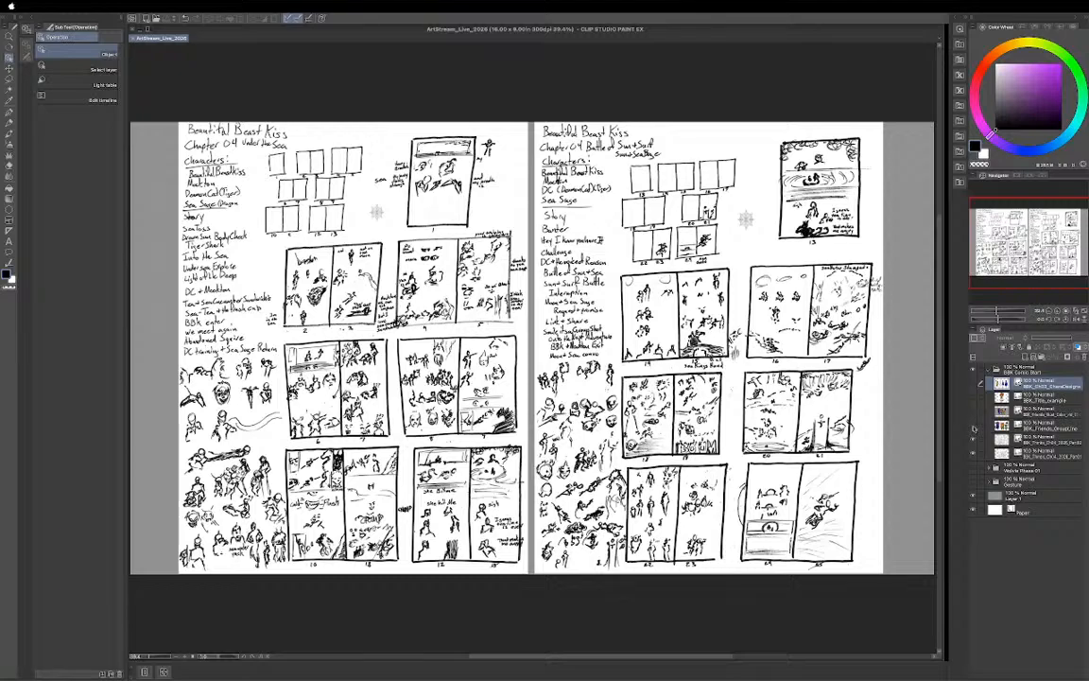
# Show and hide the group line-art, colored friends, title example and character designs layers one after another over the chapter thumbnails.
pyautogui.click(974, 428)
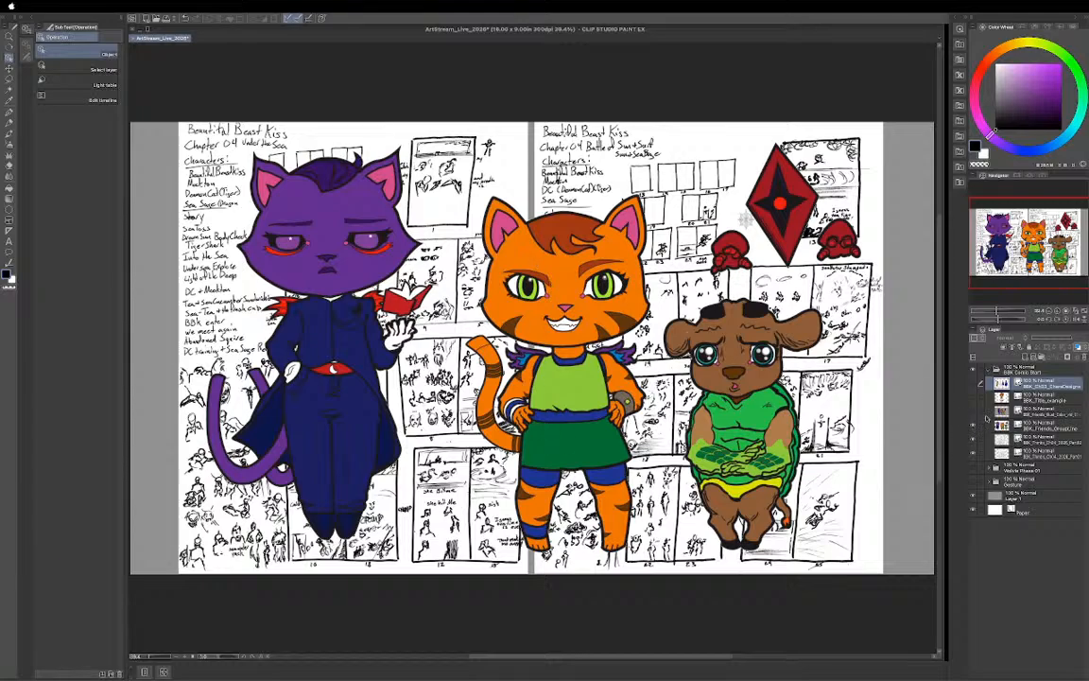
pyautogui.click(973, 426)
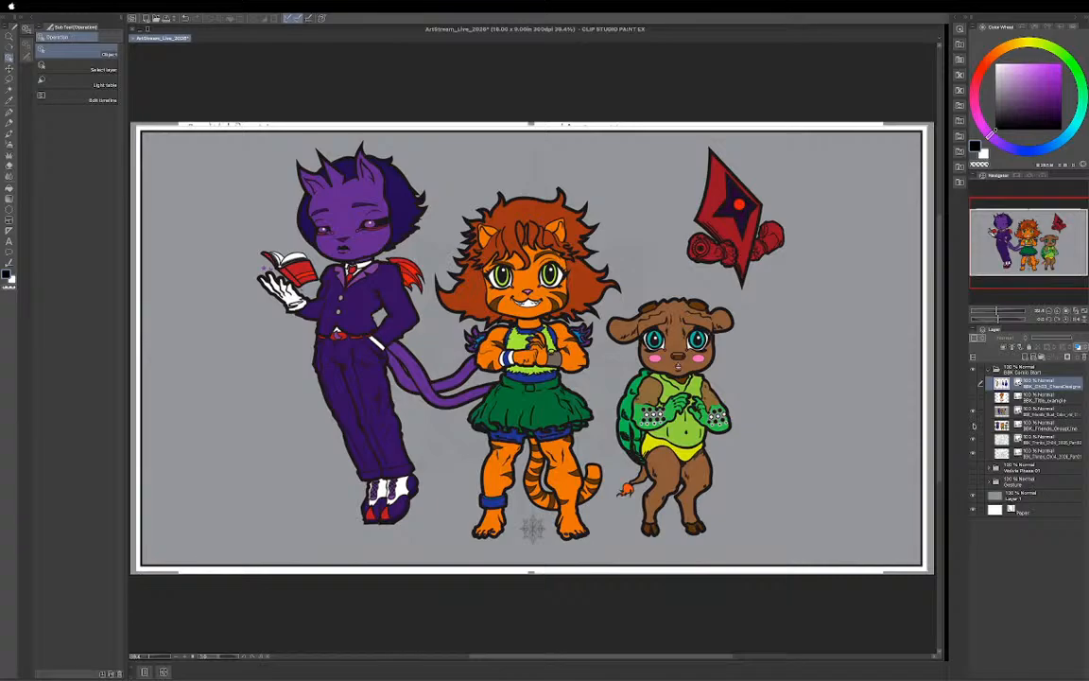
pyautogui.click(973, 400)
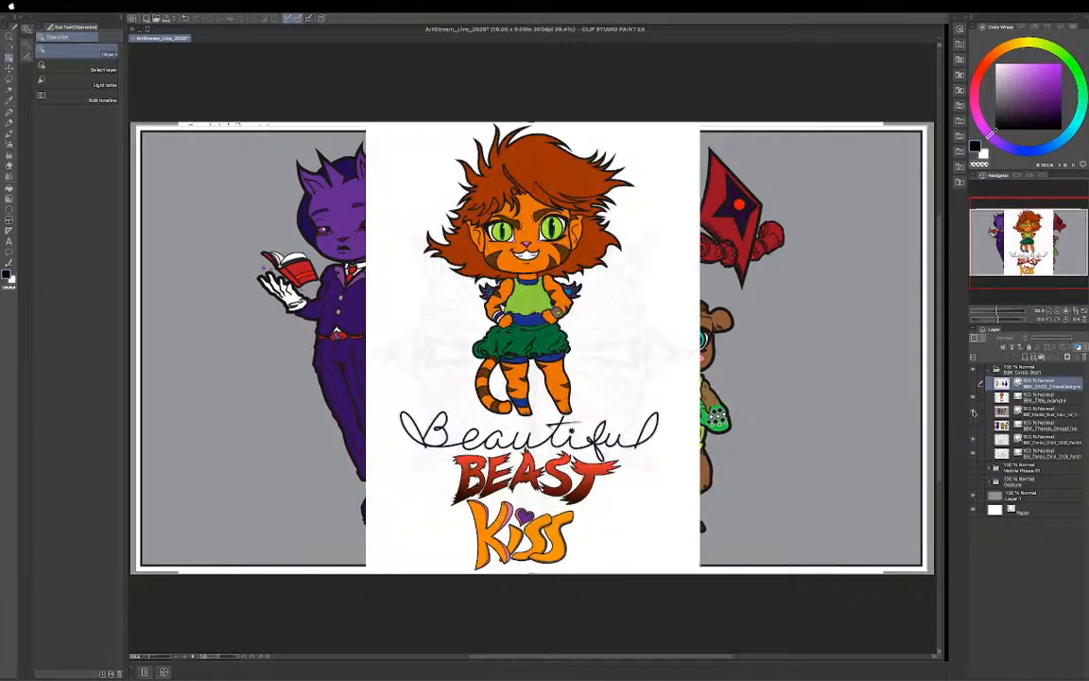
pyautogui.click(972, 413)
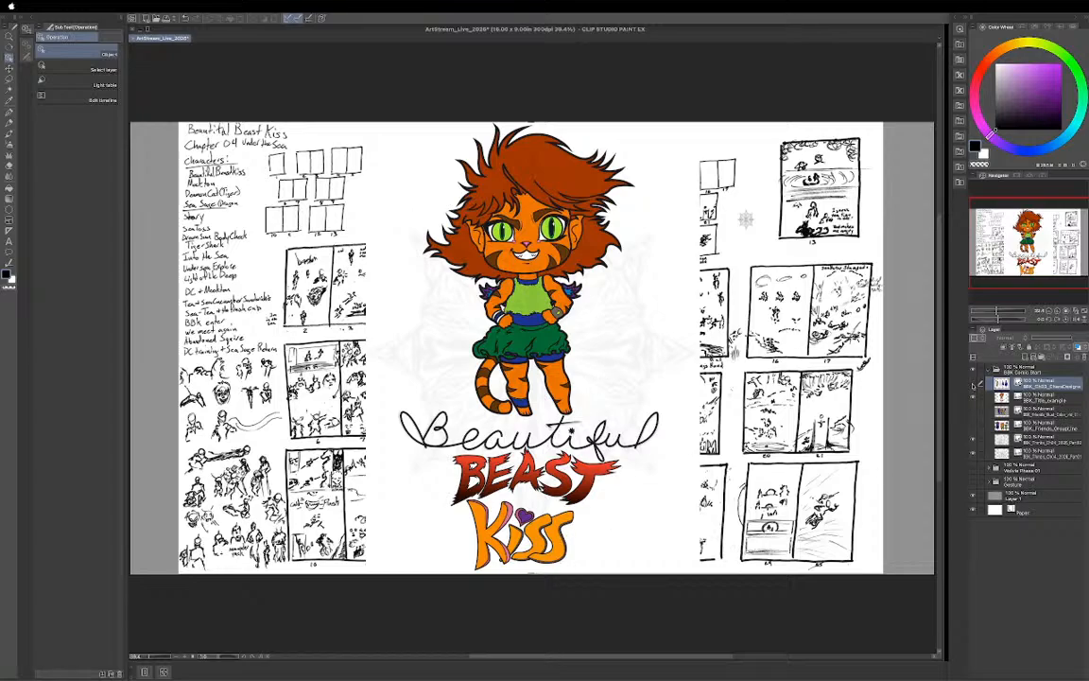
pyautogui.click(974, 398)
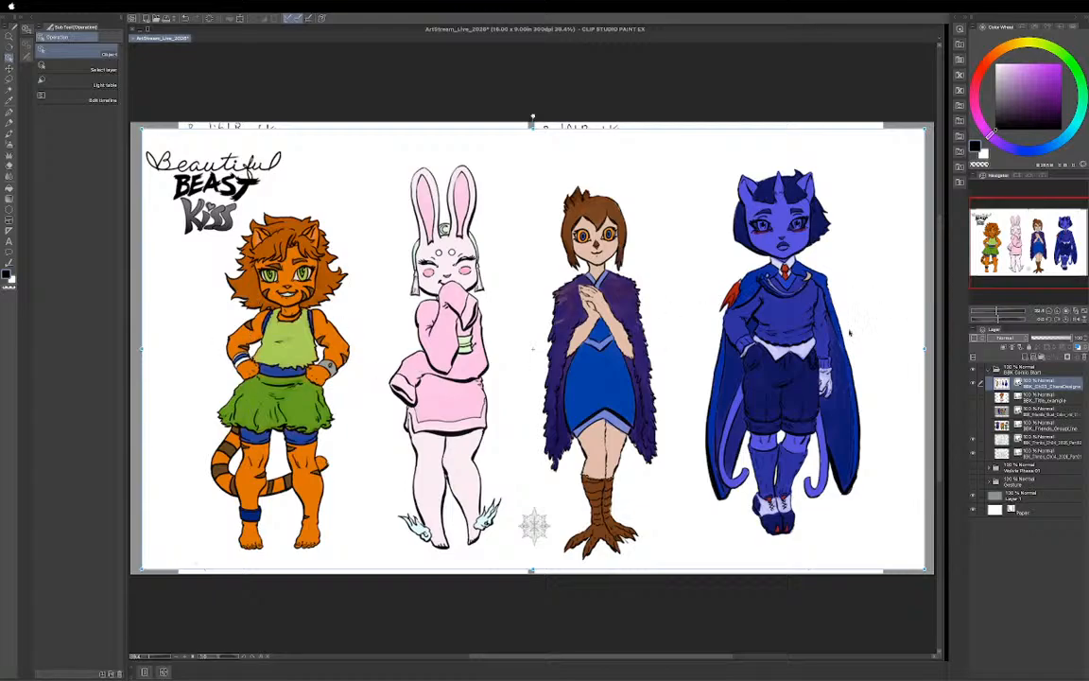
pyautogui.click(972, 383)
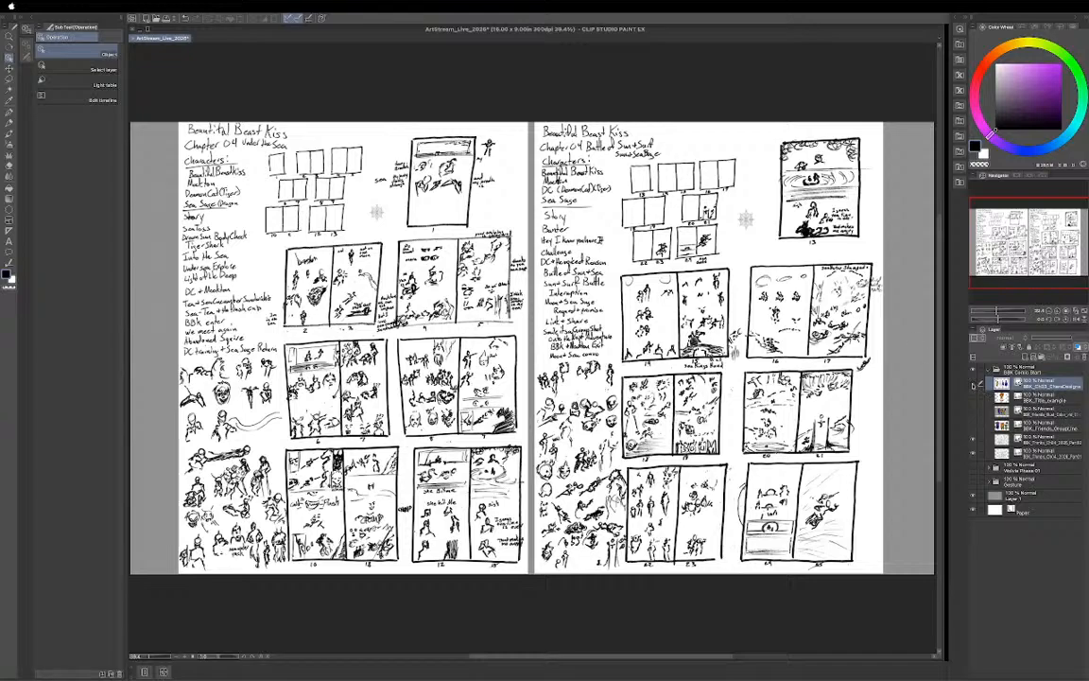
# Recheck the character designs sheet and the colored friends artwork, hiding each one again after viewing.
pyautogui.click(974, 385)
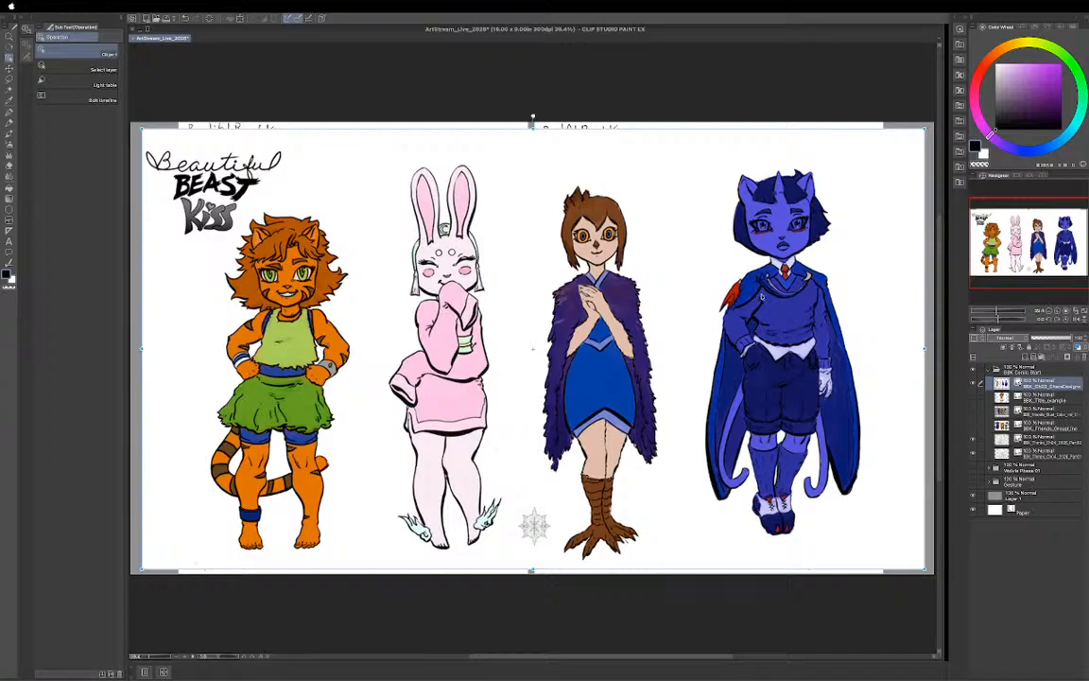
pyautogui.click(976, 385)
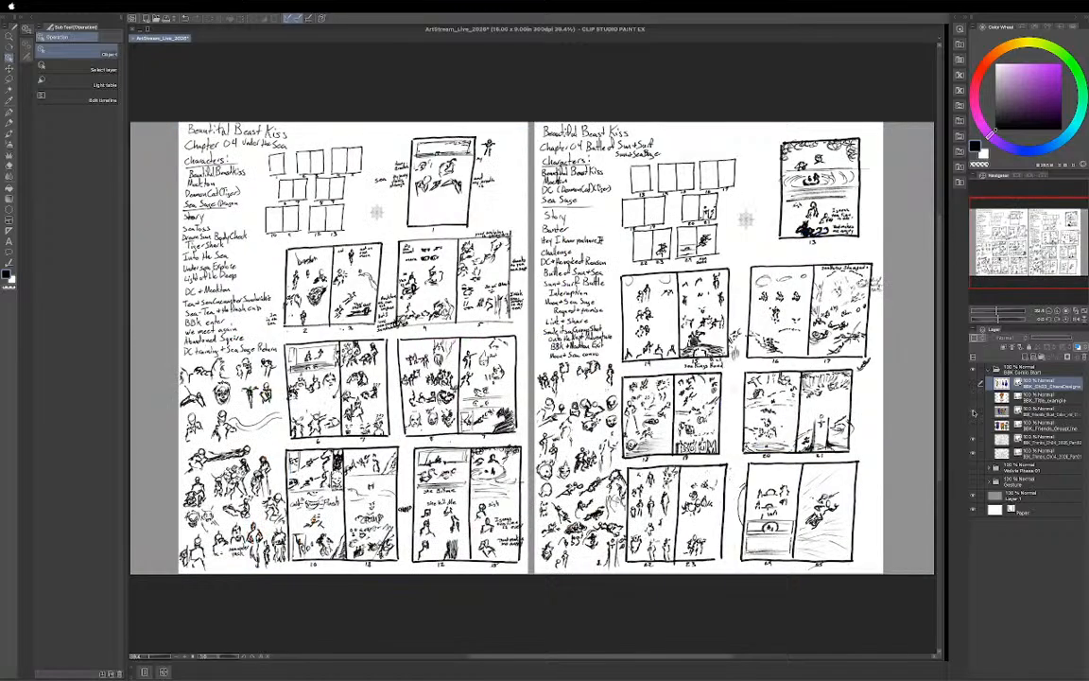
pyautogui.click(974, 414)
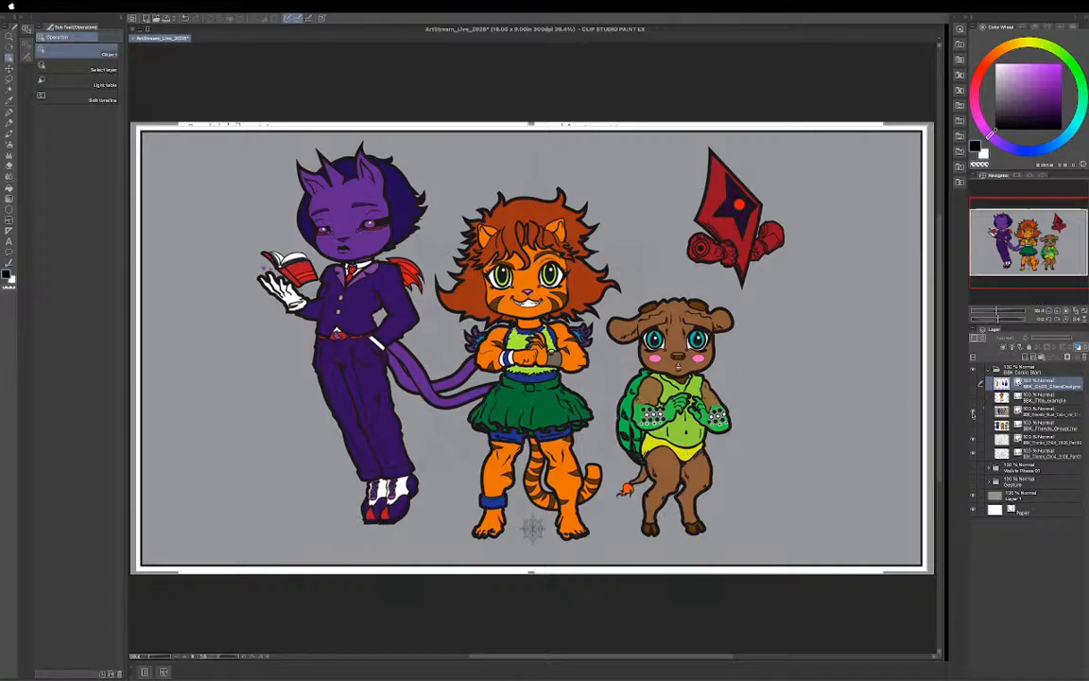
pyautogui.click(973, 414)
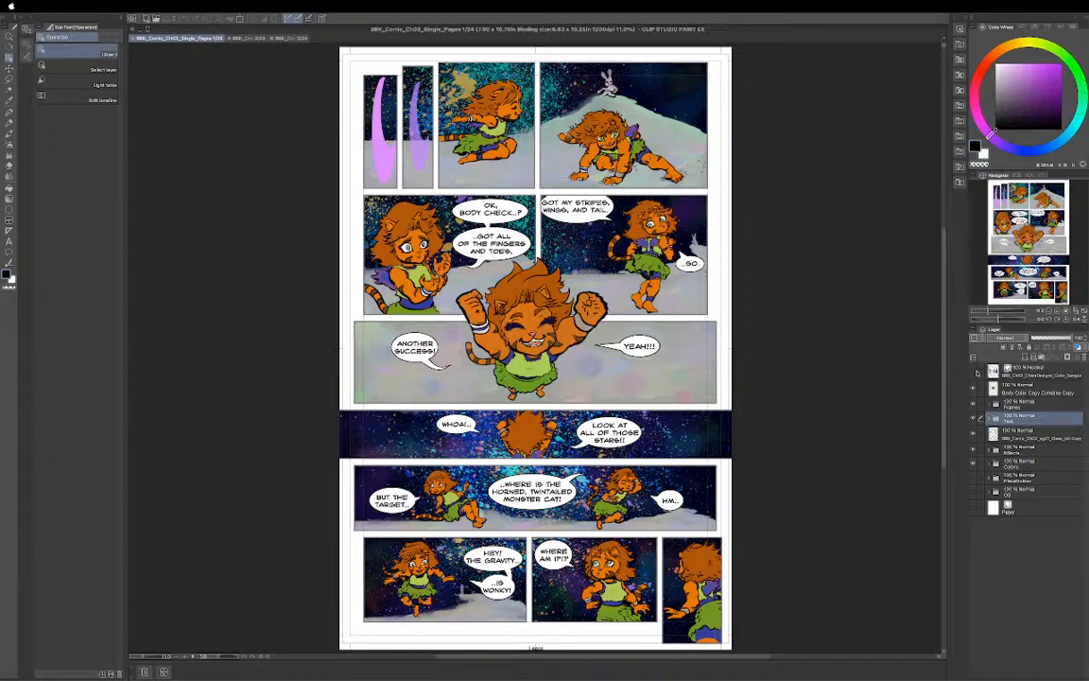
# Check the character color sample sheet over comic page 1, hide it, and browse the following comic pages.
pyautogui.hotkey('ctrl', 'v')
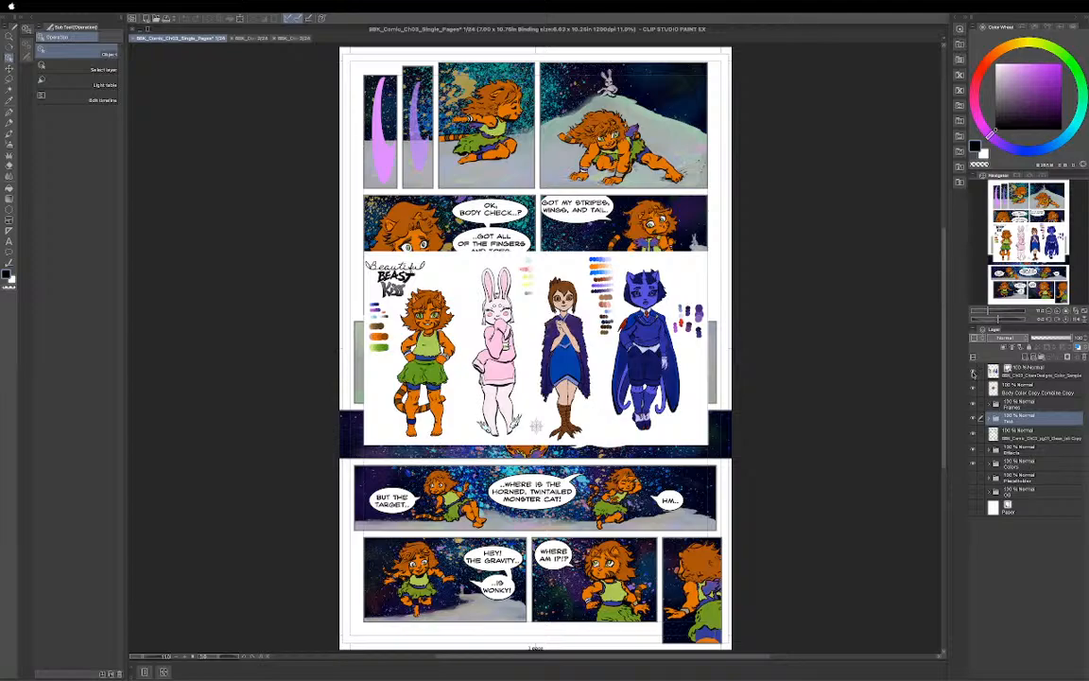
pyautogui.click(972, 371)
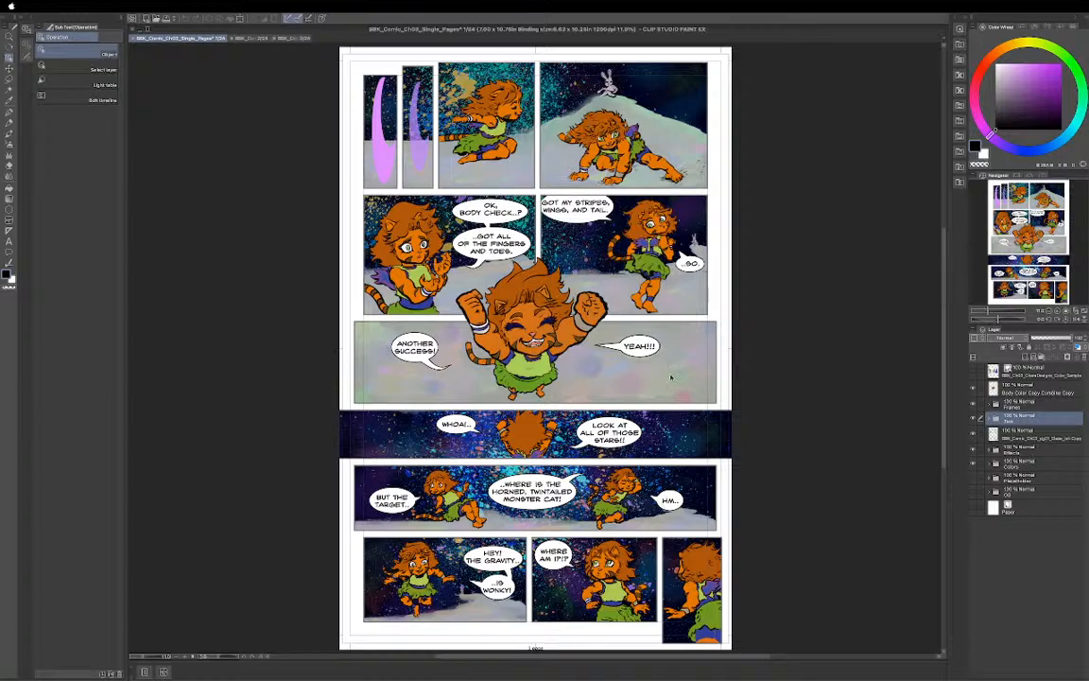
pyautogui.click(253, 39)
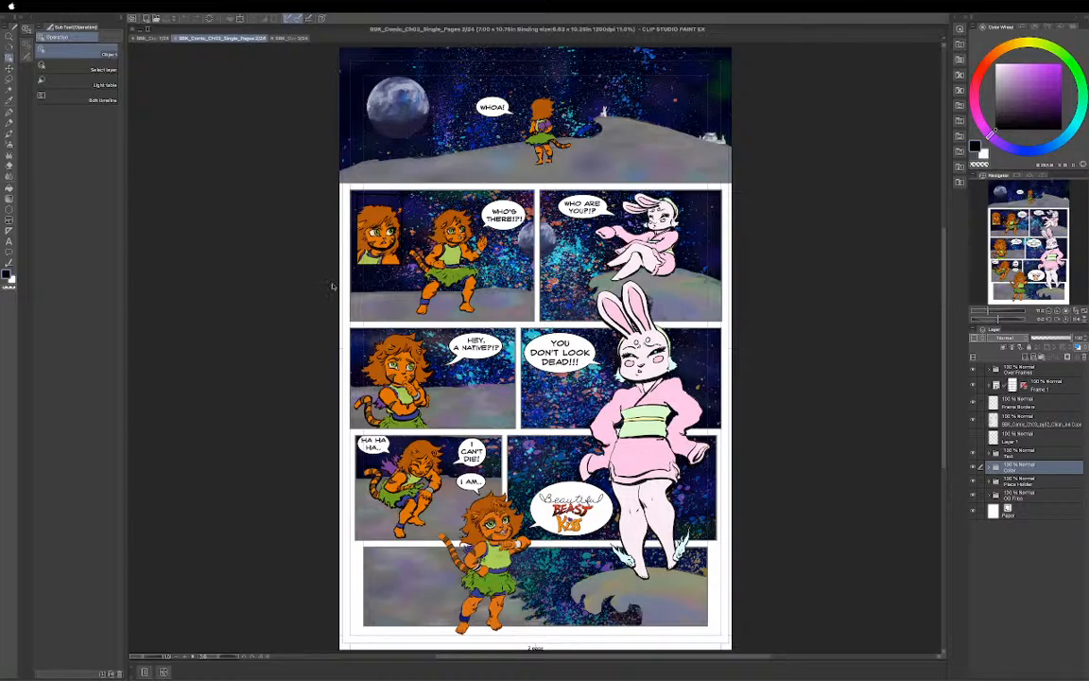
pyautogui.click(295, 39)
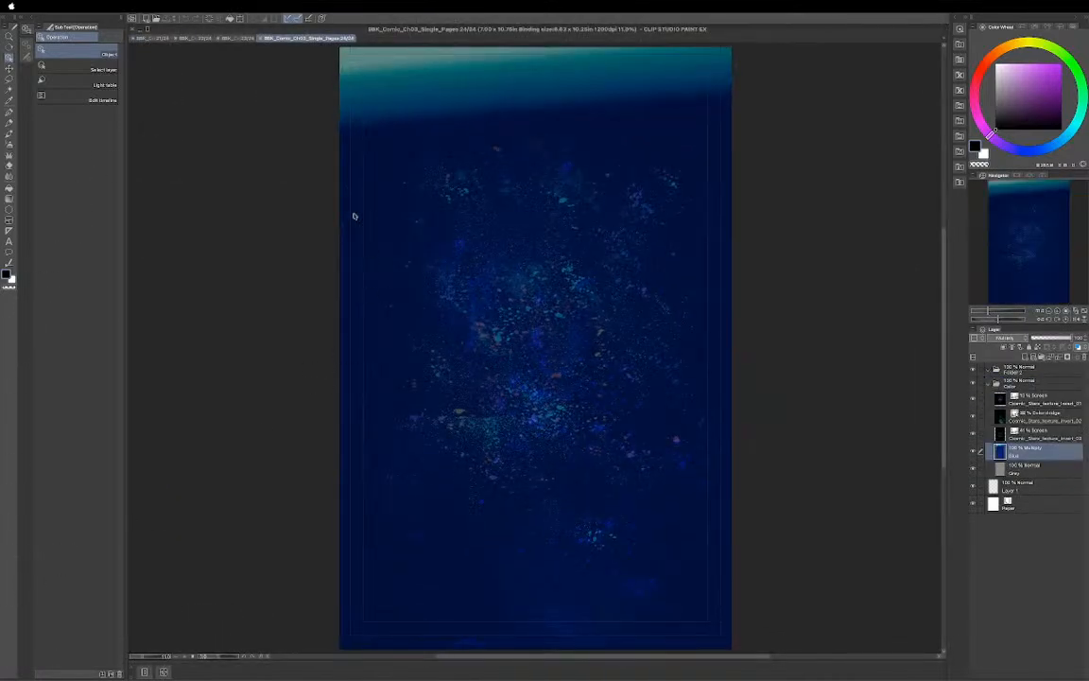
# Review and close comic pages 21 through 24 as well as pages 3 and 2, leaving only page 1 open.
pyautogui.click(143, 38)
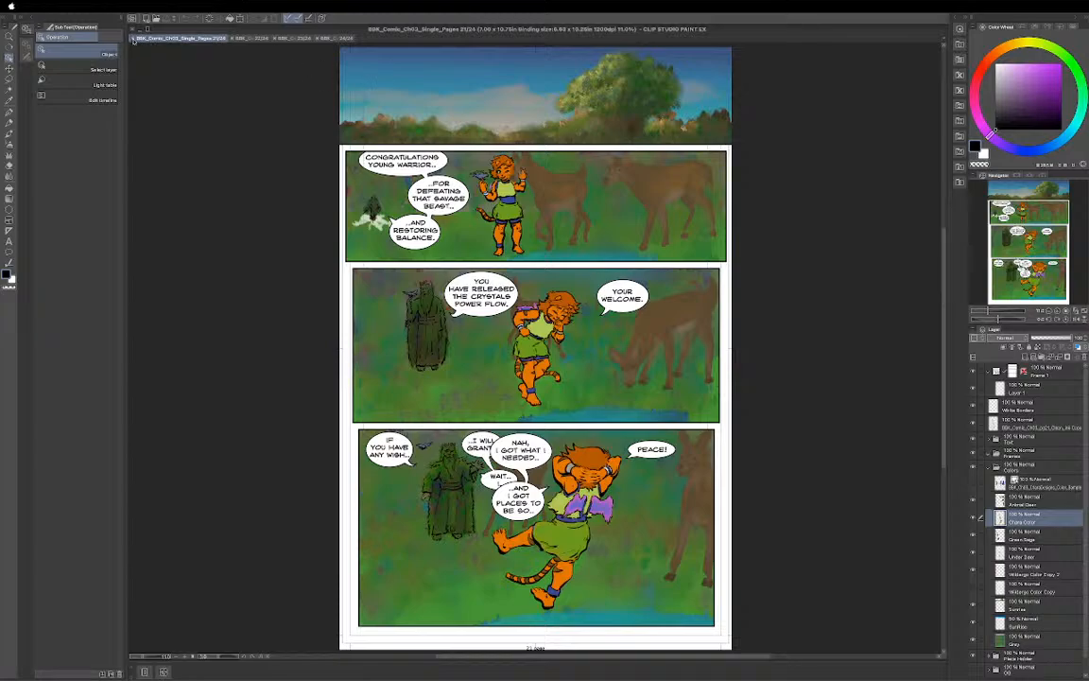
pyautogui.click(133, 41)
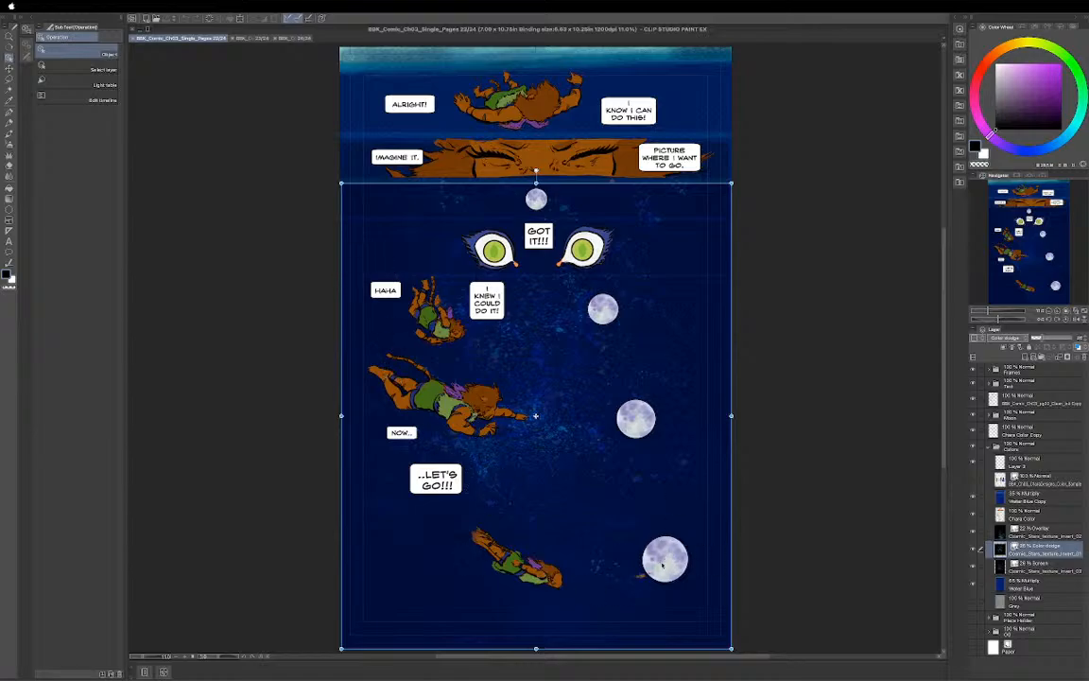
pyautogui.click(132, 40)
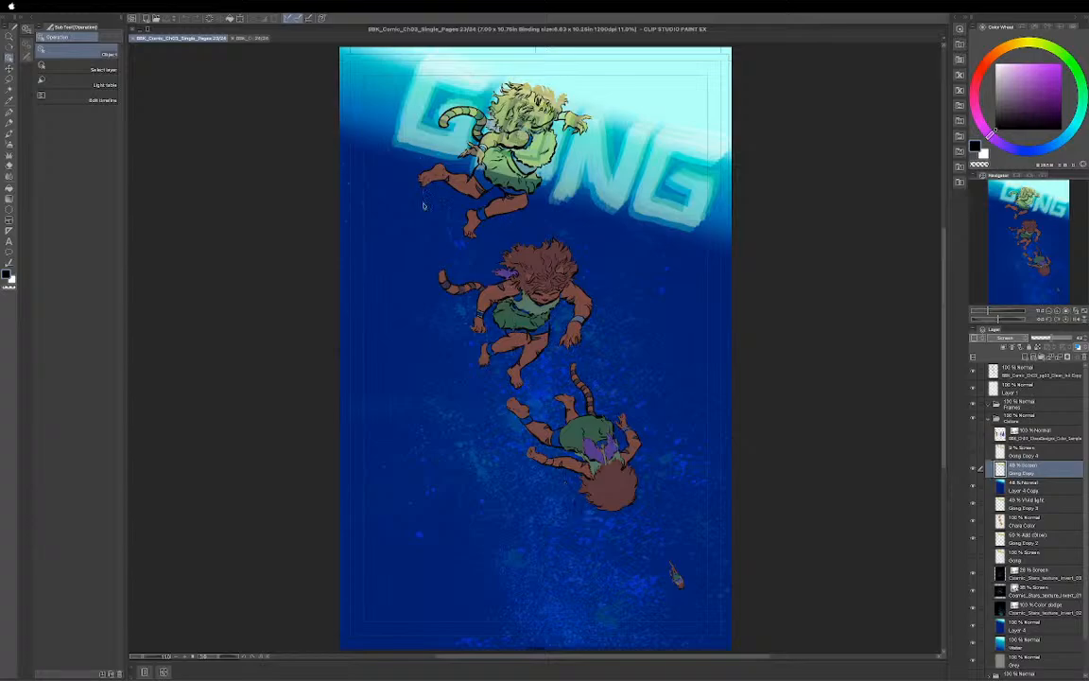
pyautogui.click(134, 39)
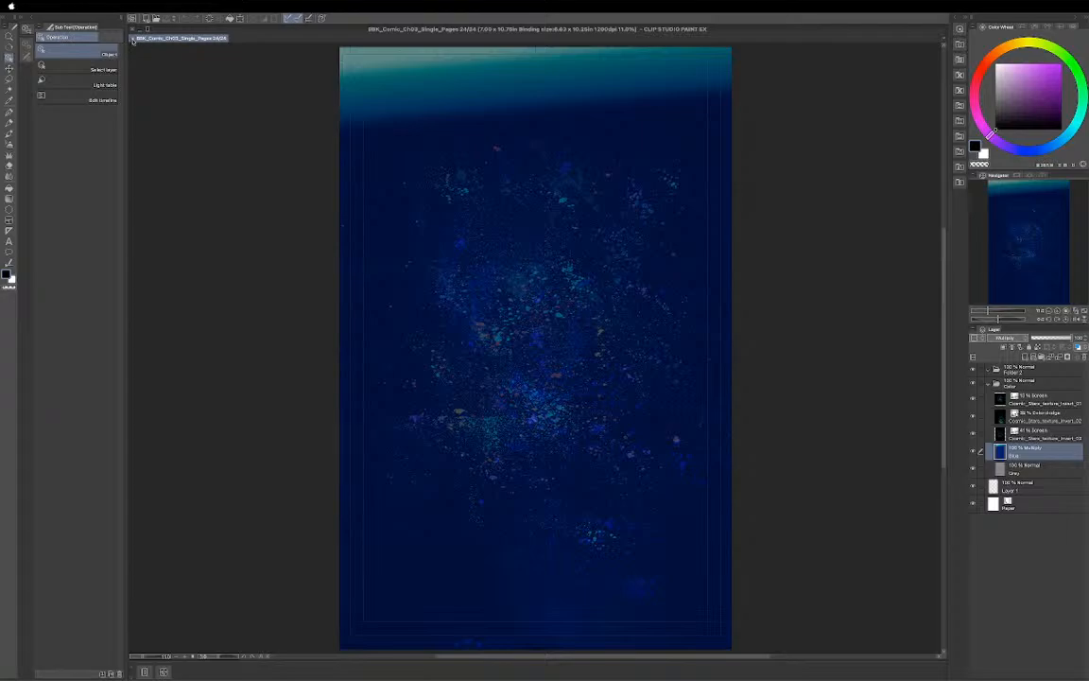
pyautogui.click(133, 40)
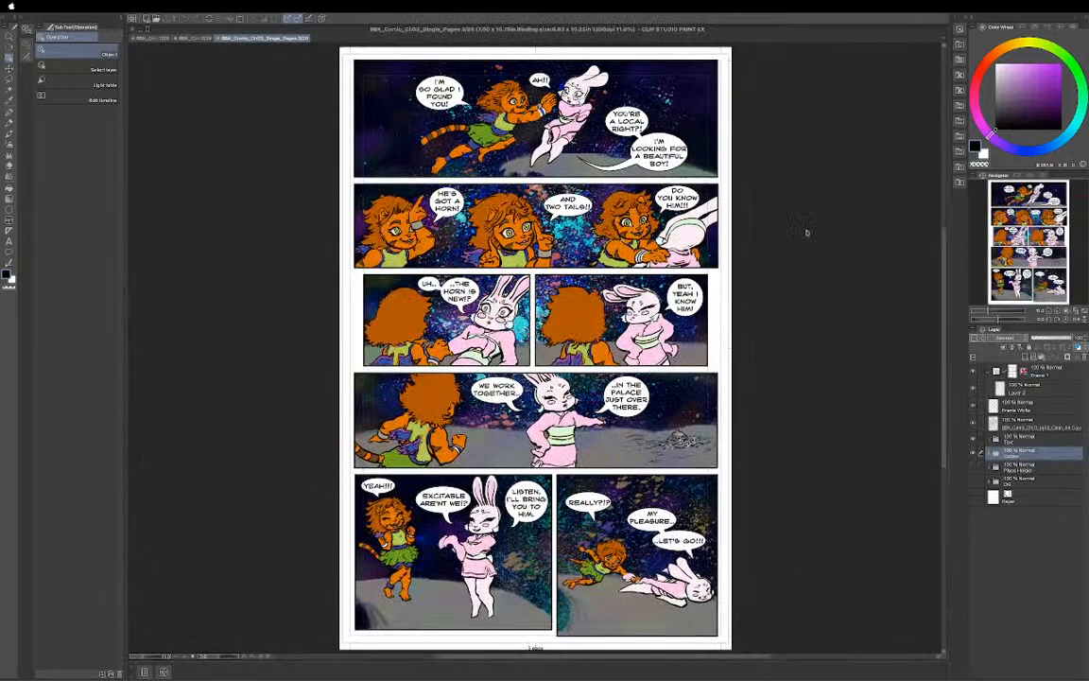
pyautogui.click(218, 39)
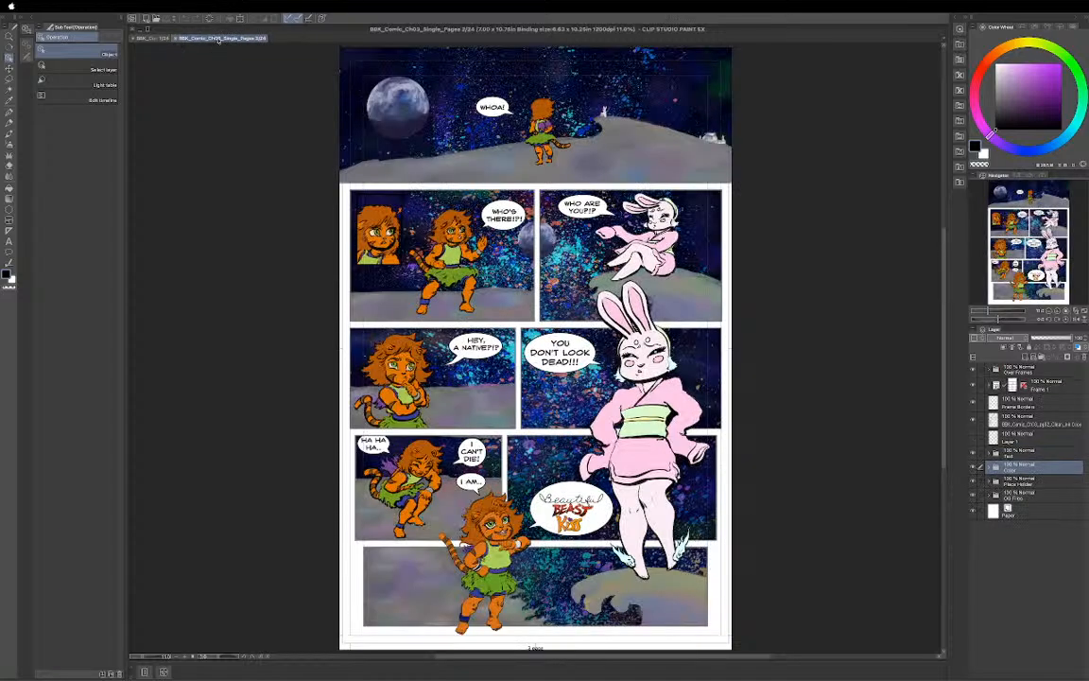
pyautogui.click(175, 39)
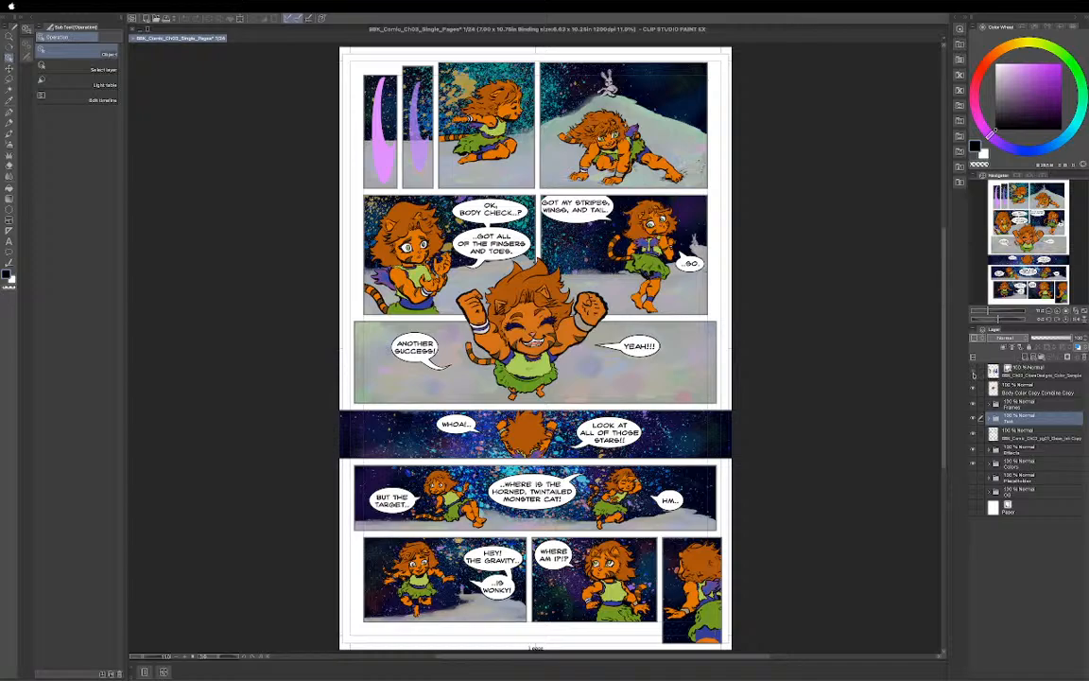
# Check the color sample sheet on page 1 and compare the page with and without the Body Color Copy Combine Copy layer.
pyautogui.click(973, 372)
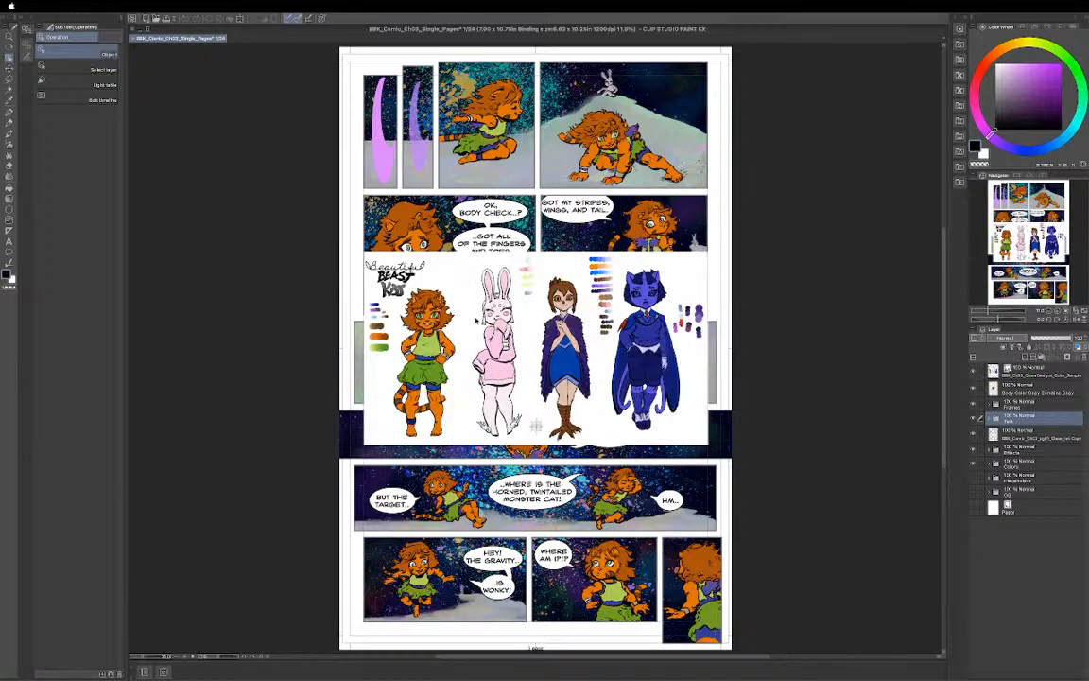
pyautogui.click(973, 387)
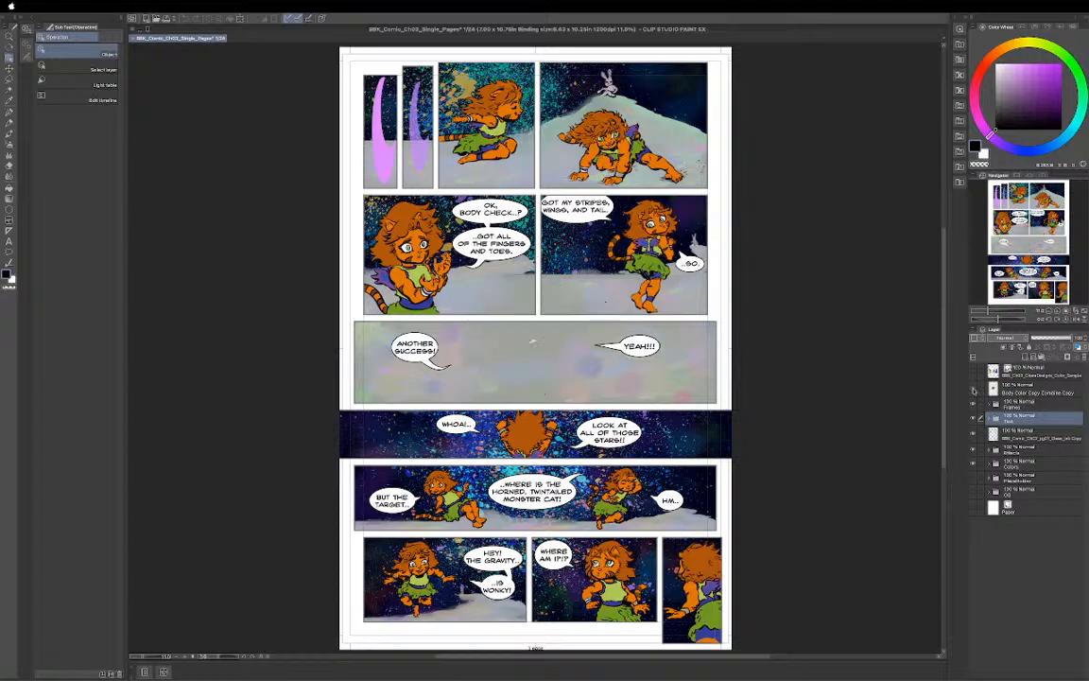
pyautogui.click(975, 388)
pyautogui.click(974, 390)
pyautogui.click(975, 389)
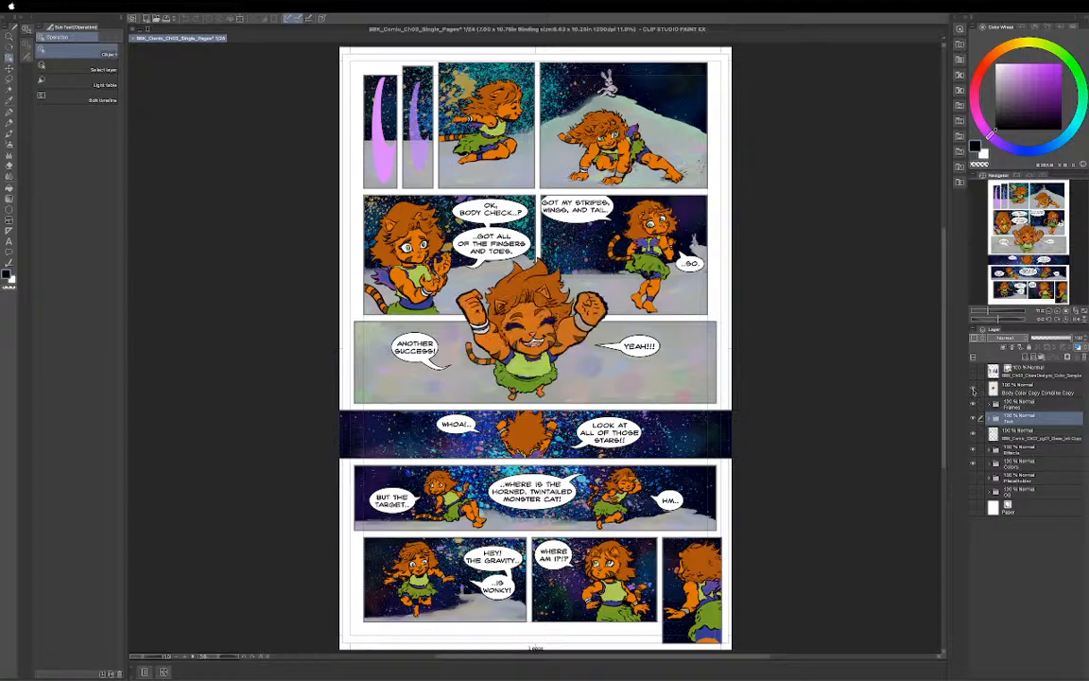
pyautogui.click(975, 391)
pyautogui.click(974, 390)
pyautogui.click(973, 388)
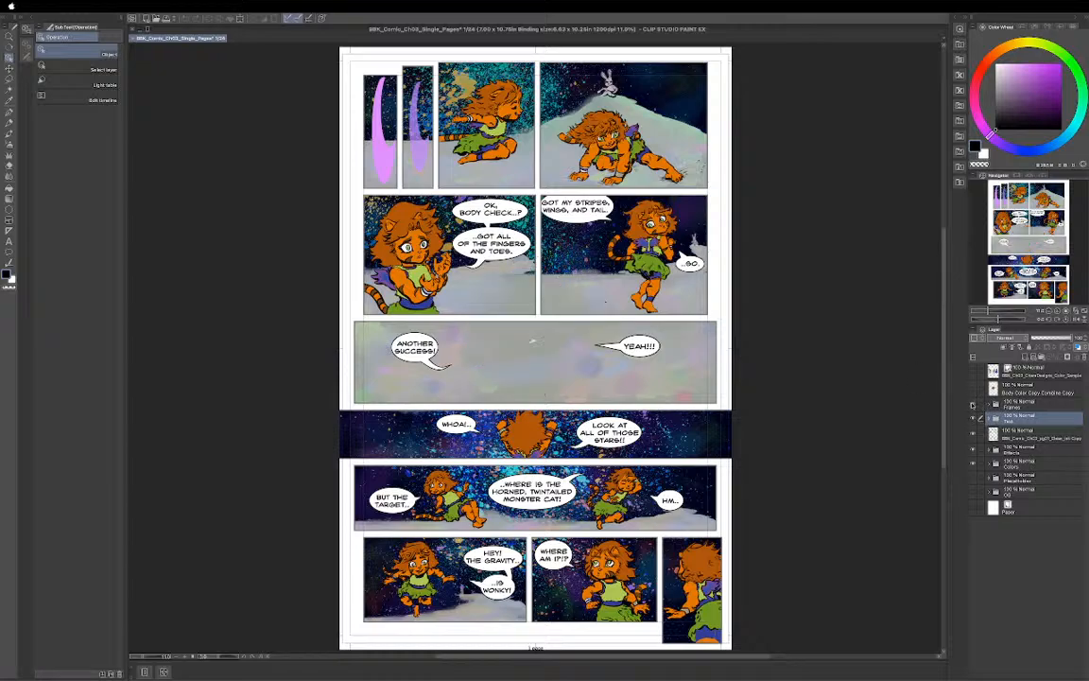
# Compare page 1 with and without the Frames folder, ending with the frames and the body color layer shown.
pyautogui.click(973, 405)
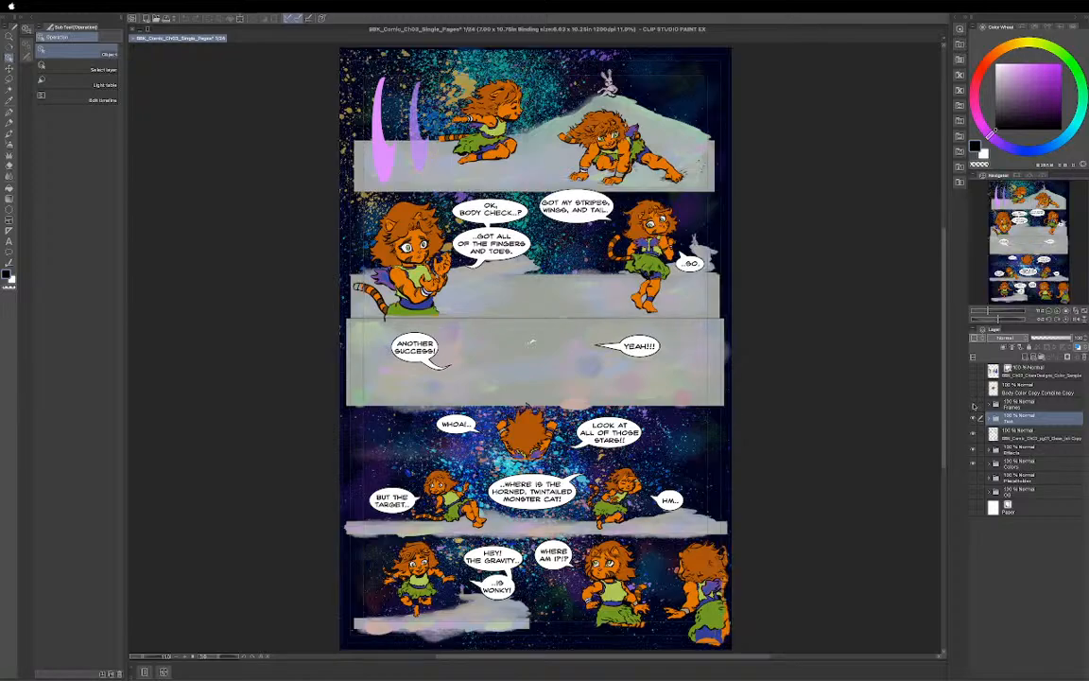
pyautogui.click(974, 405)
pyautogui.click(973, 406)
pyautogui.click(974, 405)
pyautogui.click(974, 406)
pyautogui.click(974, 405)
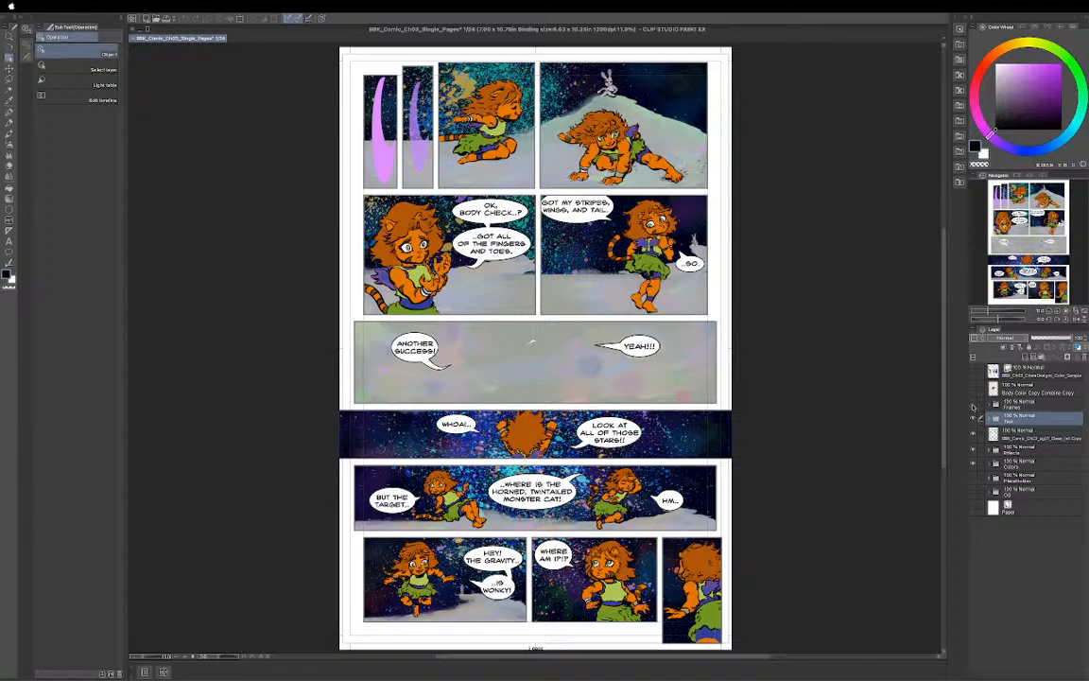
pyautogui.click(973, 406)
pyautogui.click(974, 405)
pyautogui.click(974, 406)
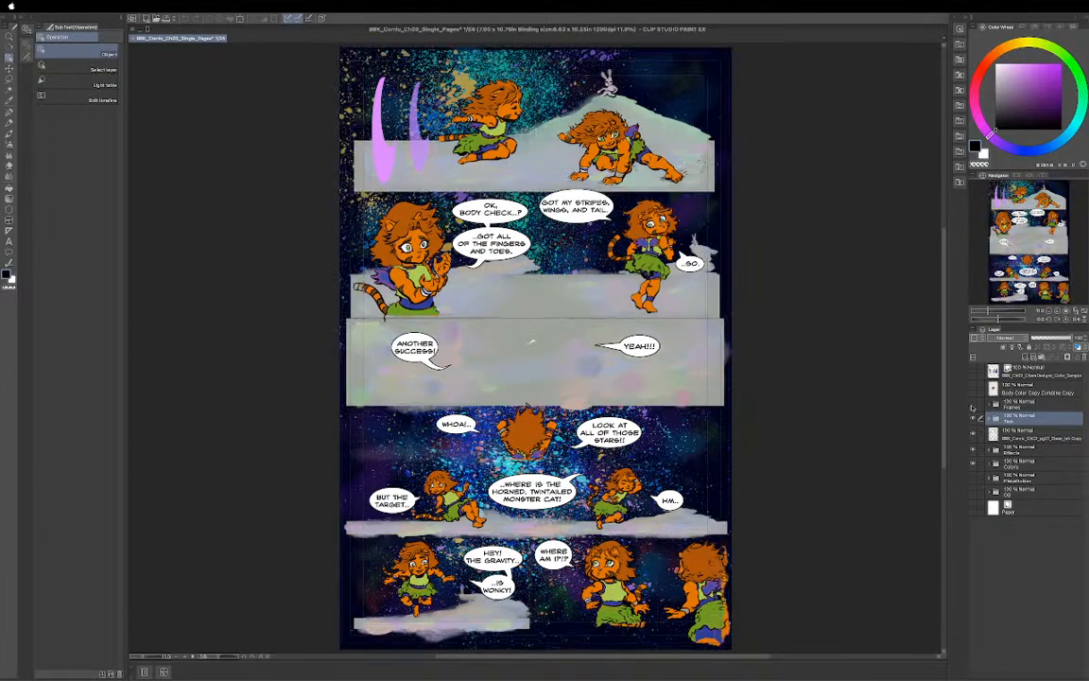
pyautogui.click(974, 406)
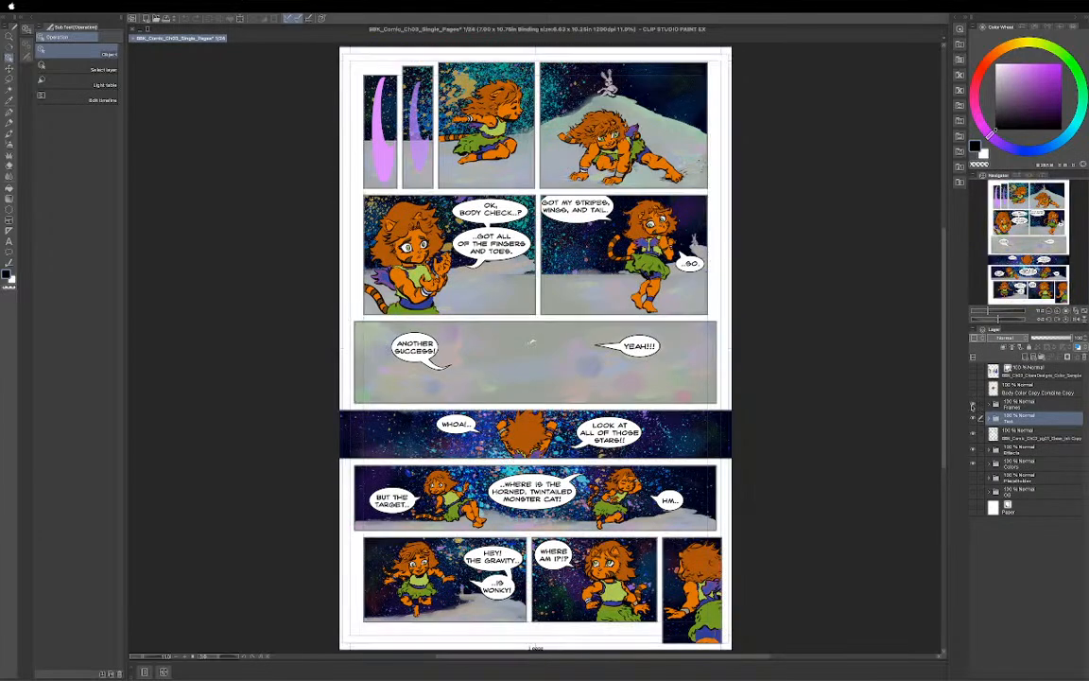
pyautogui.click(974, 406)
pyautogui.click(974, 405)
pyautogui.click(974, 390)
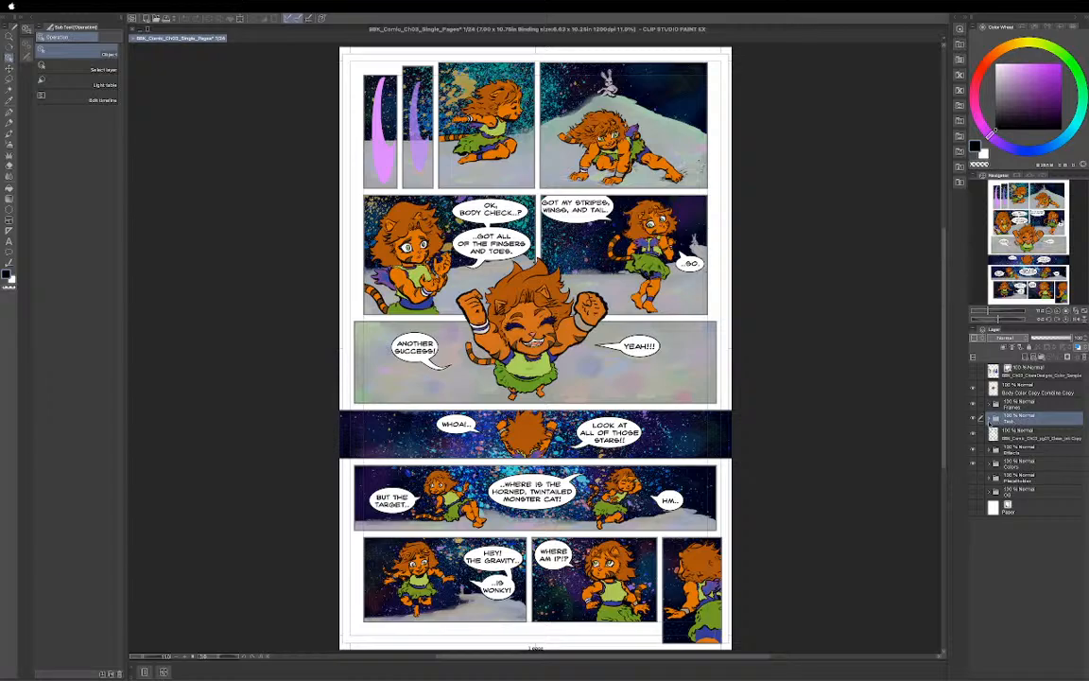
# Compare page 1 with and without the speech balloons in the Text folder, leaving the folder shown.
pyautogui.click(974, 418)
pyautogui.click(973, 417)
pyautogui.click(973, 418)
pyautogui.click(974, 418)
pyautogui.click(974, 418)
pyautogui.click(974, 418)
pyautogui.click(974, 418)
pyautogui.click(974, 418)
pyautogui.click(974, 418)
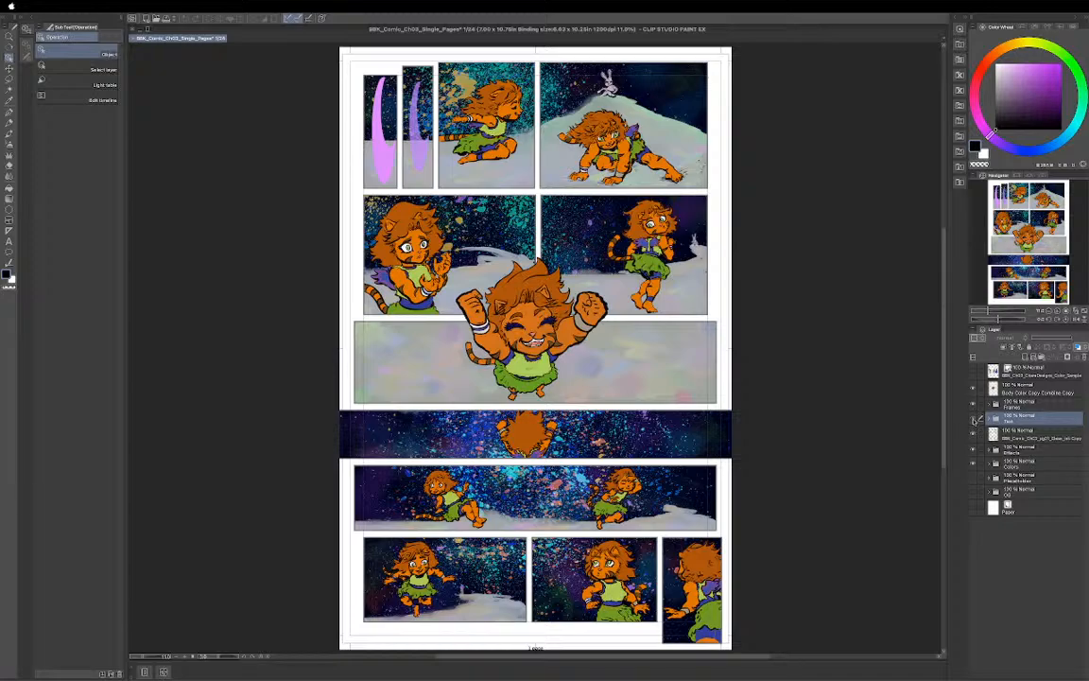
pyautogui.click(974, 418)
pyautogui.click(974, 417)
pyautogui.click(974, 418)
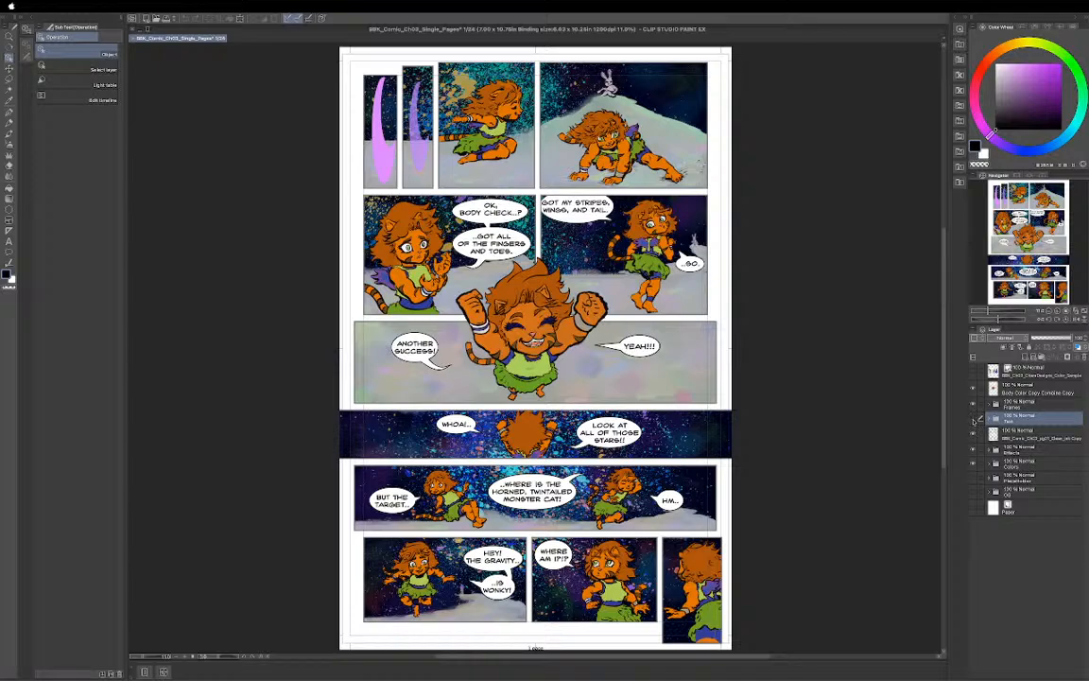
pyautogui.click(974, 418)
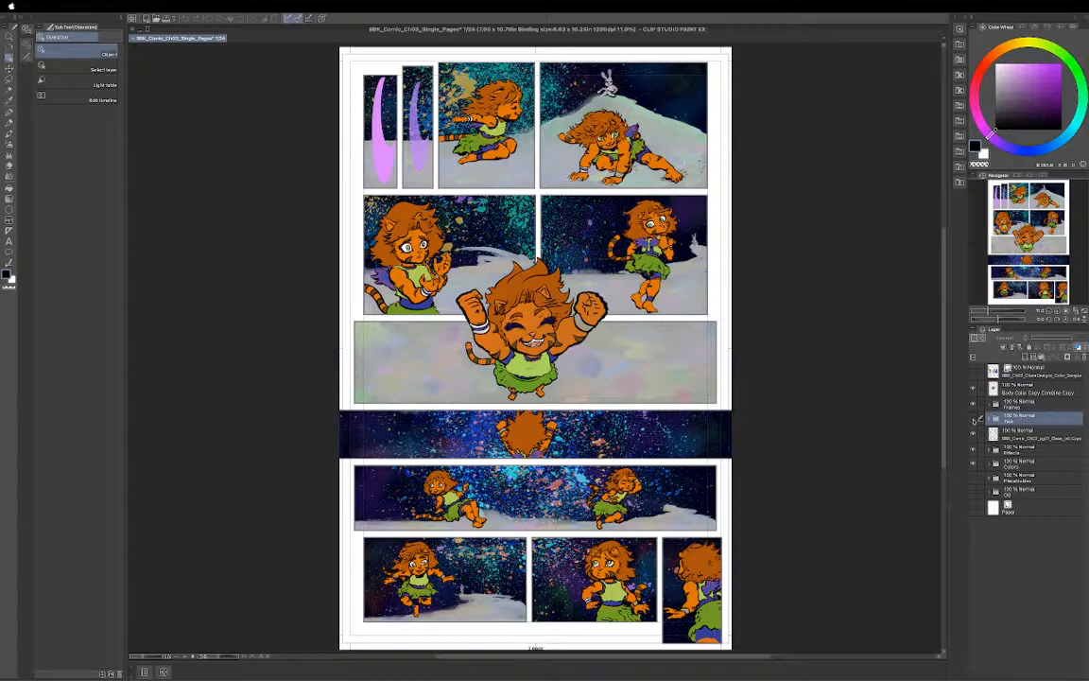
pyautogui.click(973, 418)
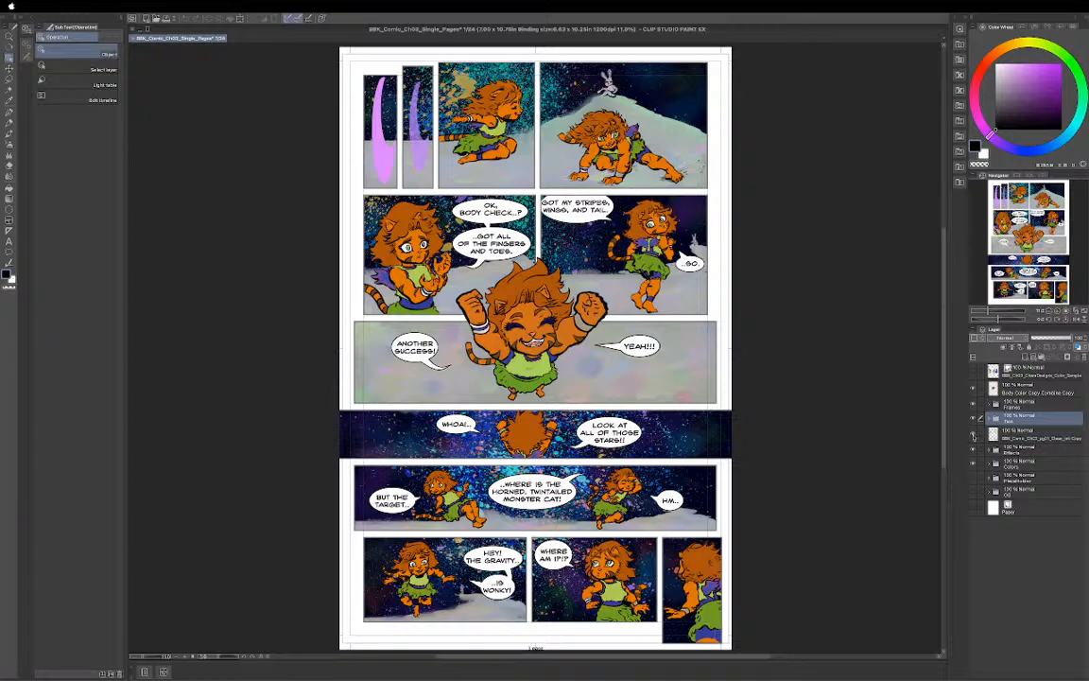
# Compare page 1 with and without the clean ink line art layer, leaving the layer shown.
pyautogui.click(973, 435)
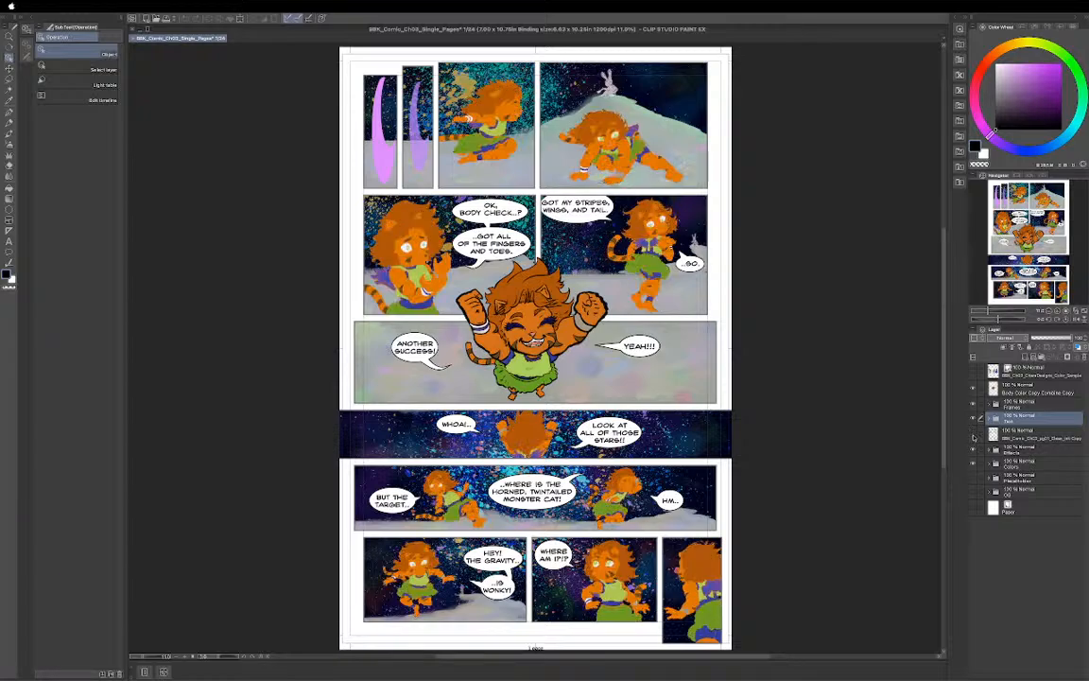
pyautogui.click(974, 436)
pyautogui.click(974, 436)
pyautogui.click(973, 437)
pyautogui.click(974, 436)
pyautogui.click(974, 436)
pyautogui.click(973, 436)
pyautogui.click(974, 436)
pyautogui.click(974, 436)
pyautogui.click(973, 436)
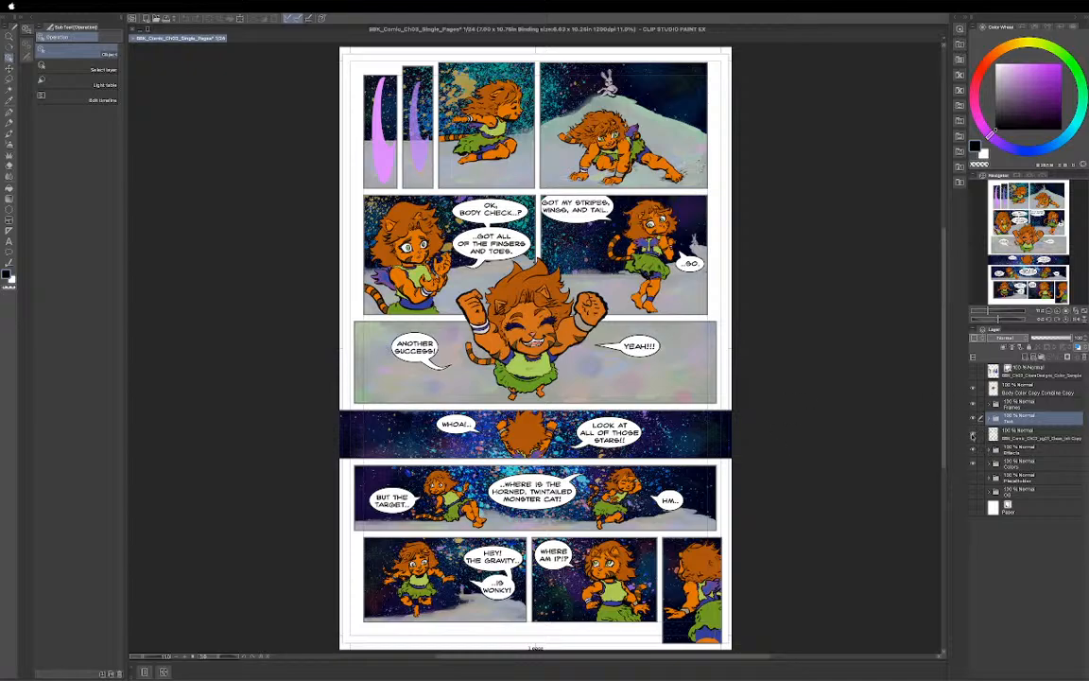
# Compare page 1 with and without the purple shapes in the Effects folder, leaving the folder shown.
pyautogui.click(974, 451)
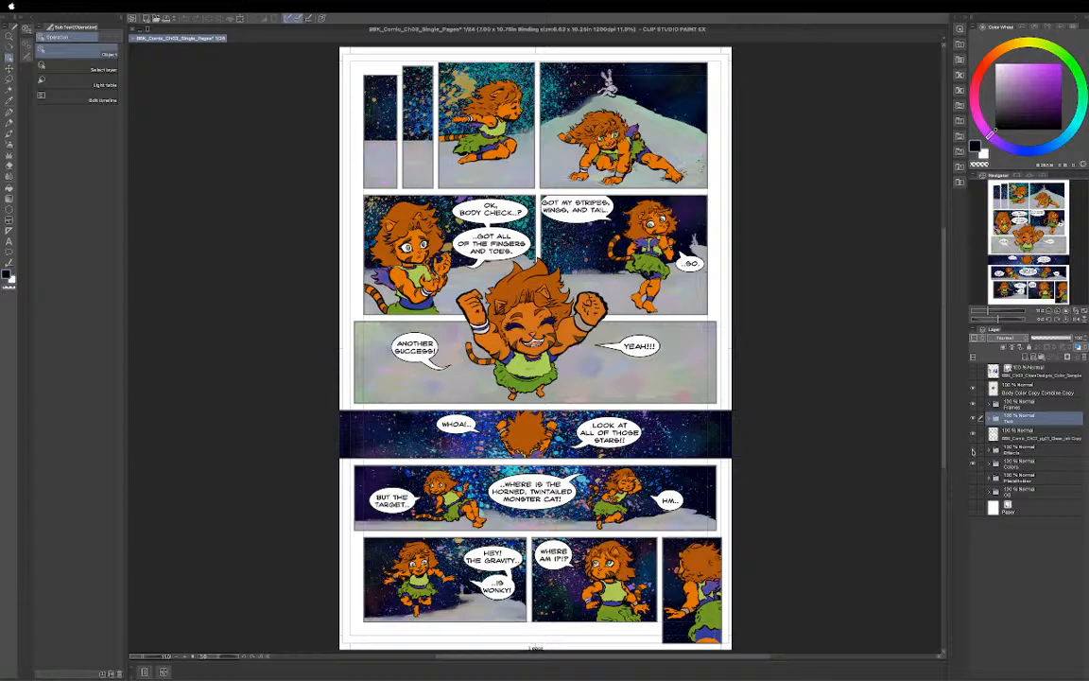
pyautogui.click(974, 452)
pyautogui.click(973, 453)
pyautogui.click(974, 452)
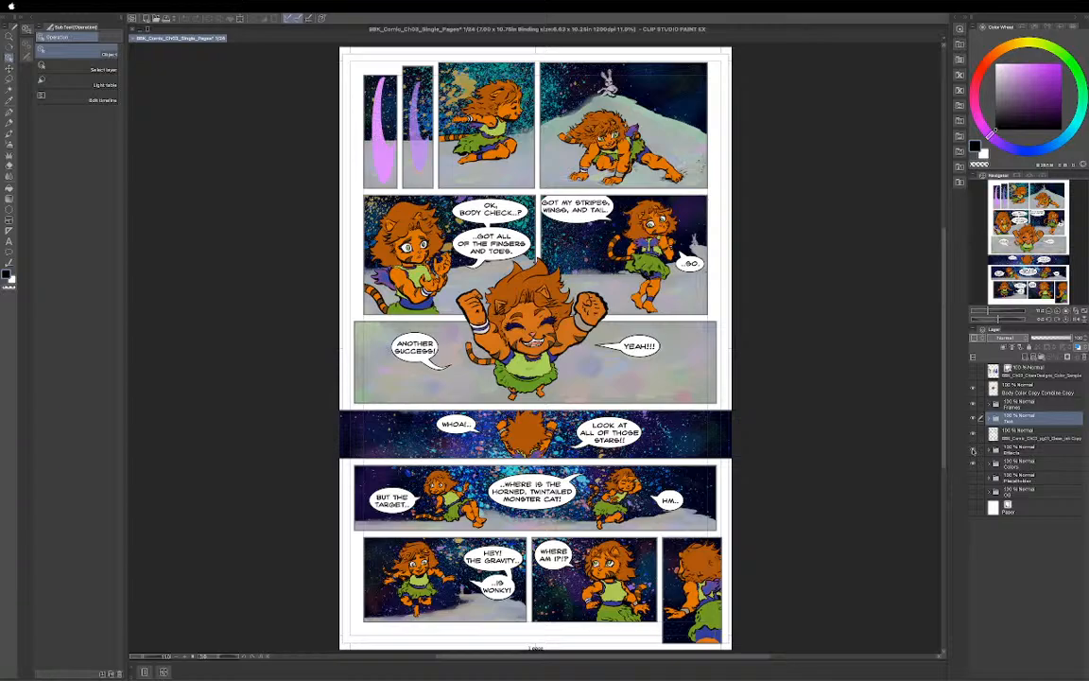
pyautogui.click(974, 452)
pyautogui.click(974, 452)
# Recheck the clean ink layer and the Effects folder by hiding and showing each, ending with both shown.
pyautogui.click(974, 436)
pyautogui.click(974, 436)
pyautogui.click(973, 437)
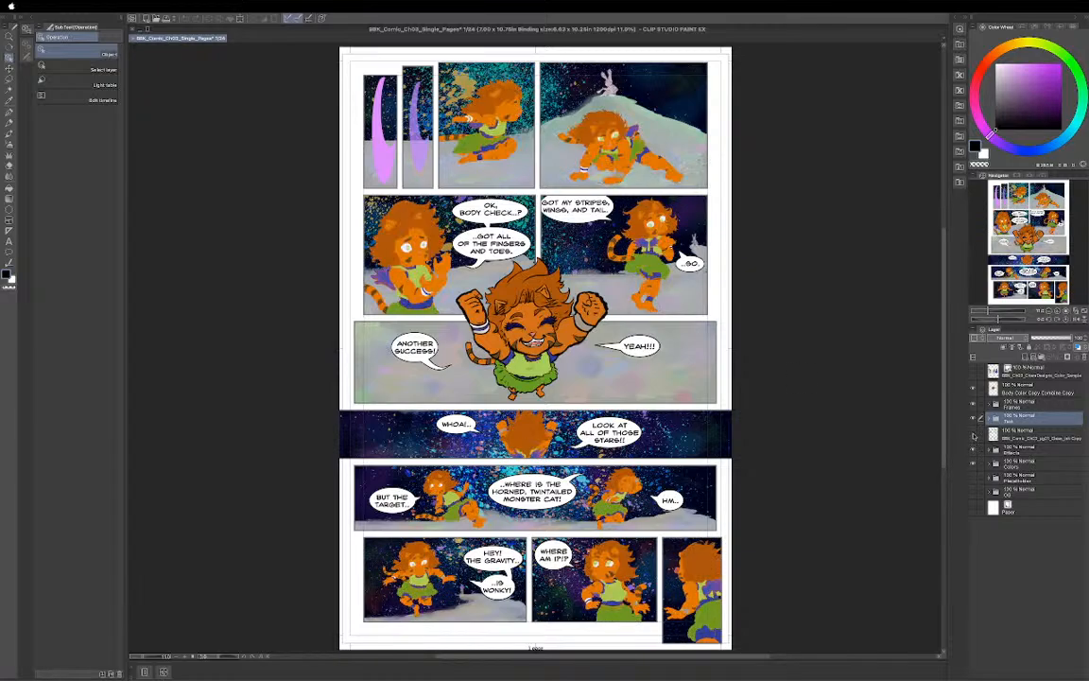
pyautogui.click(974, 437)
pyautogui.click(974, 437)
pyautogui.click(973, 437)
pyautogui.click(973, 436)
pyautogui.click(972, 436)
pyautogui.click(974, 450)
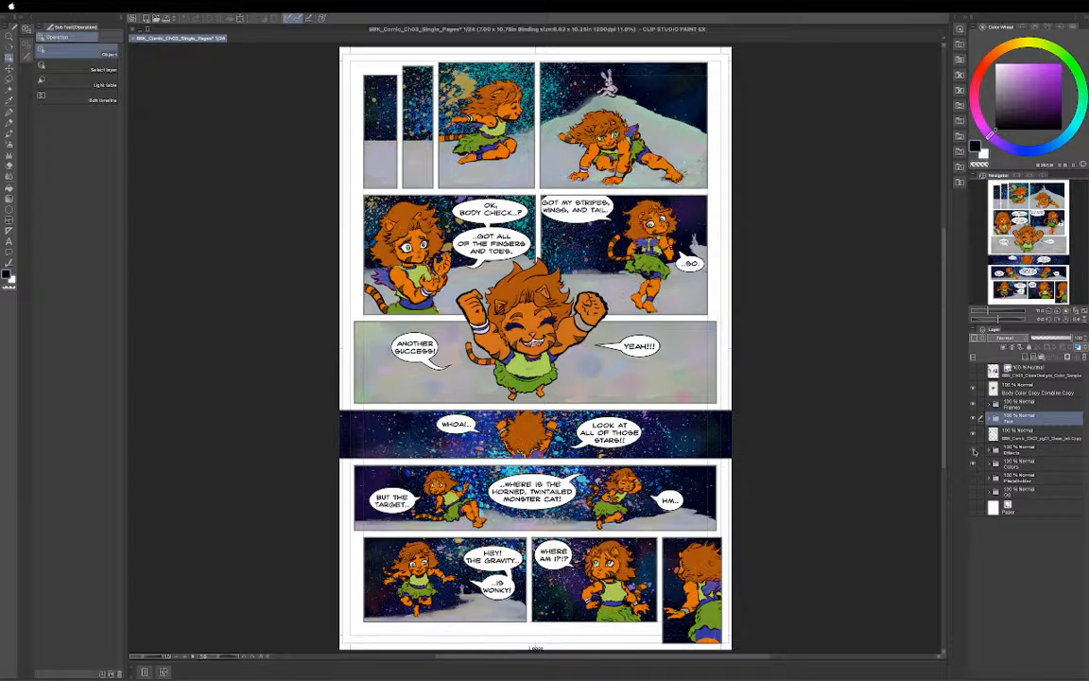
pyautogui.click(975, 450)
# Compare page 1 with and without the Colors folder, leaving the colors shown.
pyautogui.click(975, 463)
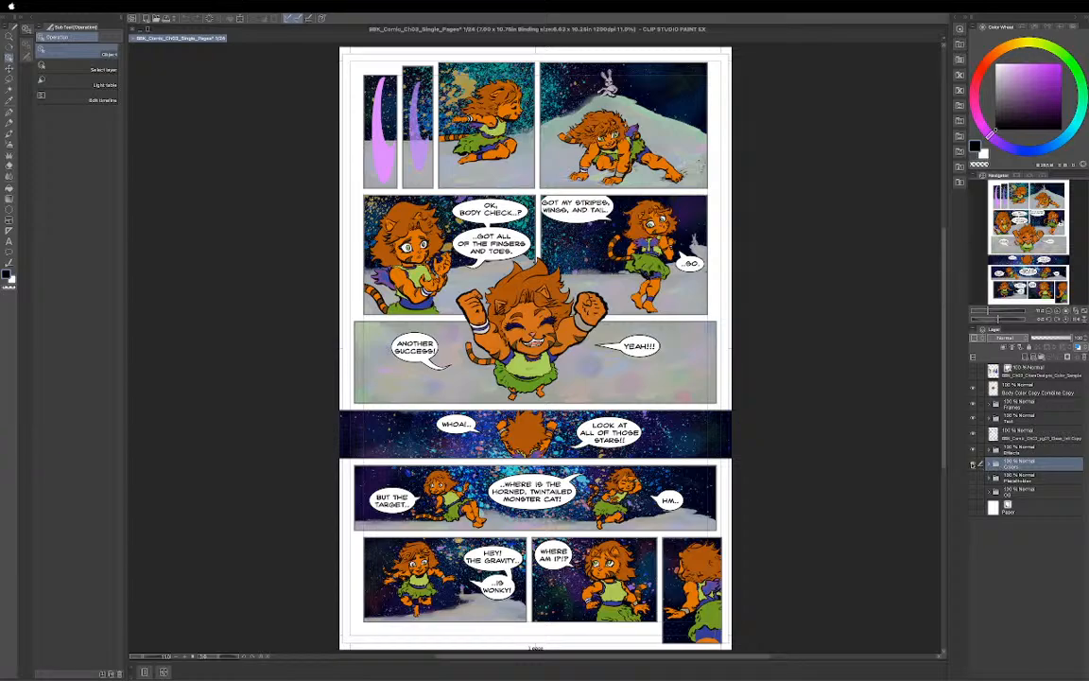
pyautogui.click(973, 464)
pyautogui.click(974, 464)
pyautogui.click(975, 465)
pyautogui.click(975, 464)
pyautogui.click(975, 464)
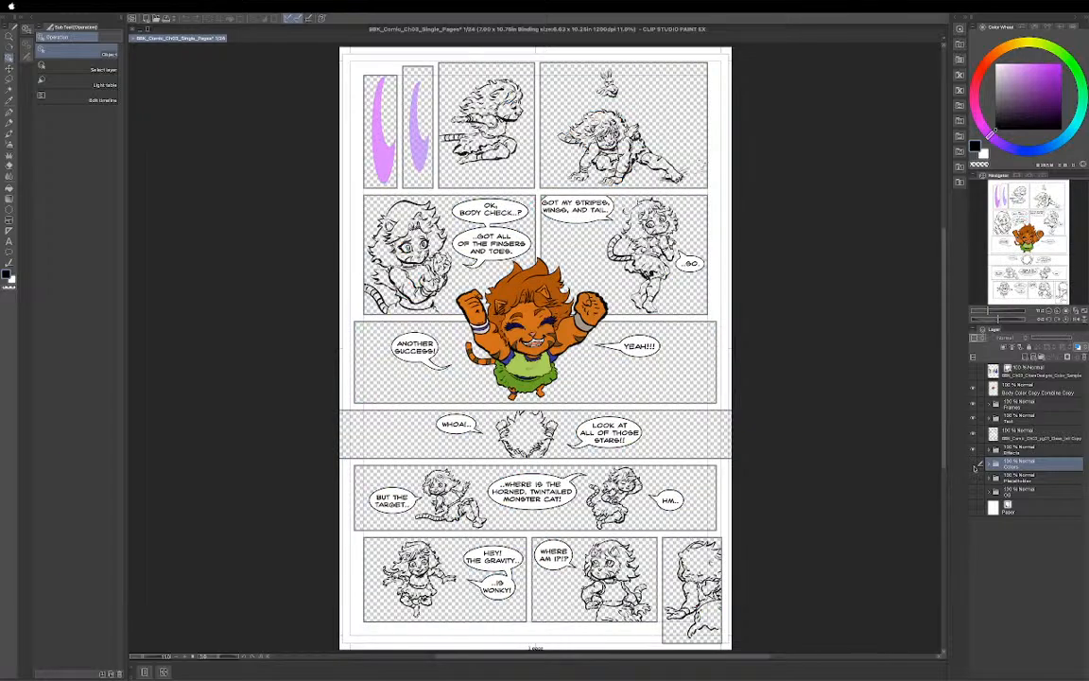
pyautogui.click(975, 464)
pyautogui.click(974, 464)
pyautogui.click(975, 464)
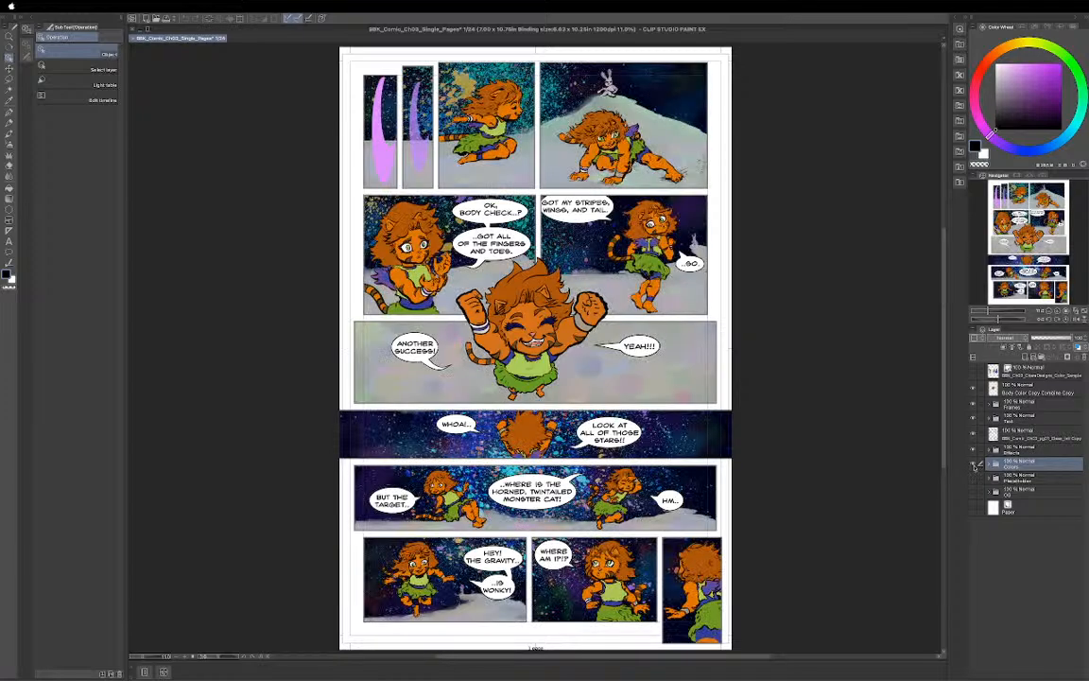
pyautogui.click(974, 464)
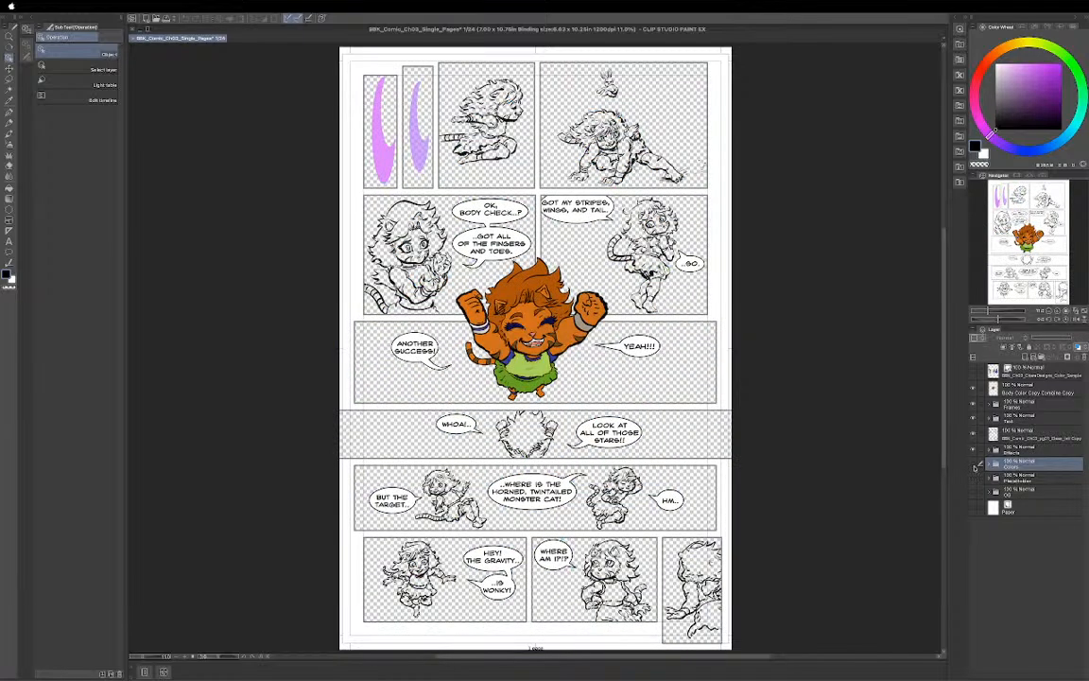
pyautogui.click(974, 464)
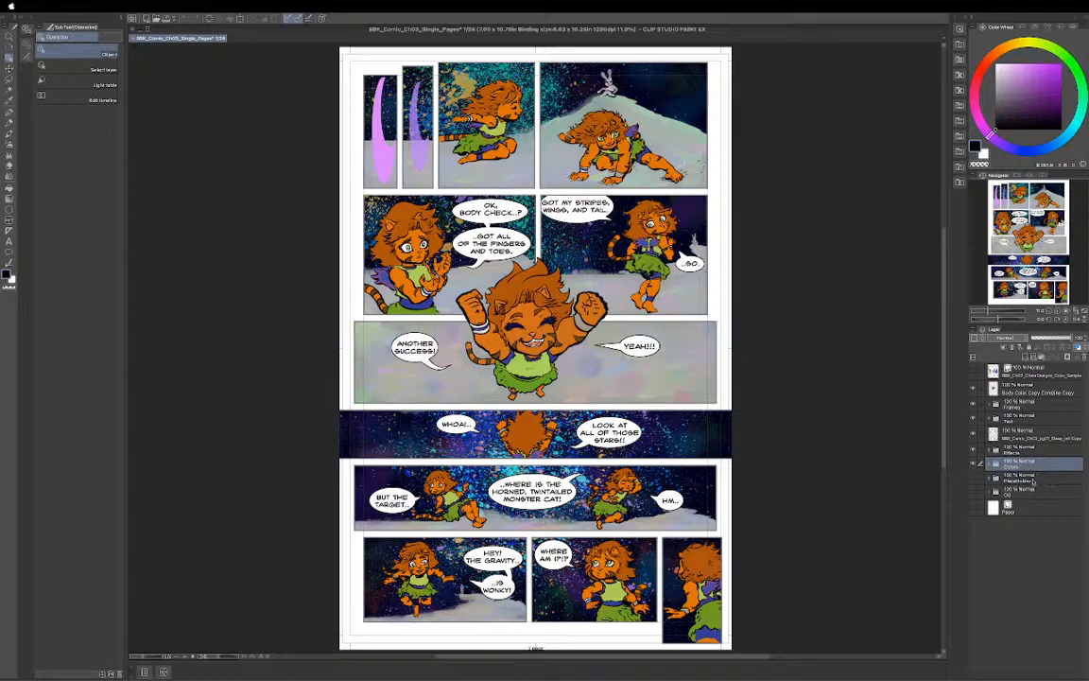
# Highlight the two hidden folders beneath Colors, and close page 1 of the Chapter 3 comic.
pyautogui.click(1017, 479)
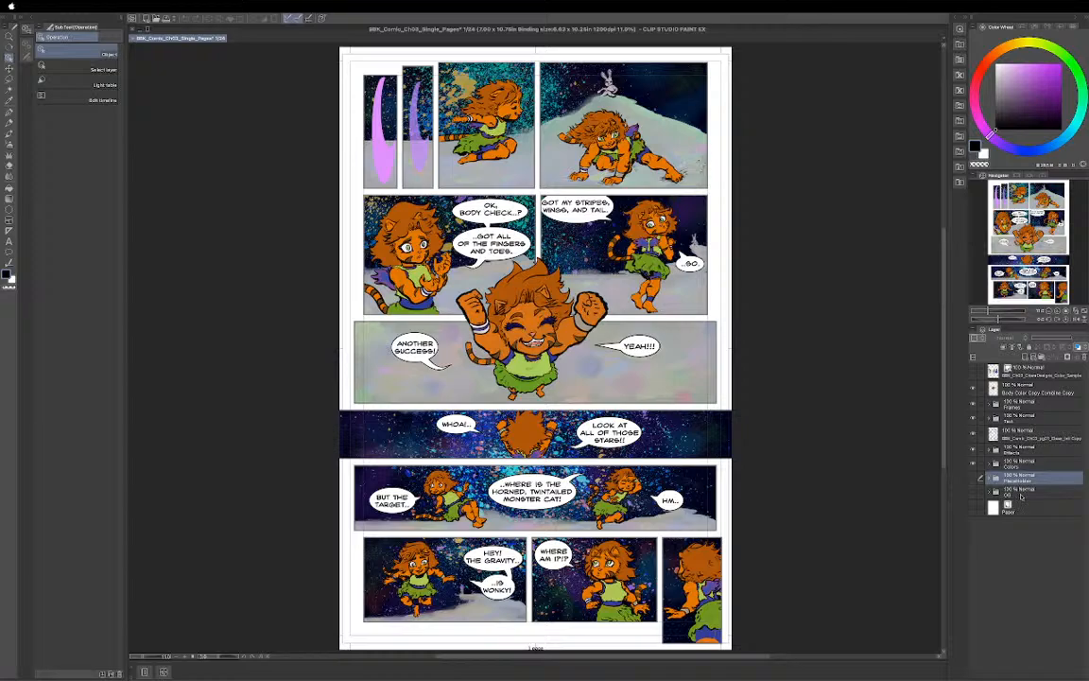
pyautogui.click(1015, 491)
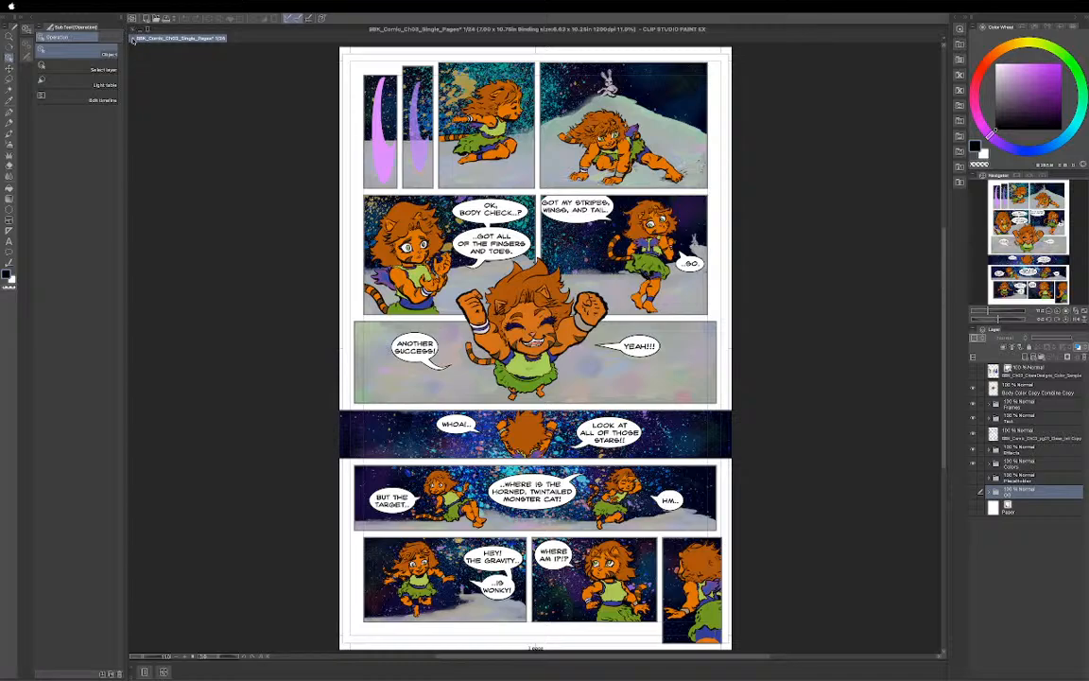
pyautogui.click(133, 38)
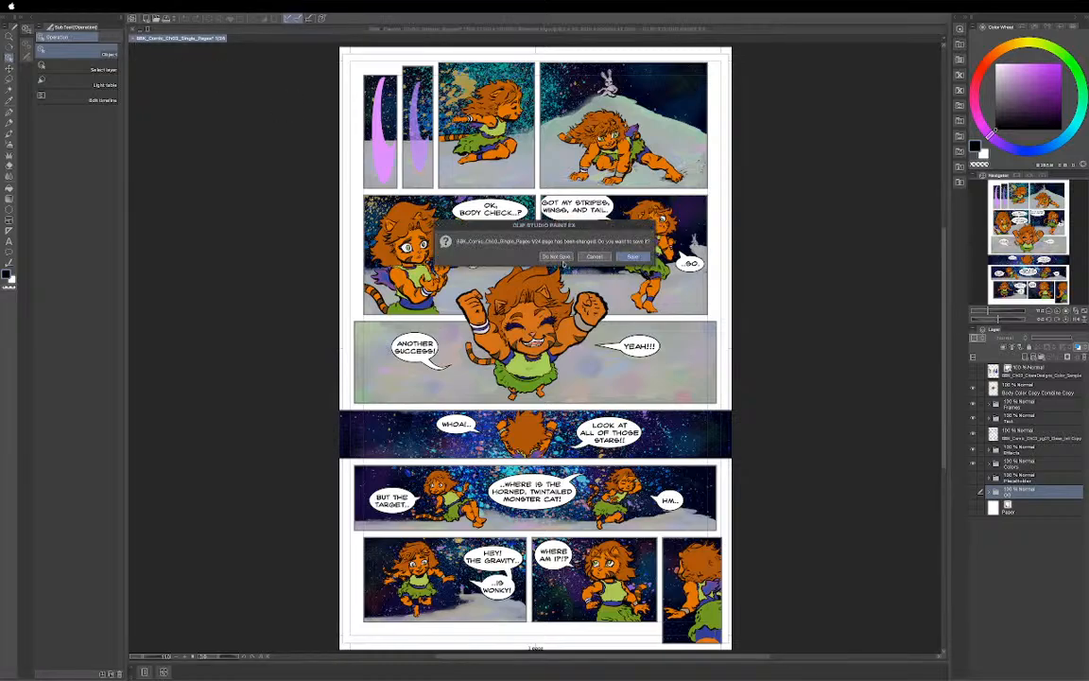
pyautogui.press('Return')
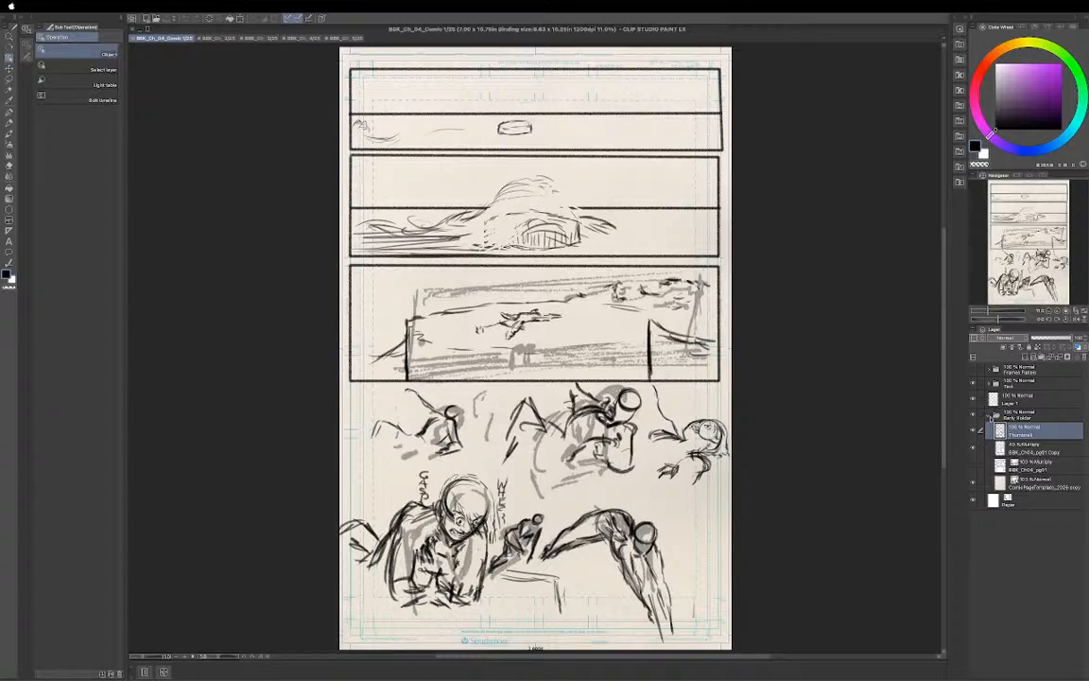
# Collapse and hide the rough sketch folder on Chapter 4 page 1, and select the Paper layer.
pyautogui.click(989, 416)
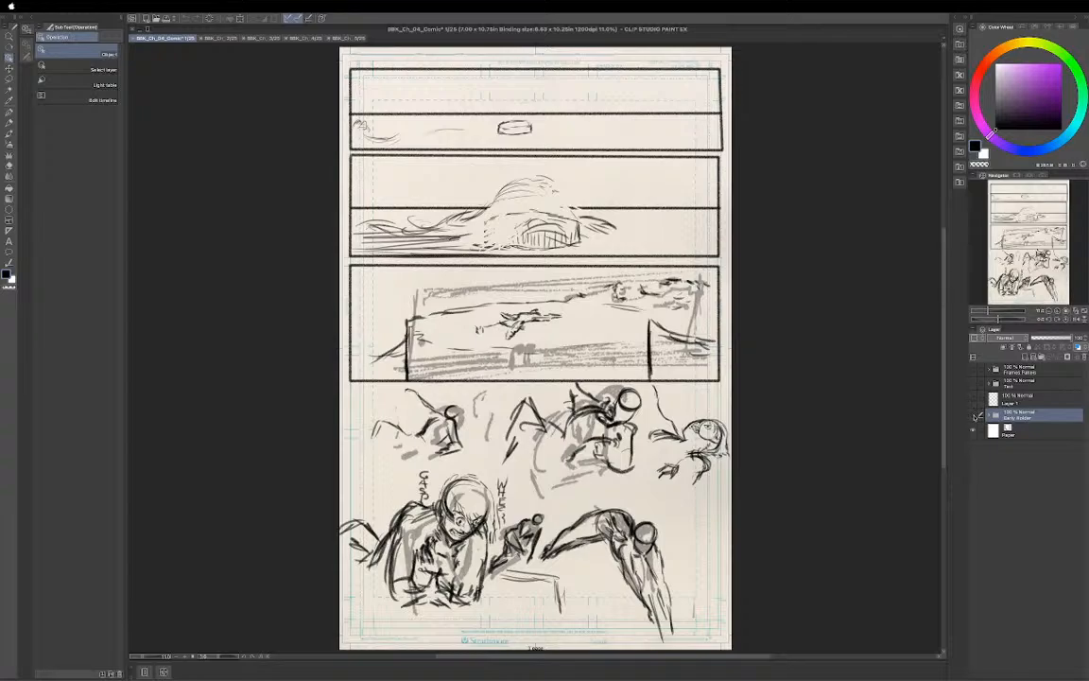
pyautogui.click(974, 416)
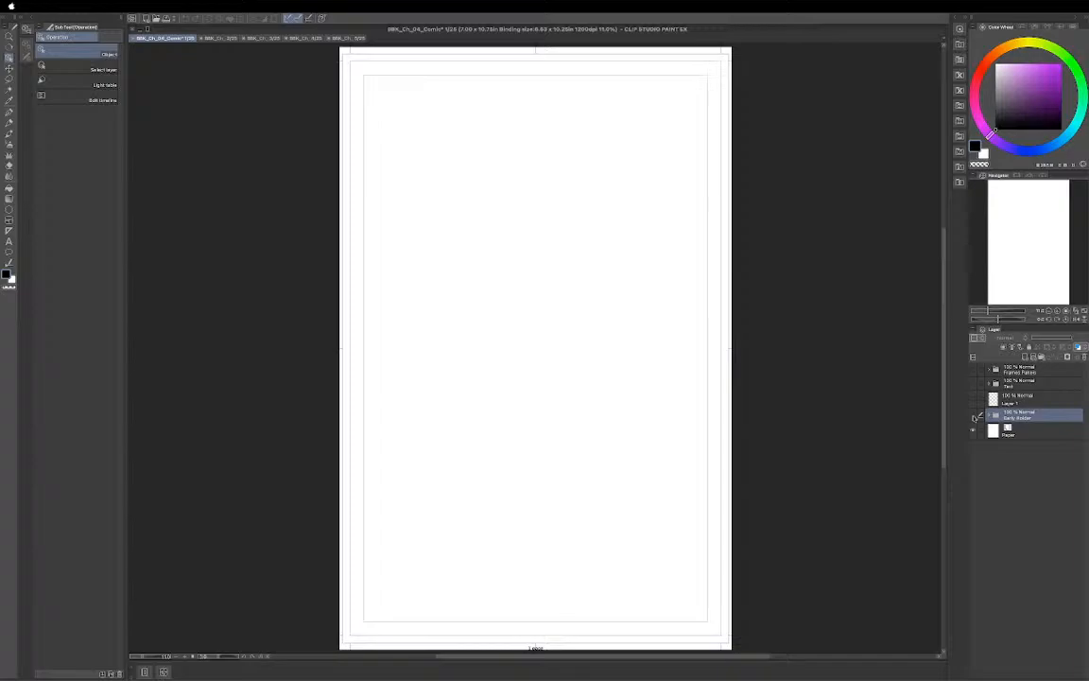
pyautogui.click(1034, 435)
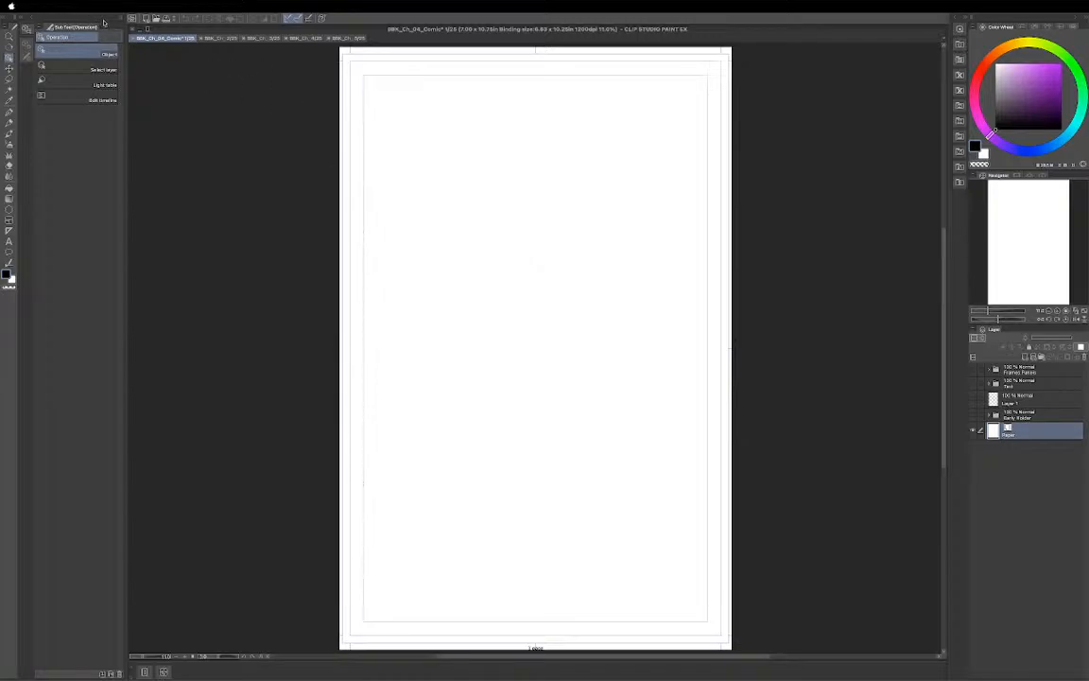
# Start a new document and review the Comic and Printing of fanzine setups, ending on the full comic settings.
pyautogui.click(131, 19)
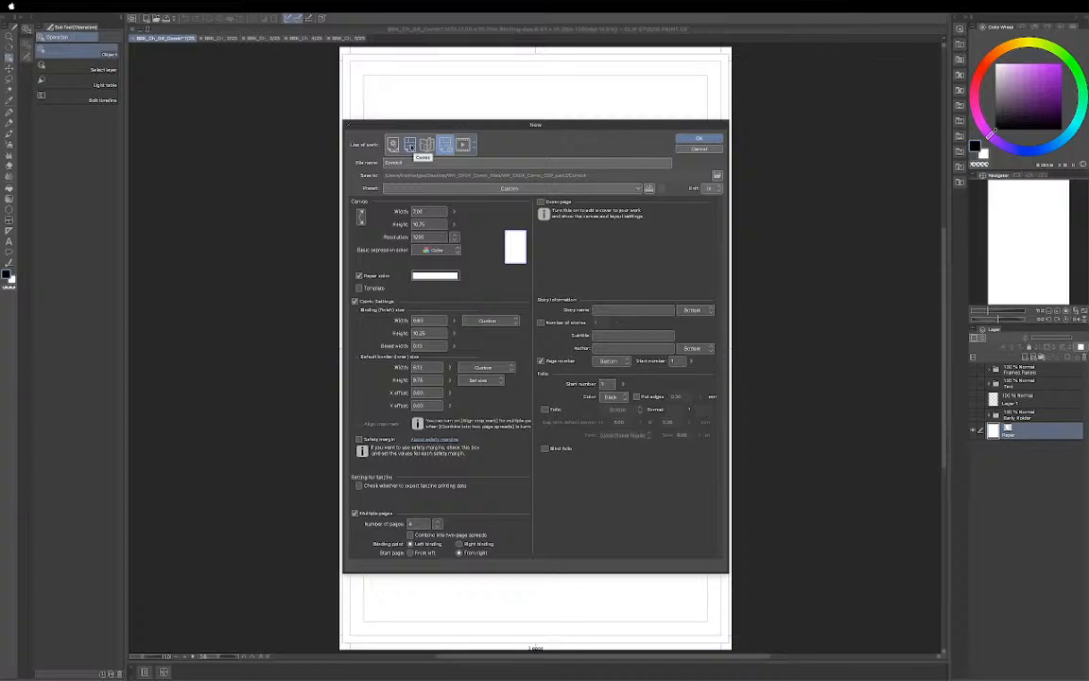
pyautogui.click(410, 145)
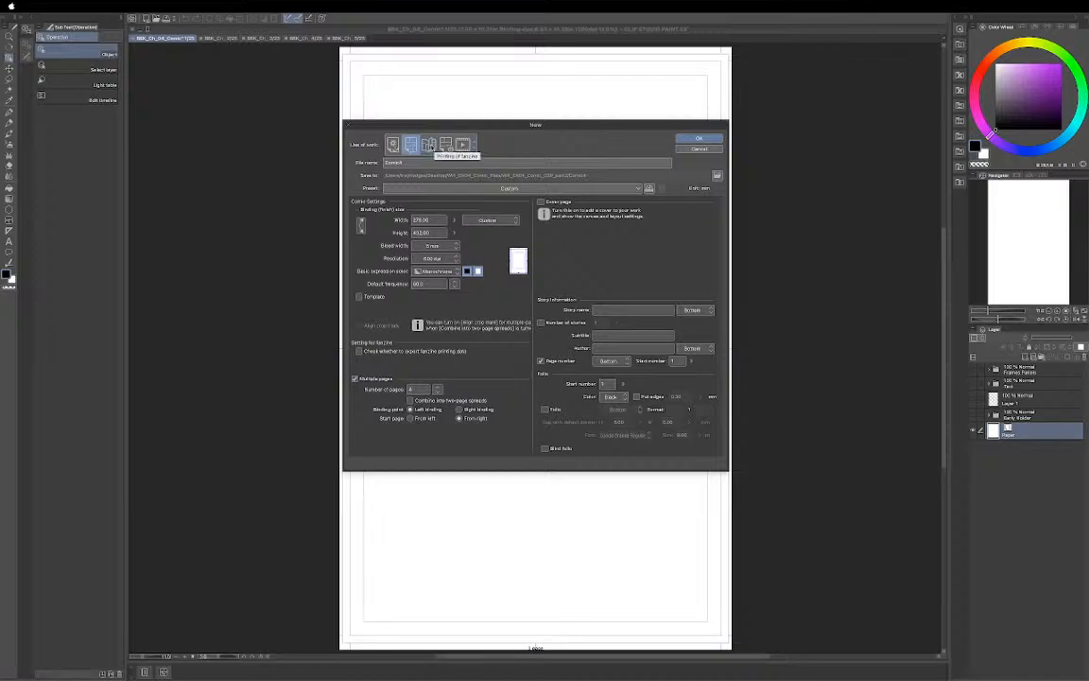
pyautogui.click(429, 145)
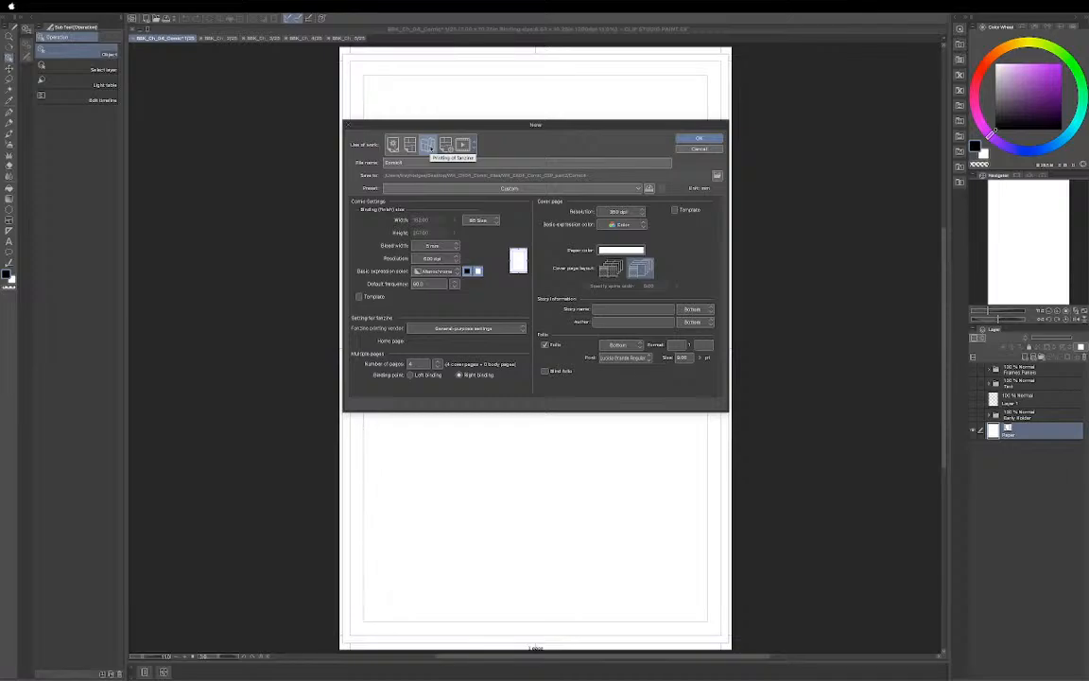
pyautogui.click(445, 145)
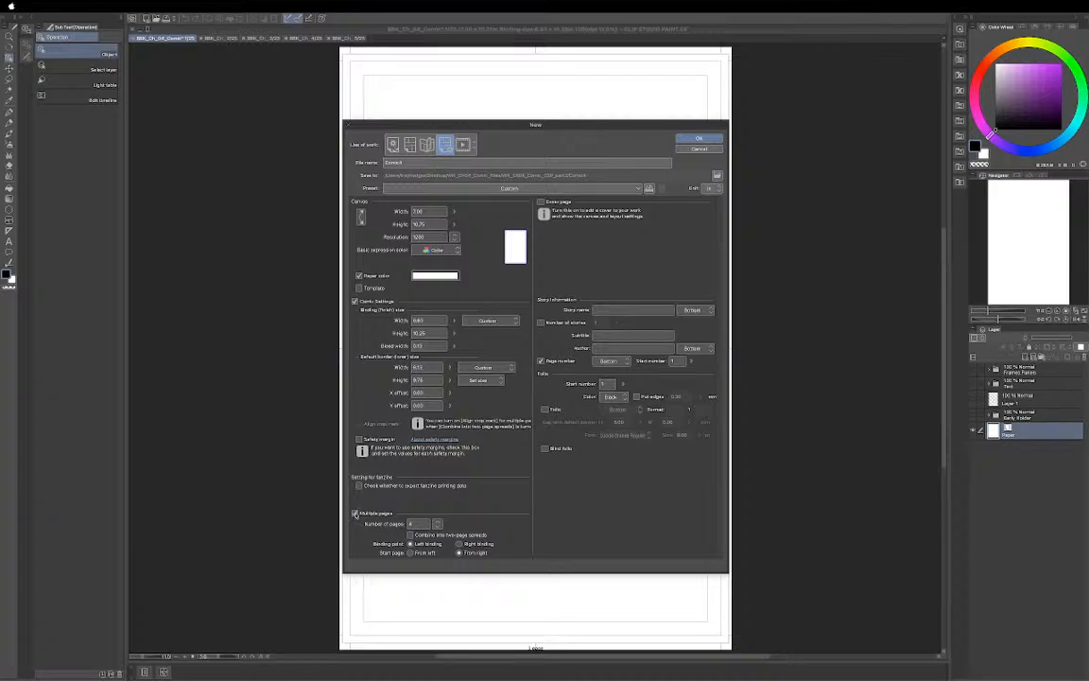
# Examine the Multiple pages option and the available page counts, leaving multiple pages enabled with 4 pages.
pyautogui.click(355, 513)
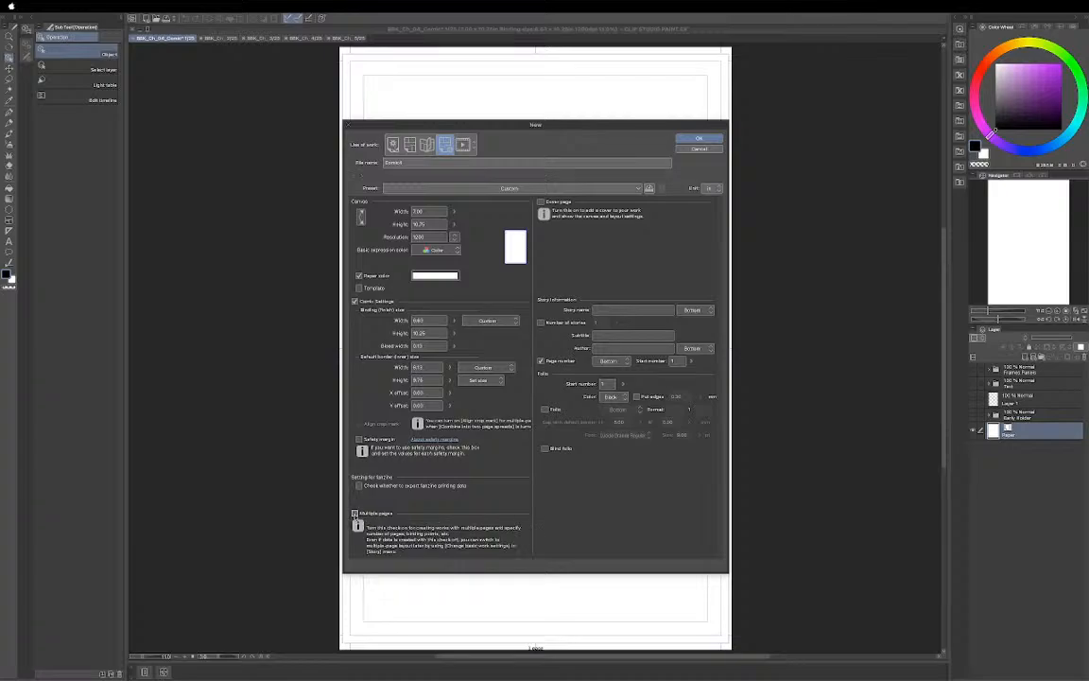
pyautogui.click(355, 514)
pyautogui.click(354, 513)
pyautogui.click(354, 513)
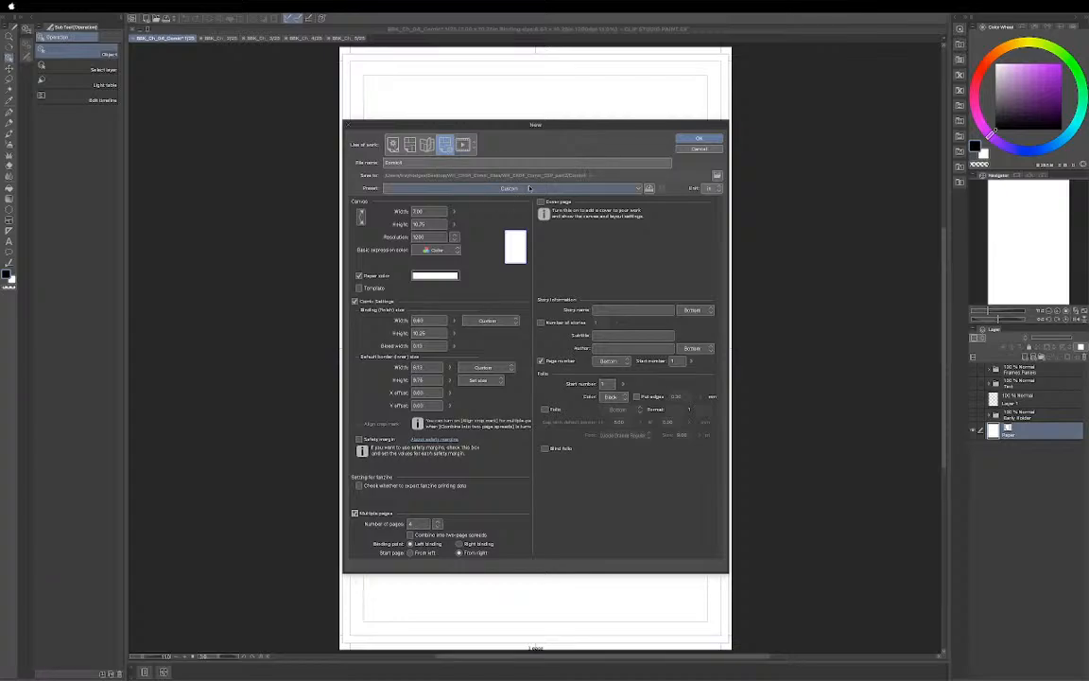
pyautogui.doubleClick(411, 523)
pyautogui.click(437, 523)
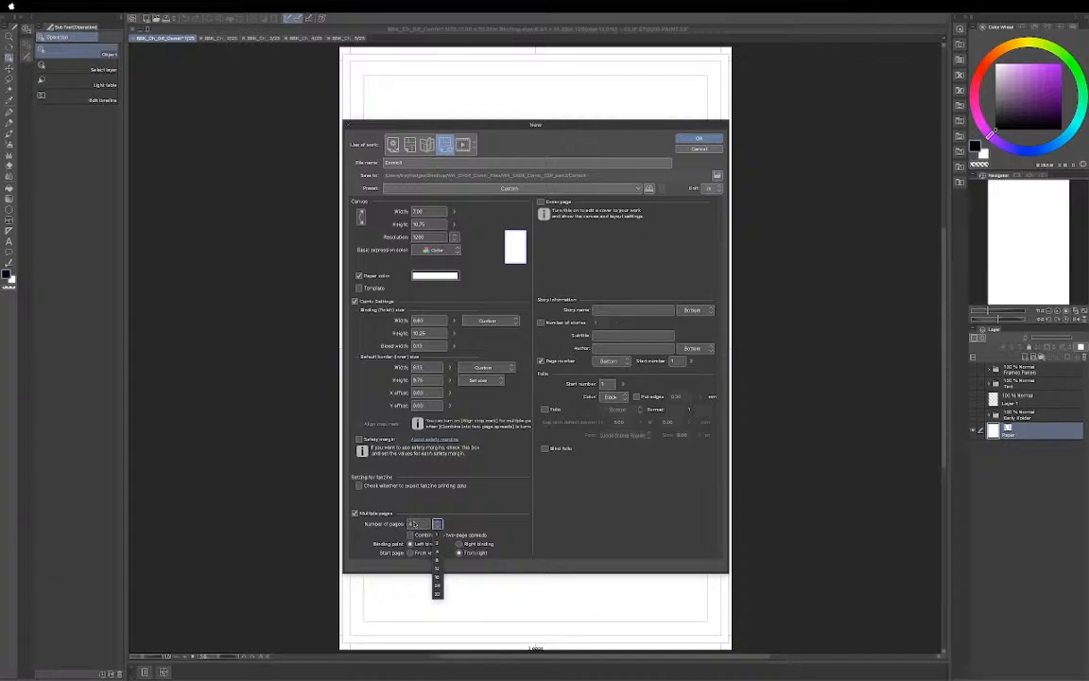
pyautogui.click(463, 524)
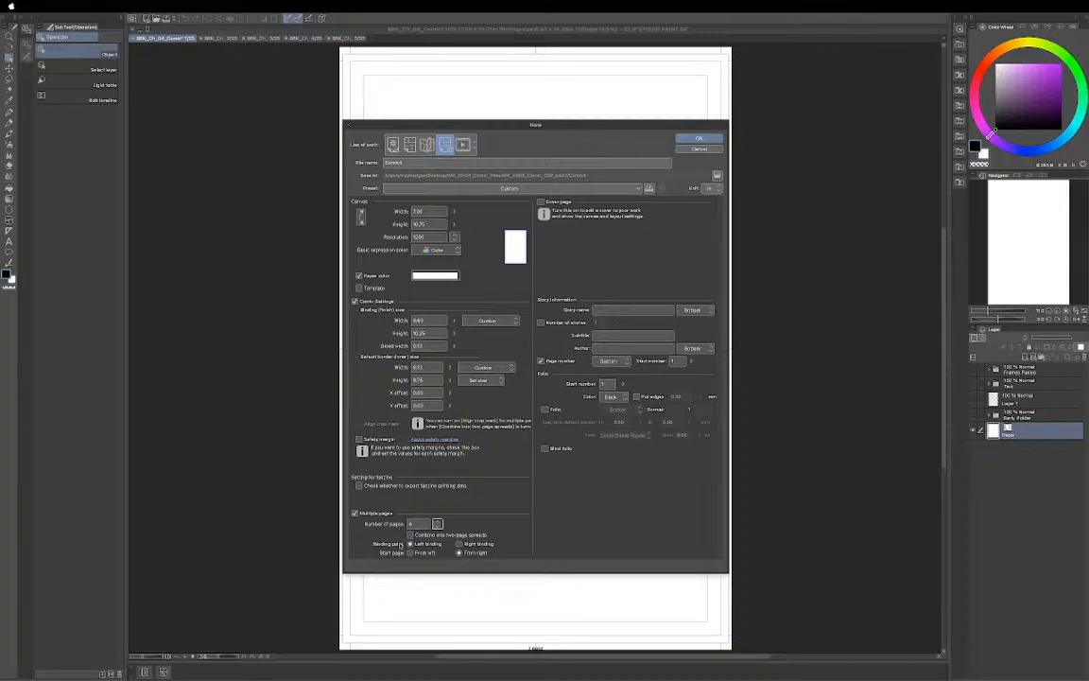
# Create the four-page comic, view its first page and close it, keeping the Chapter 4 page open unsaved.
pyautogui.click(699, 139)
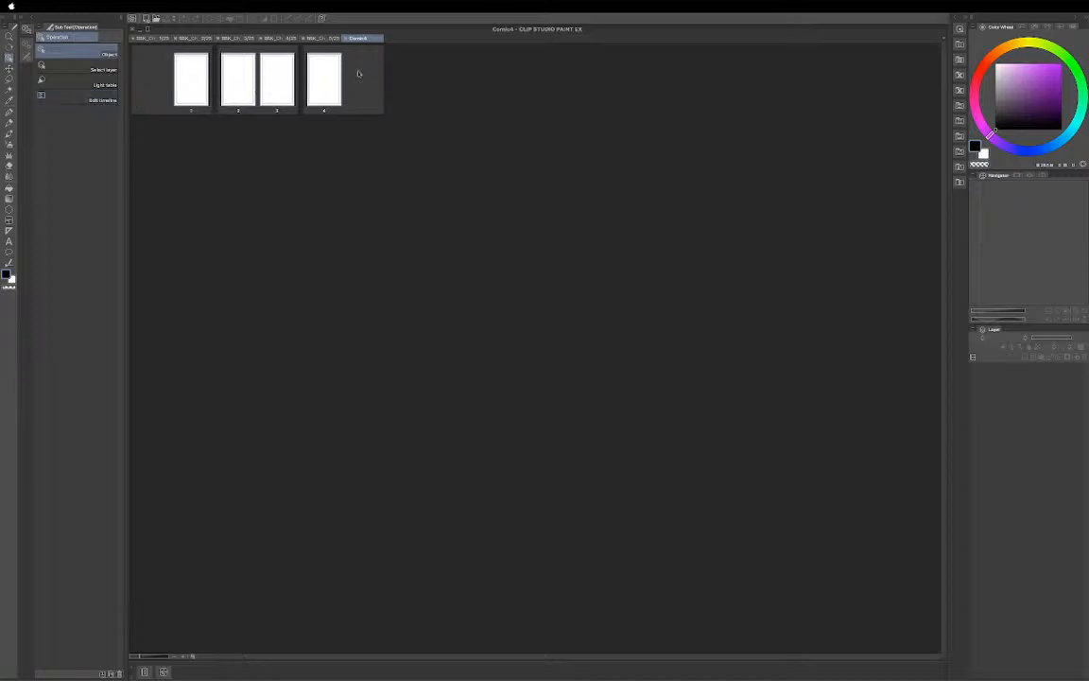
pyautogui.doubleClick(190, 76)
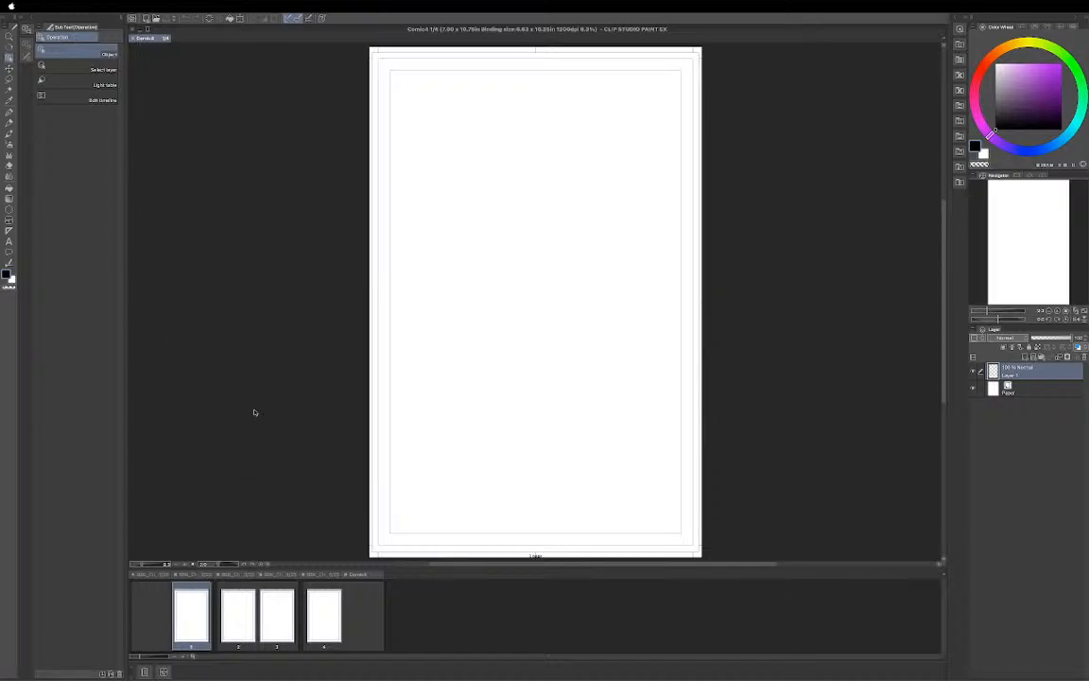
pyautogui.click(134, 31)
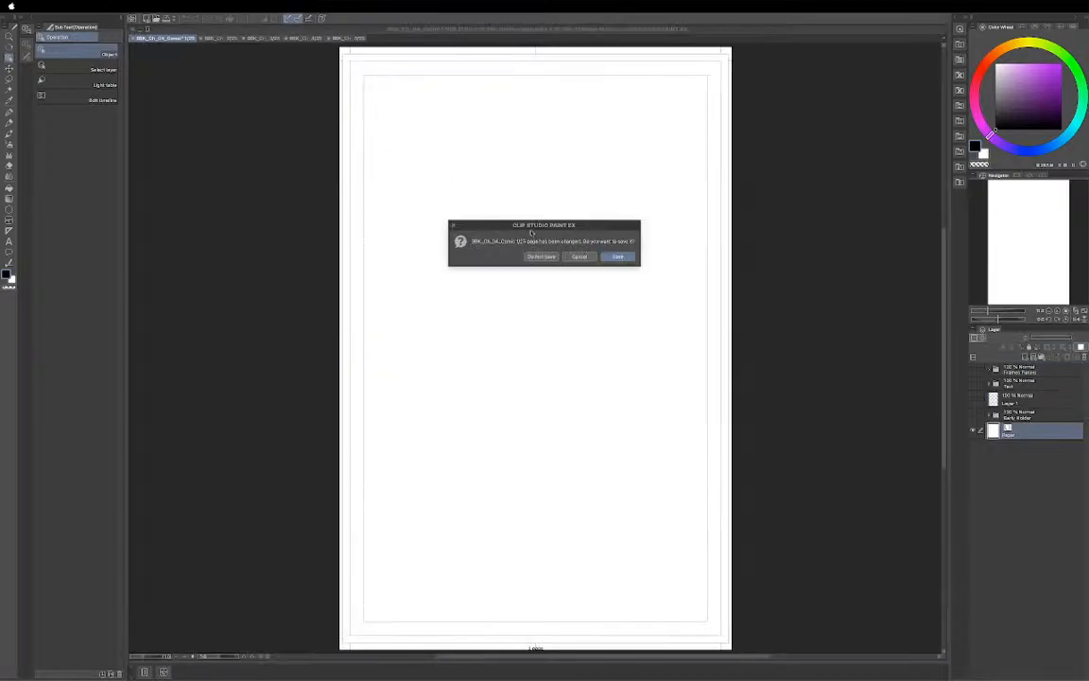
pyautogui.click(580, 257)
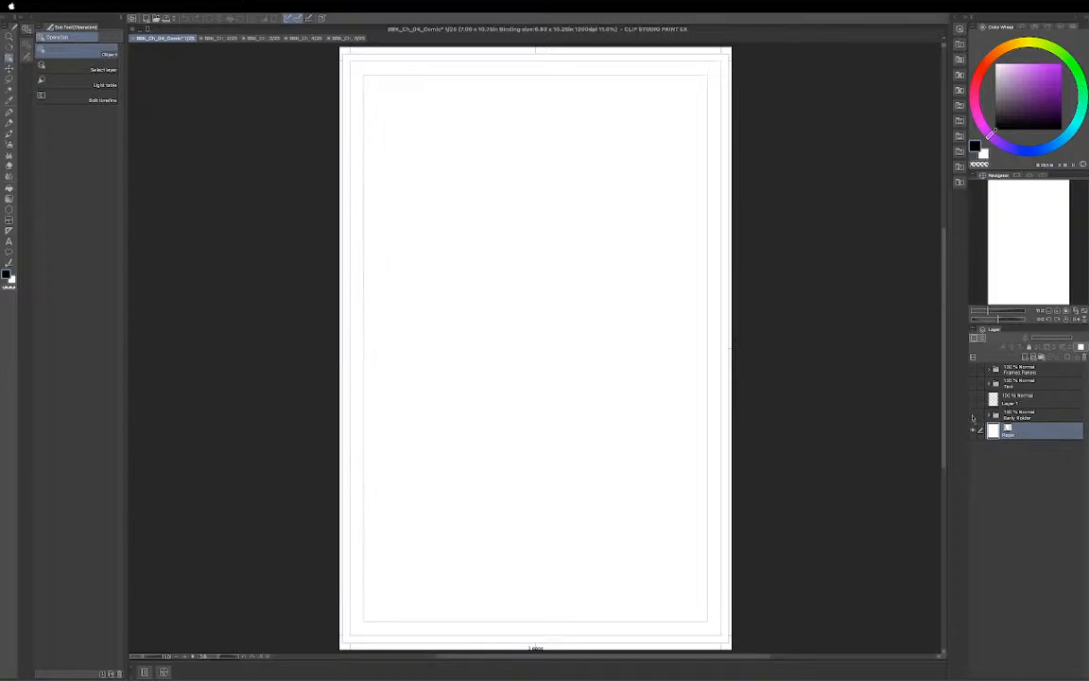
# Show and expand the rough sketch folder, and hide its Thumbnail and sketch layers so only the comic page template remains.
pyautogui.click(974, 417)
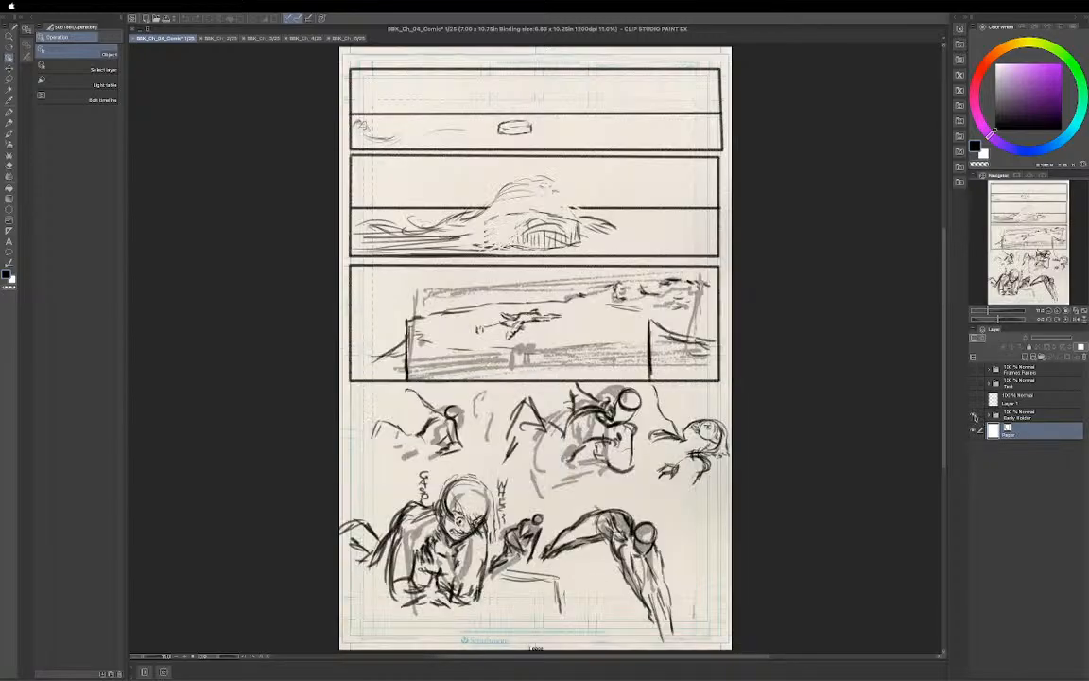
pyautogui.click(988, 417)
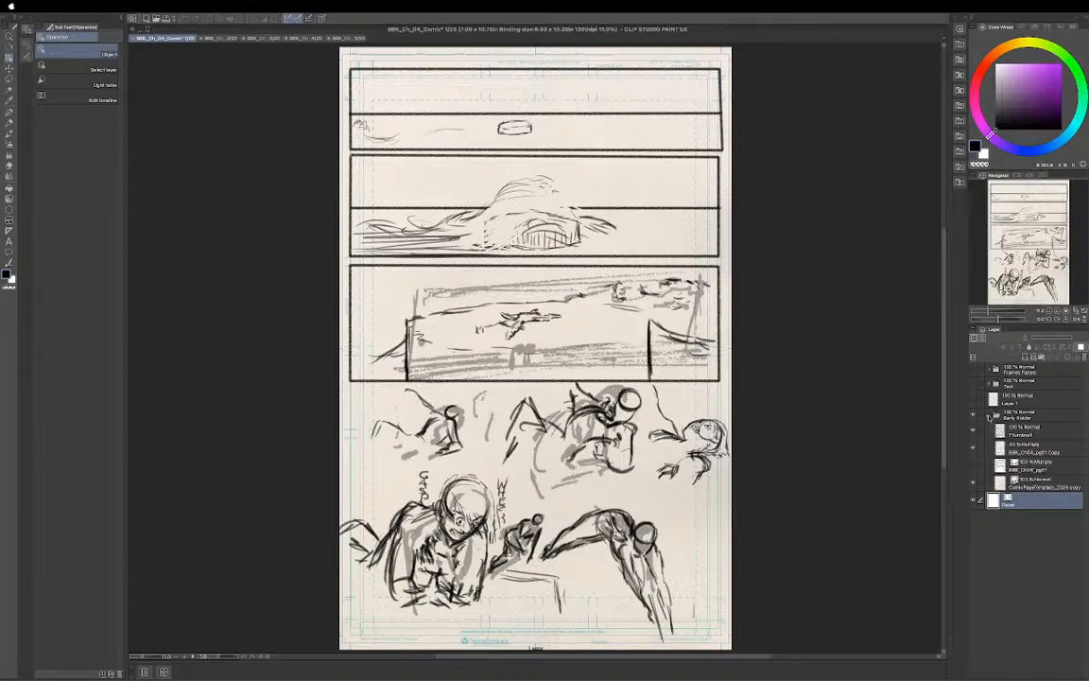
pyautogui.click(974, 434)
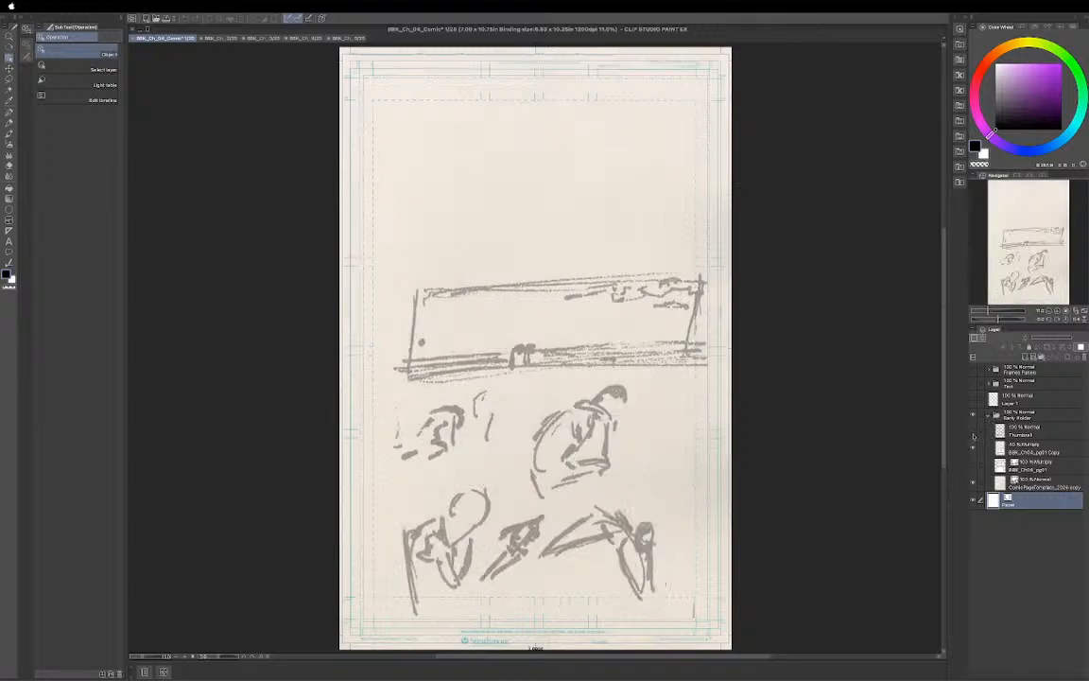
pyautogui.click(974, 483)
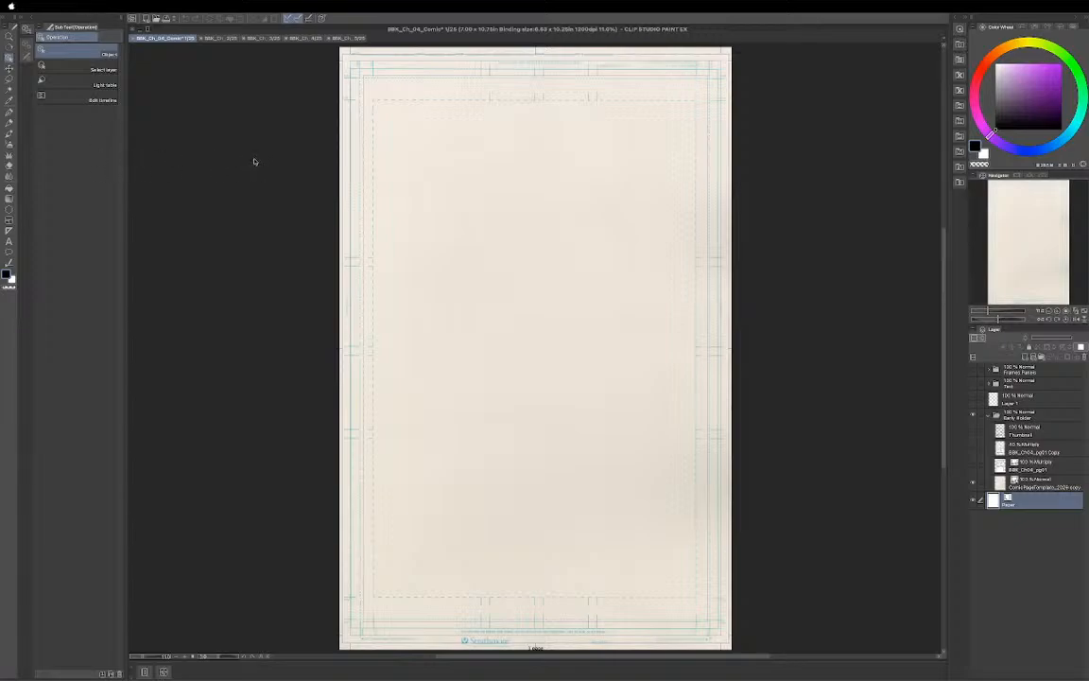
# Check the chapter files available to open without opening one, and examine the page template's name line, trim and live guides up close.
pyautogui.press('super+o')
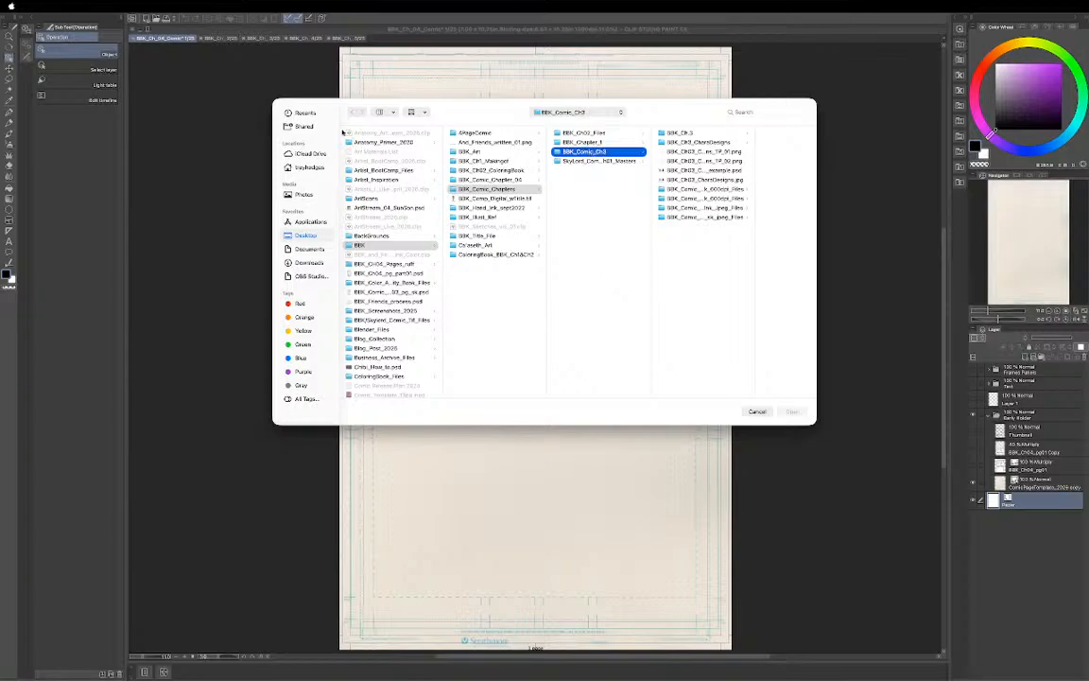
pyautogui.click(759, 410)
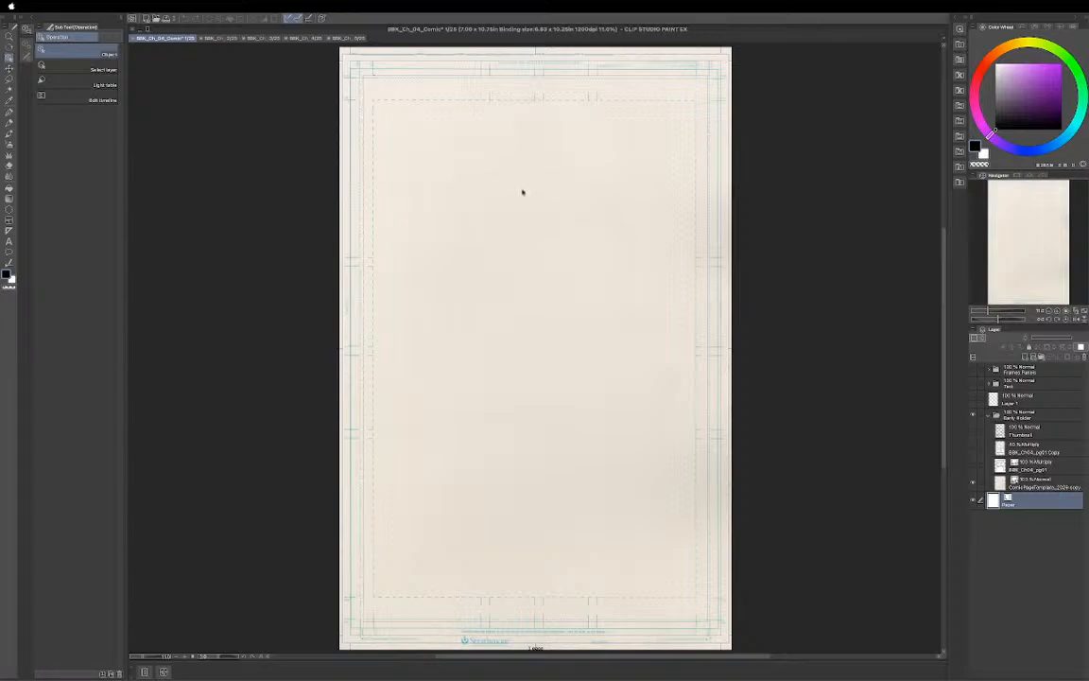
pyautogui.scroll(4, 523, 190)
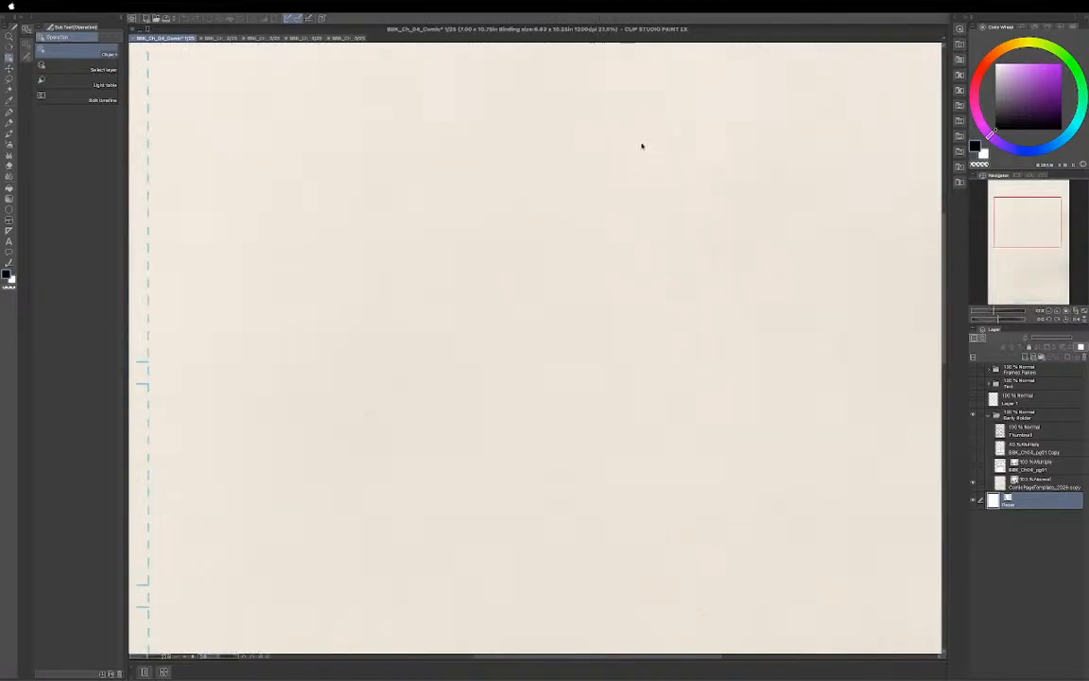
pyautogui.scroll(5, 609, 204)
pyautogui.hscroll(-3, 647, 564)
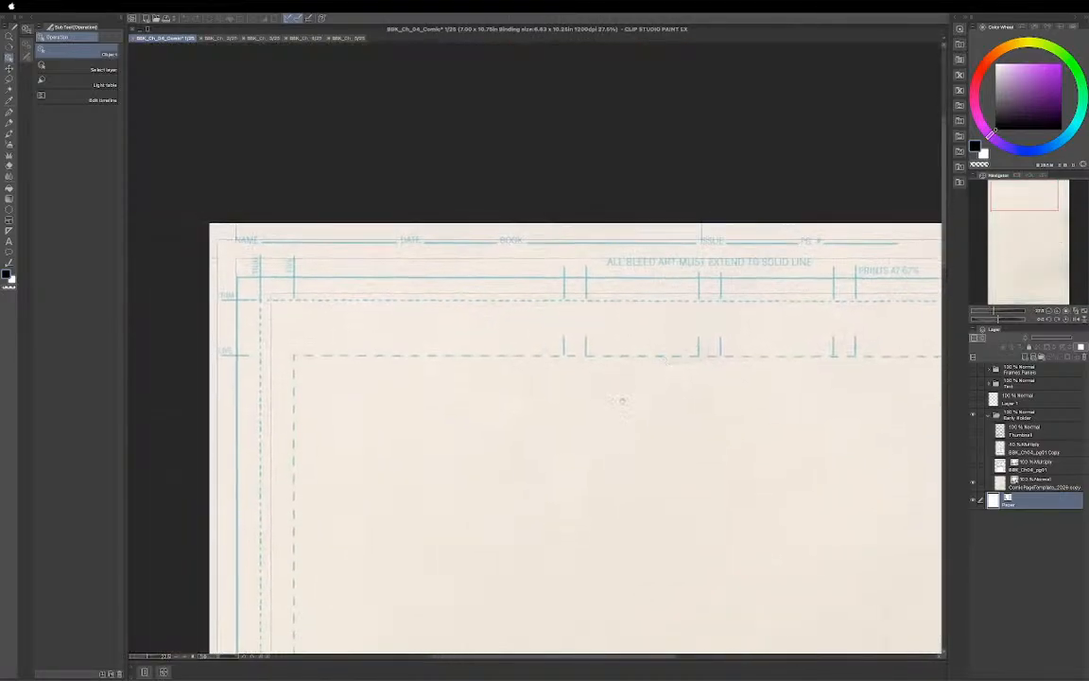
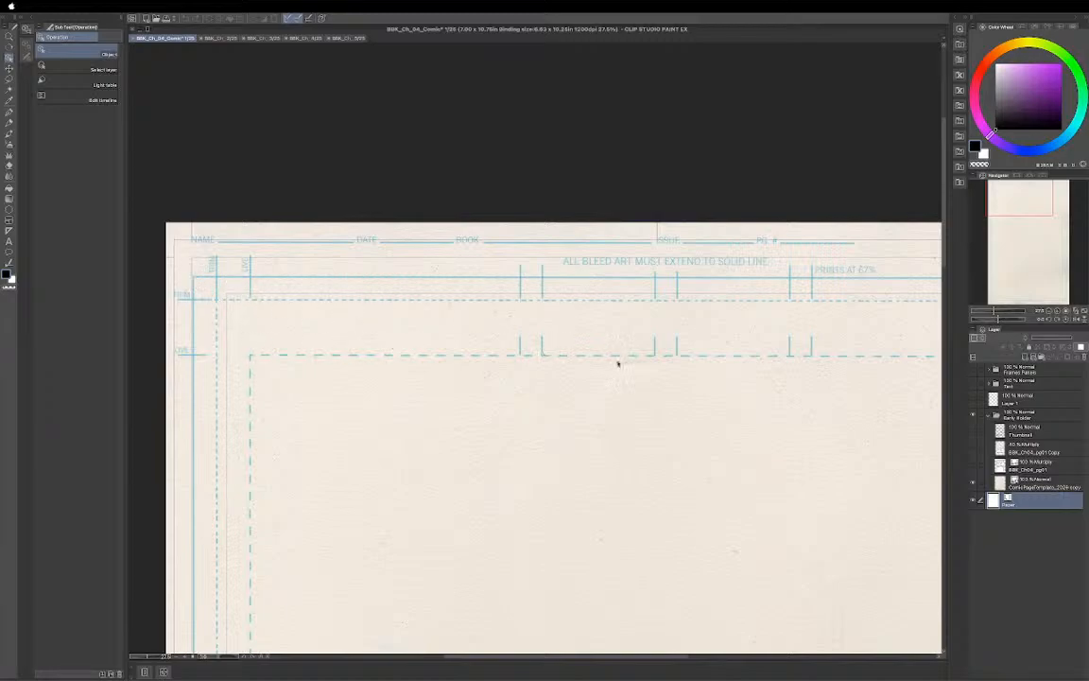
pyautogui.scroll(-5, 709, 453)
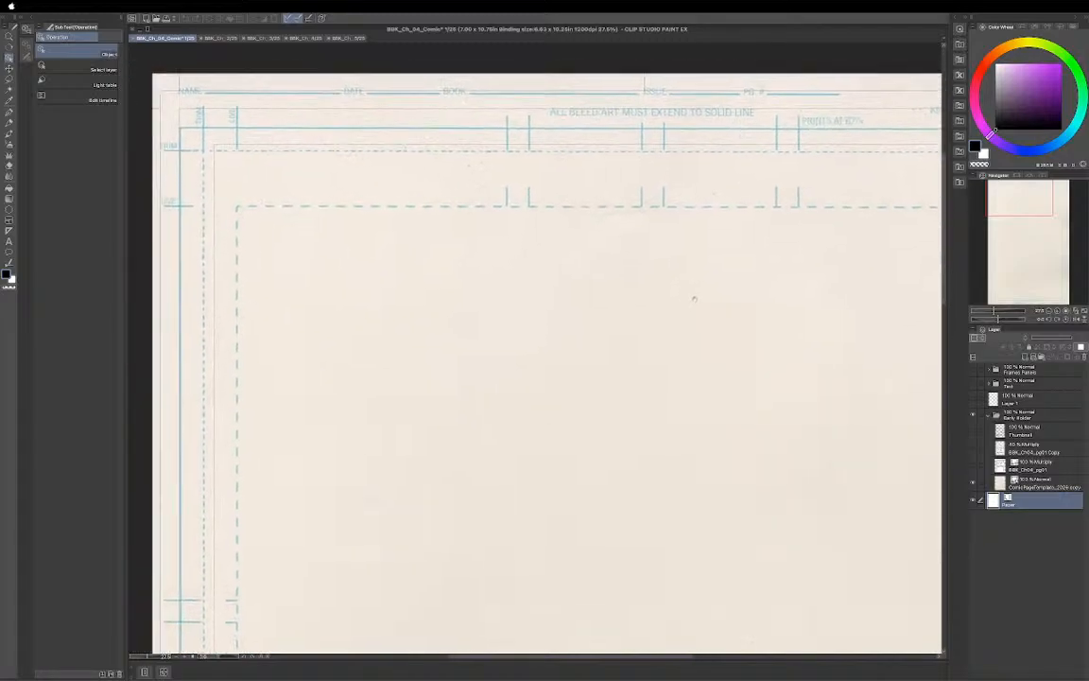
pyautogui.scroll(3, 244, 193)
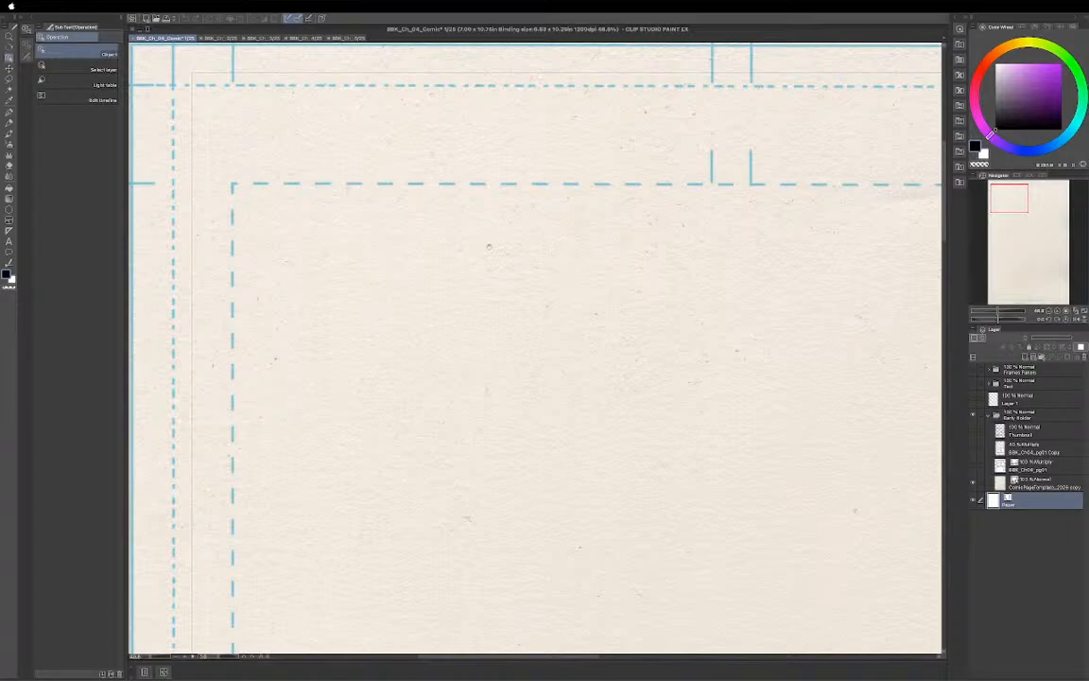
pyautogui.moveTo(488, 247); pyautogui.dragTo(625, 360)
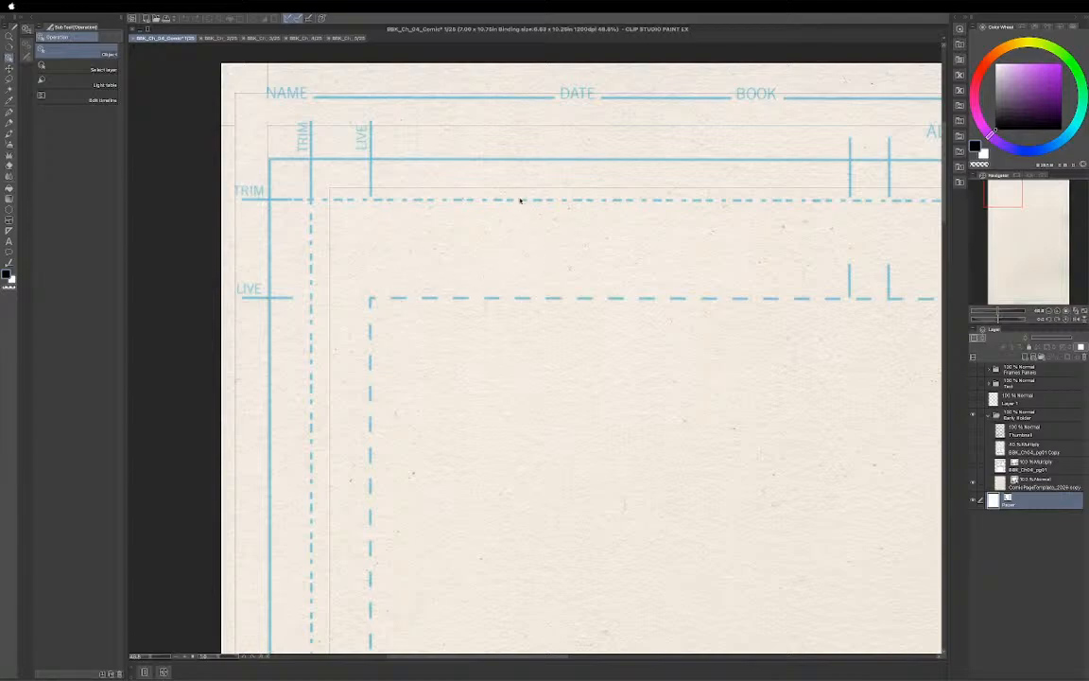
# Examine the template's bleed notes, panel division marks and margins across the page until the whole page is in view.
pyautogui.scroll(-3, 661, 420)
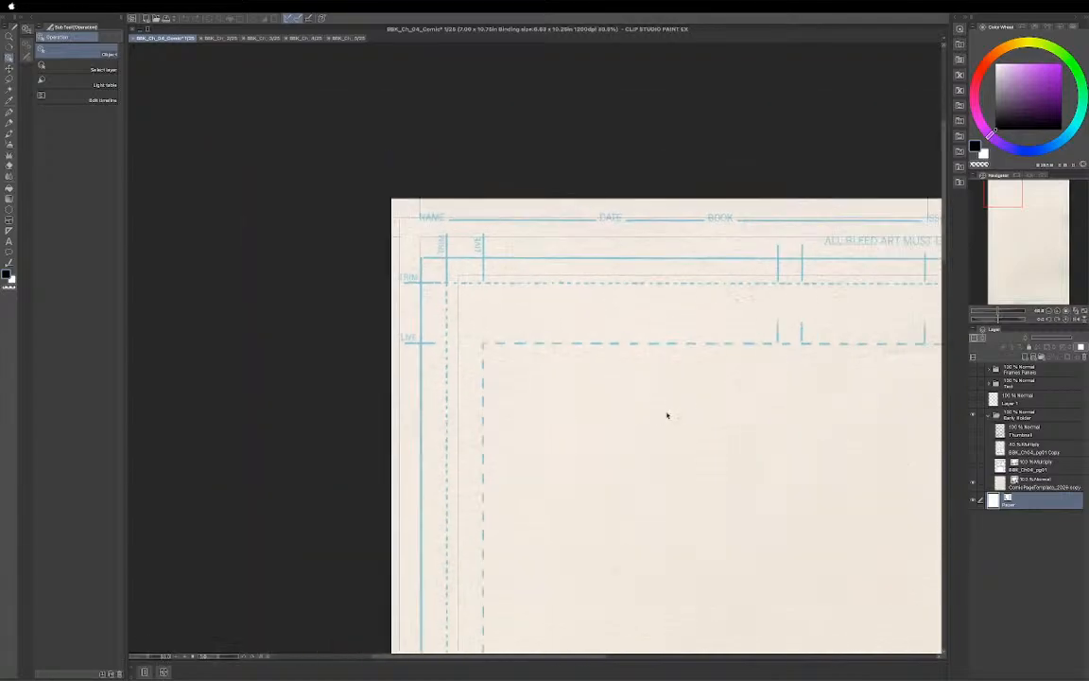
pyautogui.moveTo(792, 418); pyautogui.dragTo(570, 281)
pyautogui.scroll(-3, 710, 323)
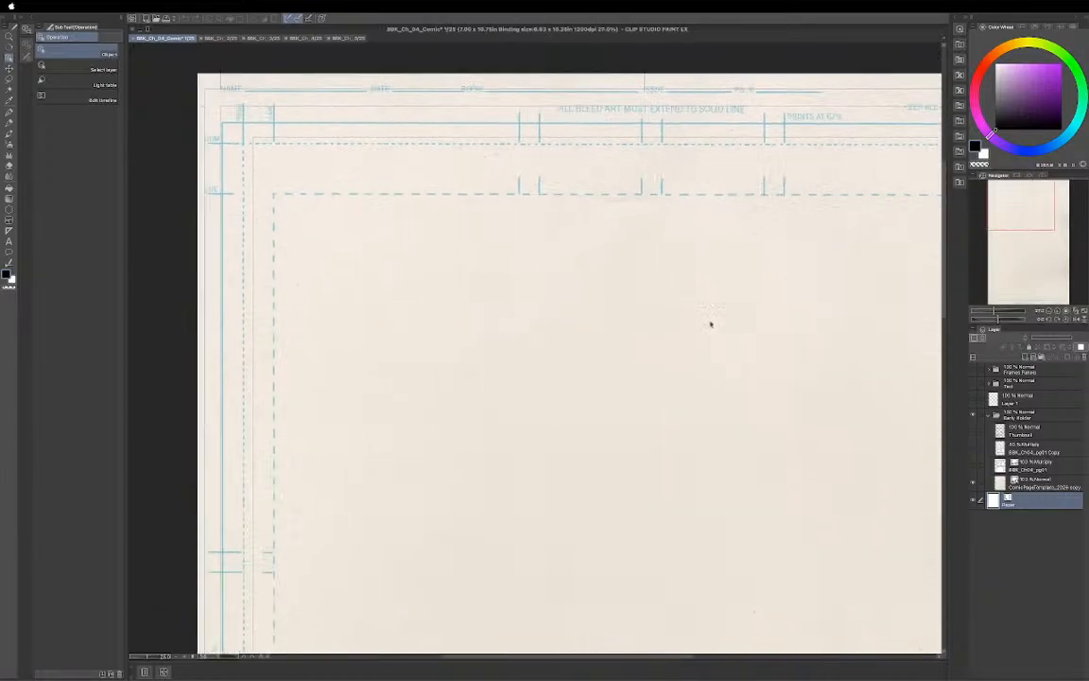
pyautogui.moveTo(828, 378); pyautogui.dragTo(710, 302)
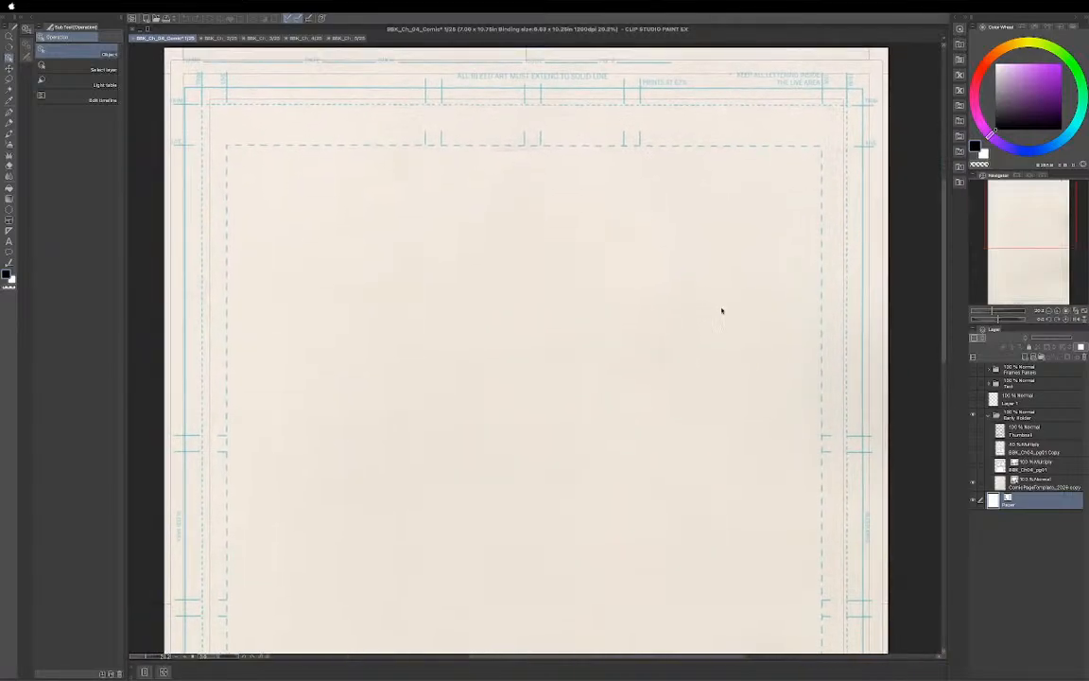
pyautogui.scroll(-3, 718, 310)
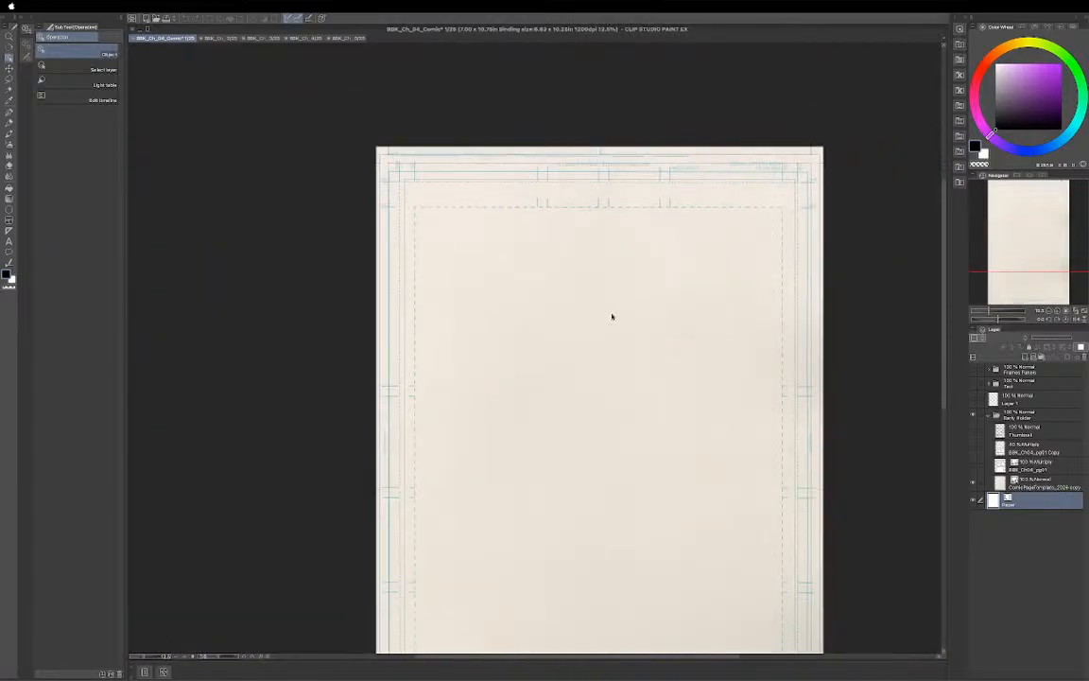
pyautogui.moveTo(668, 396); pyautogui.dragTo(646, 321)
pyautogui.scroll(-2, 650, 326)
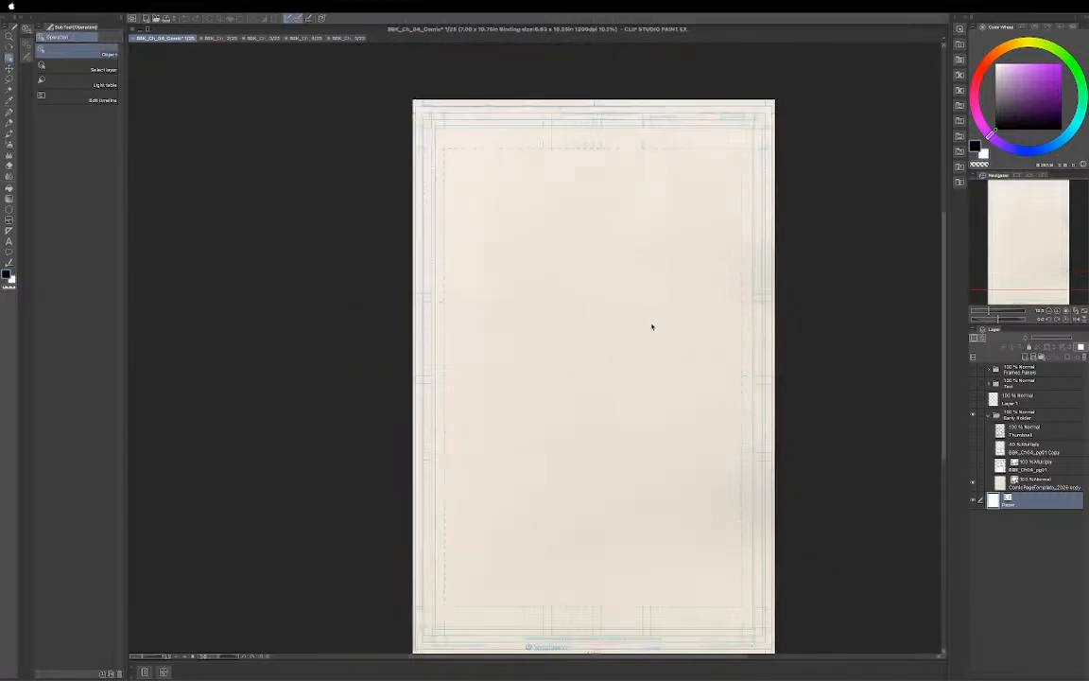
pyautogui.scroll(1, 651, 326)
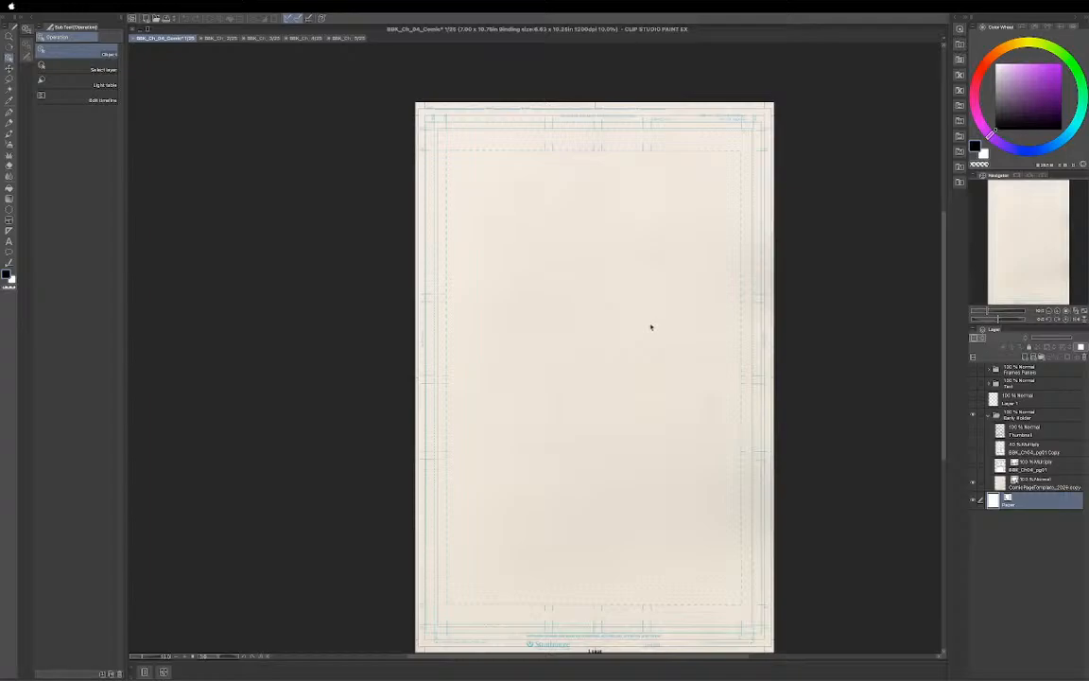
pyautogui.scroll(-2, 684, 384)
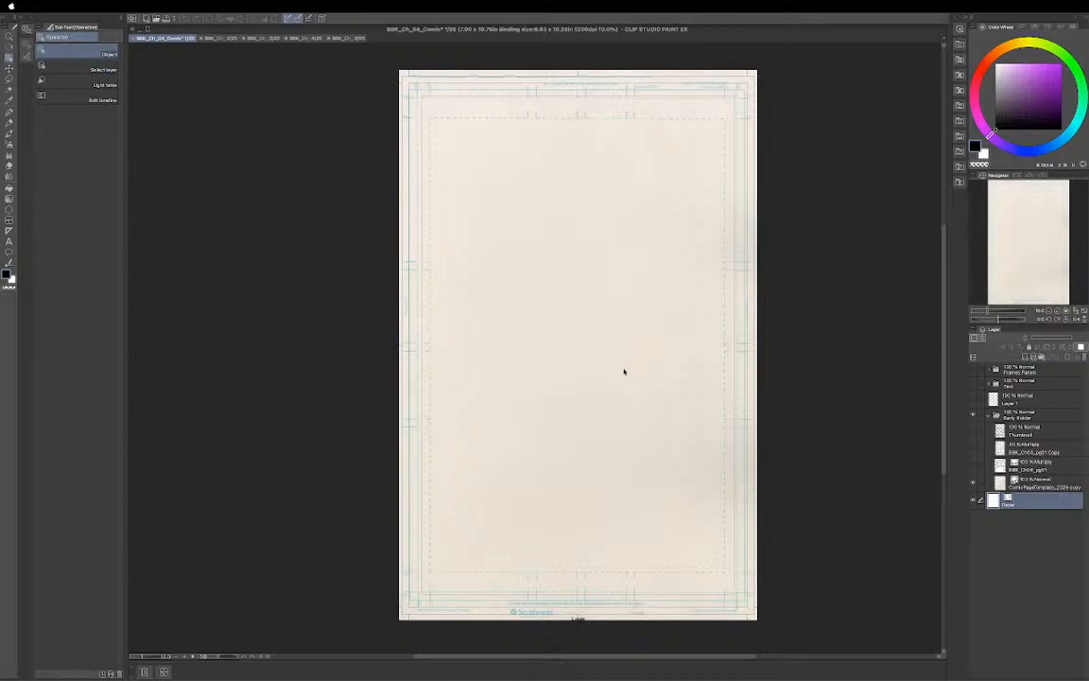
pyautogui.scroll(1, 624, 370)
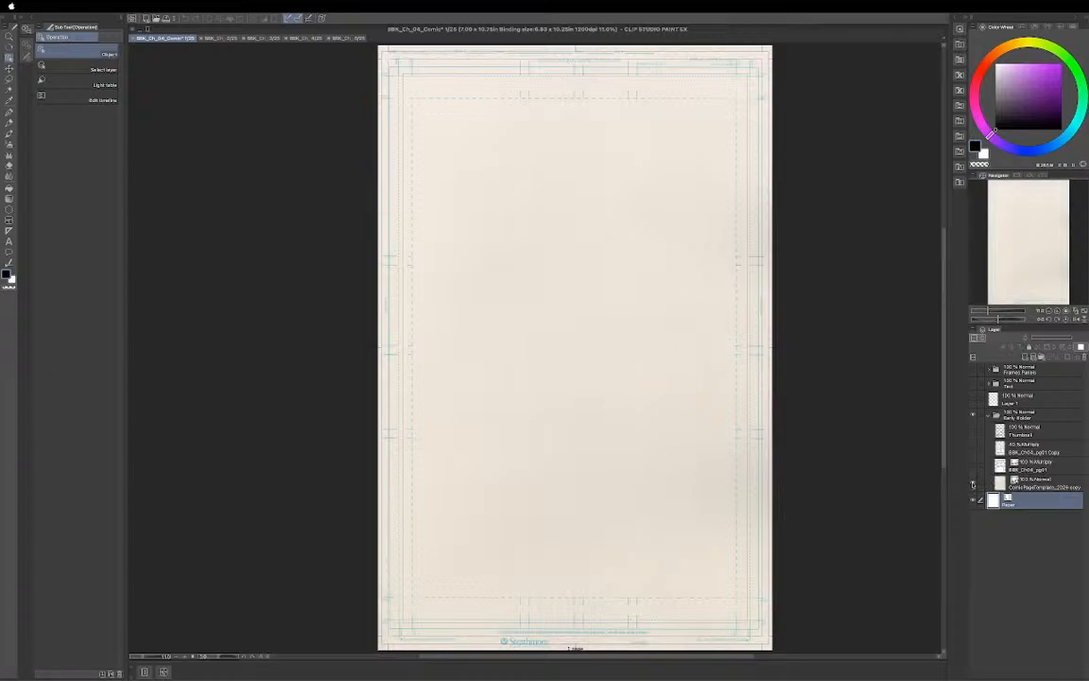
# Compare the page with and without the comic page template layer by toggling its visibility.
pyautogui.click(973, 484)
pyautogui.click(973, 484)
pyautogui.click(972, 484)
pyautogui.click(972, 484)
pyautogui.click(972, 484)
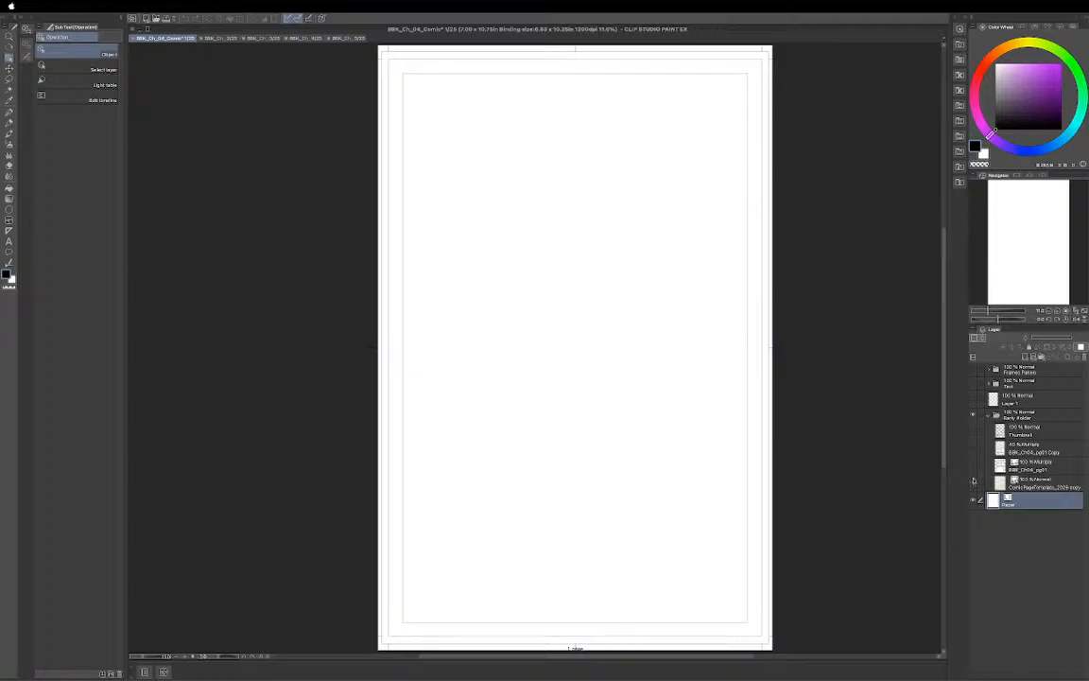
# Compare the BBK_Ch04_pg01 sketch layer with its faded copy, leaving only the copy visible above the page template.
pyautogui.click(973, 469)
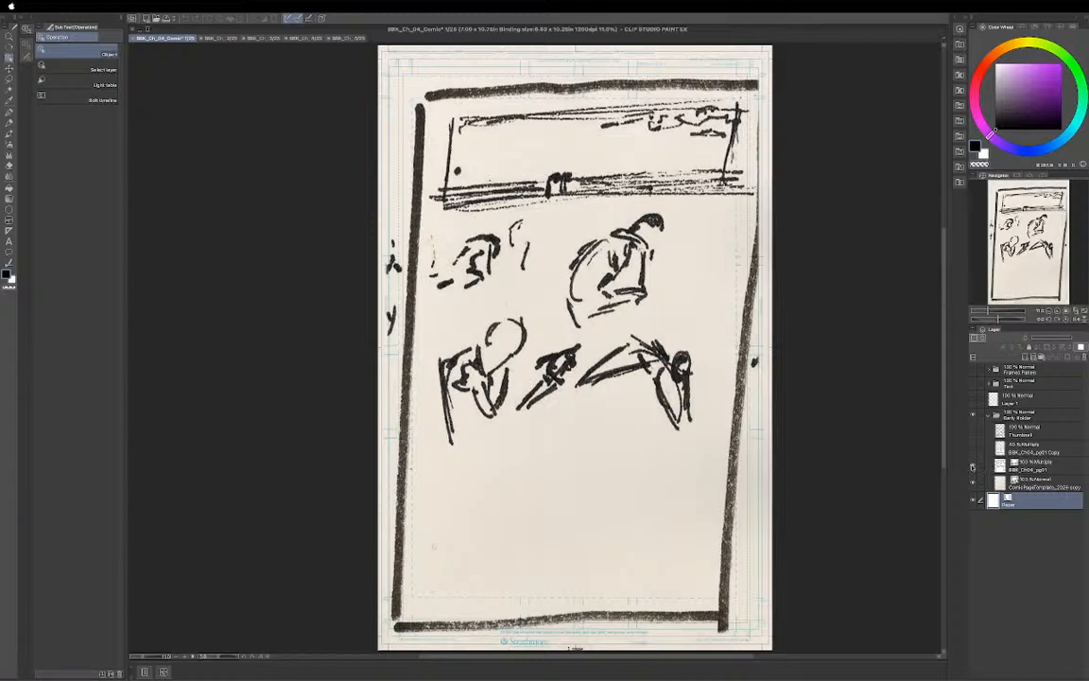
pyautogui.click(973, 466)
pyautogui.click(973, 451)
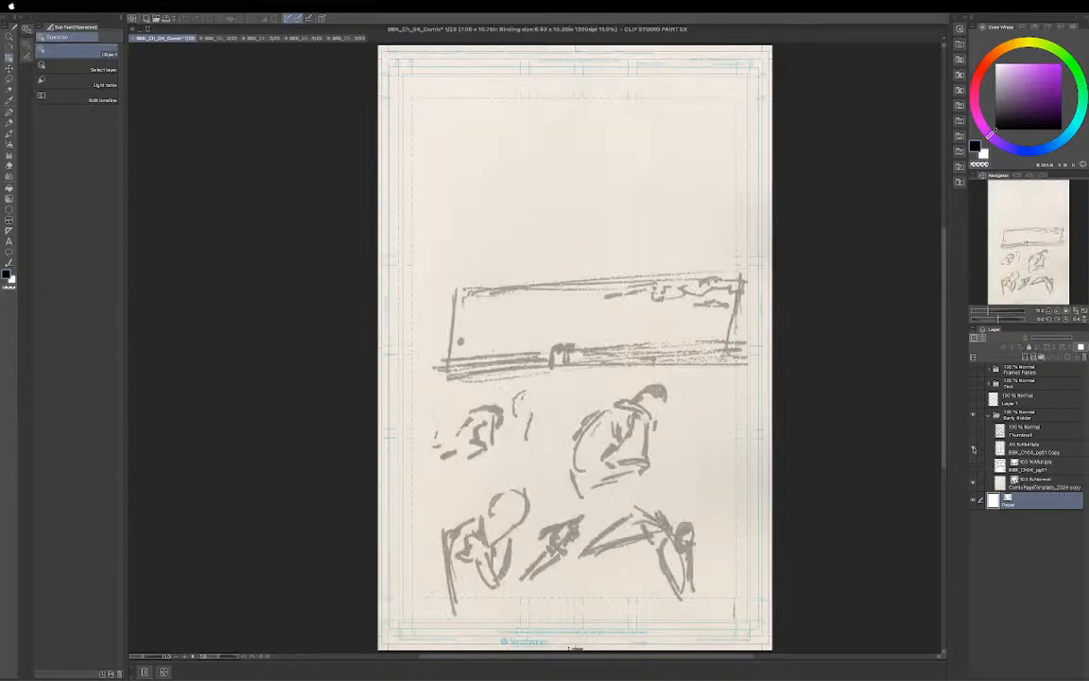
pyautogui.click(1026, 451)
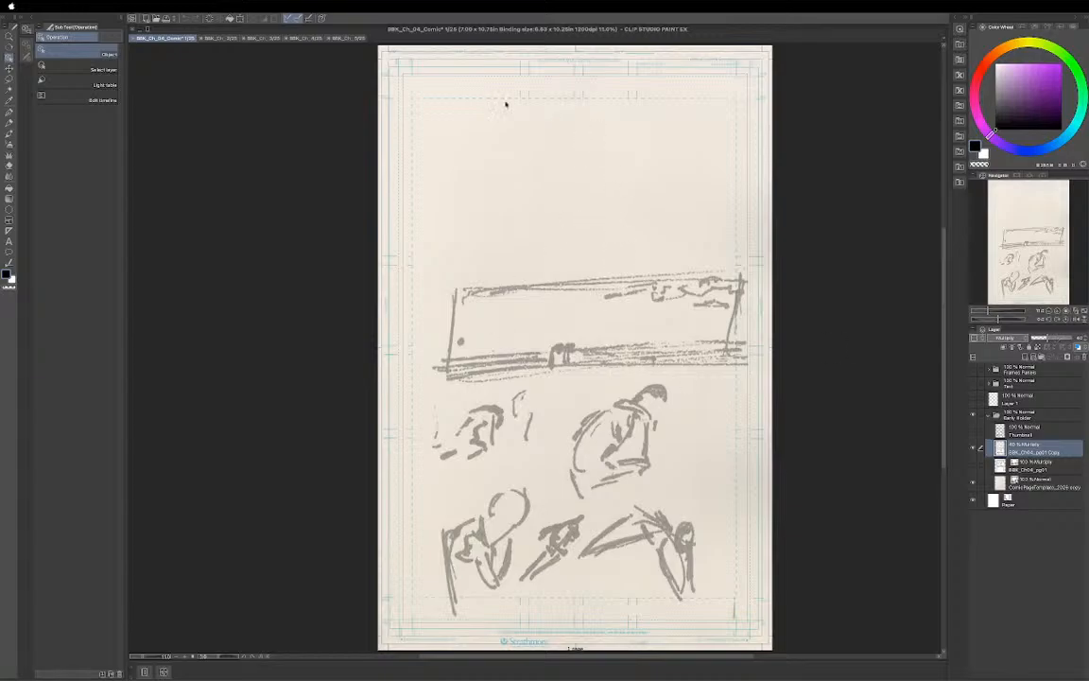
pyautogui.click(973, 467)
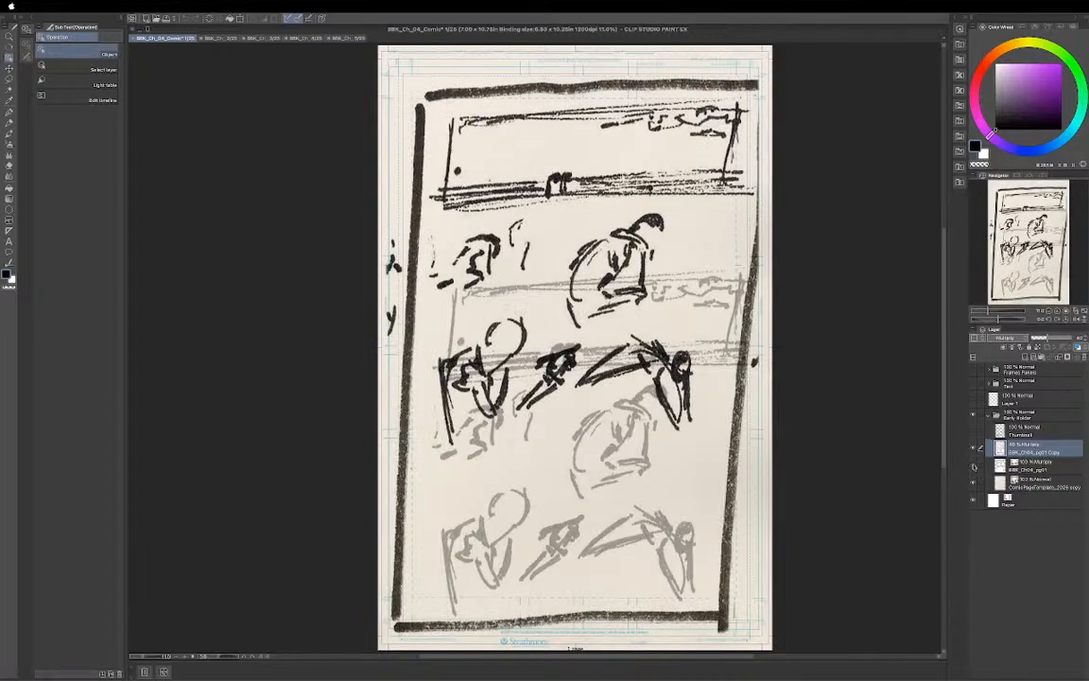
pyautogui.click(974, 467)
pyautogui.click(973, 467)
pyautogui.click(973, 467)
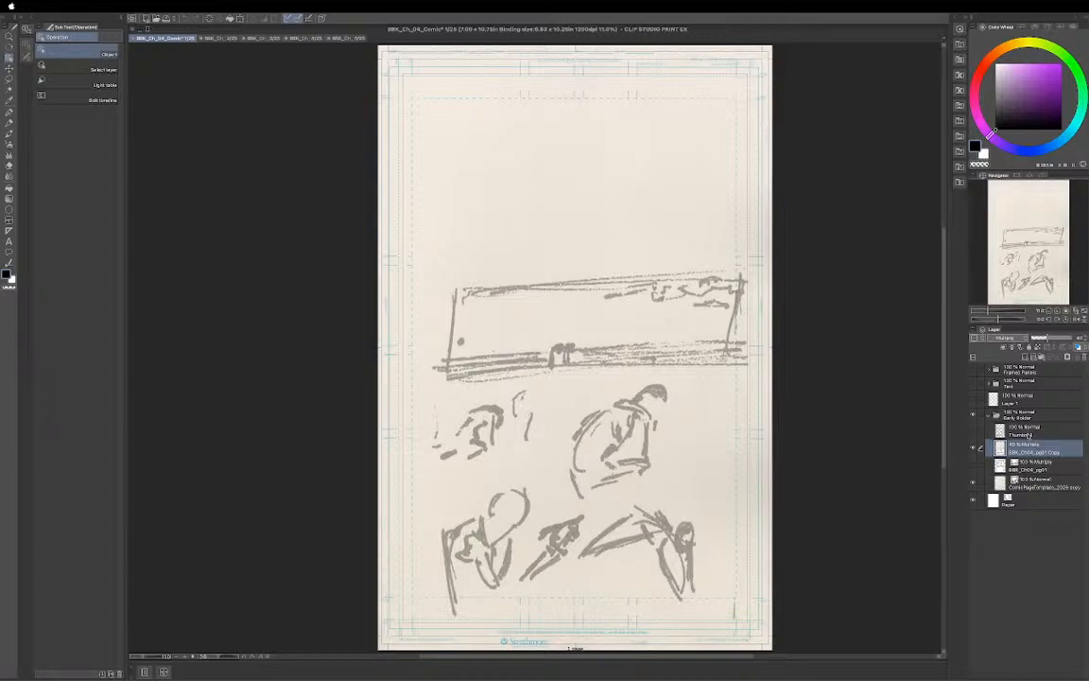
# Show the Thumbnail layer, compare it with the faded sketch beneath, and hide the BBK_Ch04_pg01 copy.
pyautogui.click(1018, 433)
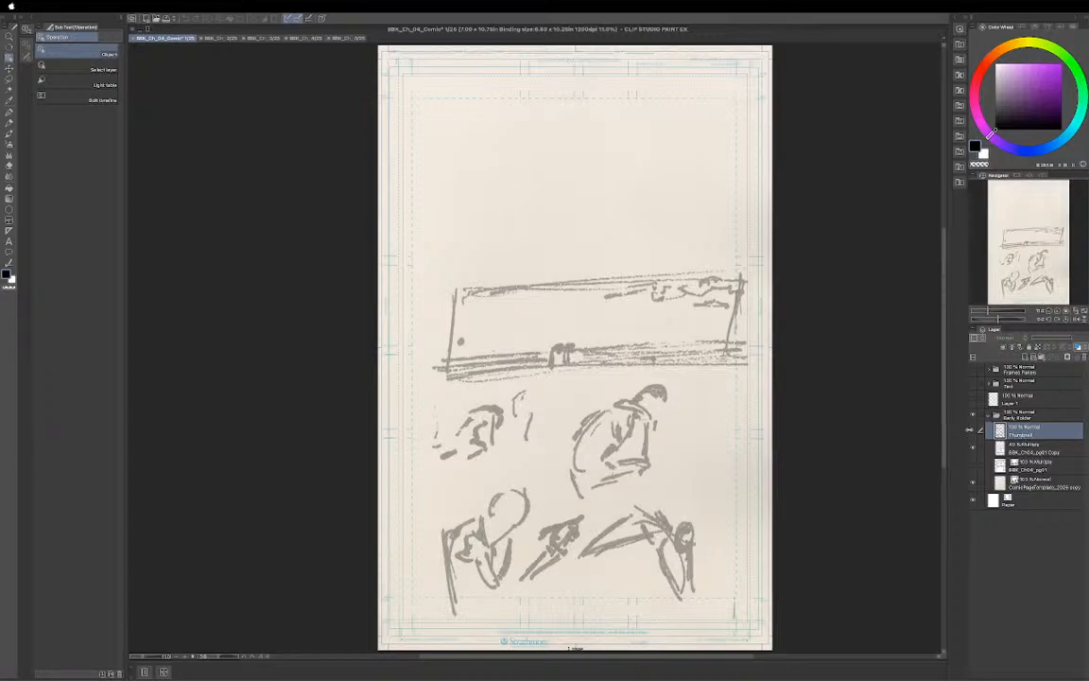
pyautogui.click(974, 430)
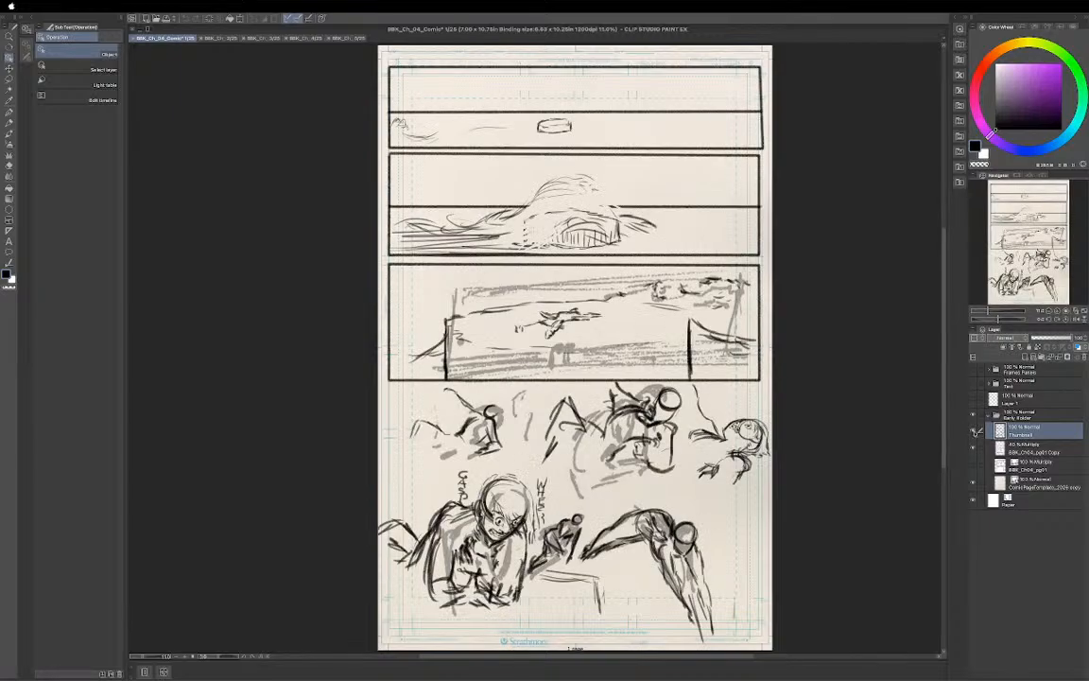
pyautogui.click(974, 431)
pyautogui.click(974, 432)
pyautogui.click(974, 448)
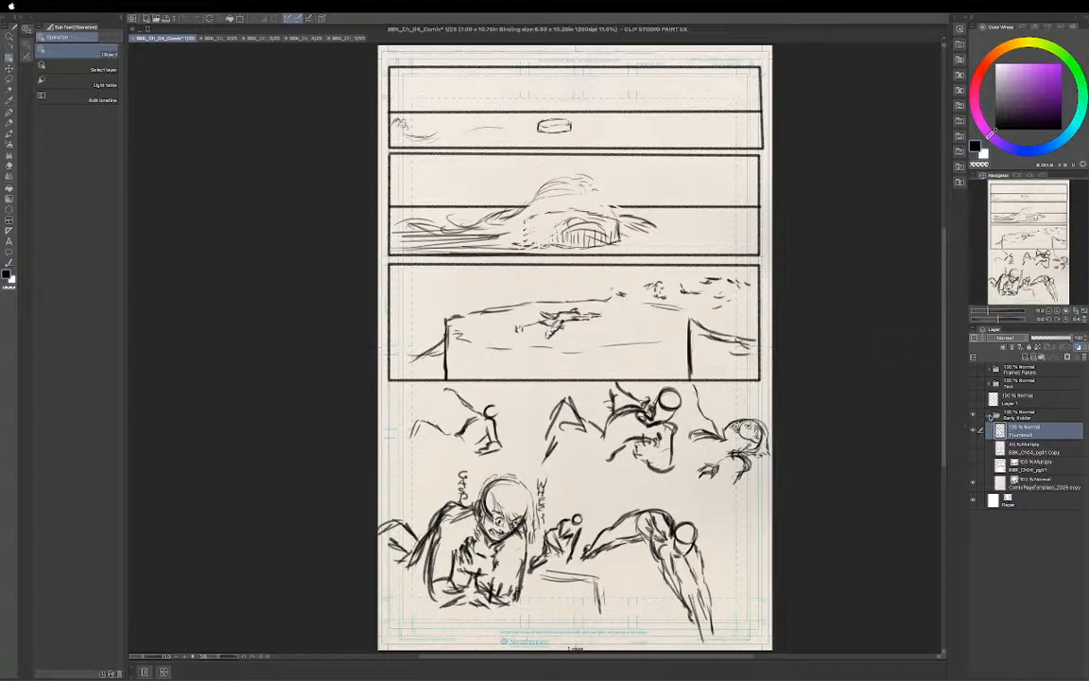
# Collapse the rough sketch folder and rename Layer 1 as Blank.
pyautogui.click(986, 414)
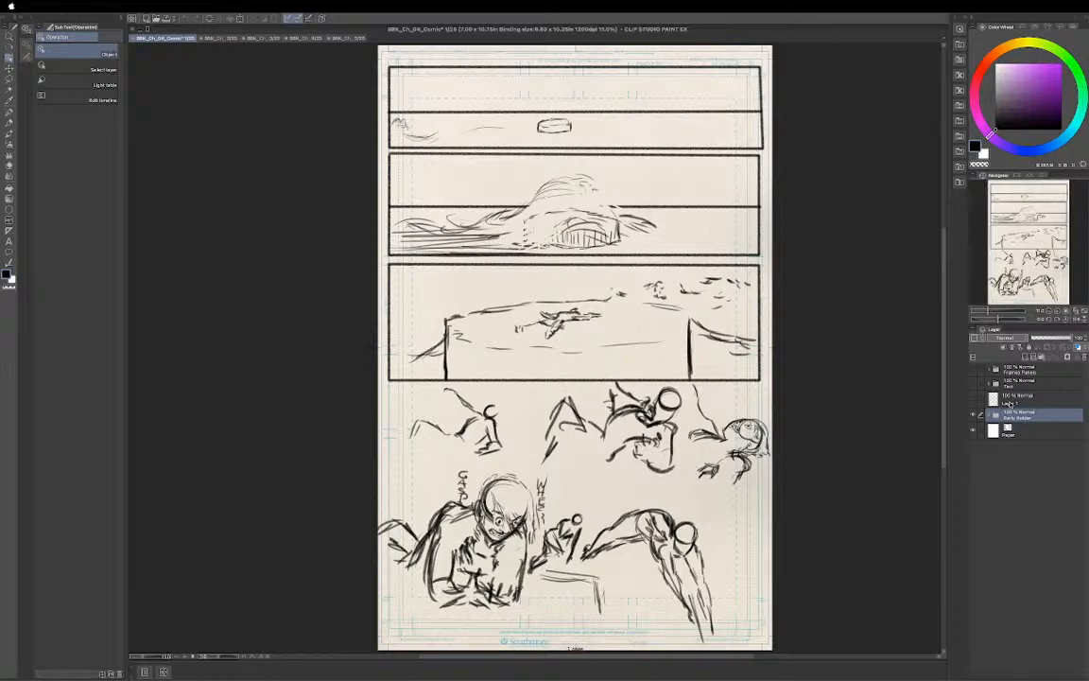
pyautogui.click(997, 401)
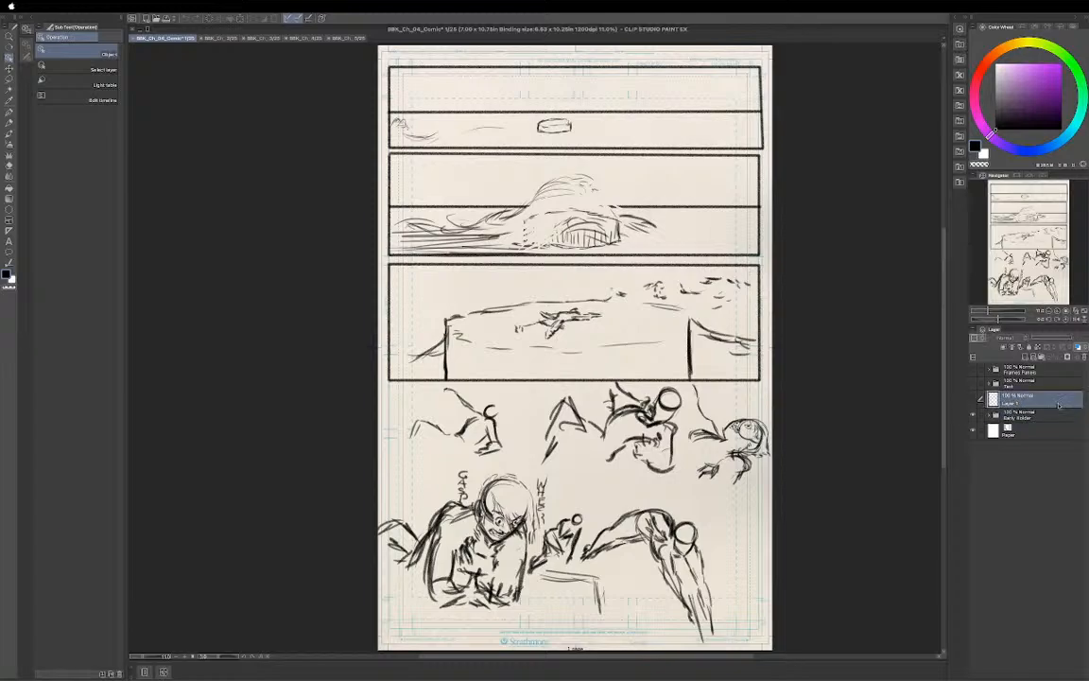
pyautogui.doubleClick(1007, 406)
pyautogui.write('S')
pyautogui.write('lank')
pyautogui.press('Return')
# Select the Frames Panels folder and switch to the Frame Border tool's rectangle frame.
pyautogui.click(1009, 386)
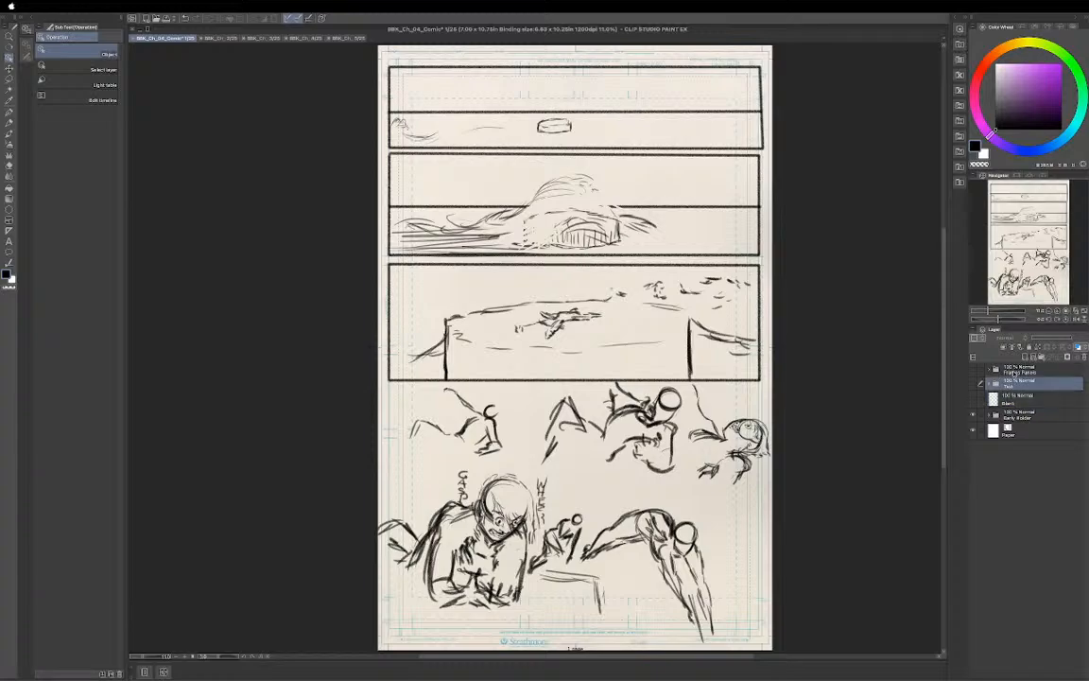
pyautogui.click(1011, 371)
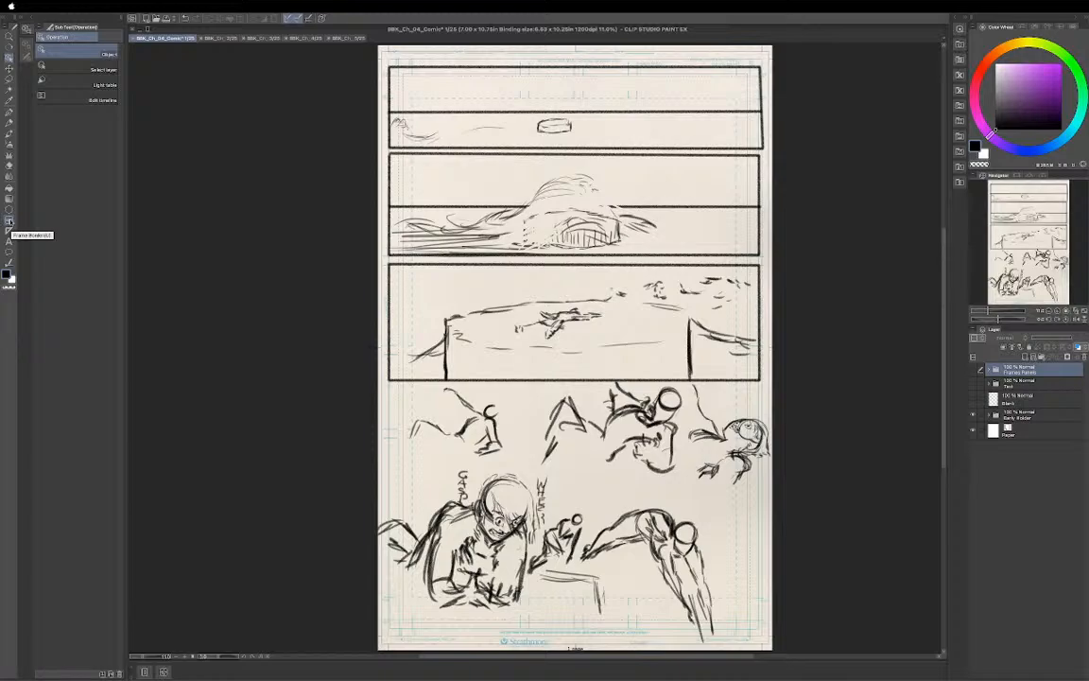
pyautogui.click(8, 210)
pyautogui.press('u')
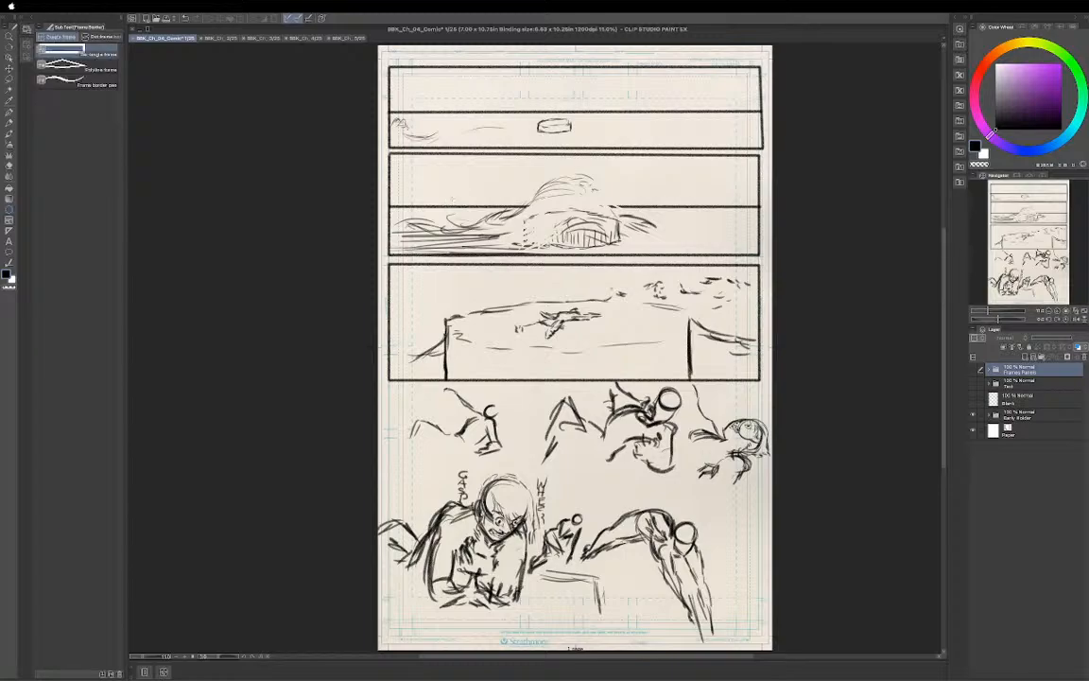
pyautogui.press('u')
pyautogui.press('u')
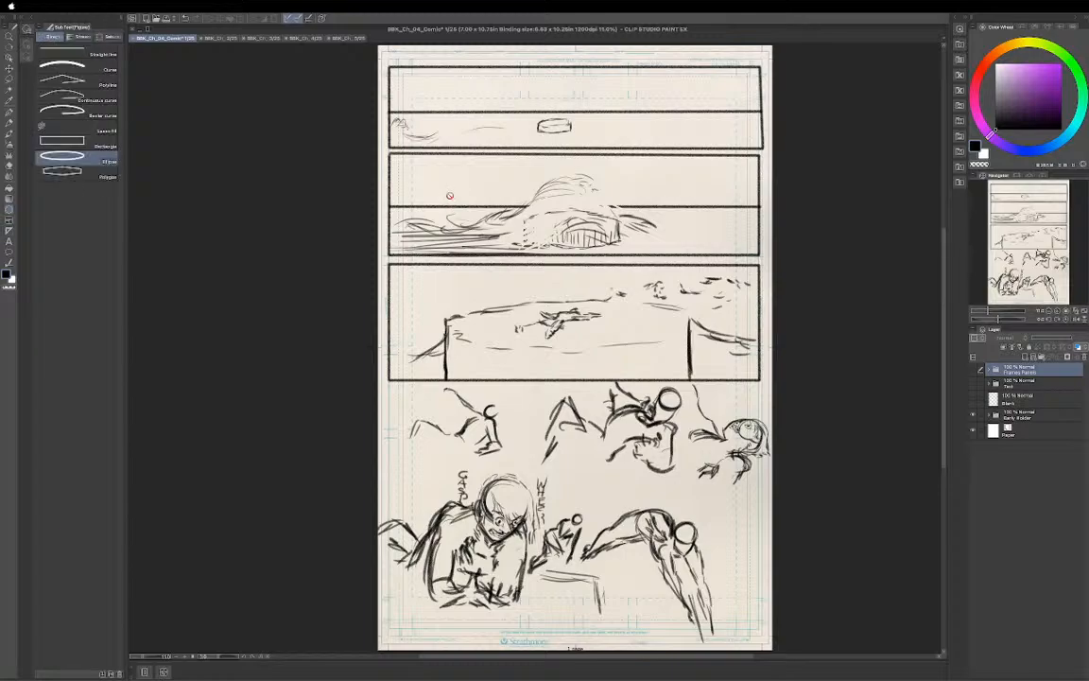
pyautogui.press('u')
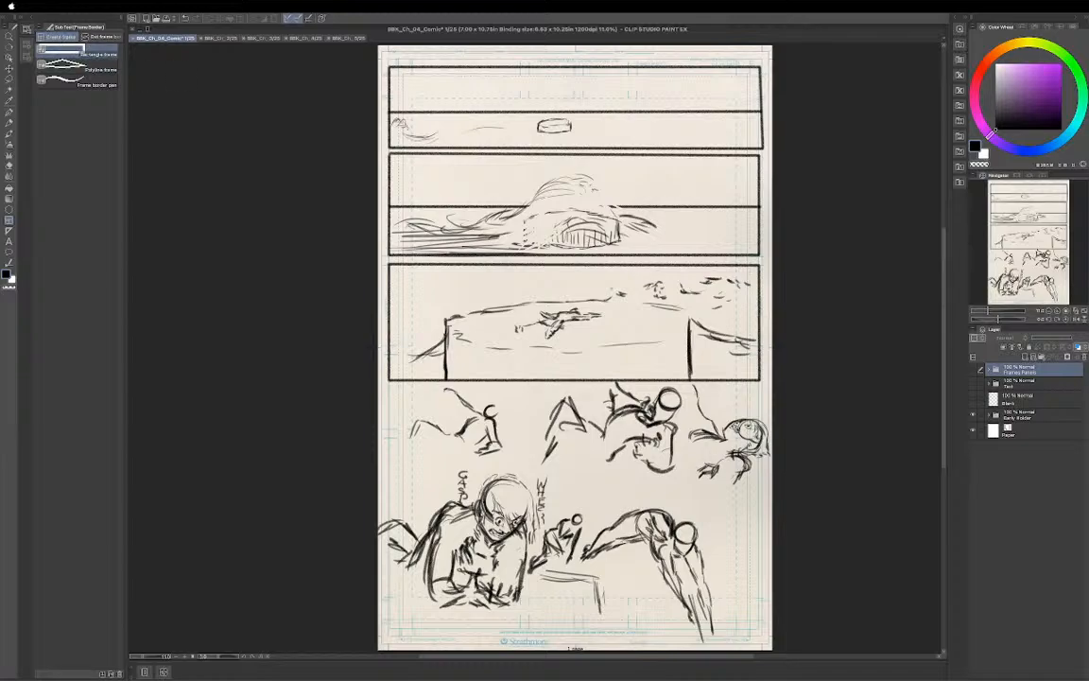
# Expand the rough sketch folder and lower the Thumbnail layer's opacity to make its sketch a faint guide.
pyautogui.click(1010, 110)
pyautogui.moveTo(1009, 110); pyautogui.dragTo(884, 134)
pyautogui.click(1009, 416)
pyautogui.click(995, 414)
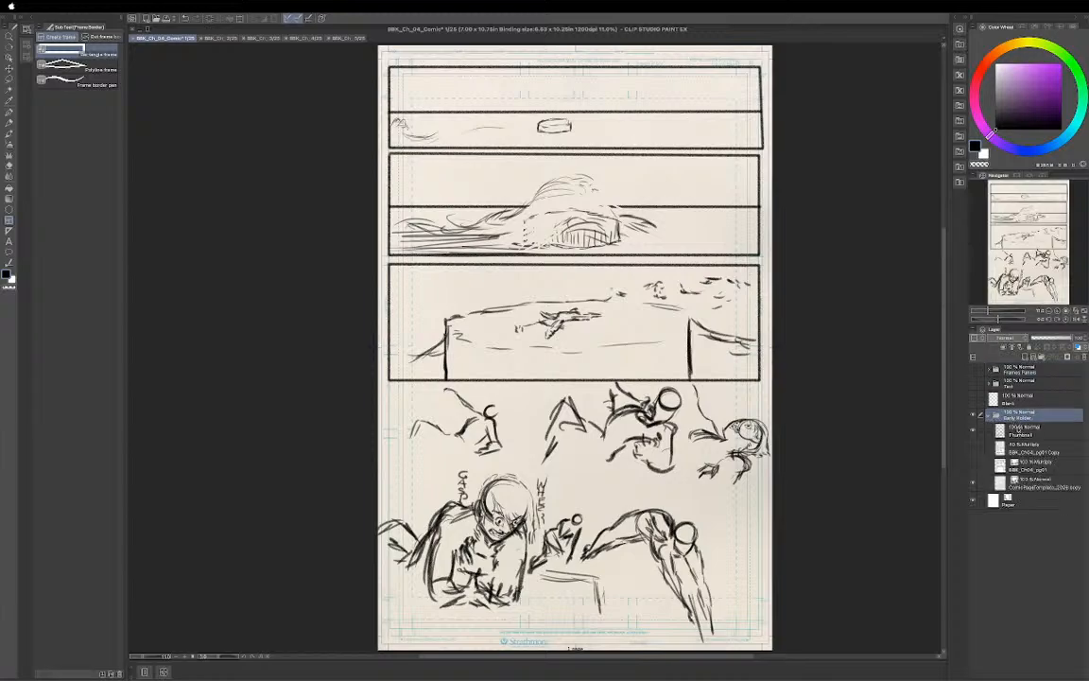
pyautogui.click(1017, 429)
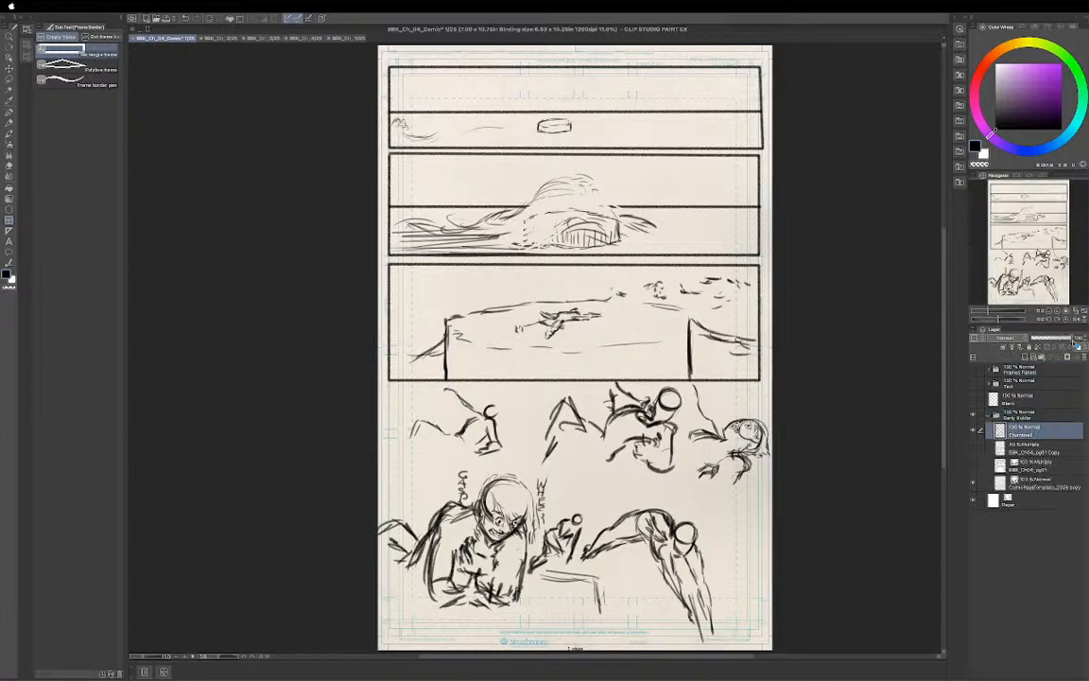
pyautogui.moveTo(1076, 342); pyautogui.dragTo(1039, 341)
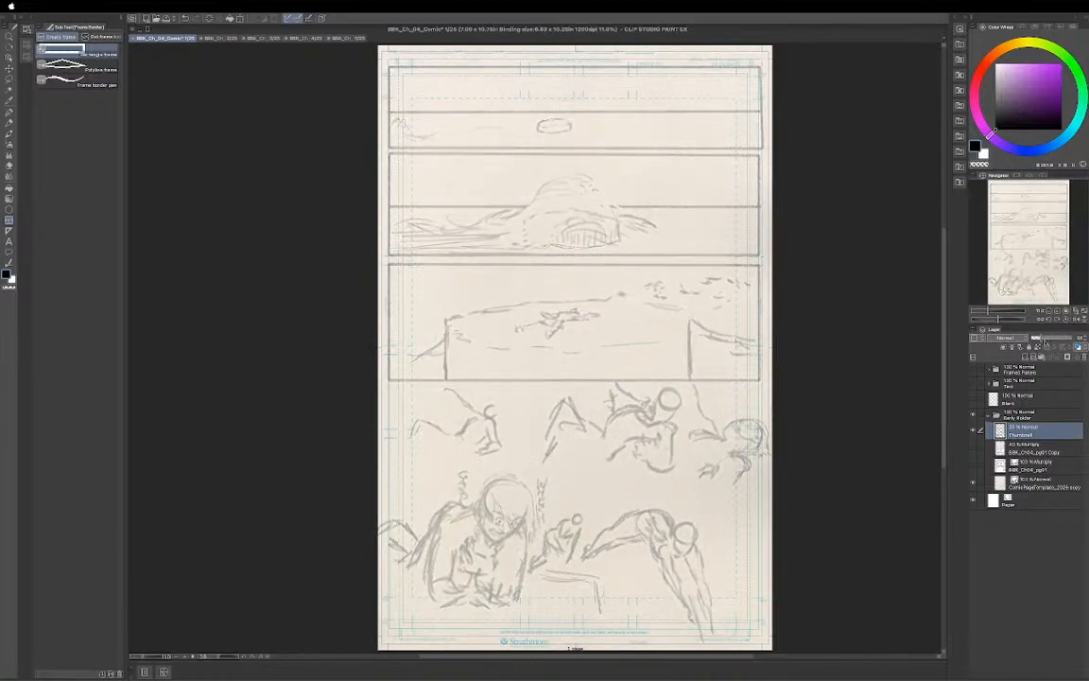
# Draw one large rectangle frame around the whole page layout, following the template's border guides just inside the page margins.
pyautogui.click(1018, 372)
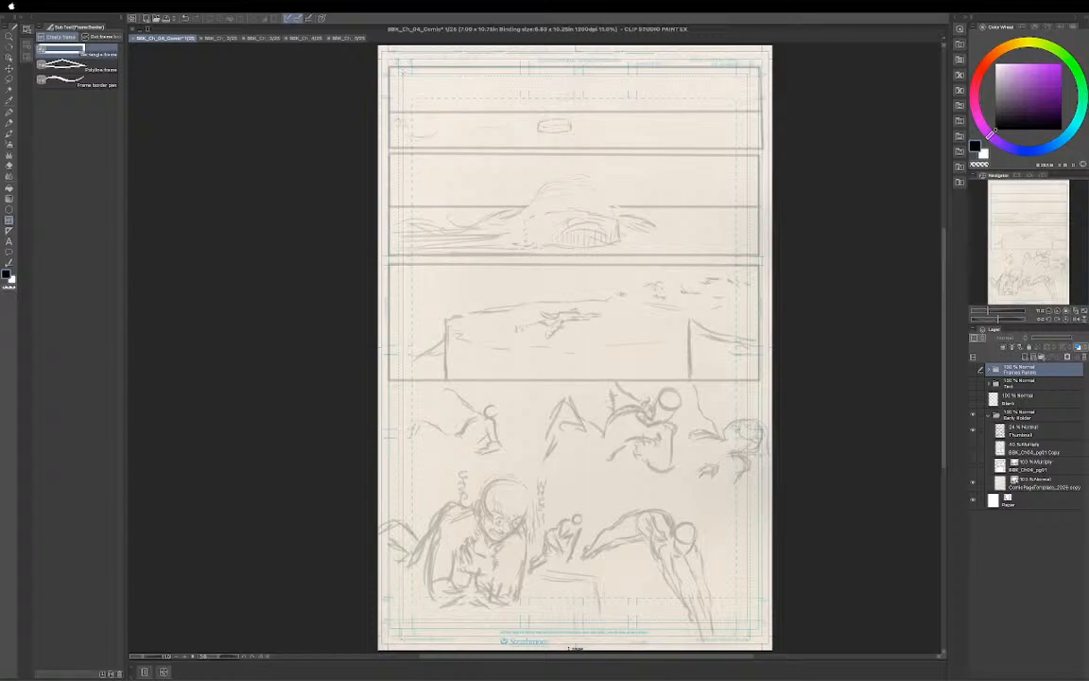
pyautogui.moveTo(402, 73); pyautogui.dragTo(741, 621)
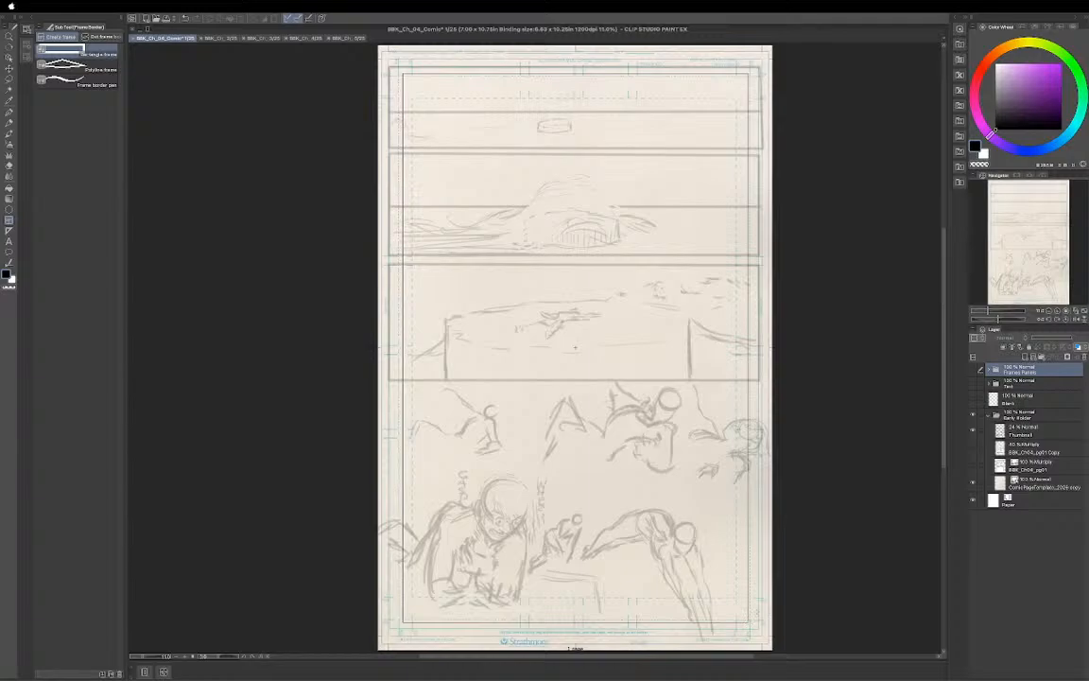
pyautogui.moveTo(741, 621); pyautogui.dragTo(747, 623)
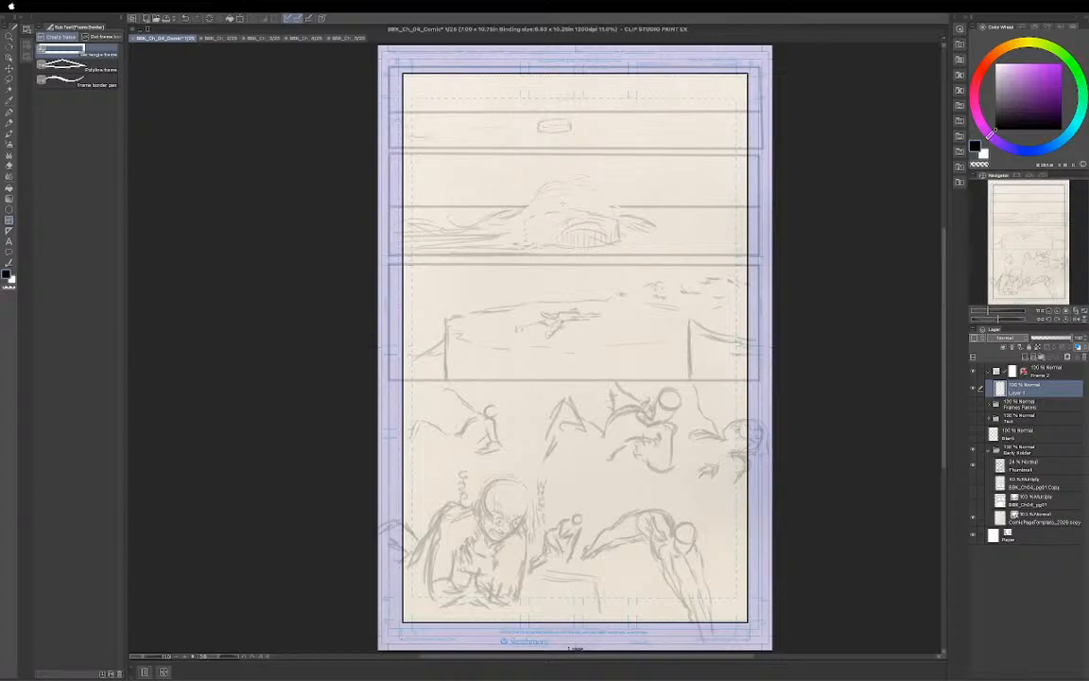
# Switch to the Divide frame border tool and split the large frame horizontally beneath the first sketched panel.
pyautogui.click(99, 37)
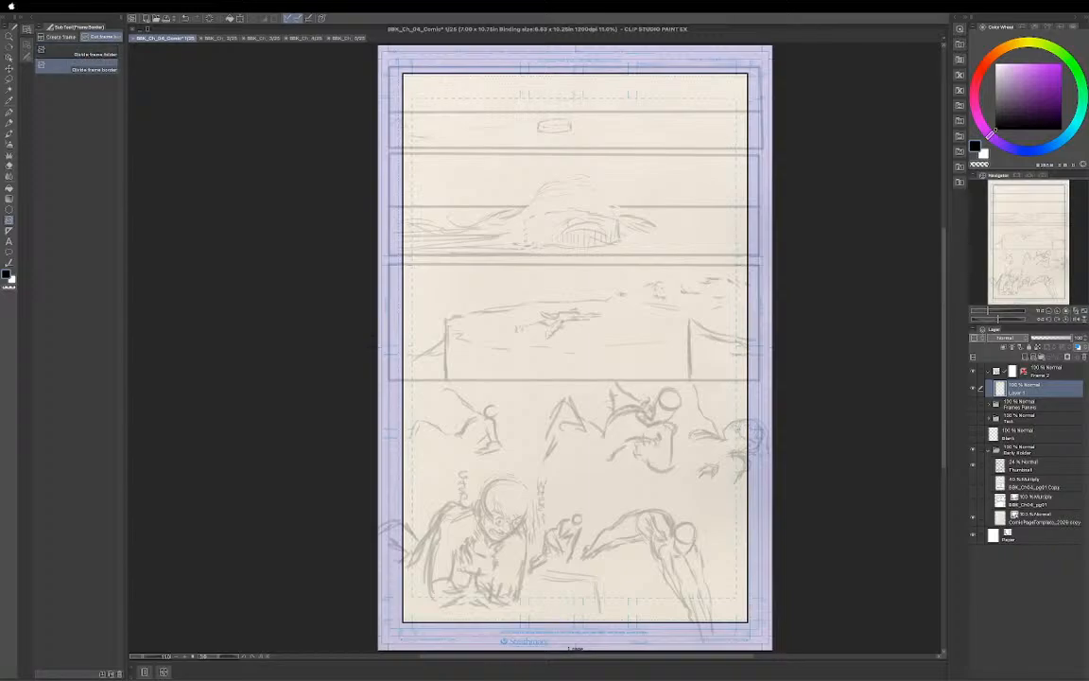
pyautogui.click(81, 57)
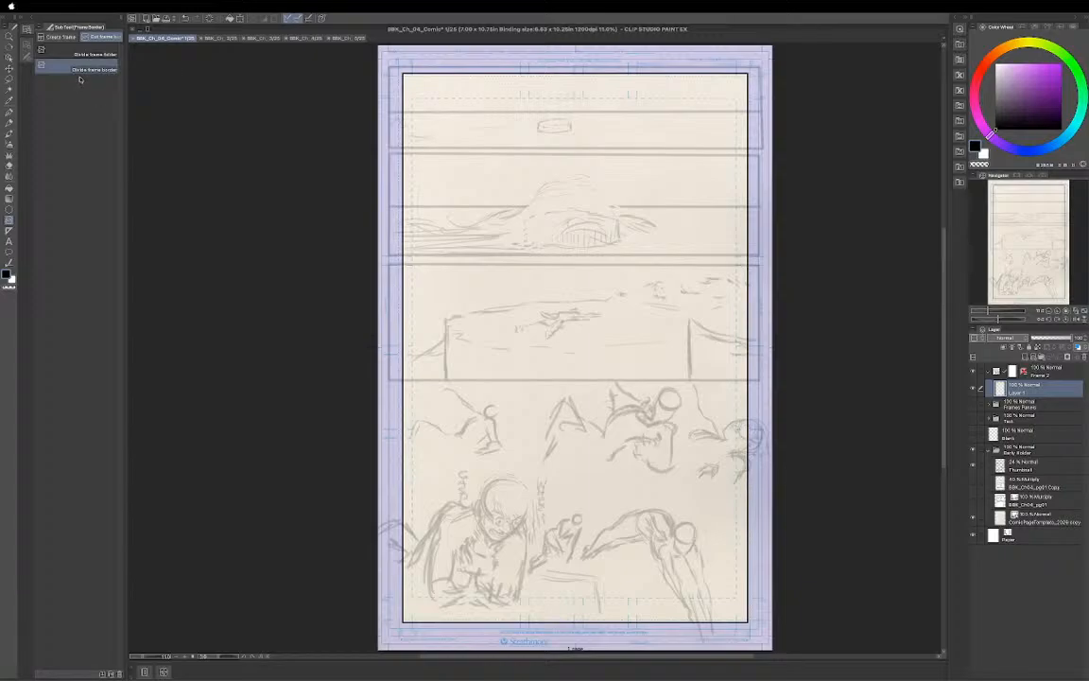
pyautogui.click(76, 71)
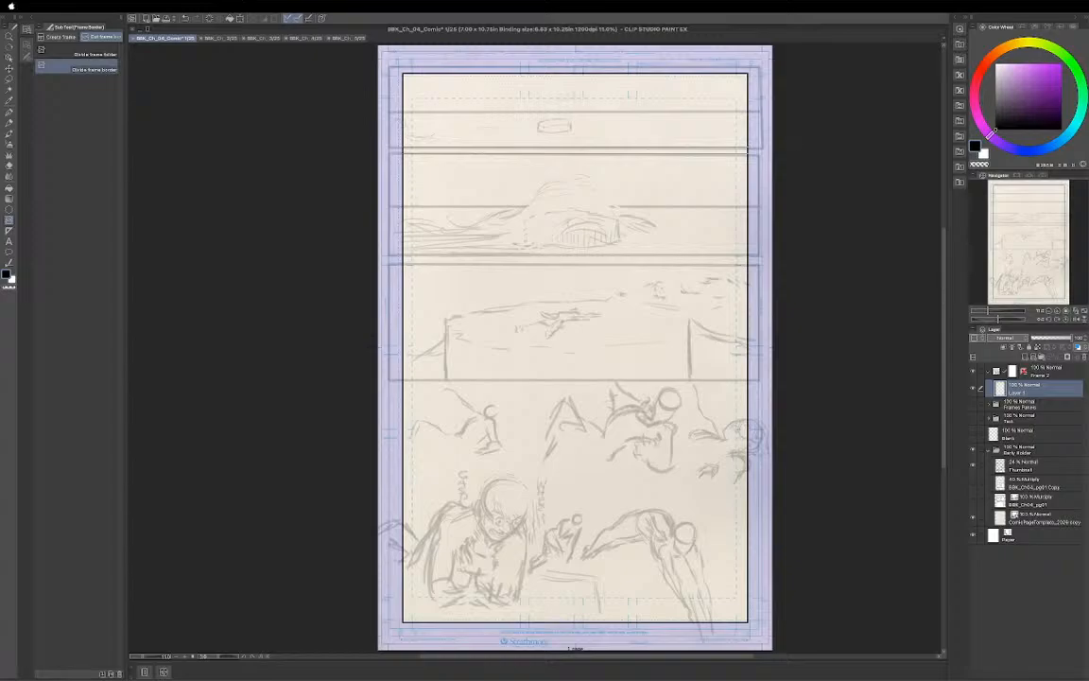
pyautogui.moveTo(369, 149); pyautogui.dragTo(793, 148)
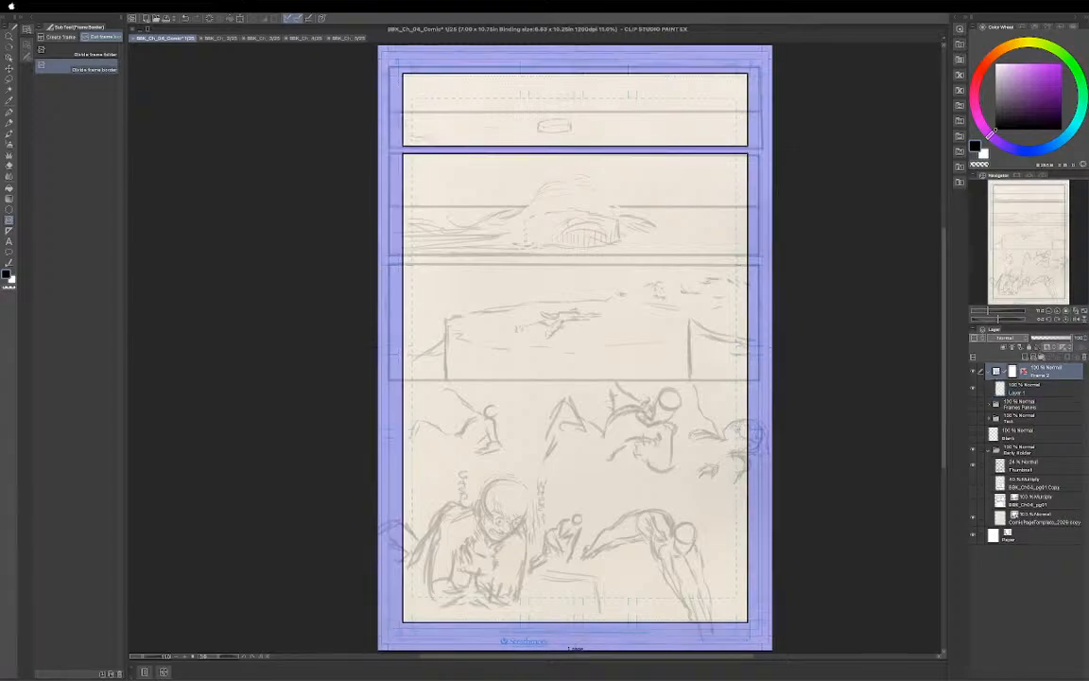
# Try to split the large lower frame beneath the second sketched panel, and undo the division.
pyautogui.moveTo(550, 265); pyautogui.dragTo(605, 397)
pyautogui.moveTo(630, 321); pyautogui.dragTo(635, 268)
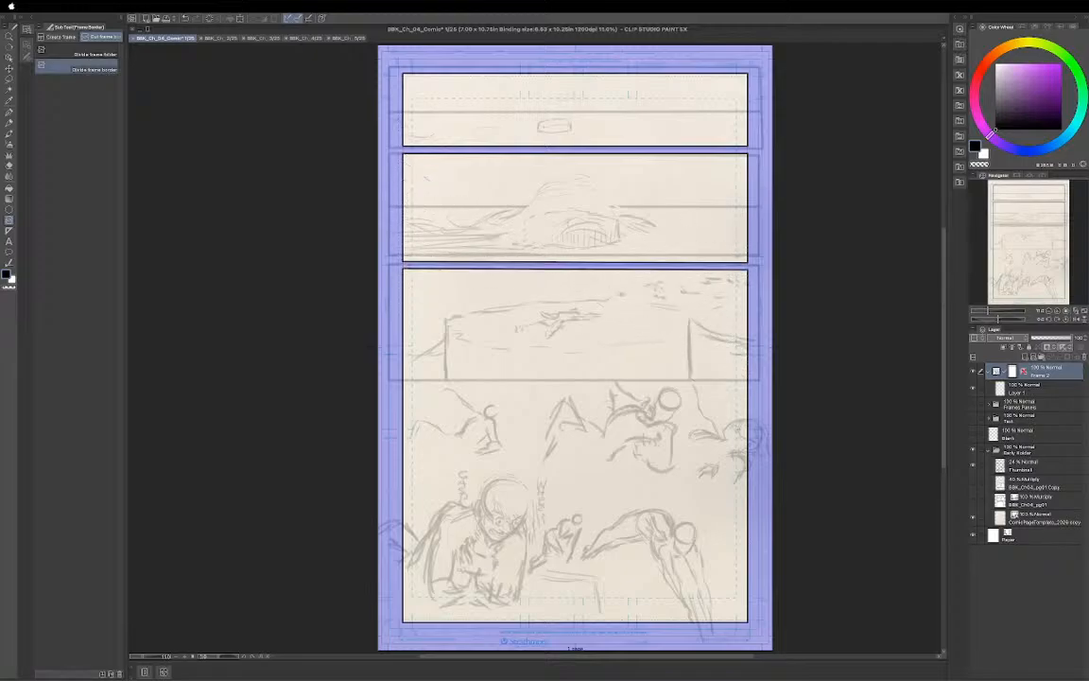
pyautogui.click(688, 284)
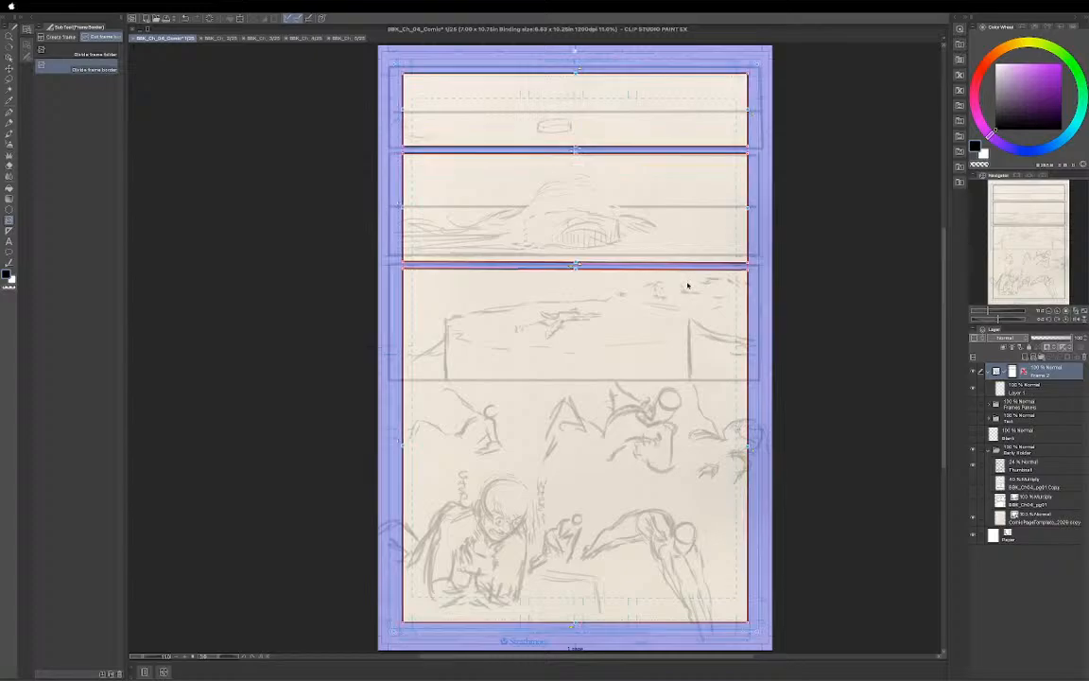
pyautogui.press('super+z')
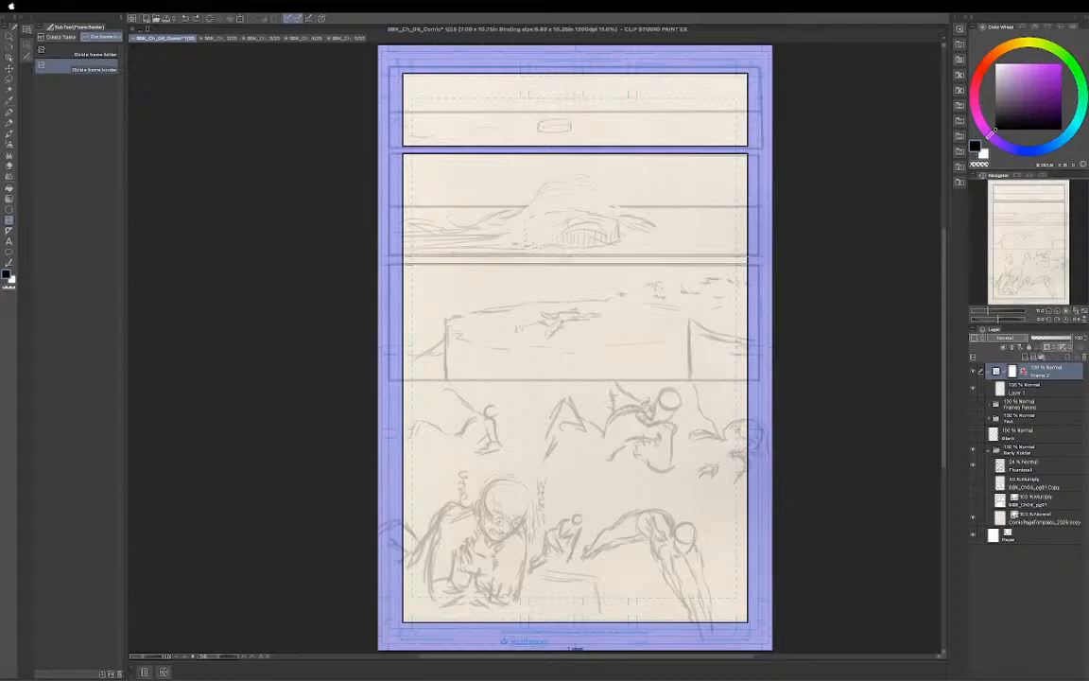
# Divide the lower frame horizontally beneath the second, third and fourth rows of the sketch, making five full-width rows.
pyautogui.moveTo(393, 260); pyautogui.dragTo(756, 260)
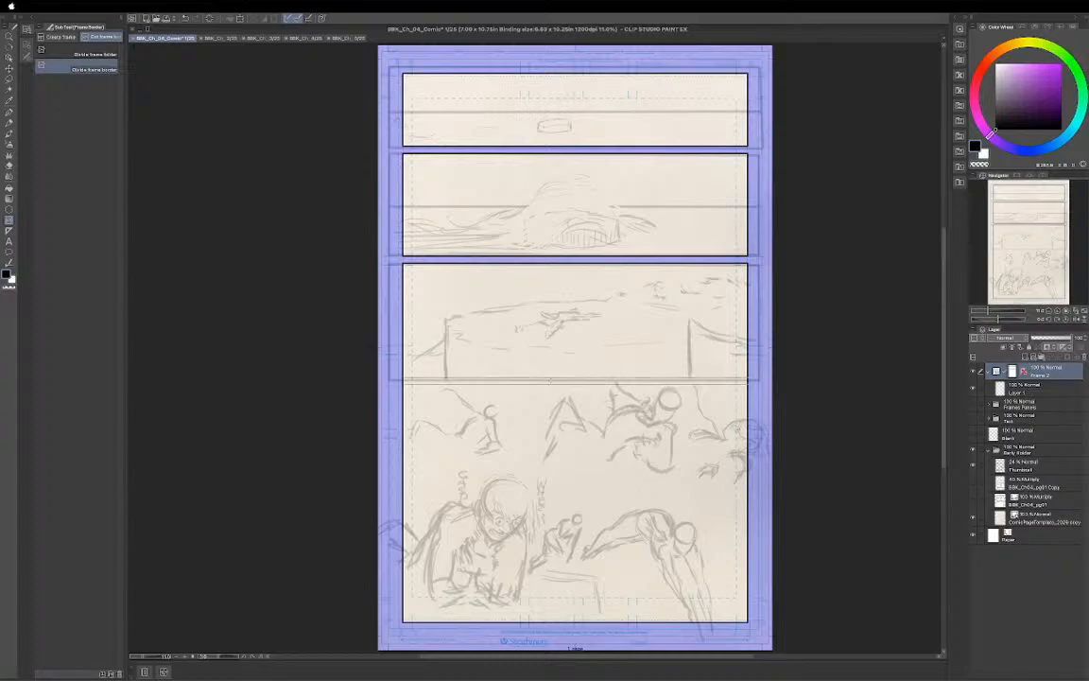
pyautogui.moveTo(392, 379); pyautogui.dragTo(756, 379)
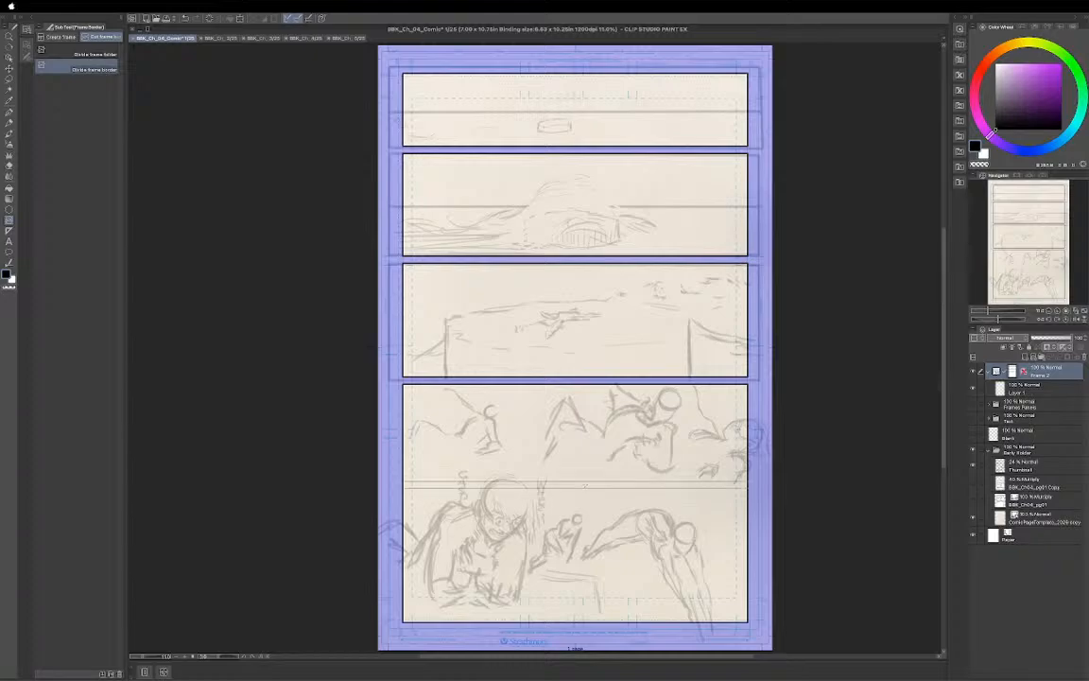
pyautogui.click(586, 484)
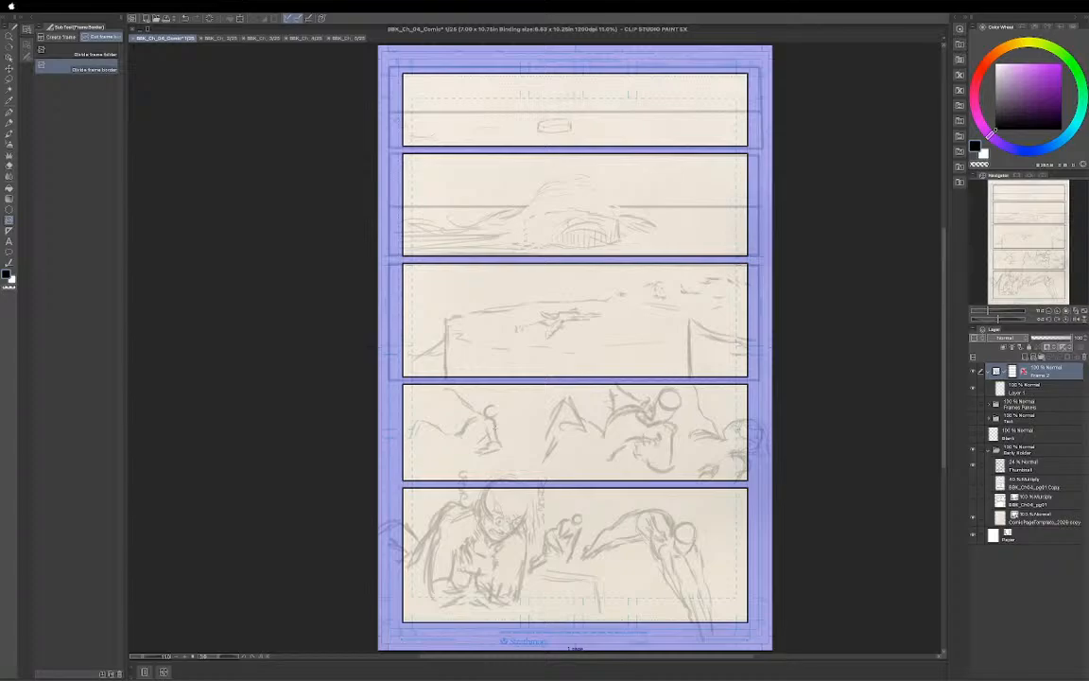
# Divide the fourth row vertically into three panels and the bottom row into two, following the sketched figures.
pyautogui.moveTo(509, 417); pyautogui.dragTo(508, 496)
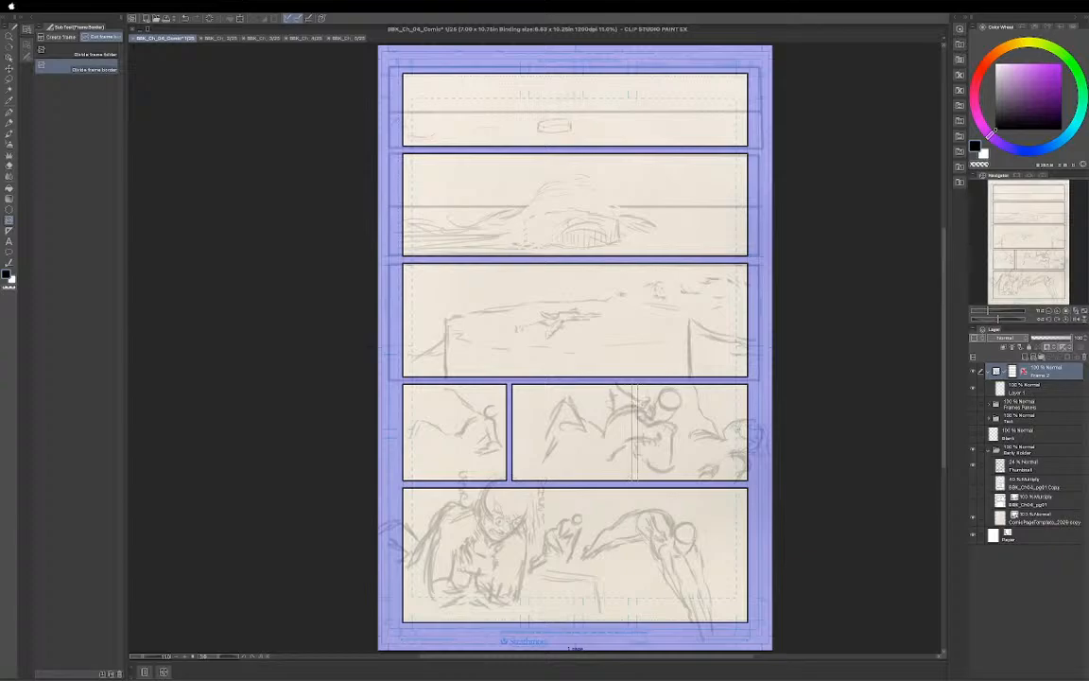
pyautogui.click(635, 431)
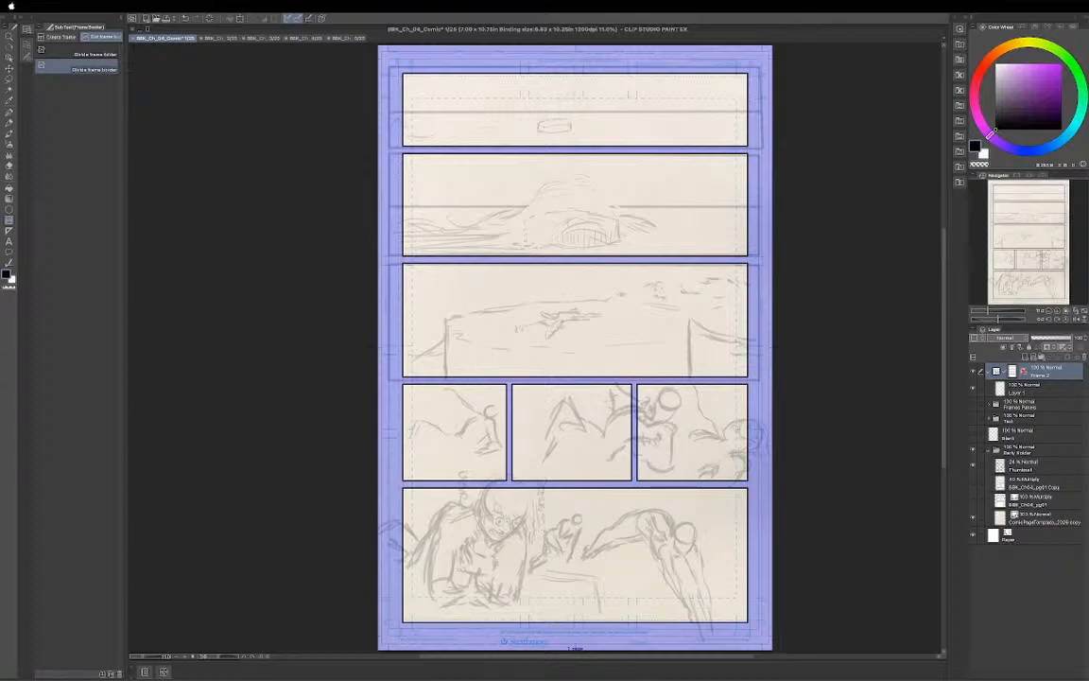
pyautogui.click(546, 555)
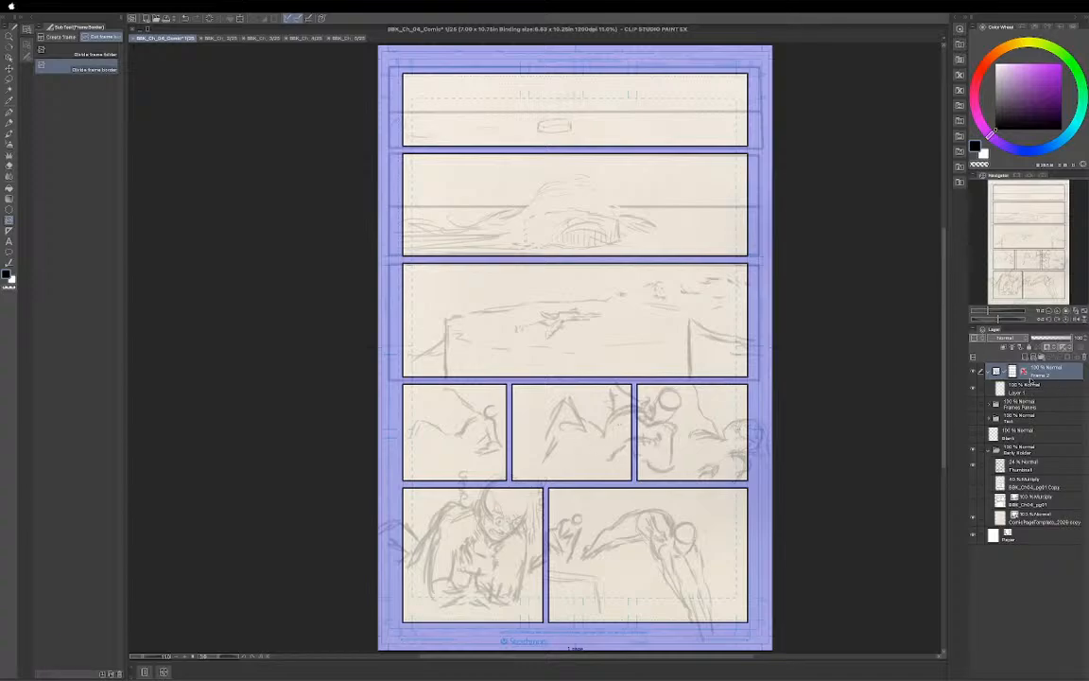
# Collapse the Frame 2 folder, move it into the Frames Panels folder, and make that folder visible.
pyautogui.click(988, 374)
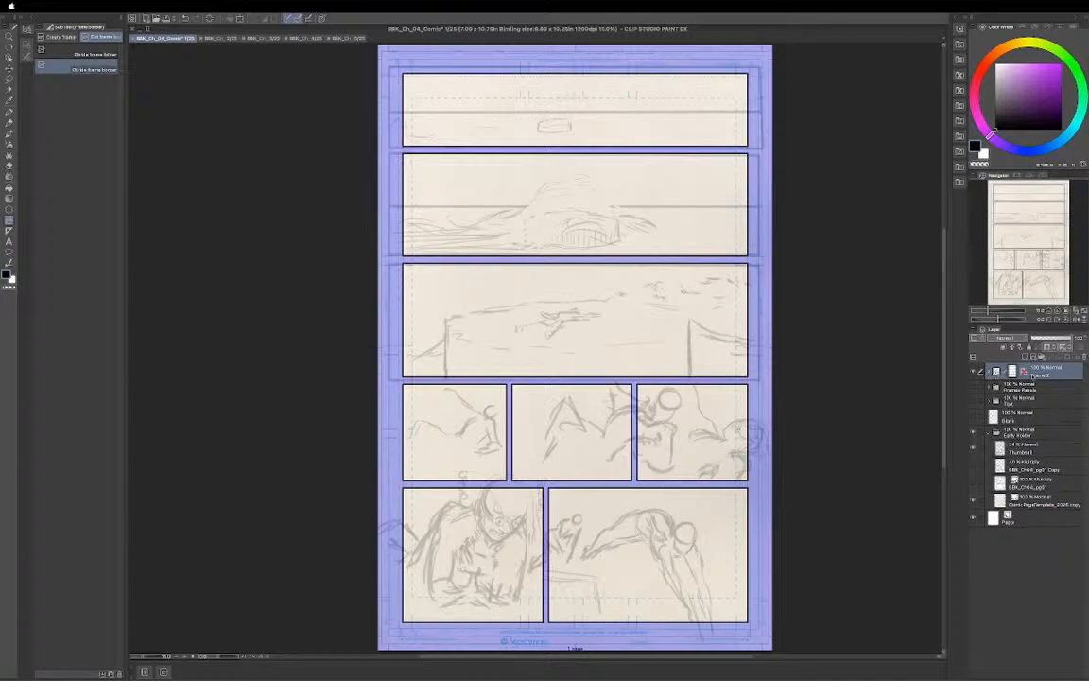
pyautogui.moveTo(1030, 373); pyautogui.dragTo(1031, 391)
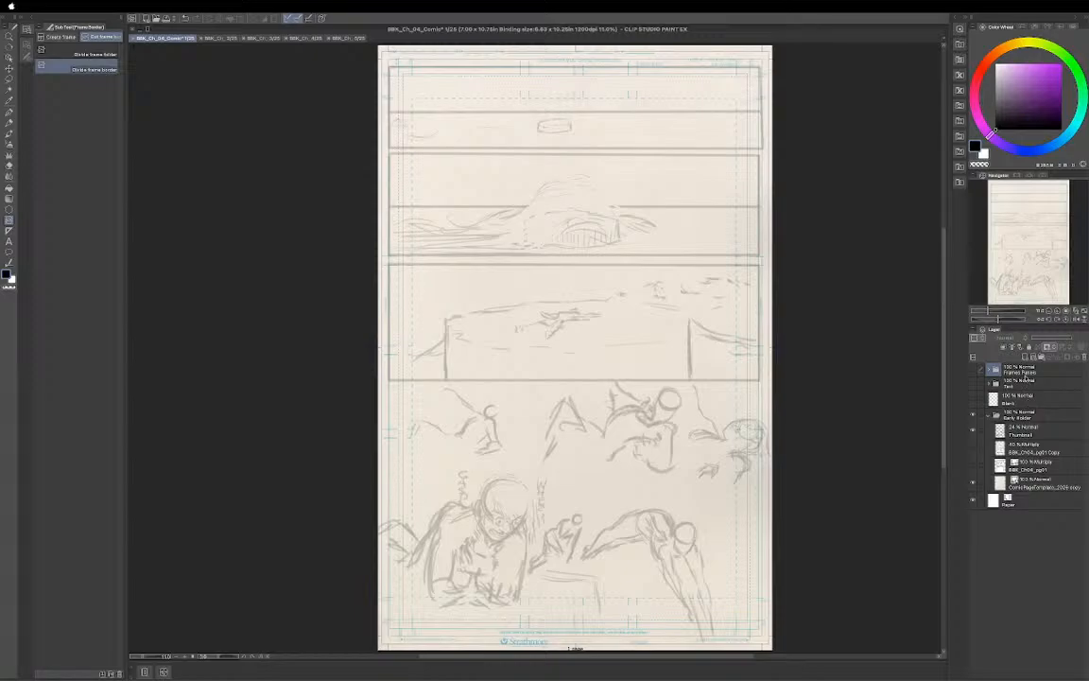
pyautogui.click(981, 372)
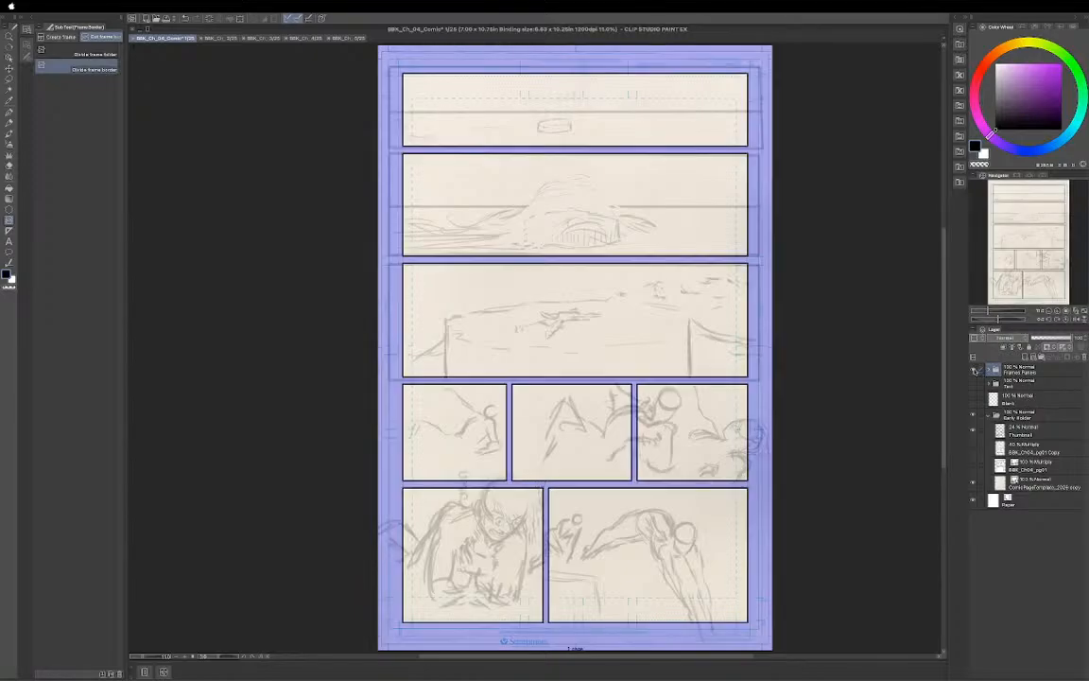
# Expand the Frames Panels folder, select Frame 1 inside it, and save the page.
pyautogui.click(985, 370)
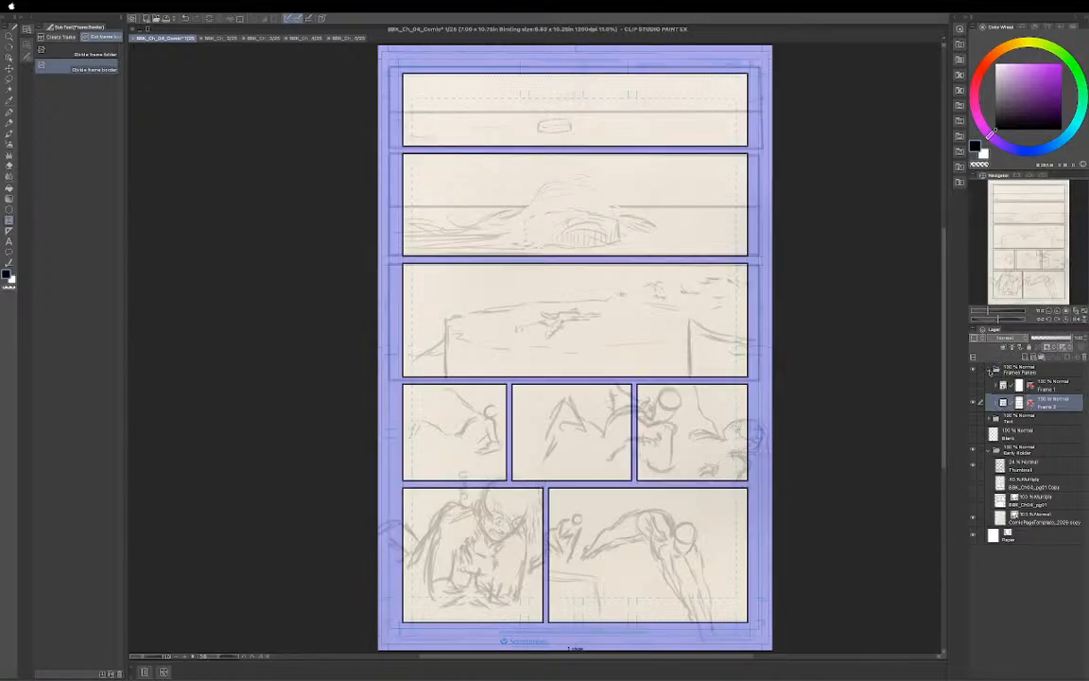
pyautogui.click(991, 371)
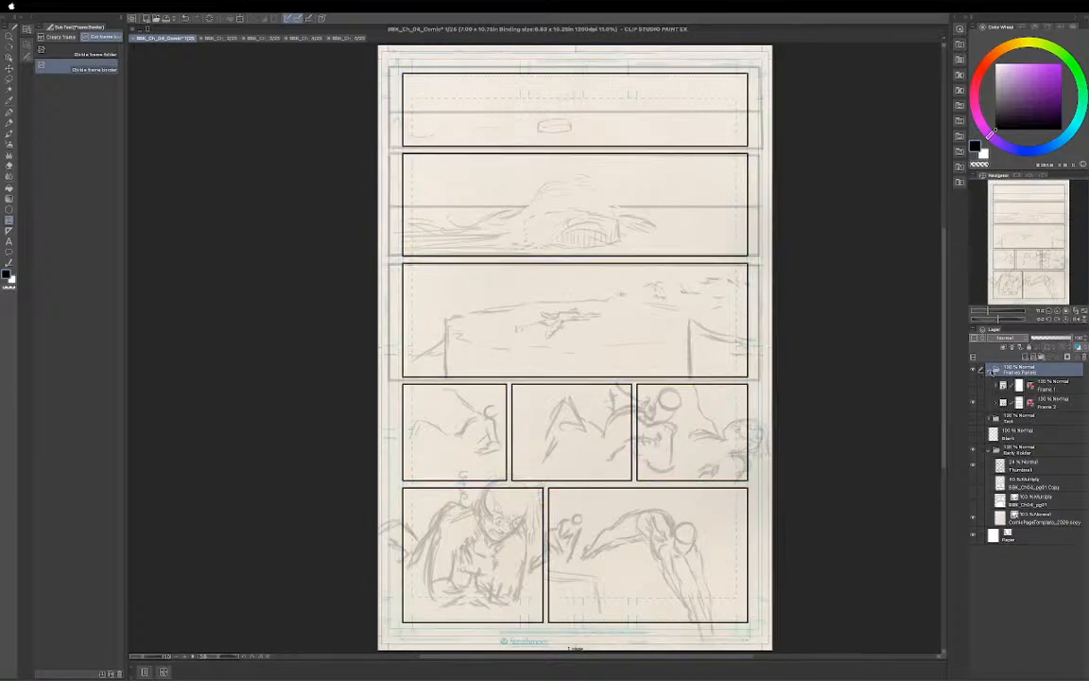
pyautogui.click(1046, 388)
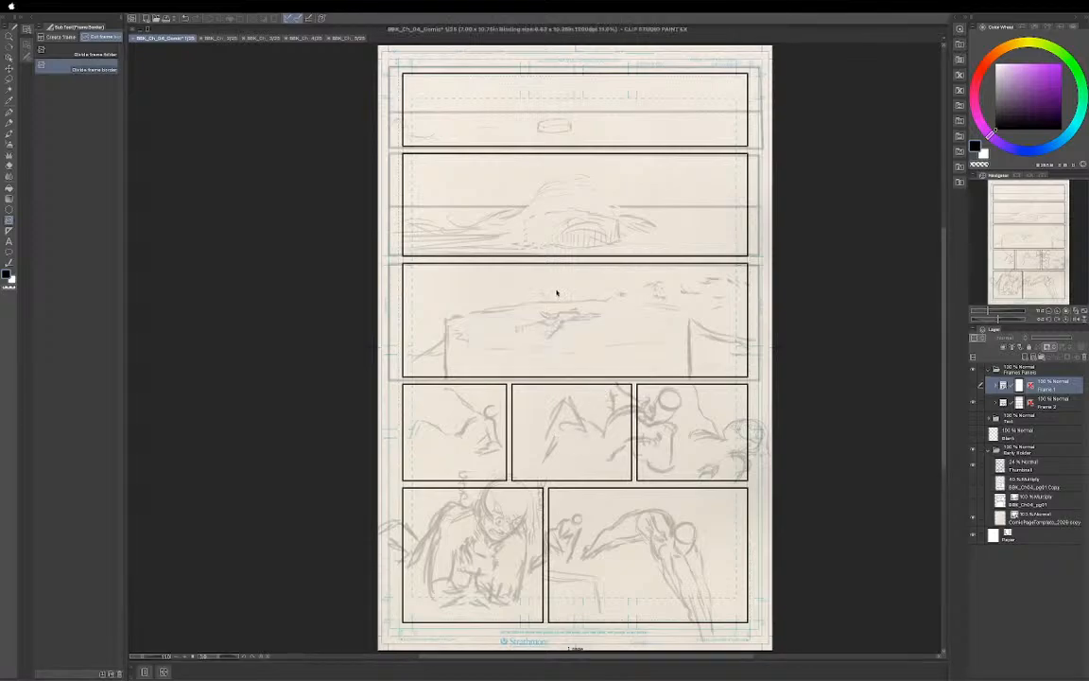
pyautogui.hotkey('ctrl', 's')
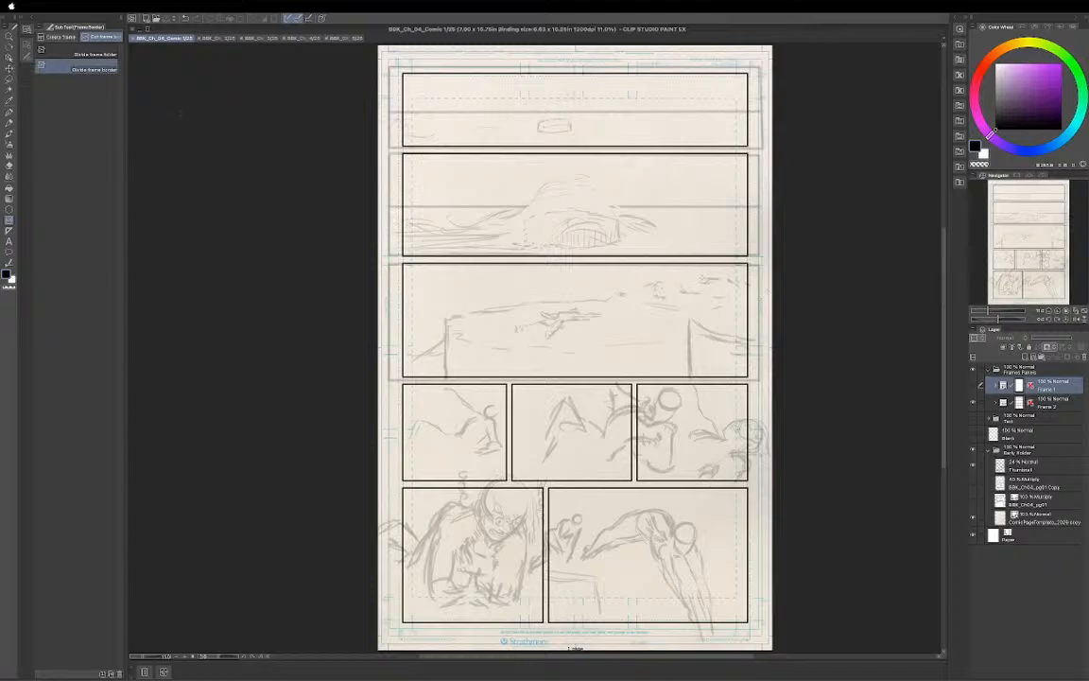
# With the Object tool, select the first panel's frame and extend its upper border to the page's top edge as a bleed.
pyautogui.click(8, 57)
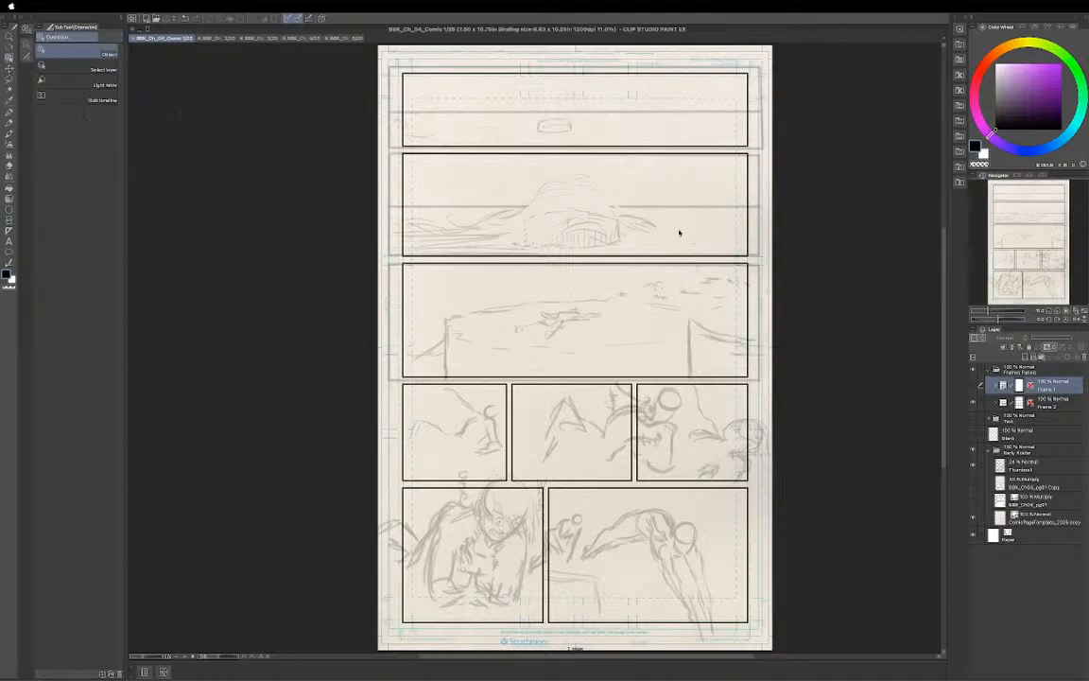
pyautogui.click(674, 147)
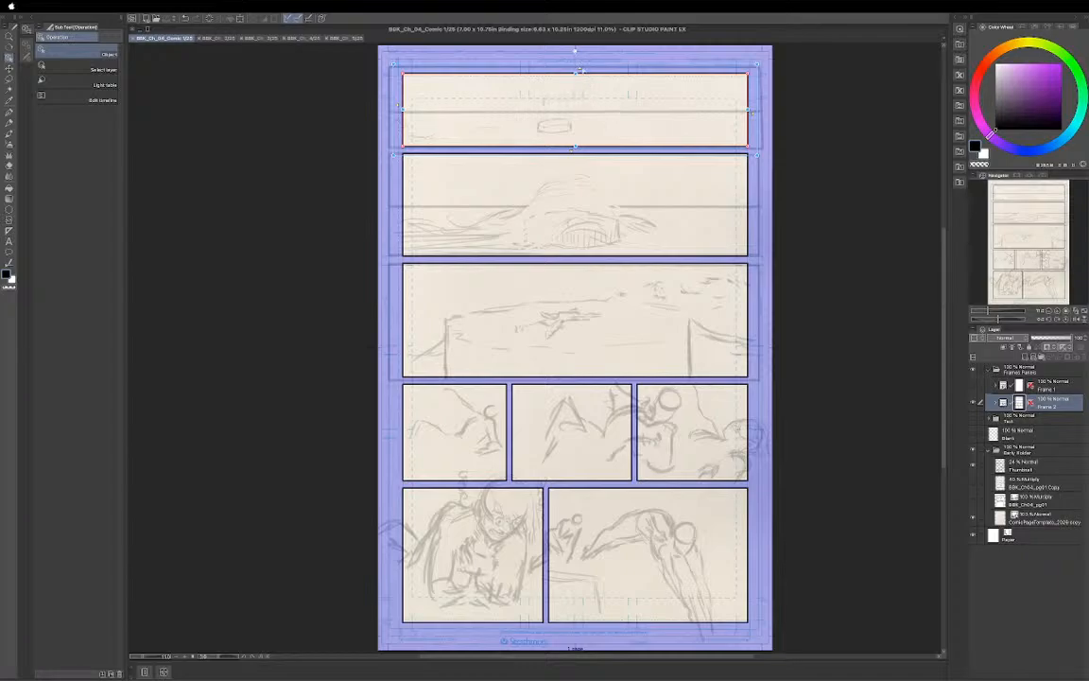
pyautogui.scroll(5, 583, 78)
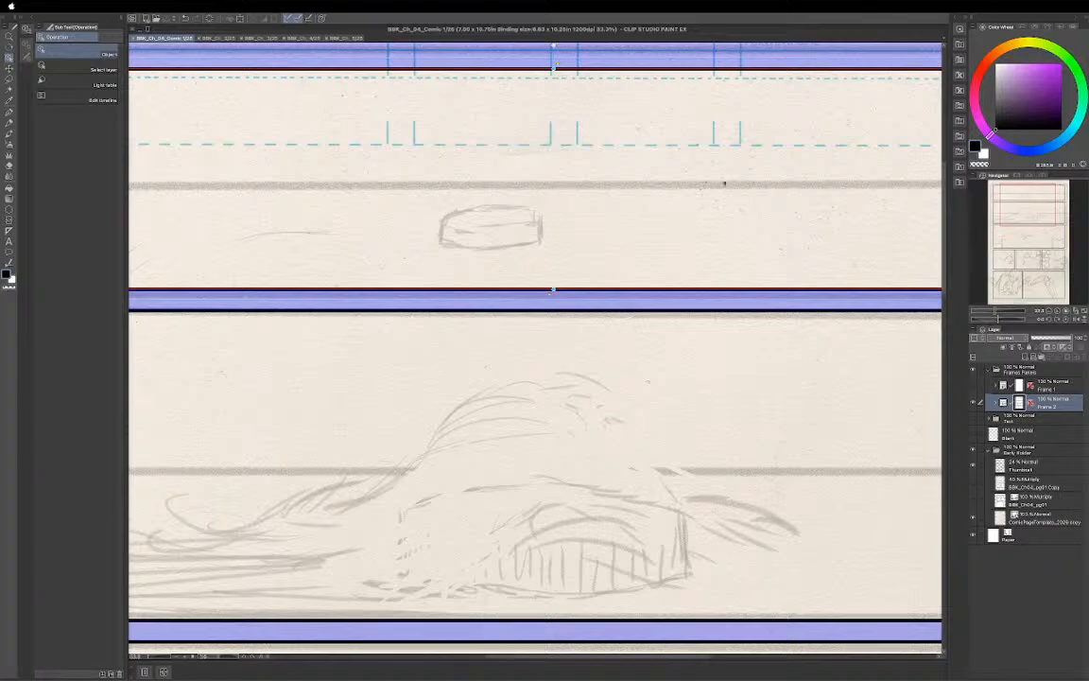
pyautogui.scroll(5, 722, 179)
pyautogui.hscroll(-1, 622, 252)
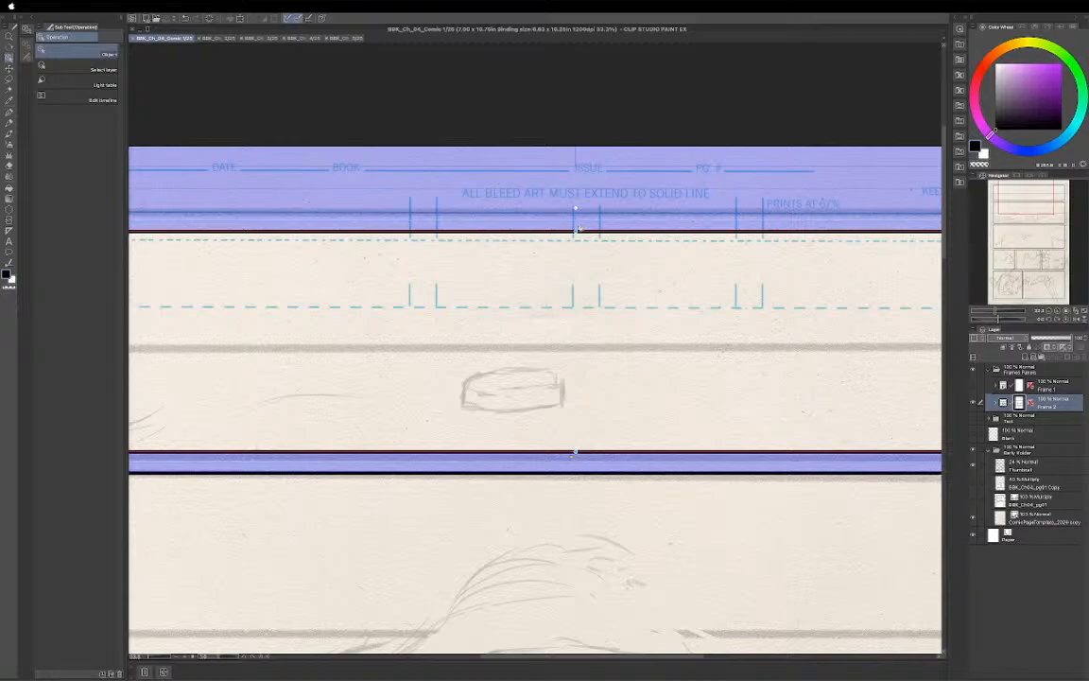
pyautogui.moveTo(577, 229); pyautogui.dragTo(575, 140)
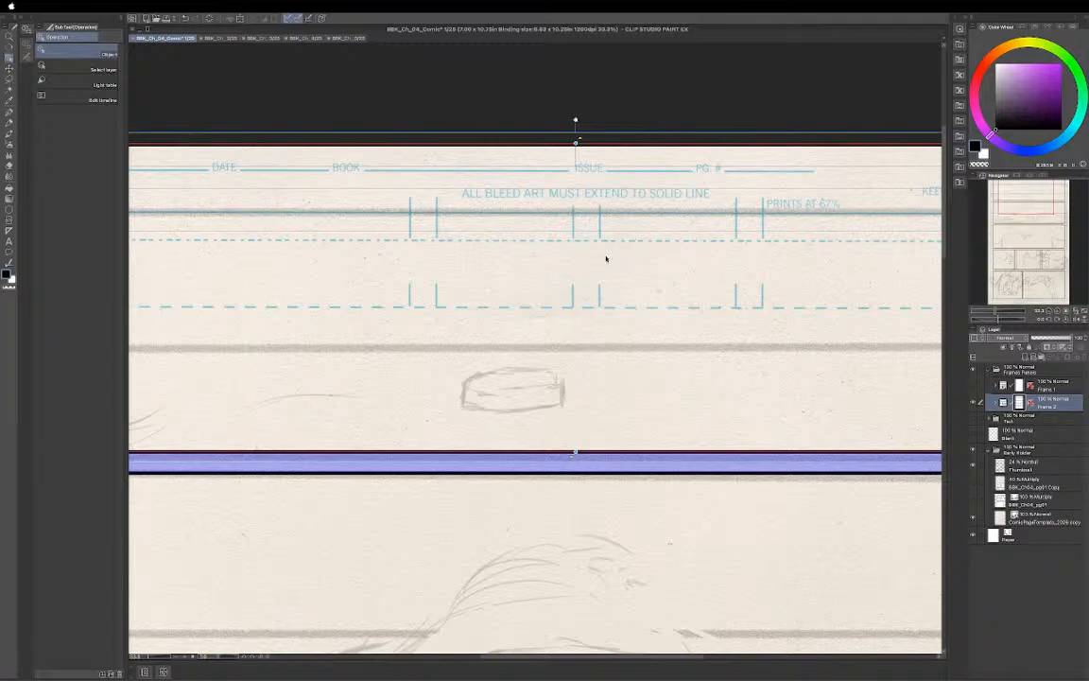
# Extend the first panel's right and left borders out to the page edges so the panel bleeds on both sides.
pyautogui.scroll(-2, 645, 352)
pyautogui.scroll(-2, 646, 352)
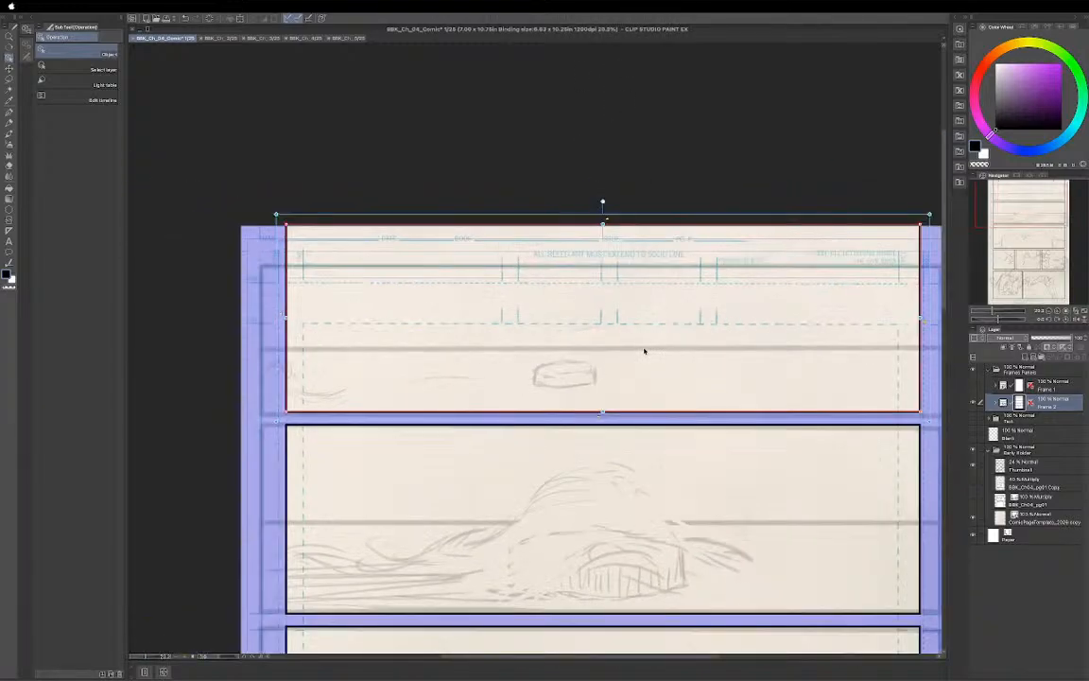
pyautogui.scroll(-3, 543, 397)
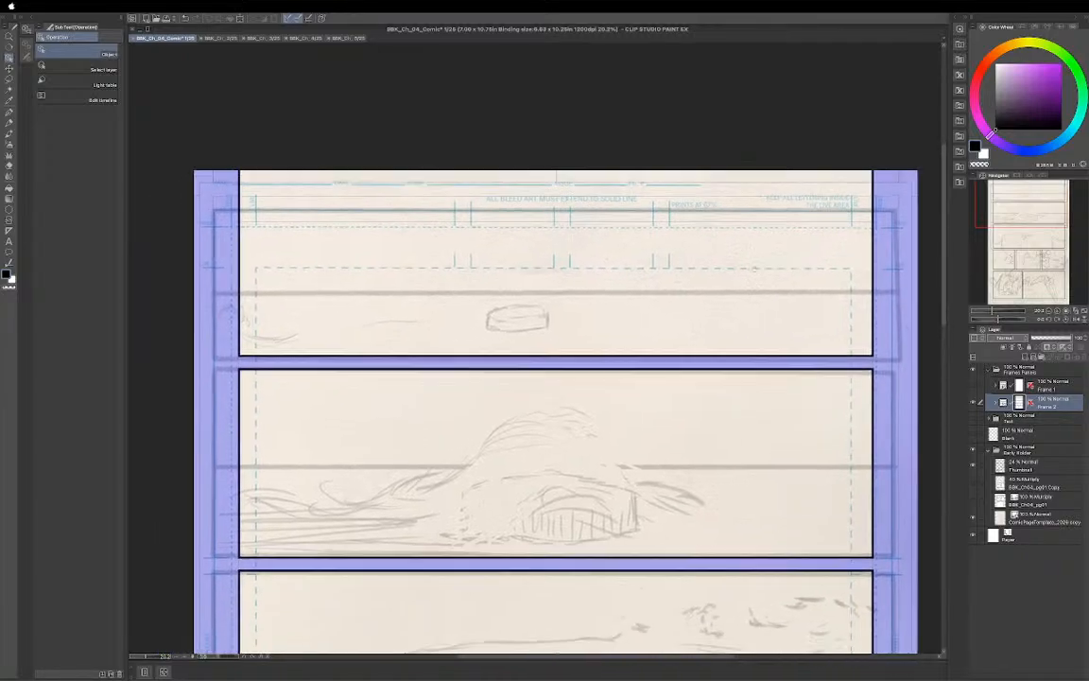
pyautogui.moveTo(749, 240); pyautogui.dragTo(723, 174)
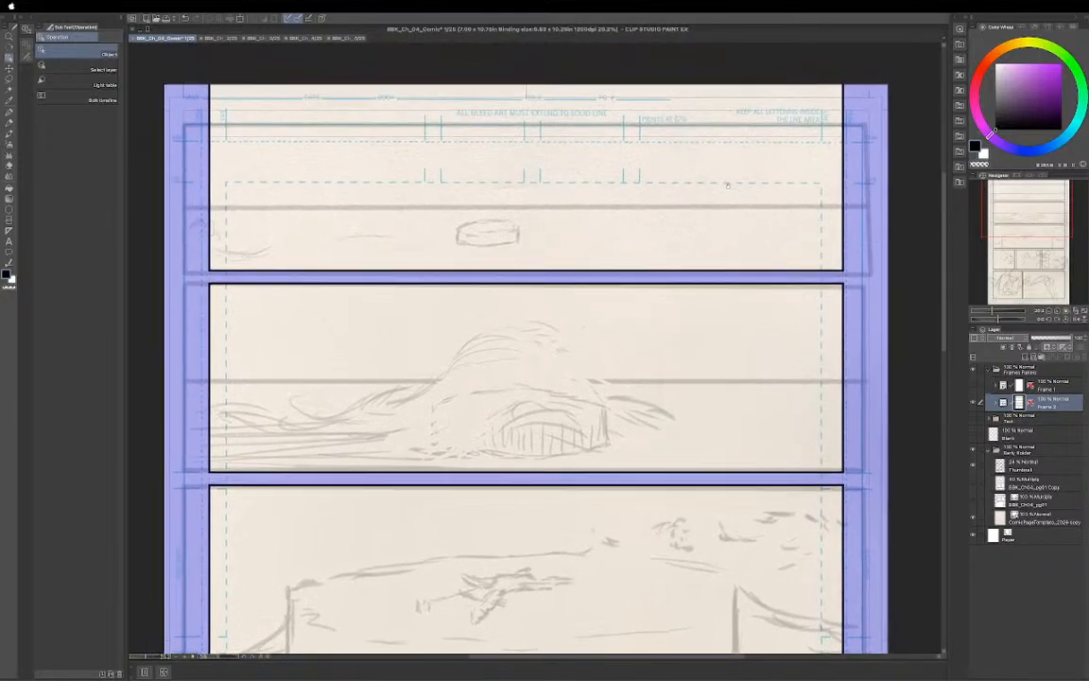
pyautogui.click(723, 173)
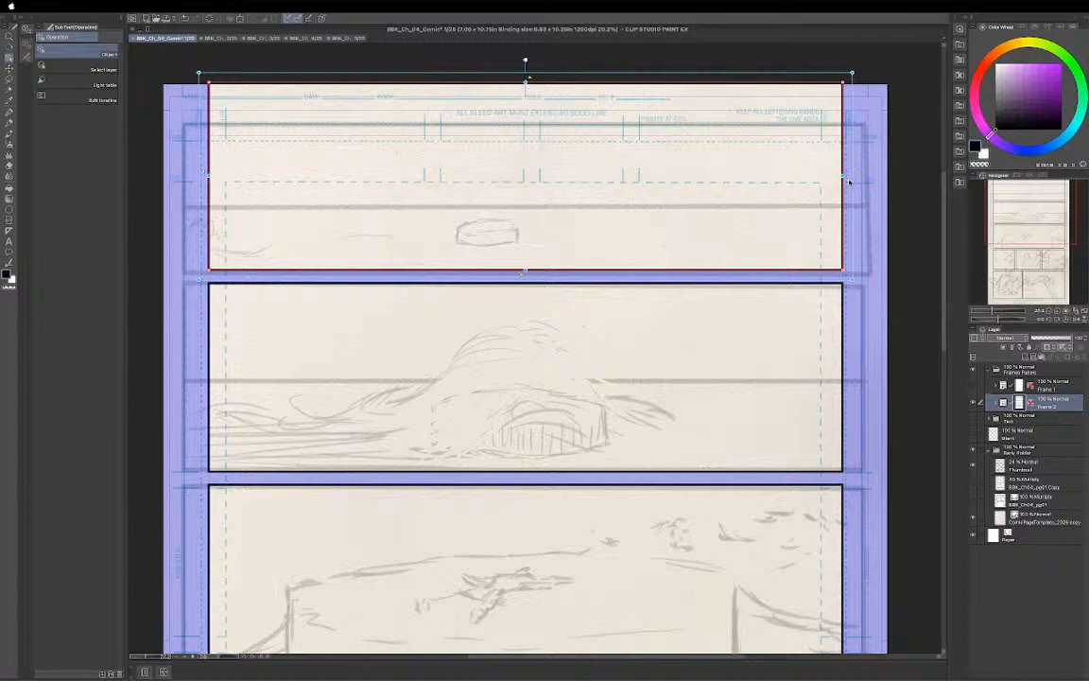
pyautogui.moveTo(848, 180); pyautogui.dragTo(888, 177)
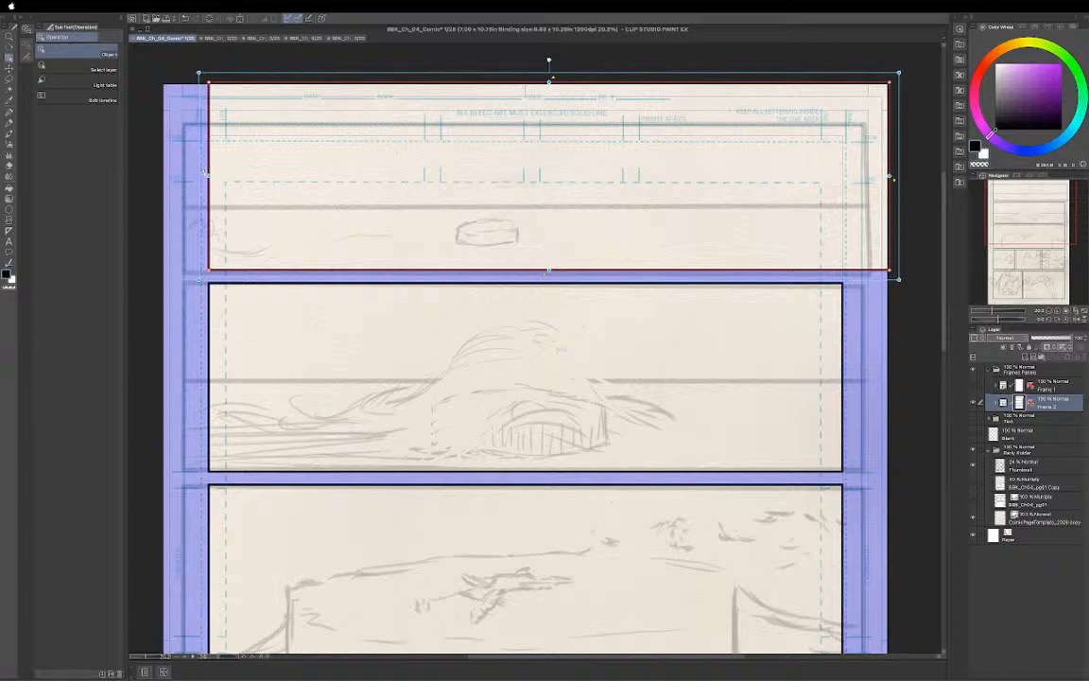
pyautogui.moveTo(205, 173); pyautogui.dragTo(163, 174)
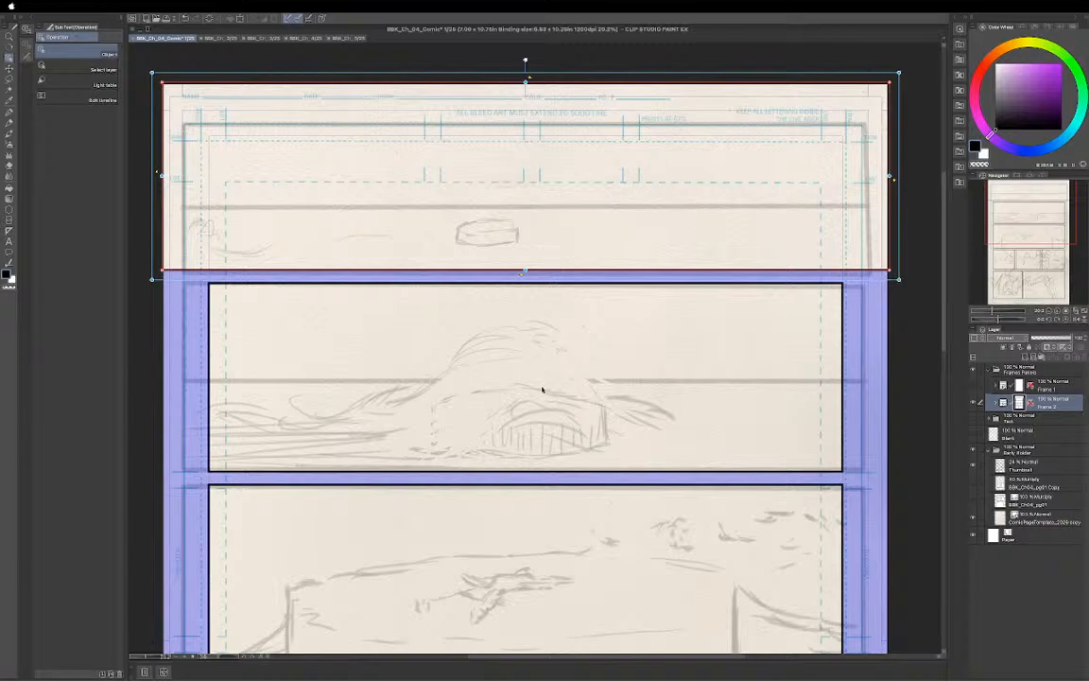
# Widen the second panel's frame by extending its left and right borders outward to match the sketched panel outline.
pyautogui.click(210, 385)
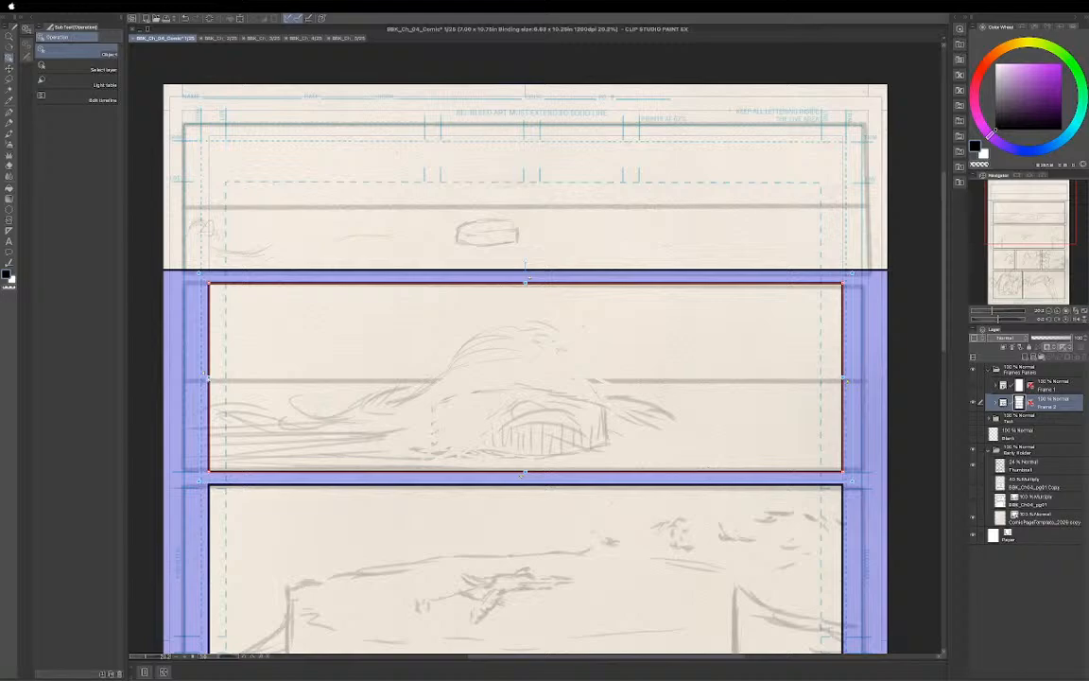
pyautogui.moveTo(208, 378); pyautogui.dragTo(185, 375)
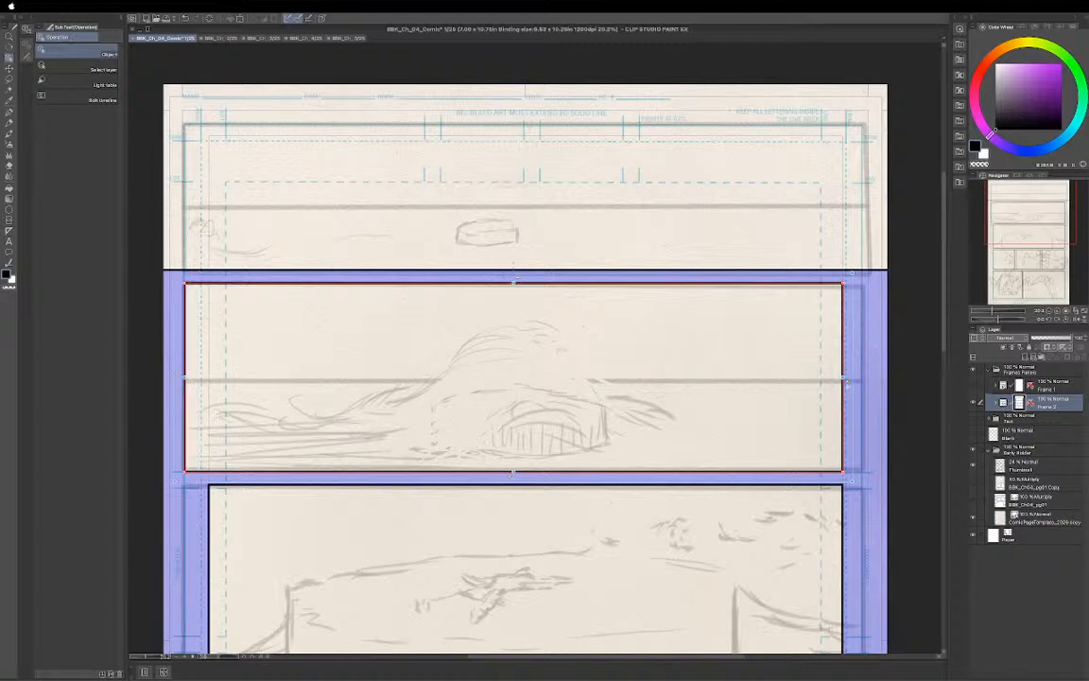
pyautogui.click(848, 382)
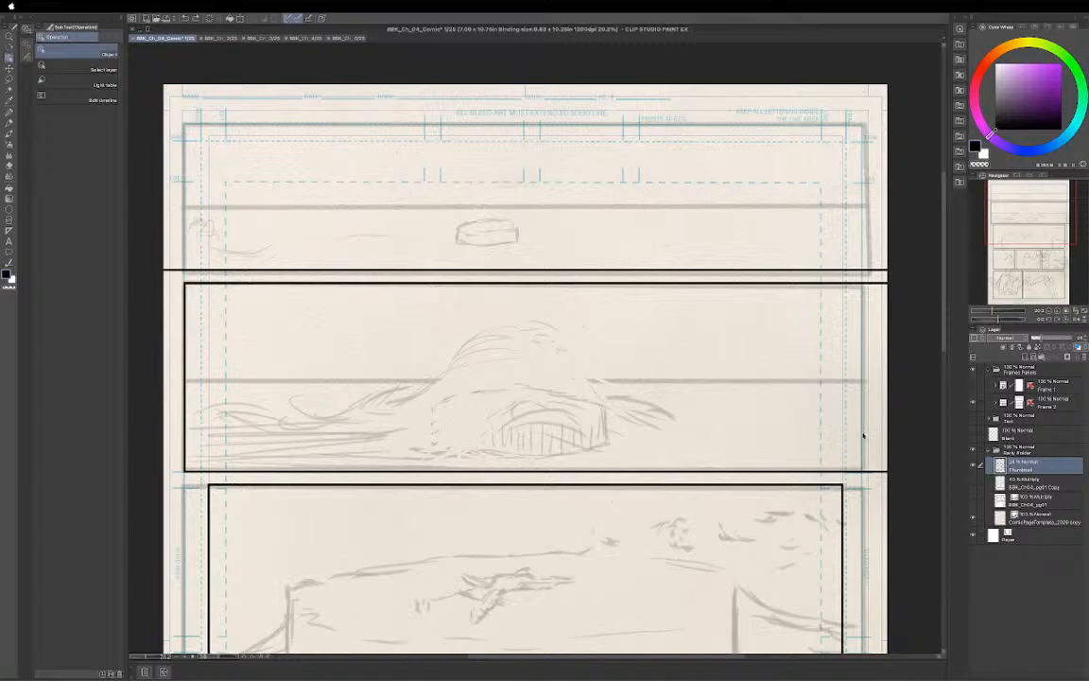
pyautogui.press('super+z')
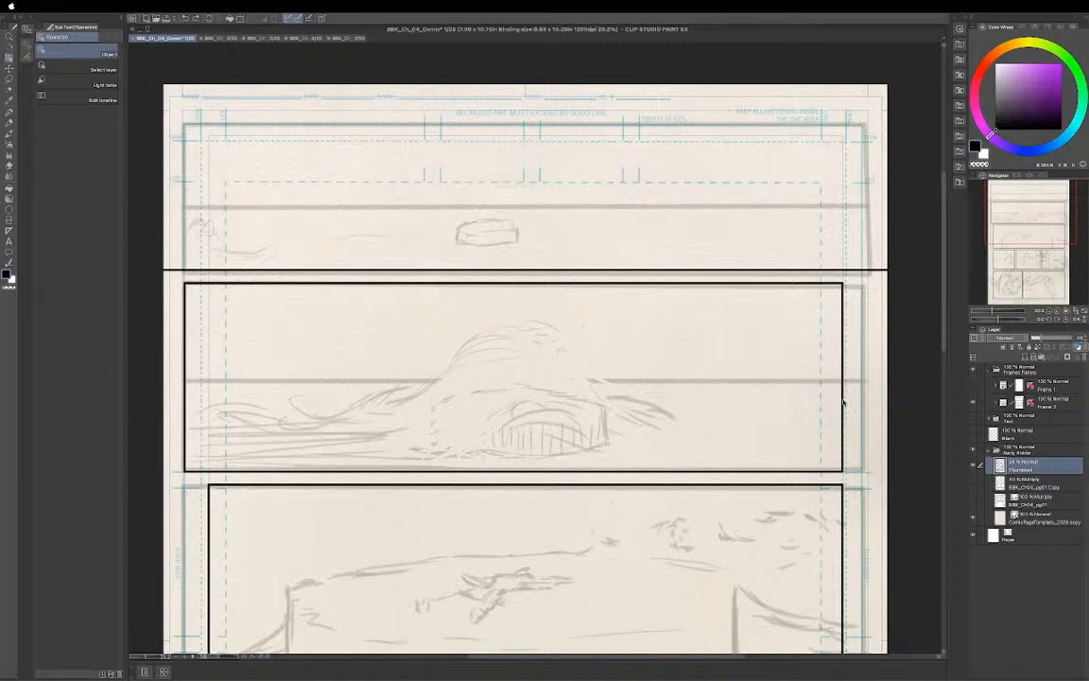
pyautogui.click(841, 401)
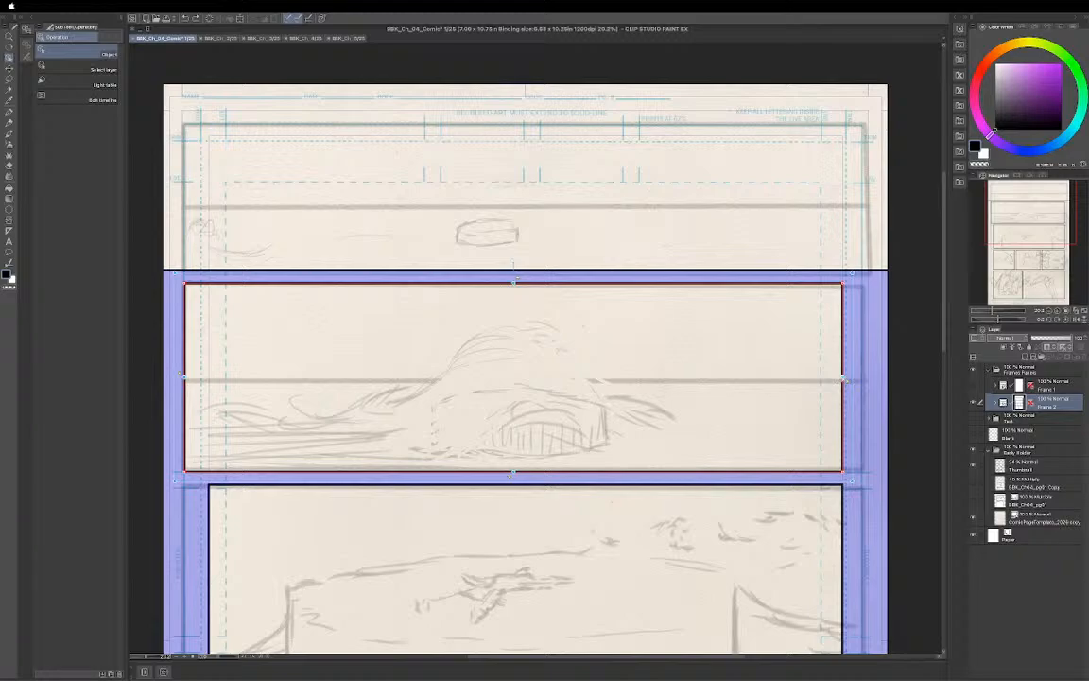
pyautogui.moveTo(843, 379); pyautogui.dragTo(864, 379)
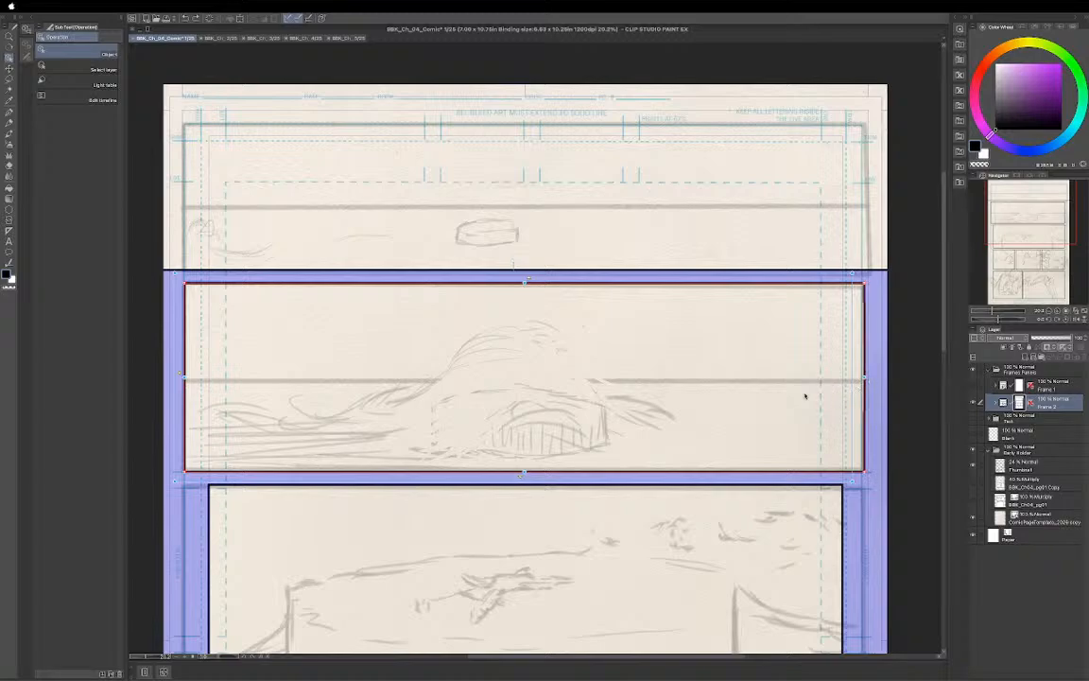
# Extend the page's lower-right panel downward and to the right, toward the page edges.
pyautogui.scroll(-2, 661, 522)
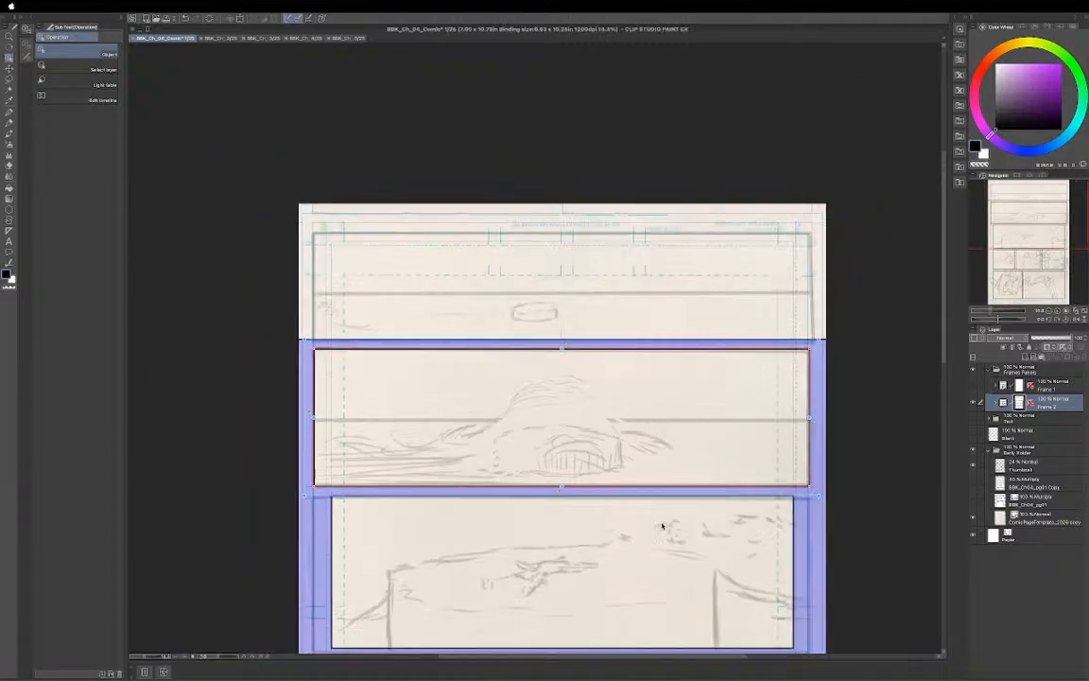
pyautogui.scroll(-3, 668, 541)
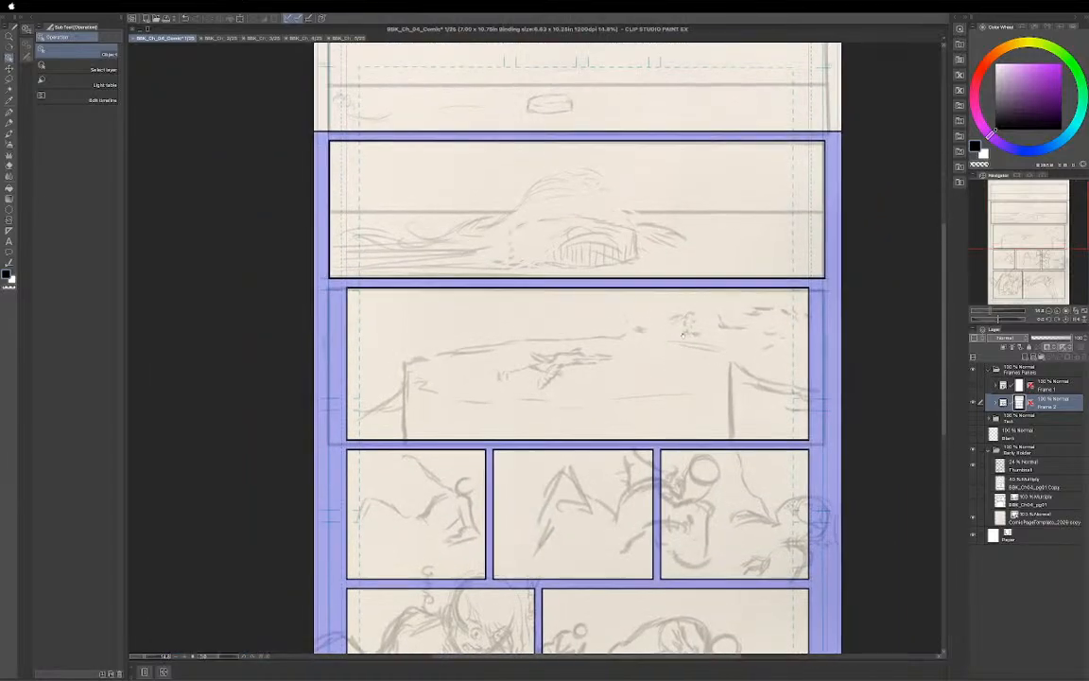
pyautogui.scroll(-3, 713, 408)
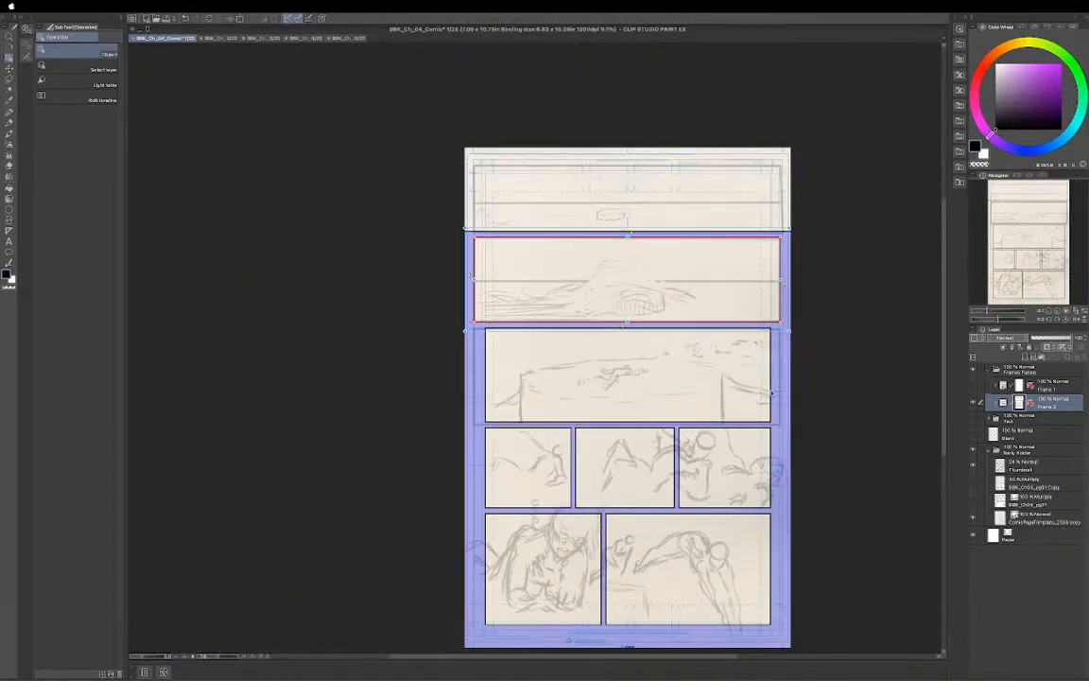
pyautogui.scroll(-2, 711, 374)
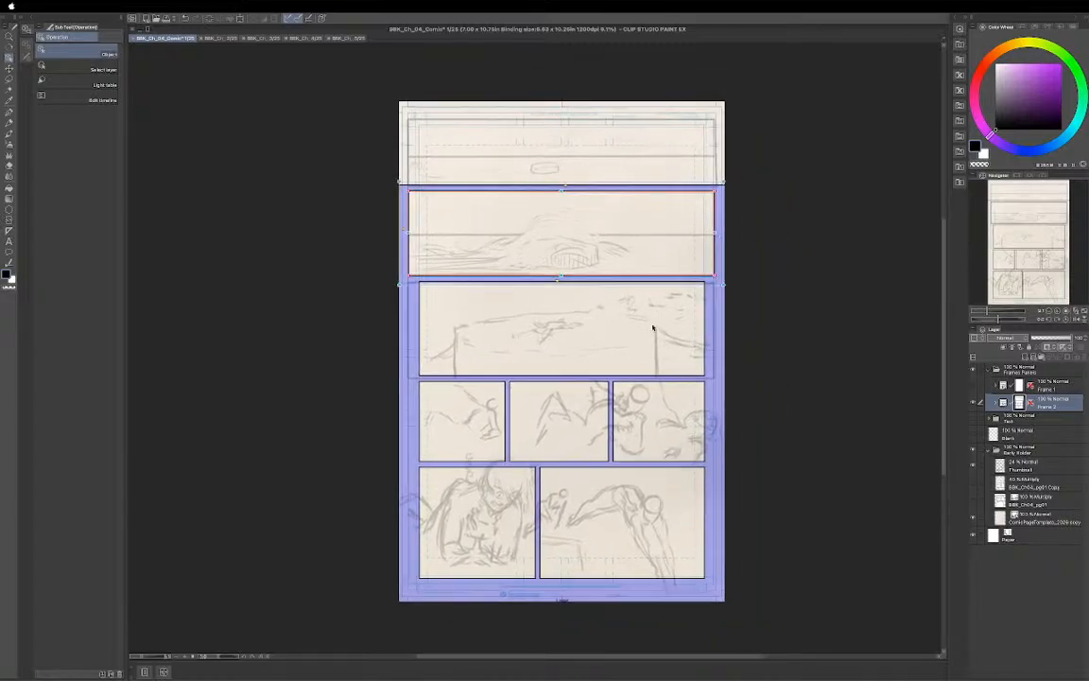
pyautogui.scroll(1, 653, 336)
pyautogui.scroll(1, 653, 337)
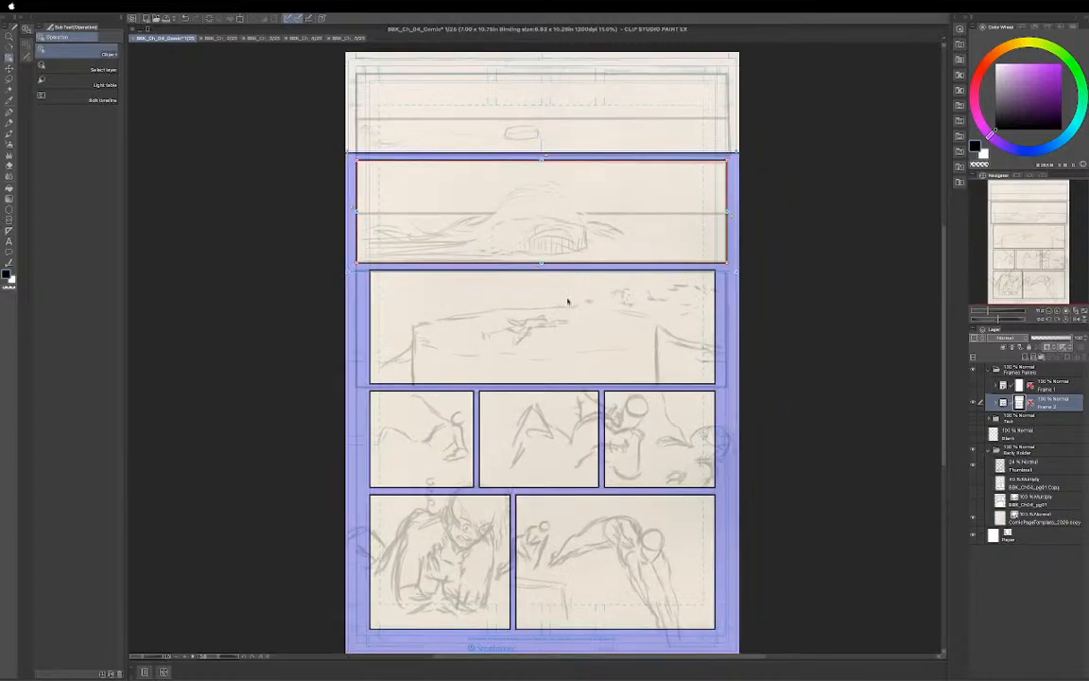
pyautogui.scroll(-1, 614, 359)
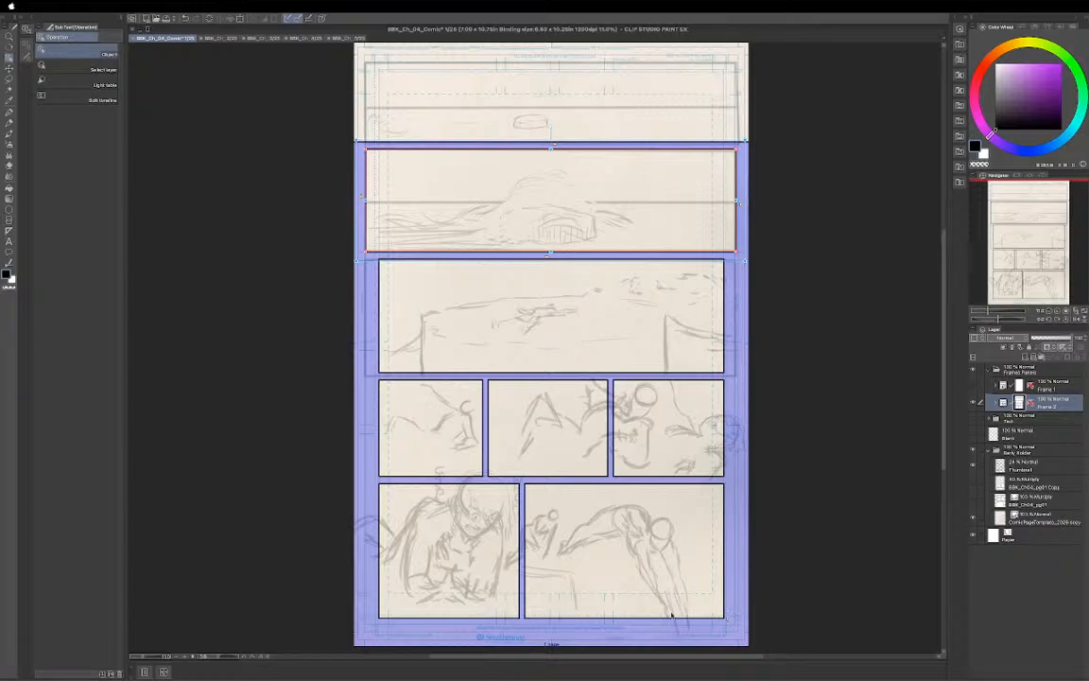
pyautogui.click(641, 615)
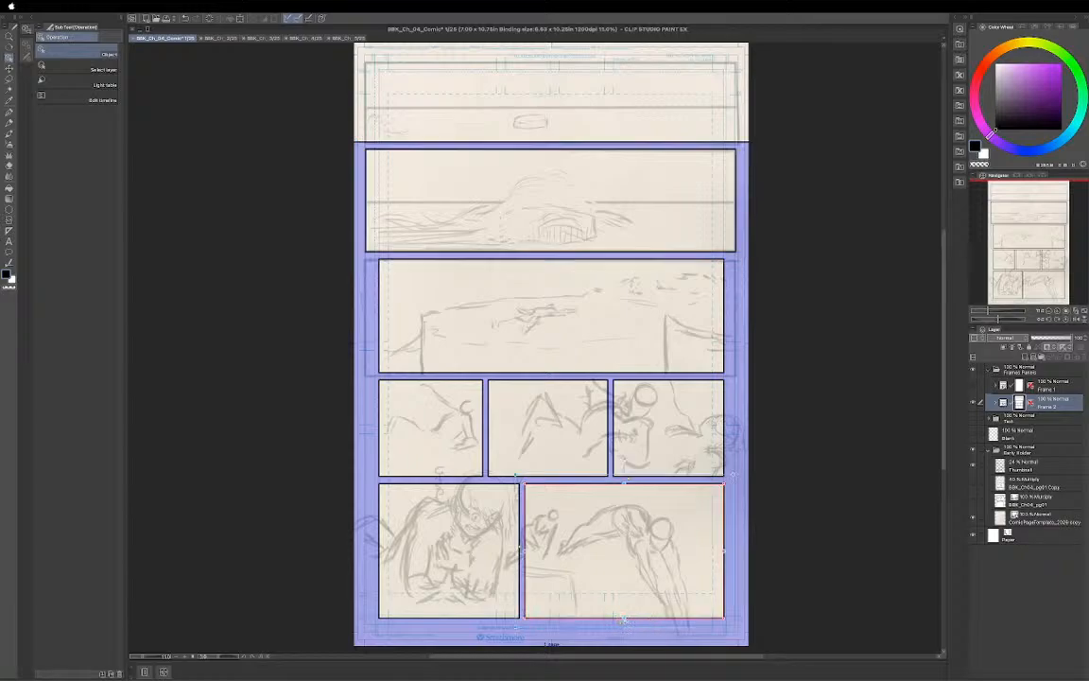
pyautogui.moveTo(624, 619); pyautogui.dragTo(623, 638)
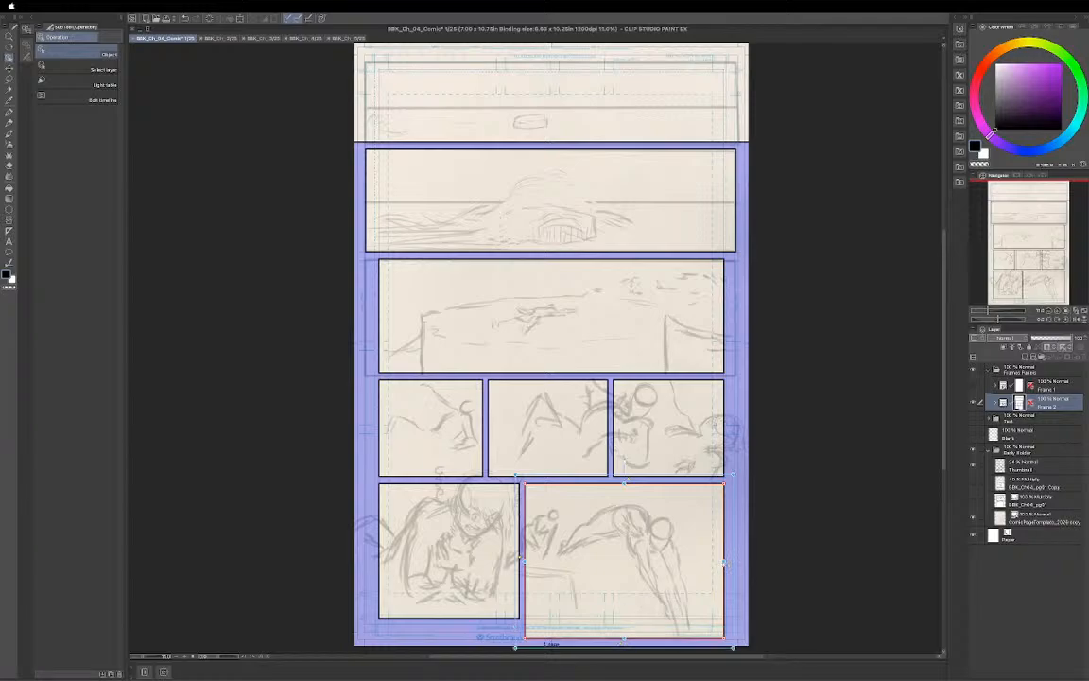
pyautogui.moveTo(724, 562); pyautogui.dragTo(743, 562)
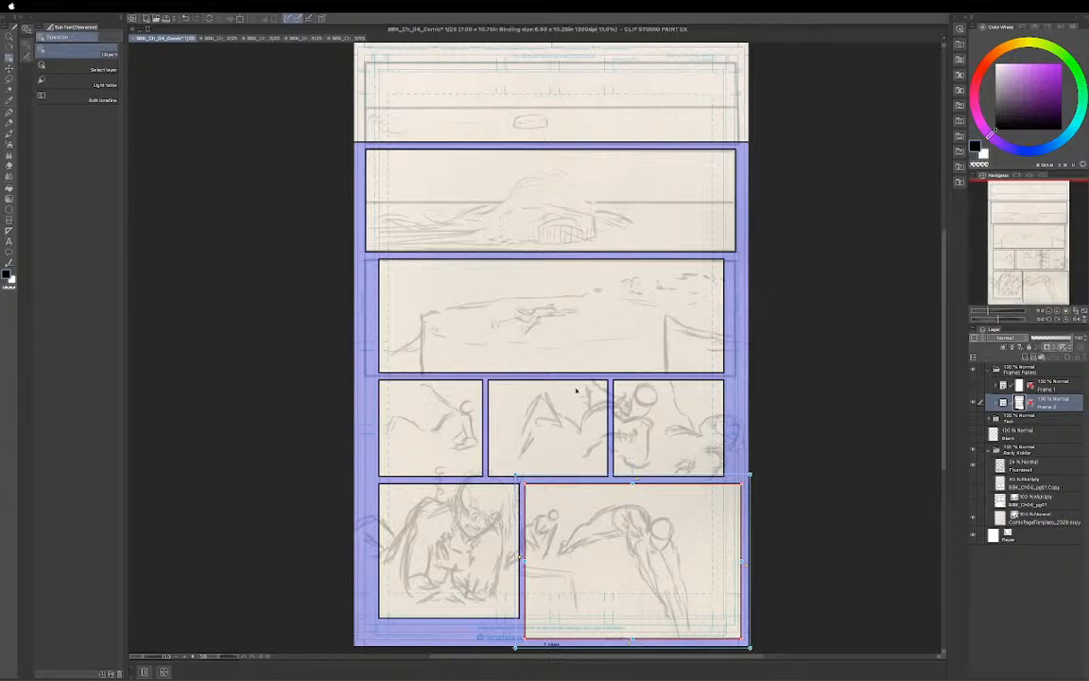
# Widen the third panel slightly by moving its left and right borders outward.
pyautogui.click(380, 326)
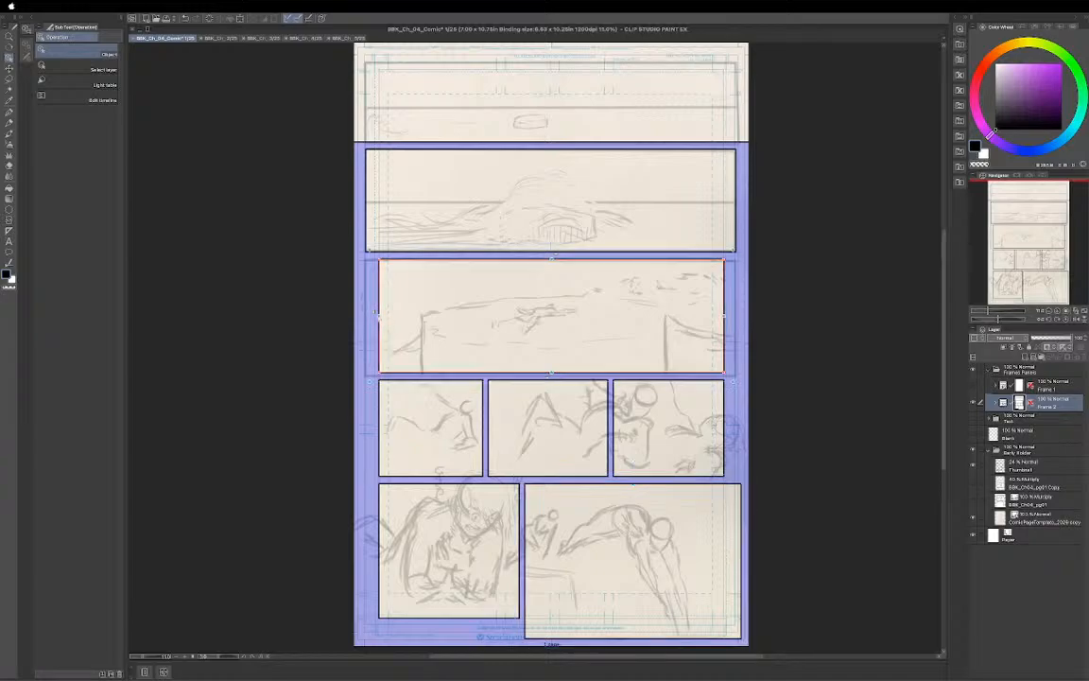
pyautogui.moveTo(378, 316); pyautogui.dragTo(373, 316)
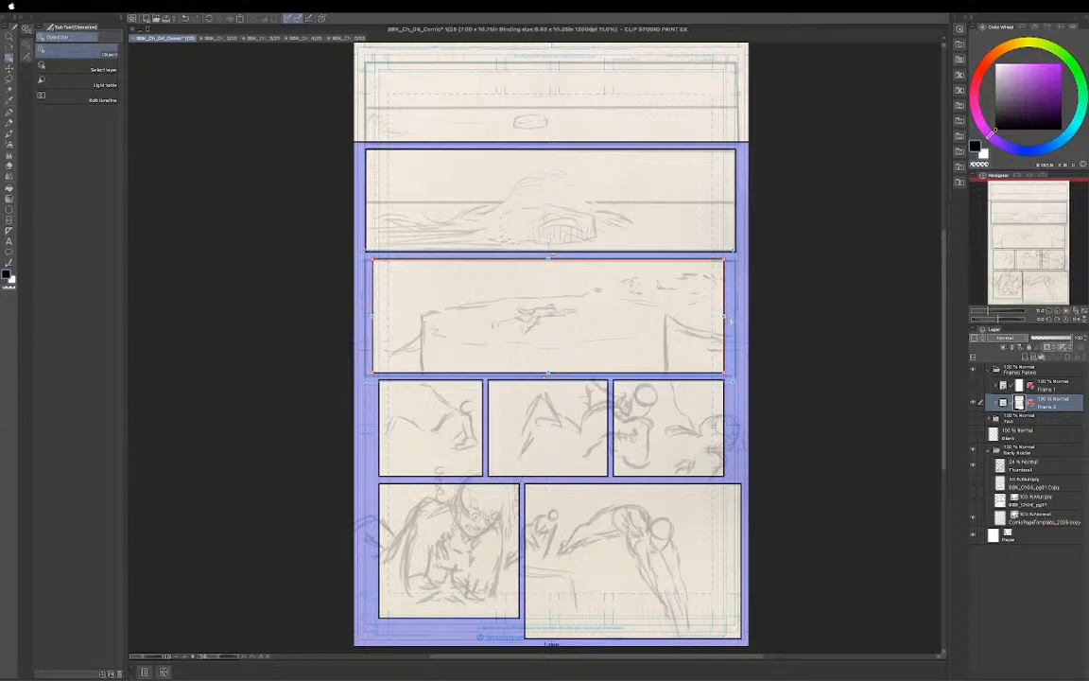
pyautogui.moveTo(723, 316); pyautogui.dragTo(731, 316)
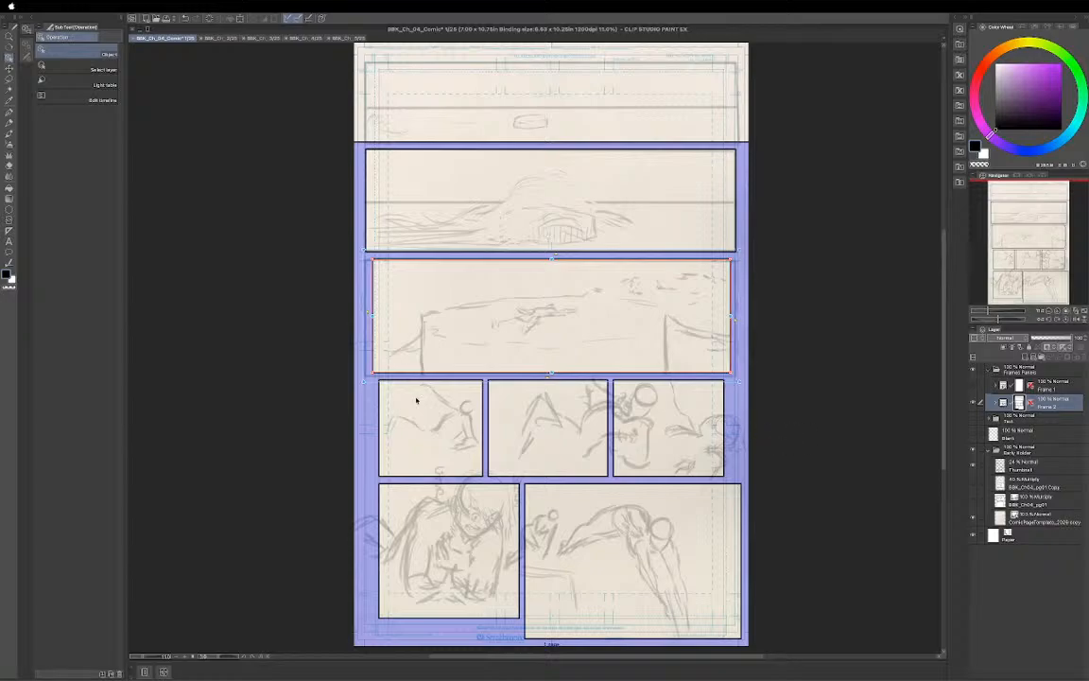
# In the row of three panels, extend the first panel's left border and the third panel's right border slightly outward.
pyautogui.click(379, 426)
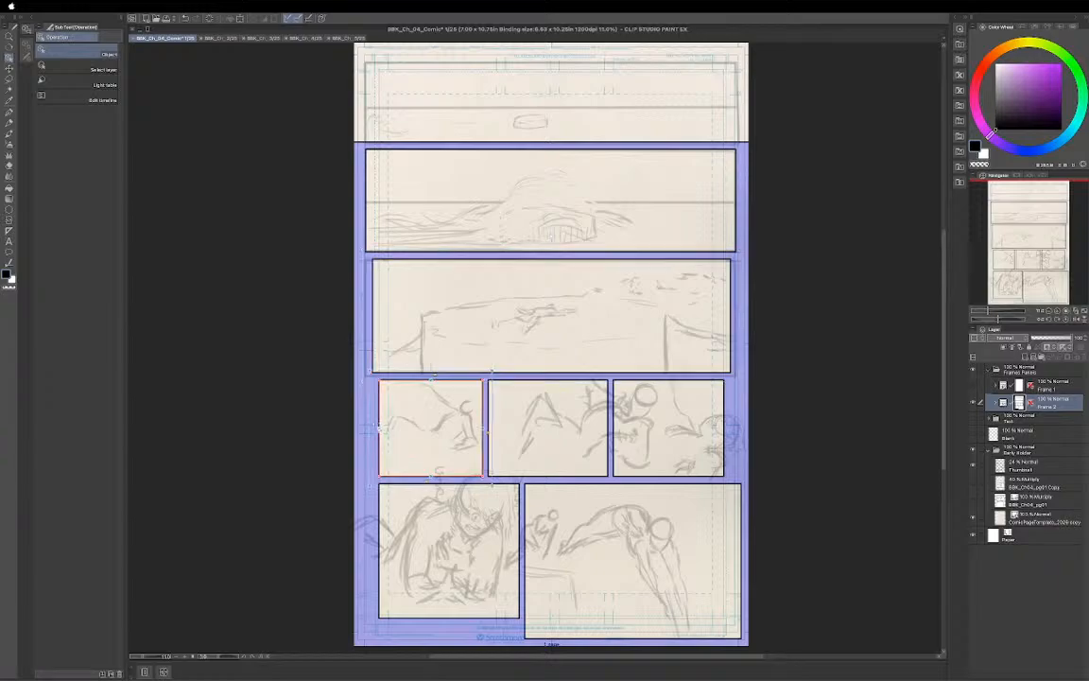
pyautogui.moveTo(378, 428); pyautogui.dragTo(375, 428)
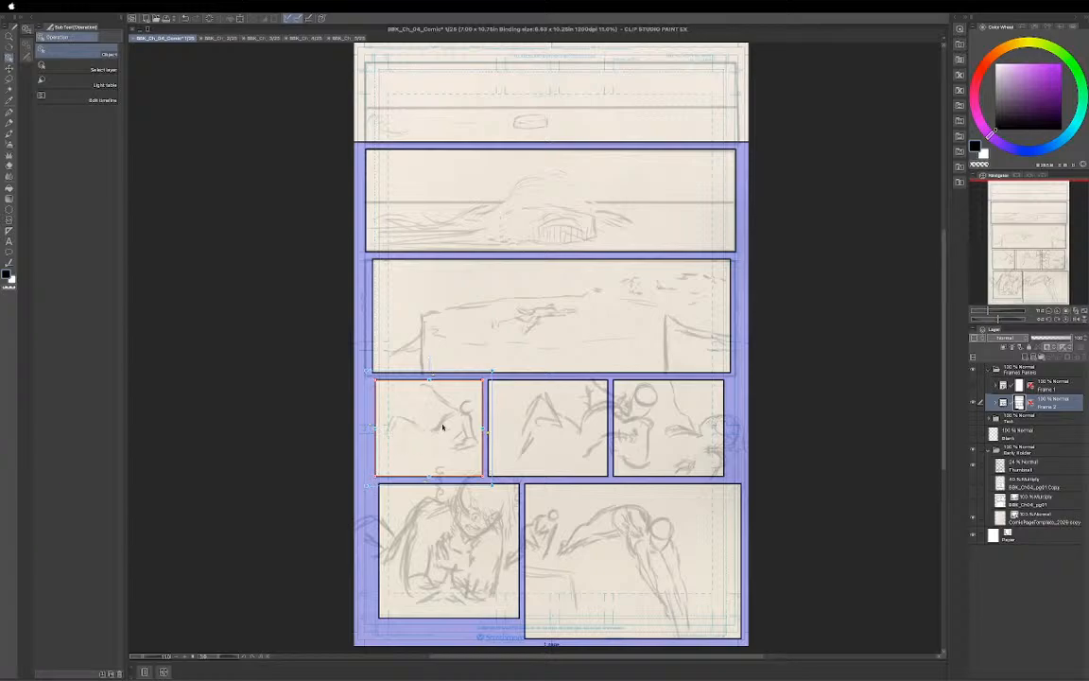
pyautogui.click(723, 445)
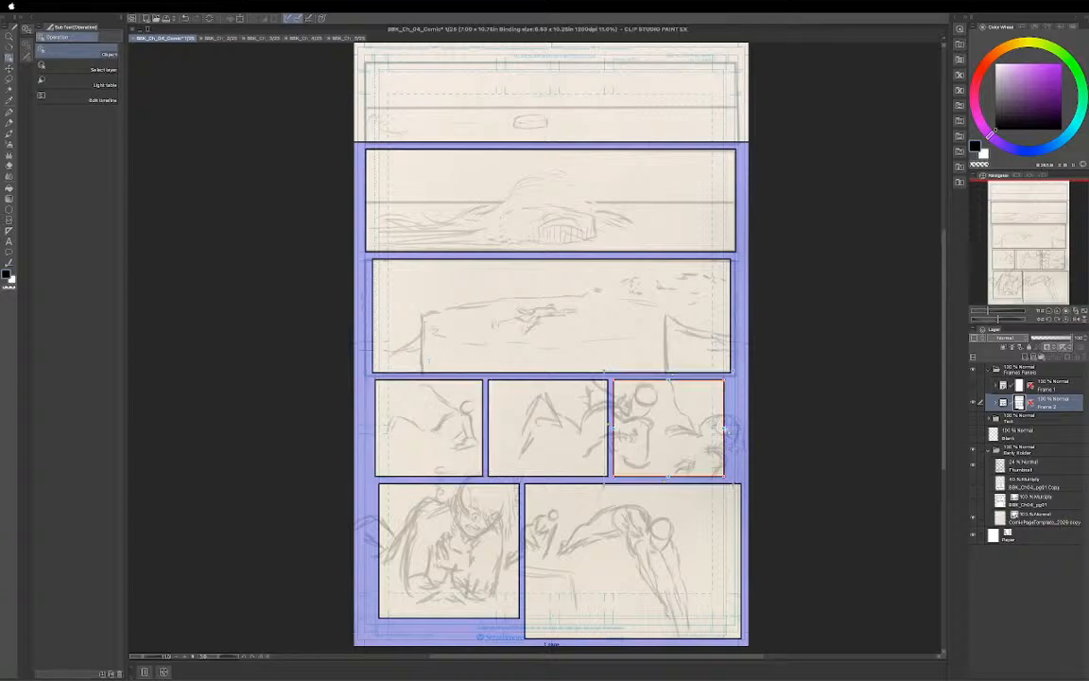
pyautogui.moveTo(722, 428); pyautogui.dragTo(732, 429)
# Increase the Thumbnail layer's opacity so the rough sketch shows darker beneath the panel frames.
pyautogui.click(923, 425)
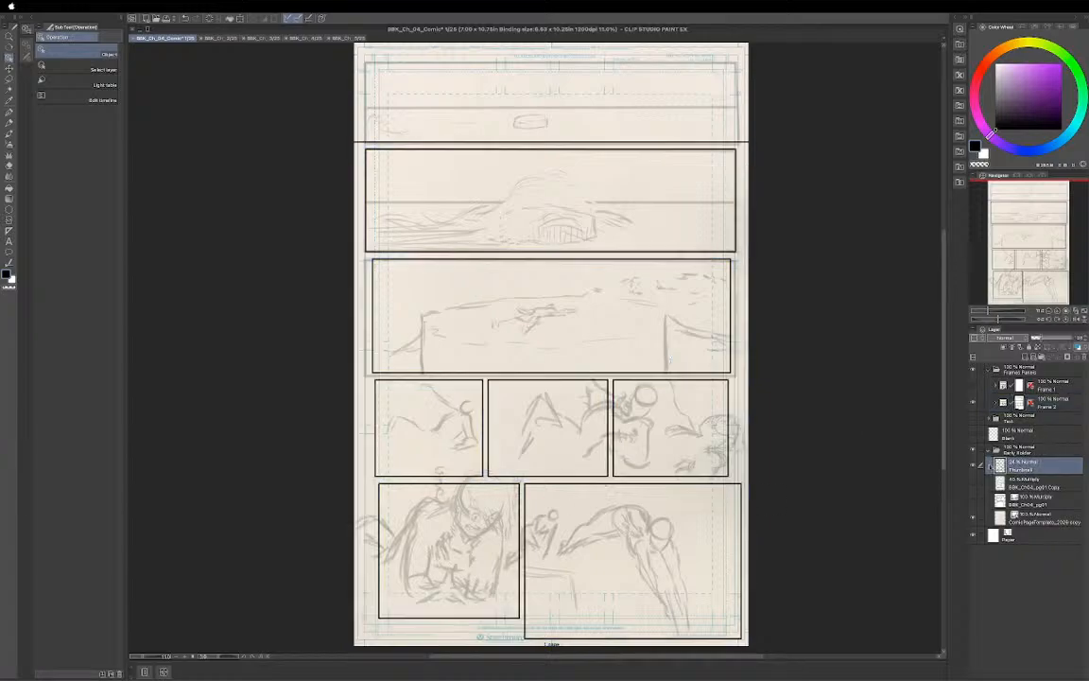
pyautogui.moveTo(1037, 338)
pyautogui.mouseDown()
pyautogui.moveTo(1070, 338)
pyautogui.moveTo(1057, 340)
pyautogui.mouseUp()
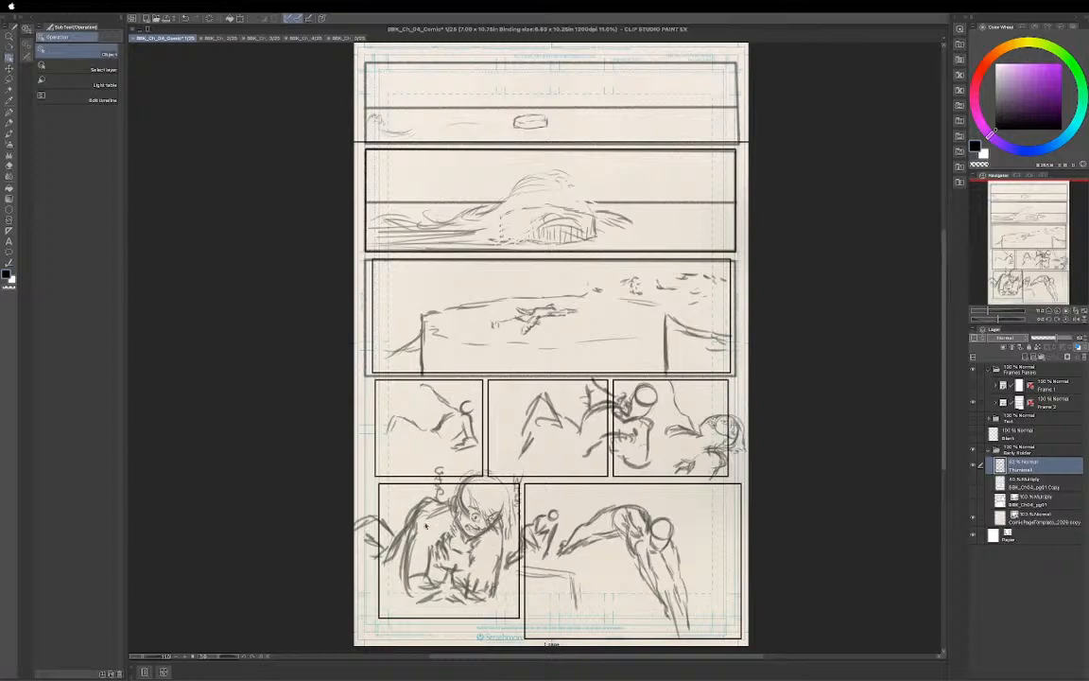
pyautogui.moveTo(472, 516); pyautogui.dragTo(480, 527)
# Collapse the folder containing the Thumbnail layer and save the page.
pyautogui.click(988, 452)
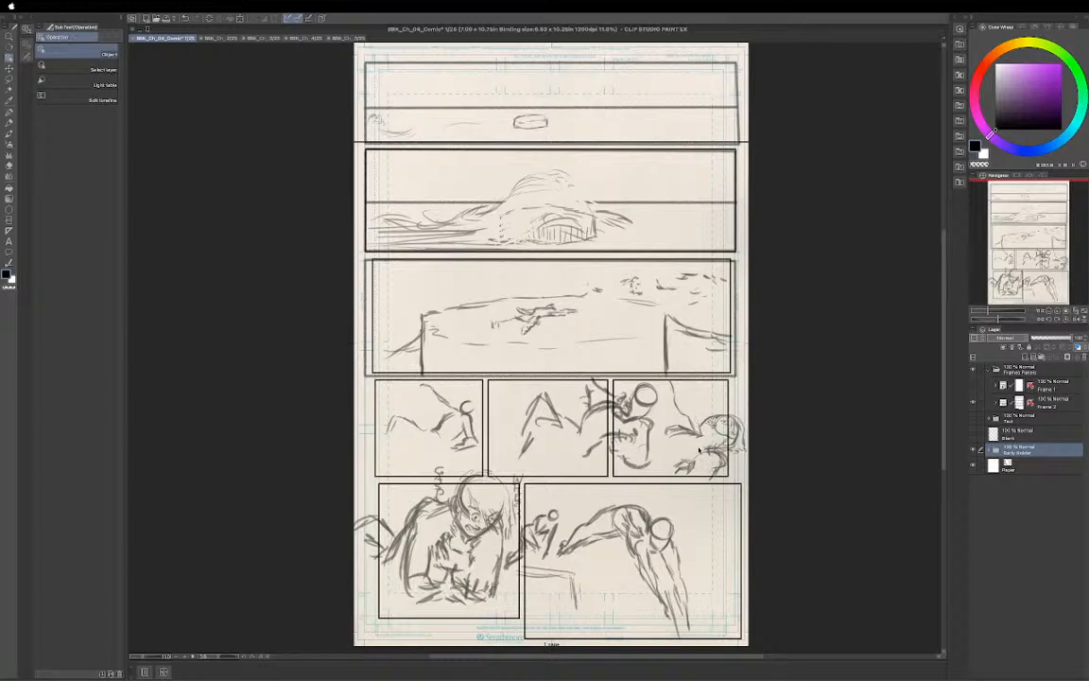
pyautogui.press('super+s')
# Expand the sketch folder, select the Thumbnail layer, and lasso the sketch inside the lower-right panel.
pyautogui.click(989, 453)
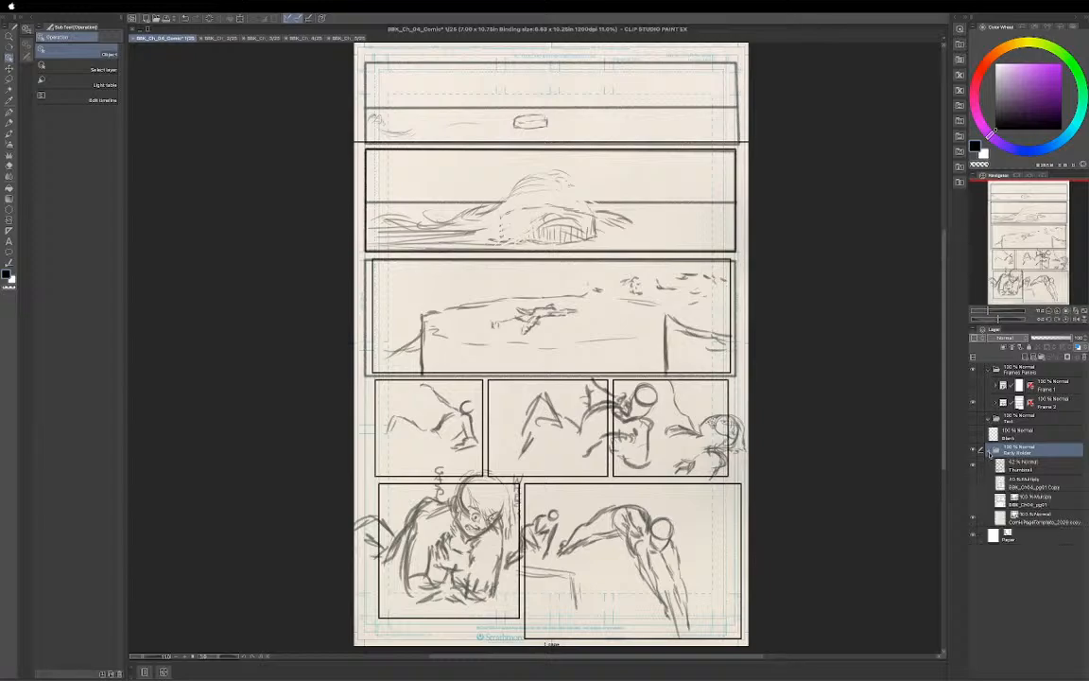
pyautogui.hotkey('alt', '[')
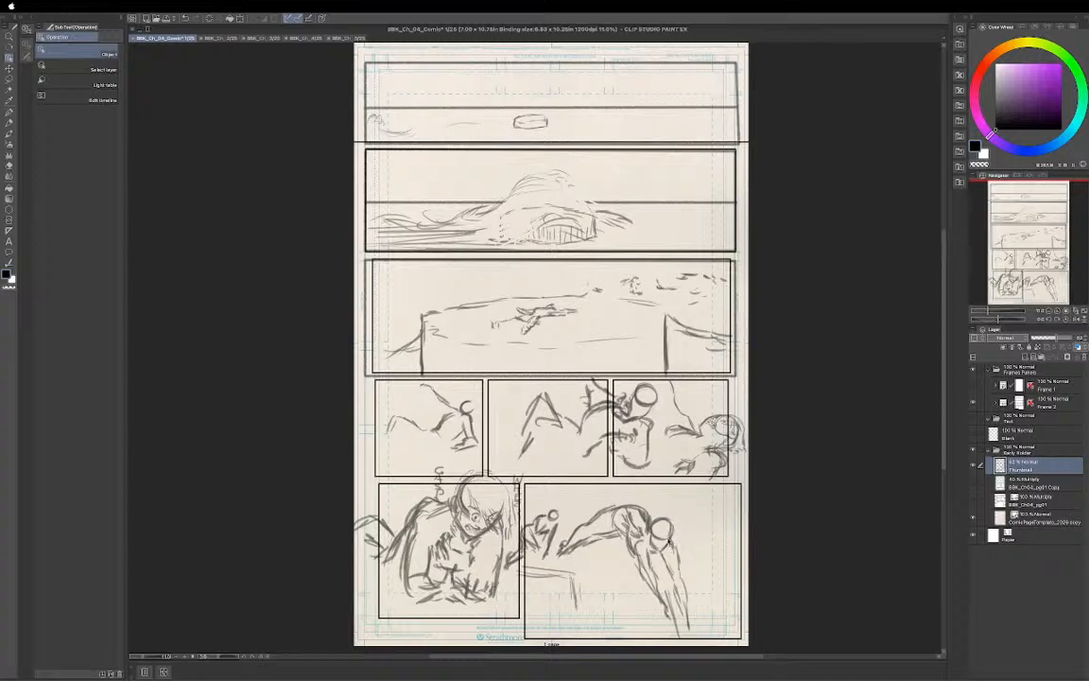
pyautogui.press('m')
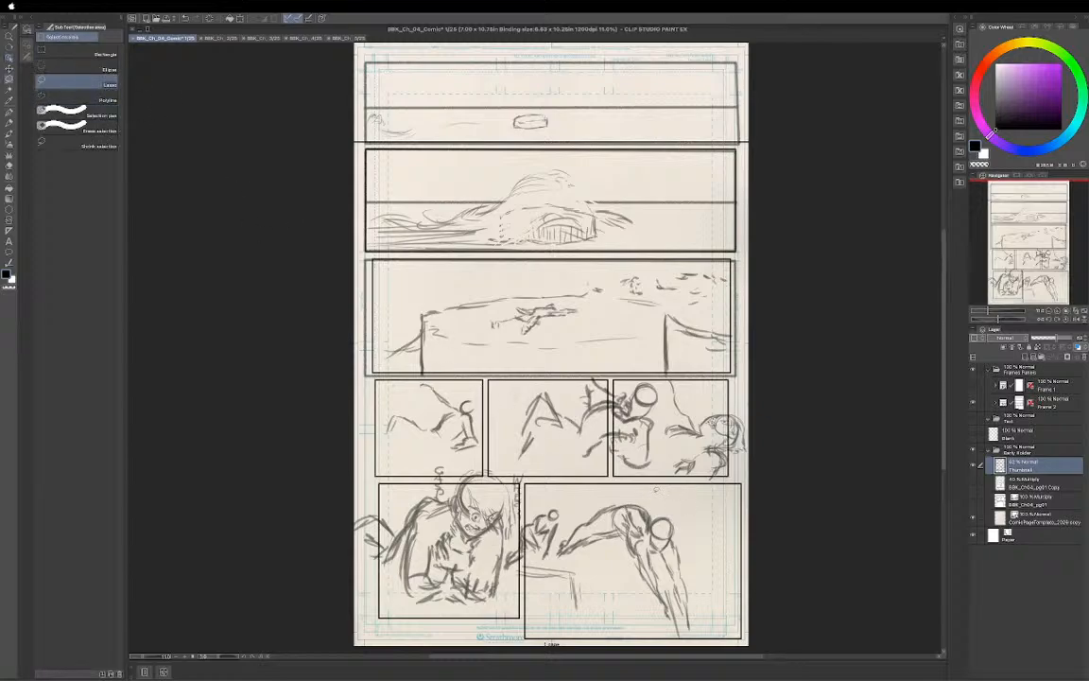
pyautogui.moveTo(652, 491)
pyautogui.mouseDown()
pyautogui.moveTo(571, 493)
pyautogui.moveTo(518, 507)
pyautogui.mouseUp()
pyautogui.moveTo(463, 460)
pyautogui.mouseDown()
pyautogui.moveTo(463, 562)
pyautogui.moveTo(504, 570)
pyautogui.moveTo(548, 631)
pyautogui.moveTo(718, 635)
pyautogui.moveTo(734, 565)
pyautogui.mouseUp()
pyautogui.moveTo(661, 512); pyautogui.dragTo(590, 431)
pyautogui.moveTo(675, 482); pyautogui.dragTo(677, 483)
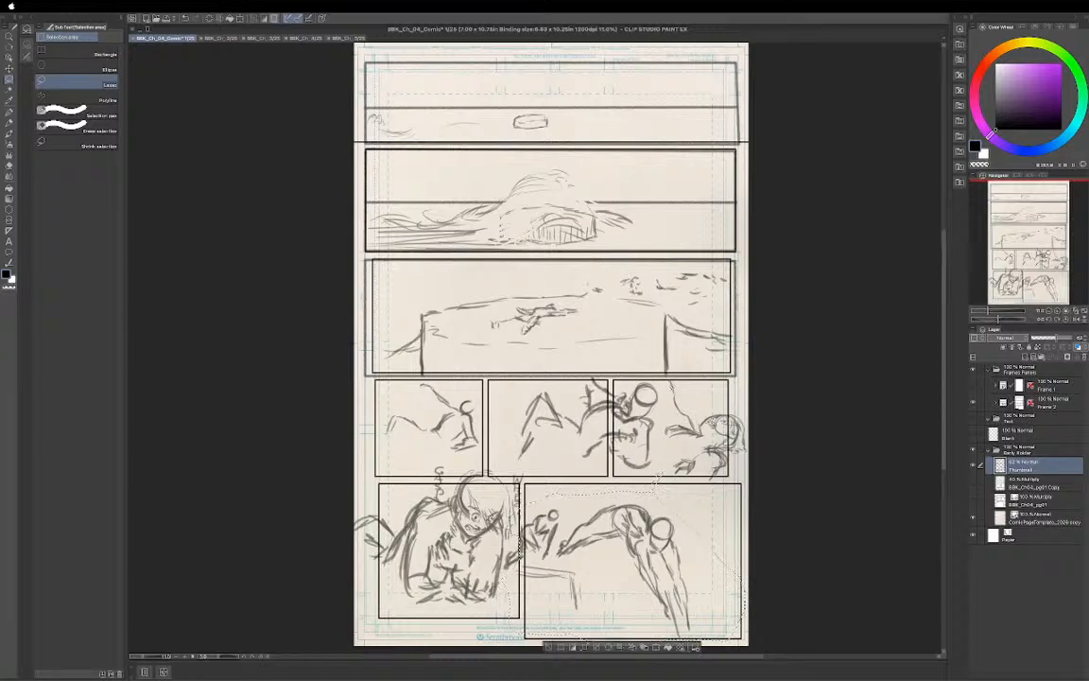
# Move the lassoed diving-figure sketch right and shrink it slightly to fit the lower-right panel, and clear the selection.
pyautogui.hotkey('ctrl', 't')
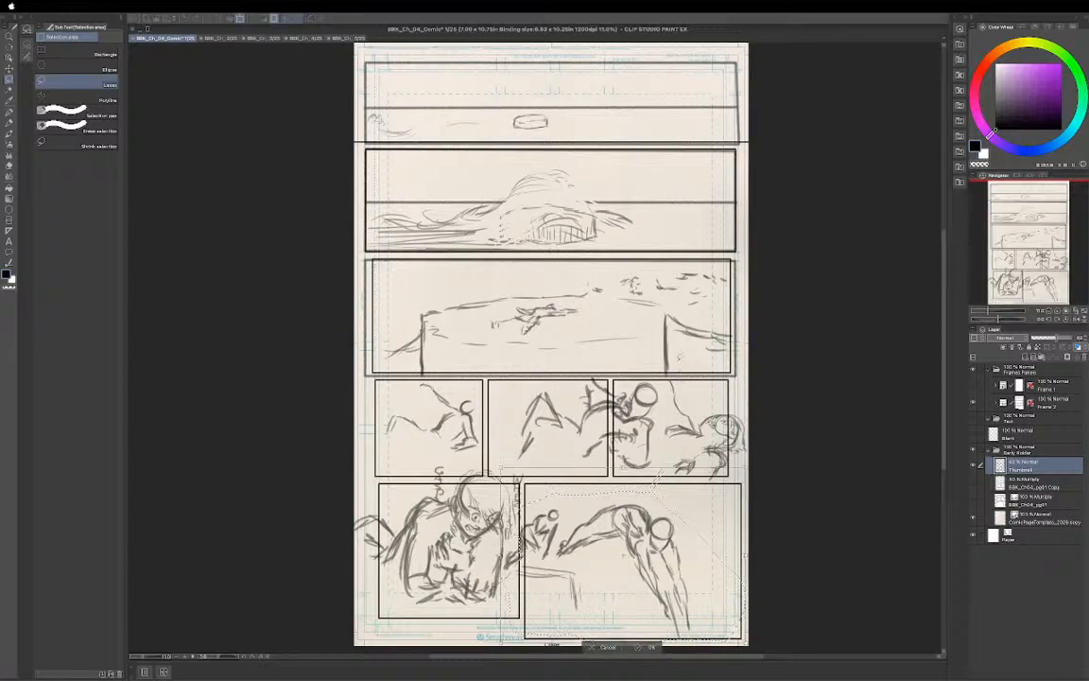
pyautogui.press('Right')
pyautogui.press('Right')
pyautogui.press('Right')
pyautogui.press('Right')
pyautogui.press('Right')
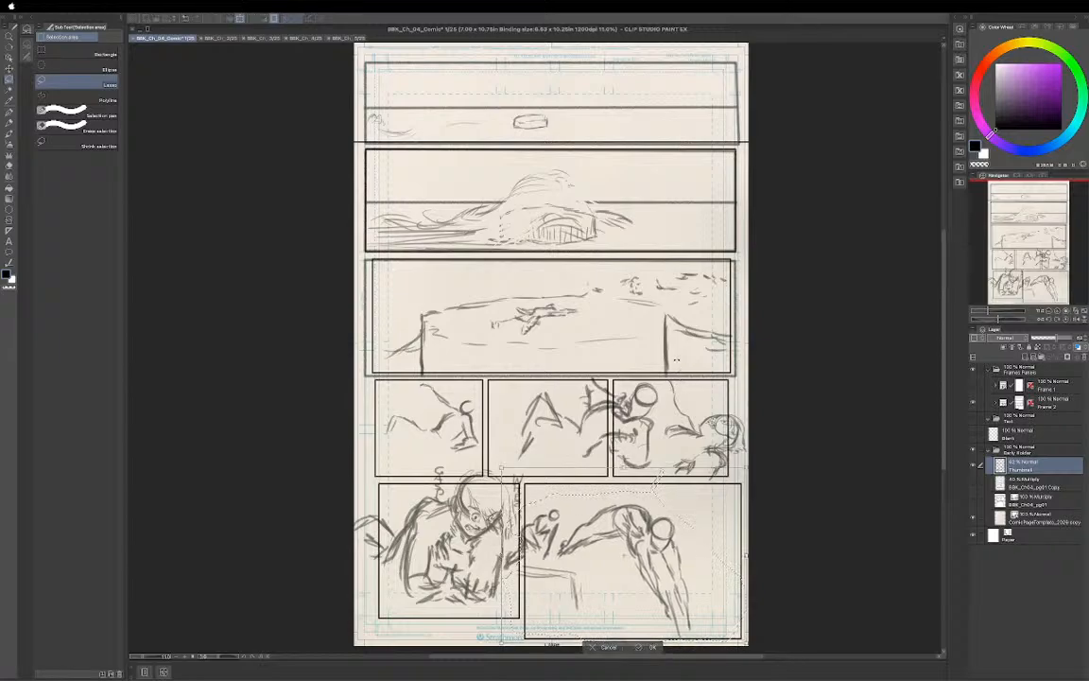
pyautogui.press('Right')
pyautogui.press('Right')
pyautogui.press('Right')
pyautogui.press('Right')
pyautogui.press('Right')
pyautogui.press('Right')
pyautogui.press('Right')
pyautogui.press('Right')
pyautogui.press('Right')
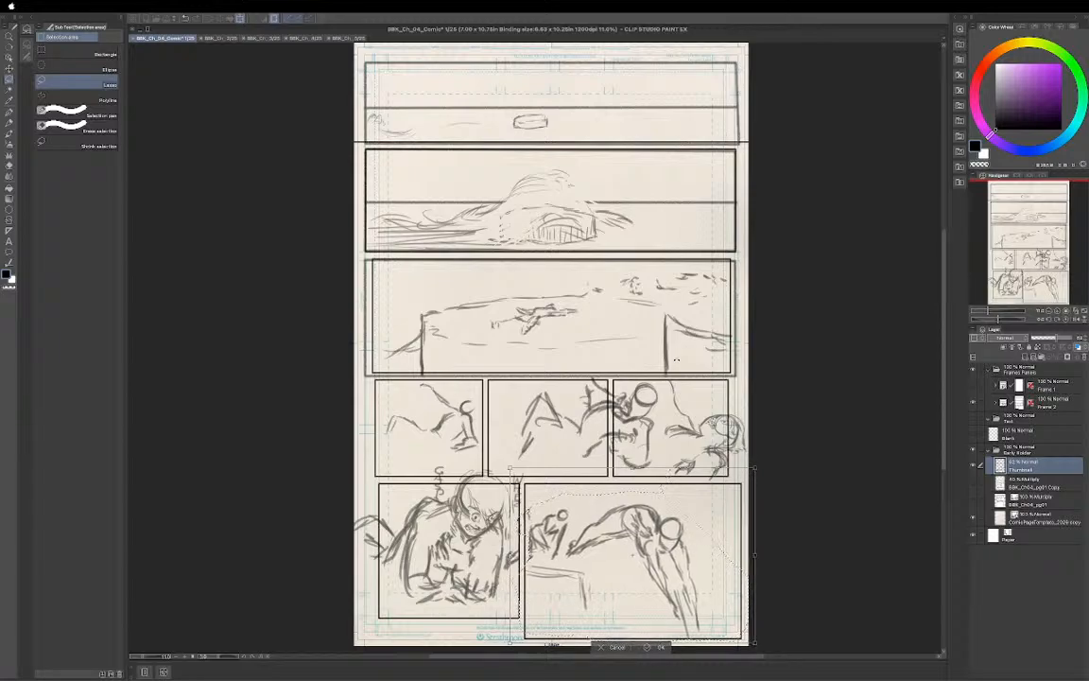
pyautogui.press('Right')
pyautogui.press('Right')
pyautogui.press('Right')
pyautogui.press('Right')
pyautogui.press('Right')
pyautogui.press('Right')
pyautogui.press('Right')
pyautogui.press('Right')
pyautogui.press('Right')
pyautogui.press('Right')
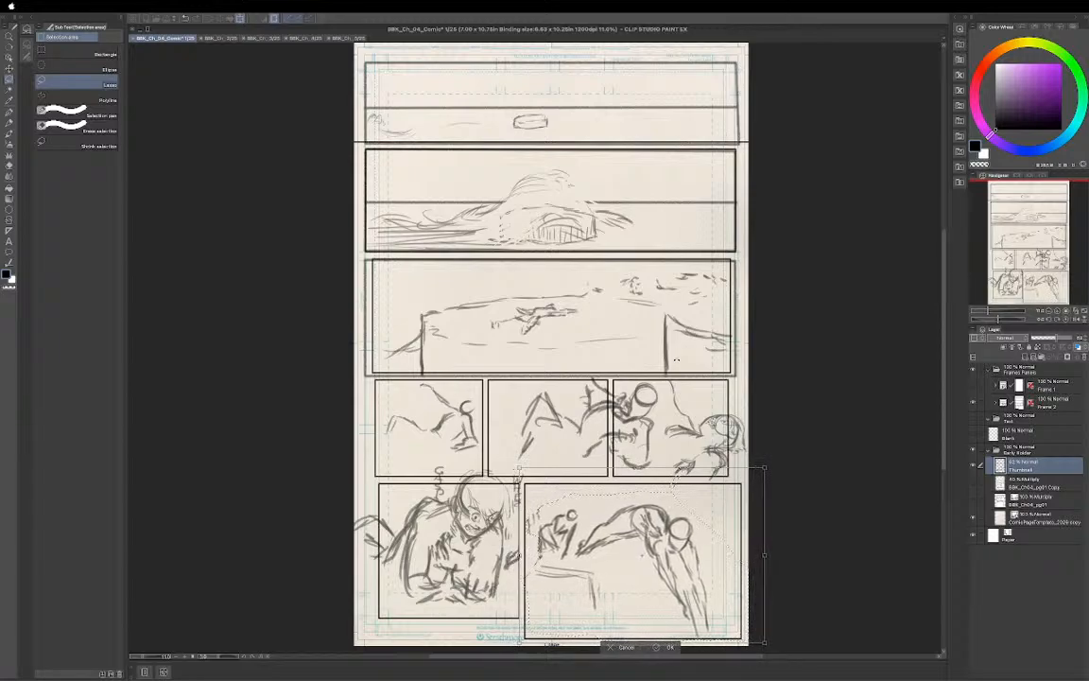
pyautogui.press('Right')
pyautogui.press('Right')
pyautogui.press('Right')
pyautogui.press('Right')
pyautogui.press('Right')
pyautogui.press('Right')
pyautogui.press('Right')
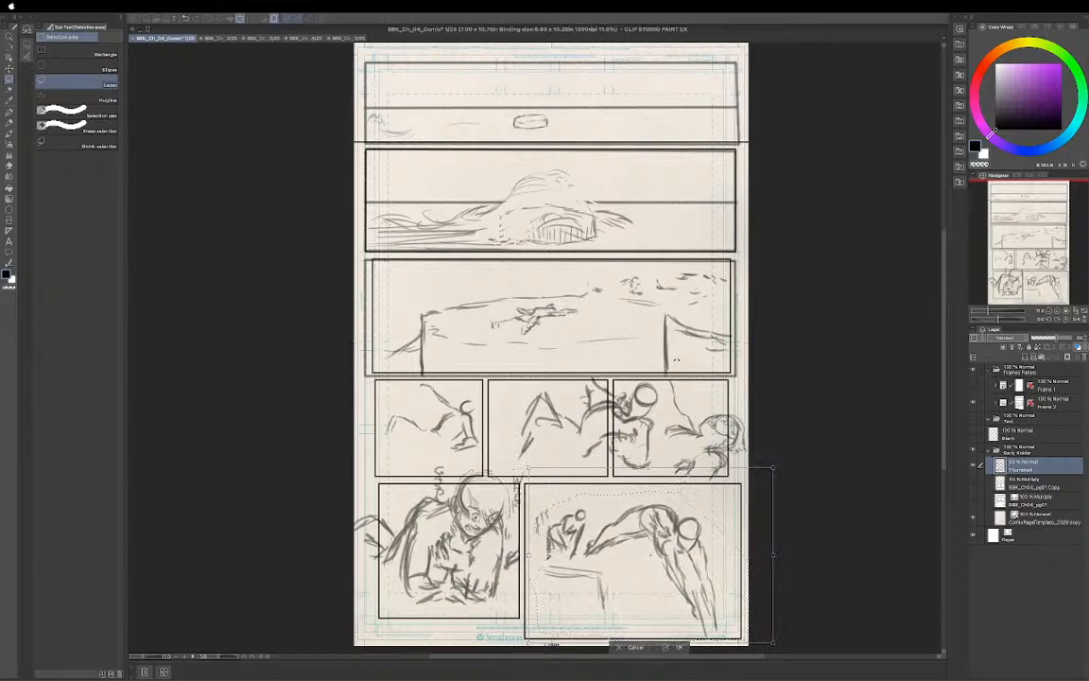
pyautogui.press('Right')
pyautogui.press('Right')
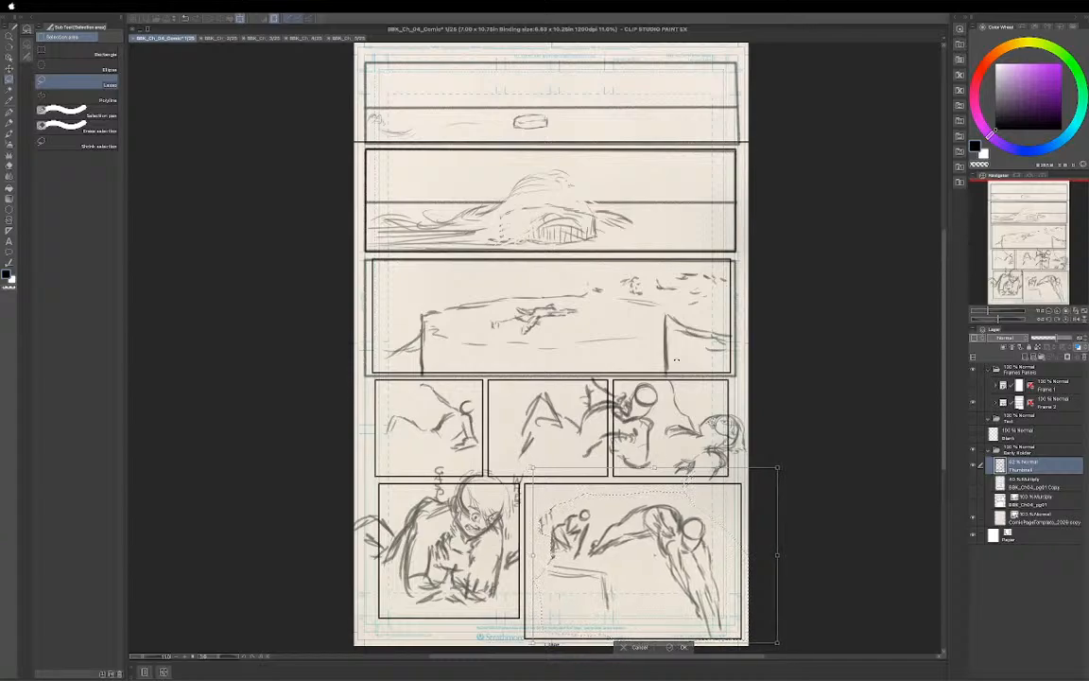
pyautogui.press('Left')
pyautogui.press('Left')
pyautogui.press('Left')
pyautogui.press('Left')
pyautogui.press('Left')
pyautogui.press('Left')
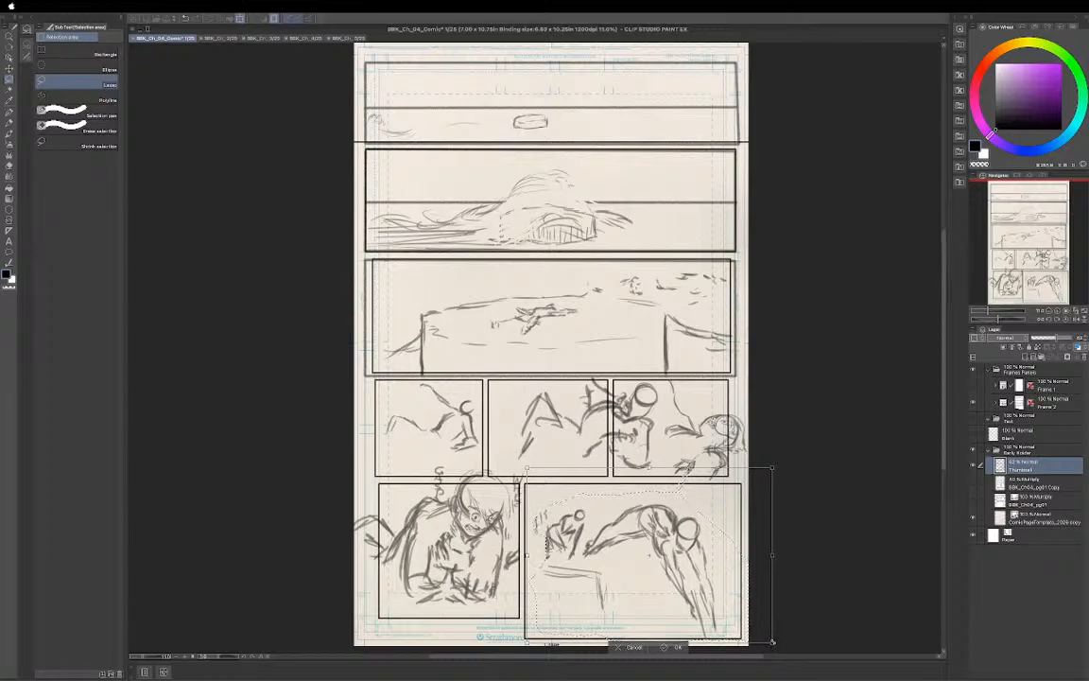
pyautogui.moveTo(771, 643); pyautogui.dragTo(753, 620)
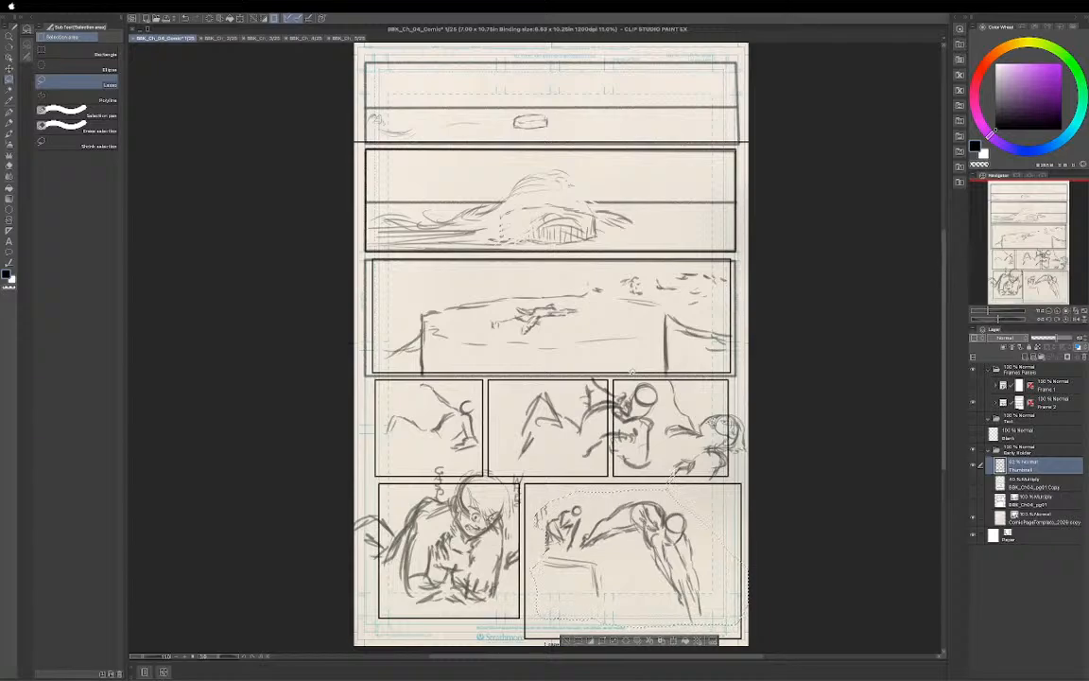
pyautogui.hotkey('ctrl', 'd')
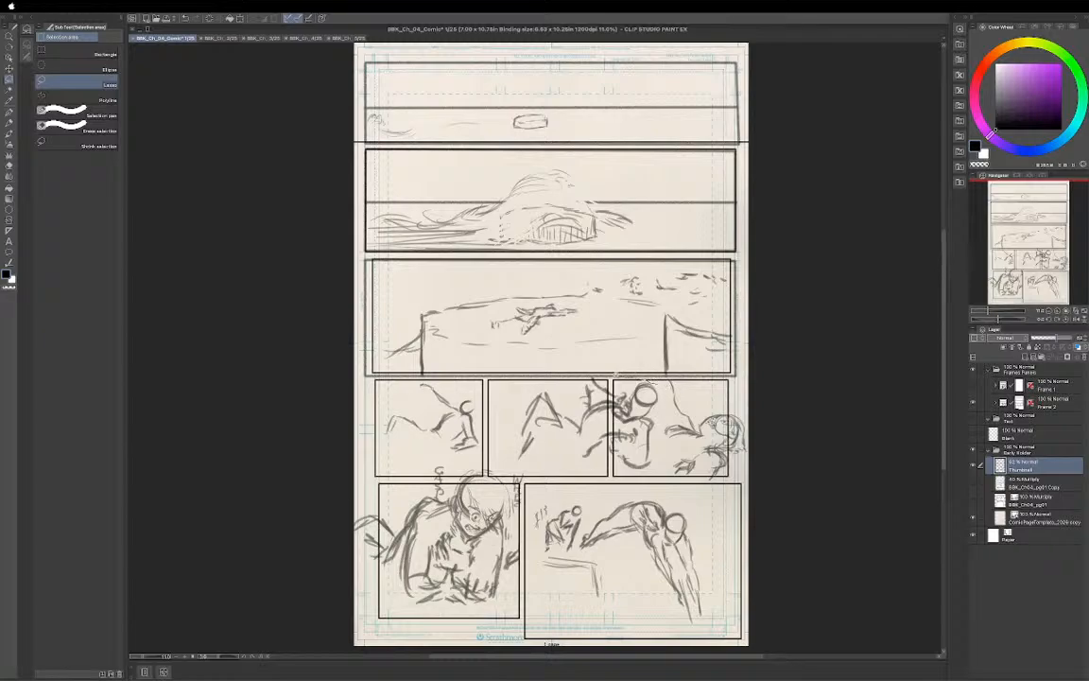
# Lasso the sketch overflowing the middle panel of the three-panel row, scale it down to fit that panel, and deselect.
pyautogui.moveTo(577, 381)
pyautogui.mouseDown()
pyautogui.moveTo(516, 396)
pyautogui.moveTo(487, 447)
pyautogui.moveTo(523, 465)
pyautogui.moveTo(652, 483)
pyautogui.moveTo(660, 380)
pyautogui.mouseUp()
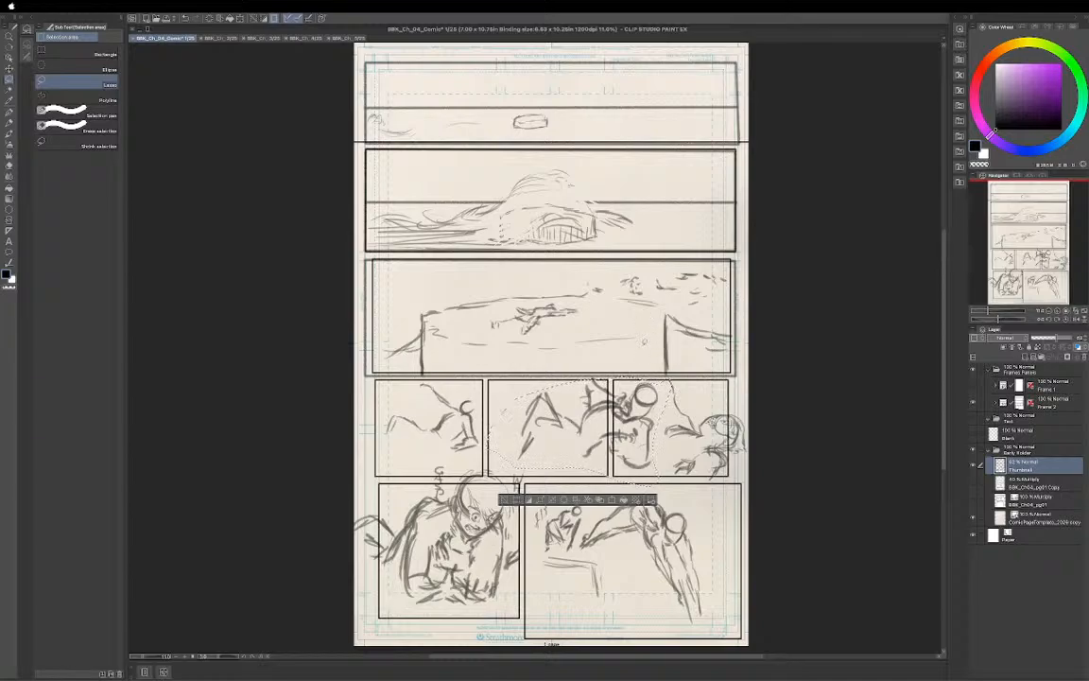
pyautogui.hotkey('ctrl', 't')
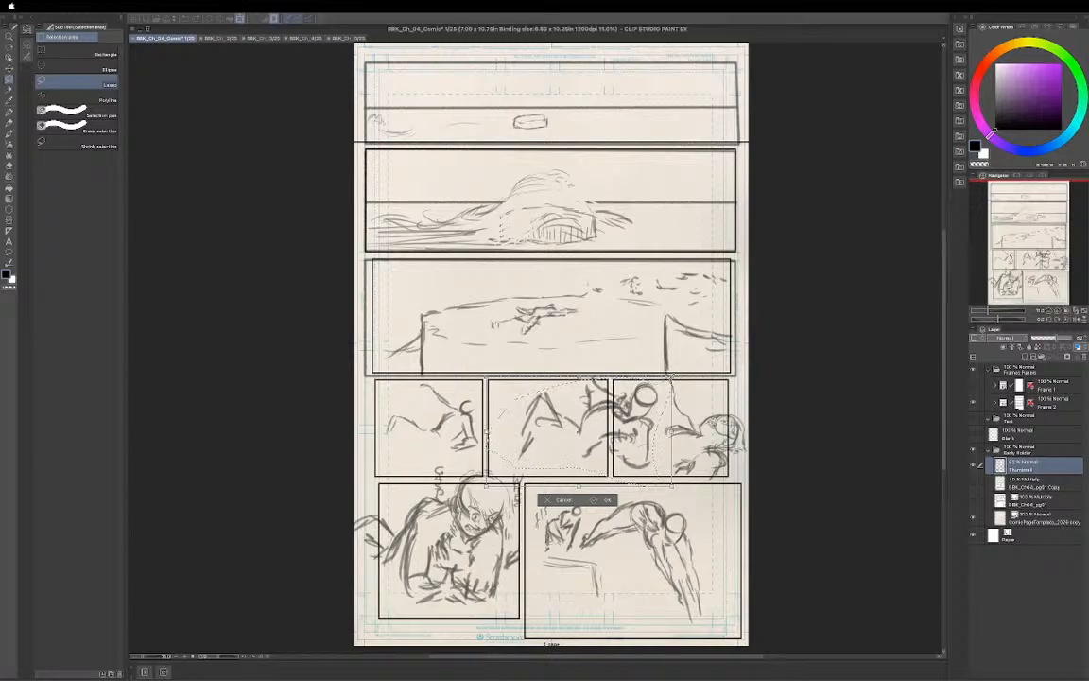
pyautogui.moveTo(642, 392); pyautogui.dragTo(586, 430)
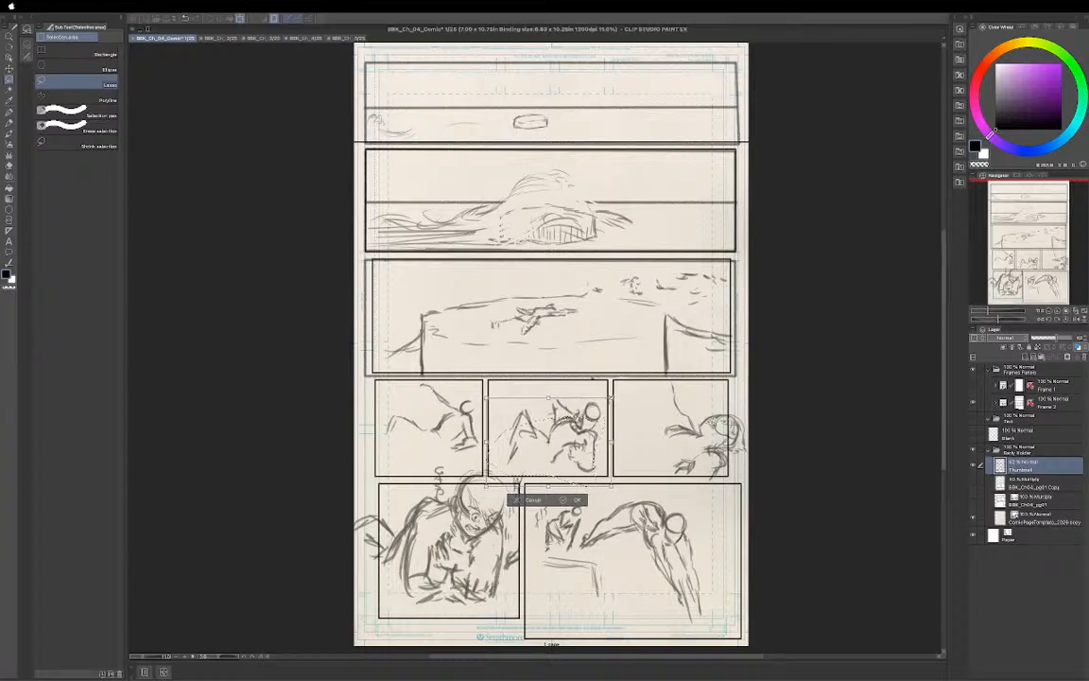
pyautogui.moveTo(605, 405); pyautogui.dragTo(613, 398)
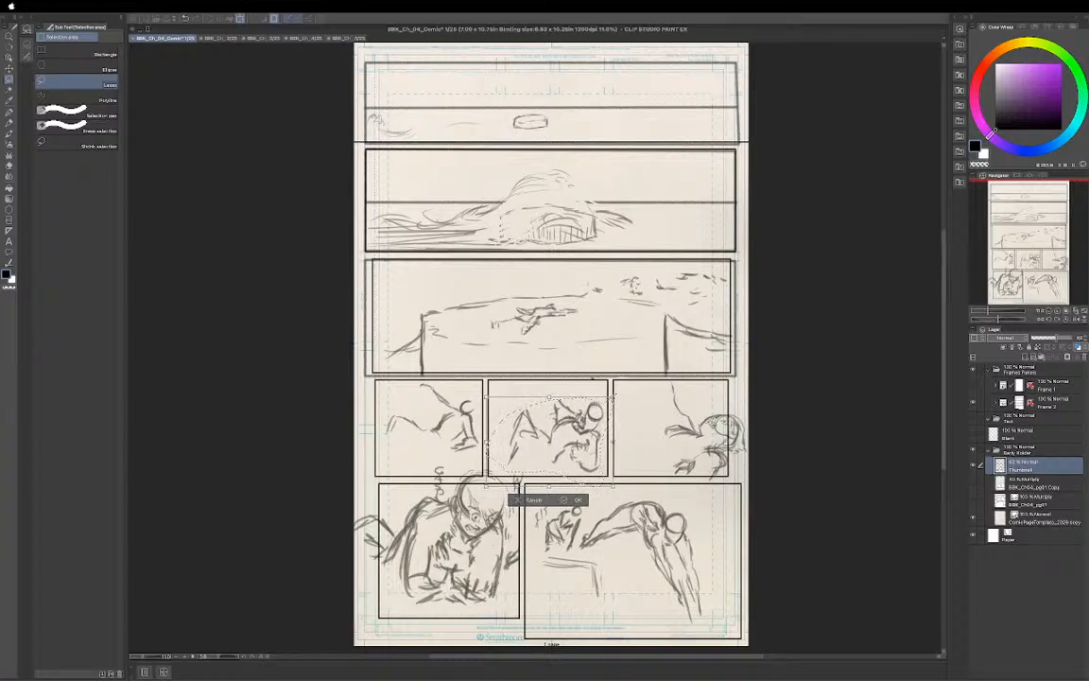
pyautogui.press('Return')
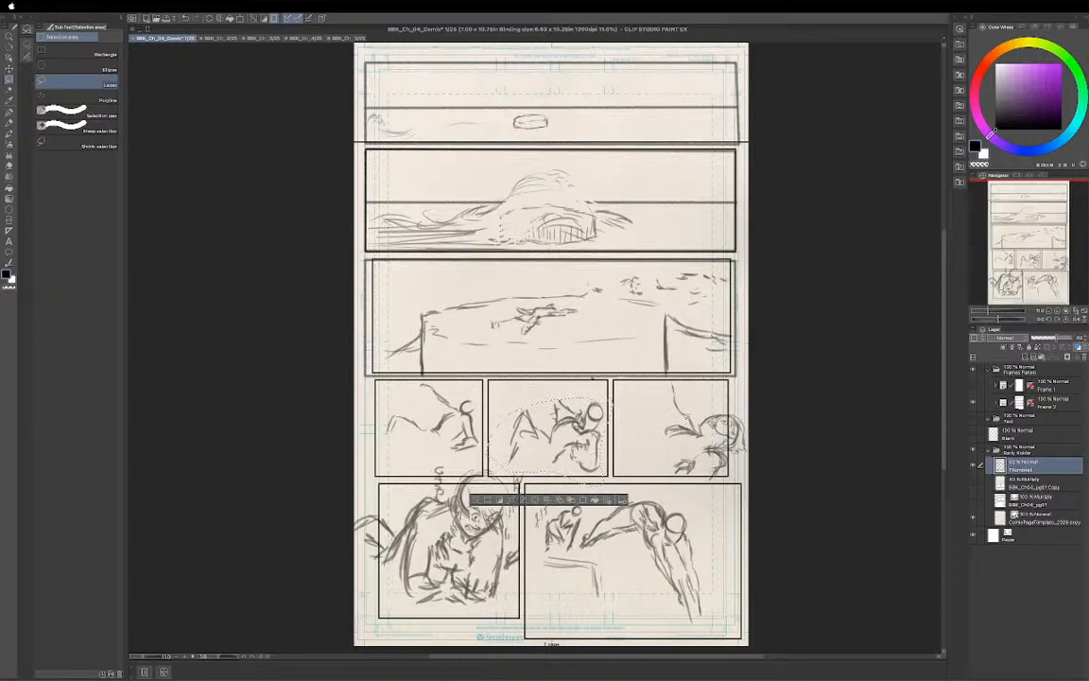
pyautogui.hotkey('ctrl', 'd')
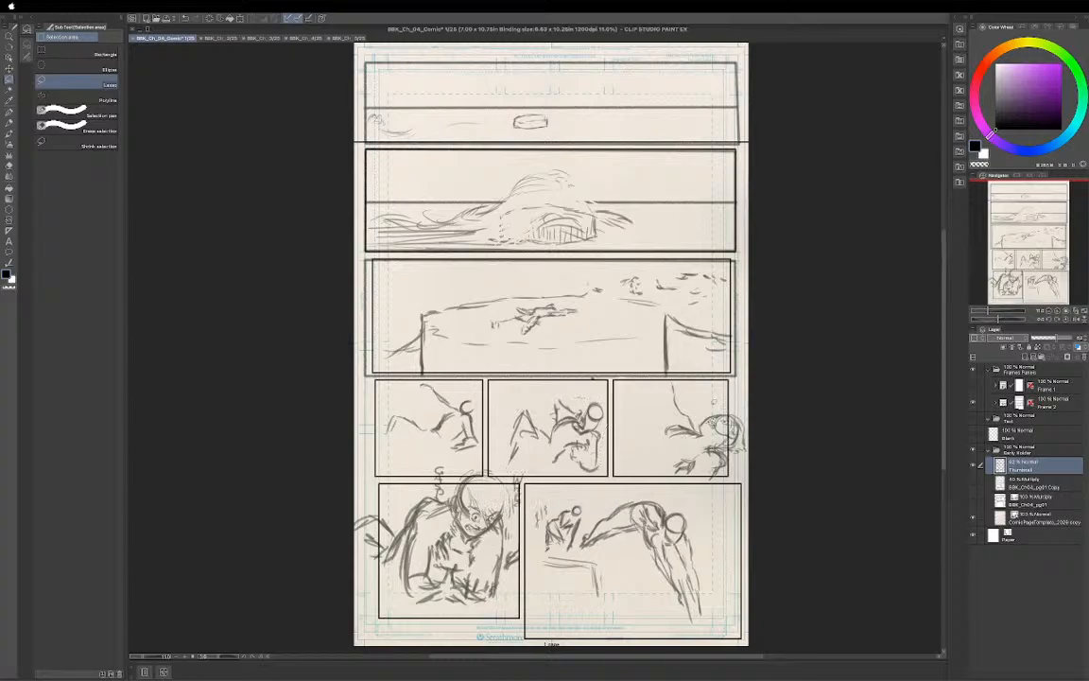
# Lasso the sketch in the third panel of the three-panel row, shift it left and enlarge it to fill the frame, and deselect.
pyautogui.moveTo(697, 384)
pyautogui.mouseDown()
pyautogui.moveTo(644, 411)
pyautogui.moveTo(649, 444)
pyautogui.moveTo(677, 479)
pyautogui.moveTo(734, 486)
pyautogui.moveTo(763, 436)
pyautogui.moveTo(753, 402)
pyautogui.moveTo(732, 381)
pyautogui.moveTo(696, 384)
pyautogui.mouseUp()
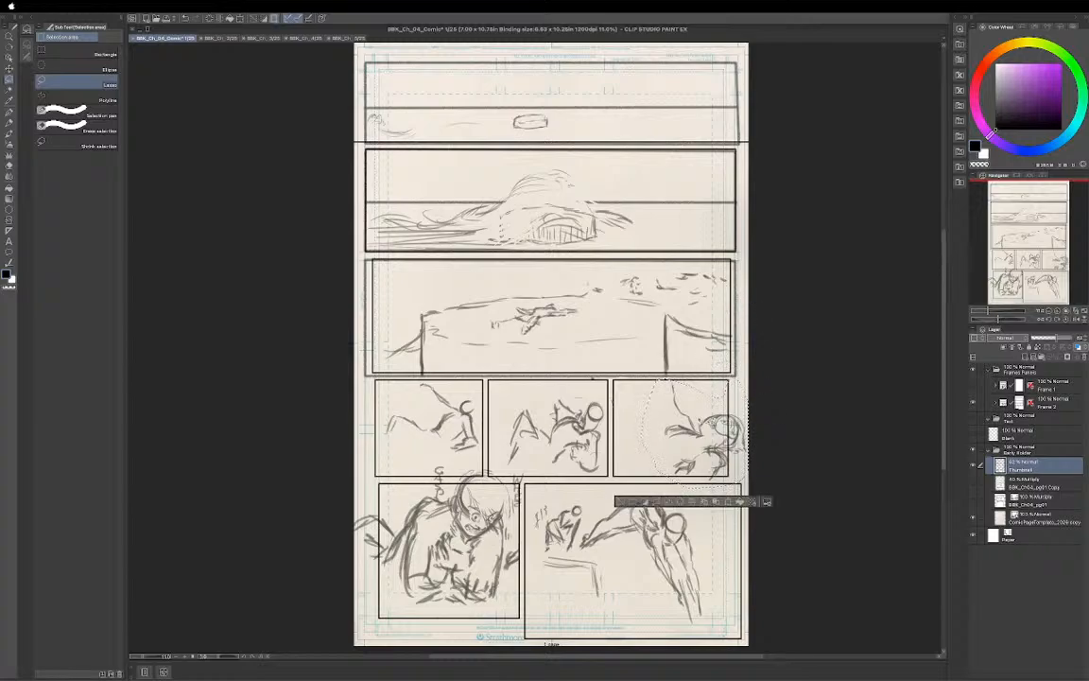
pyautogui.hotkey('ctrl', 't')
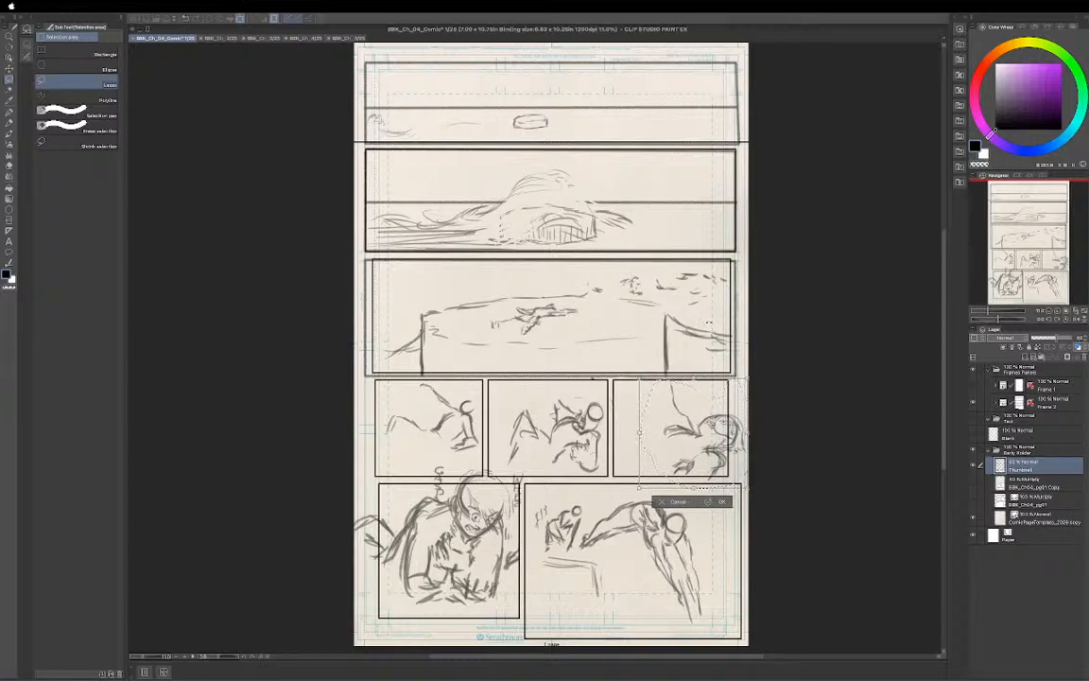
pyautogui.press('Left')
pyautogui.press('Left')
pyautogui.press('Left')
pyautogui.press('Left')
pyautogui.press('Left')
pyautogui.press('Left')
pyautogui.press('Left')
pyautogui.press('Left')
pyautogui.press('Left')
pyautogui.press('Left')
pyautogui.press('Left')
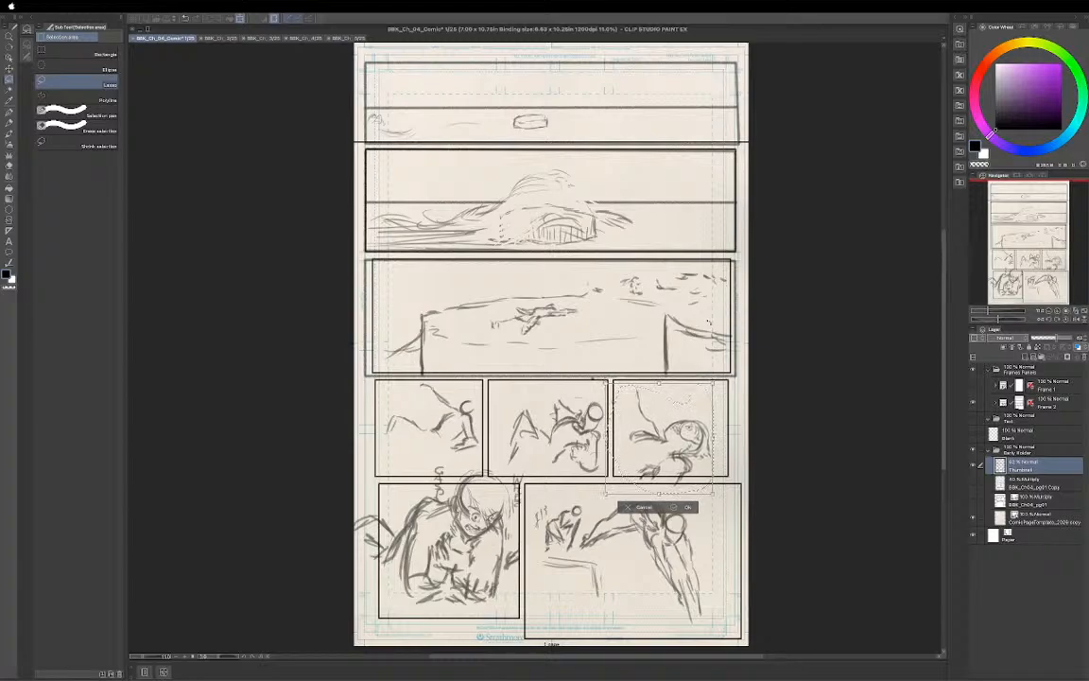
pyautogui.moveTo(606, 382); pyautogui.dragTo(603, 360)
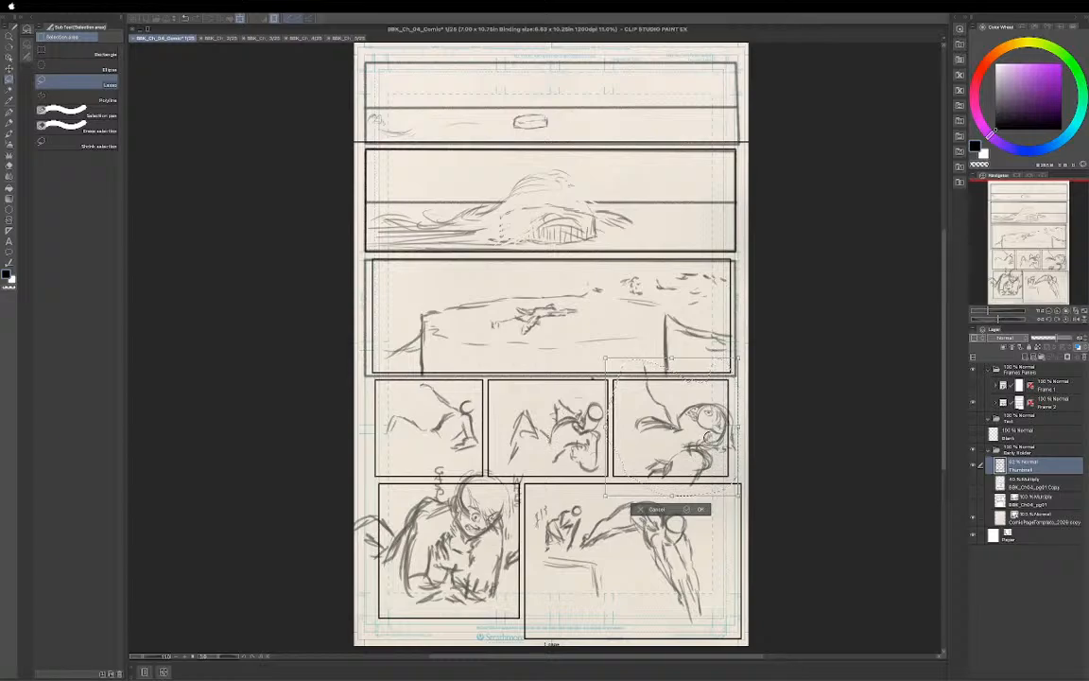
pyautogui.press('Return')
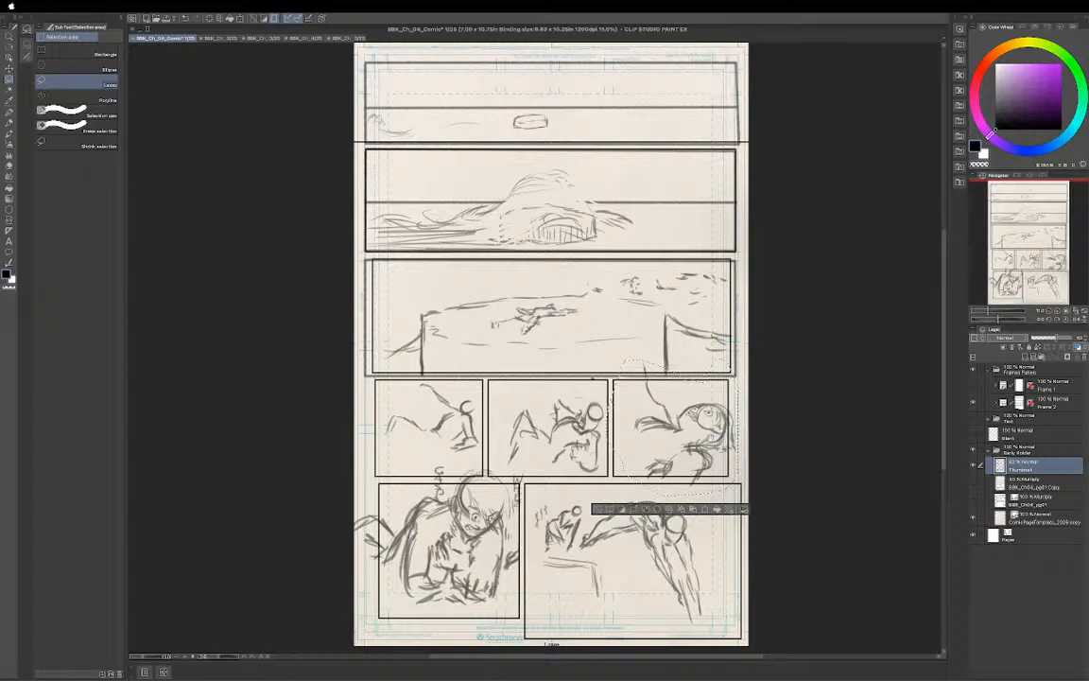
pyautogui.hotkey('ctrl', 'd')
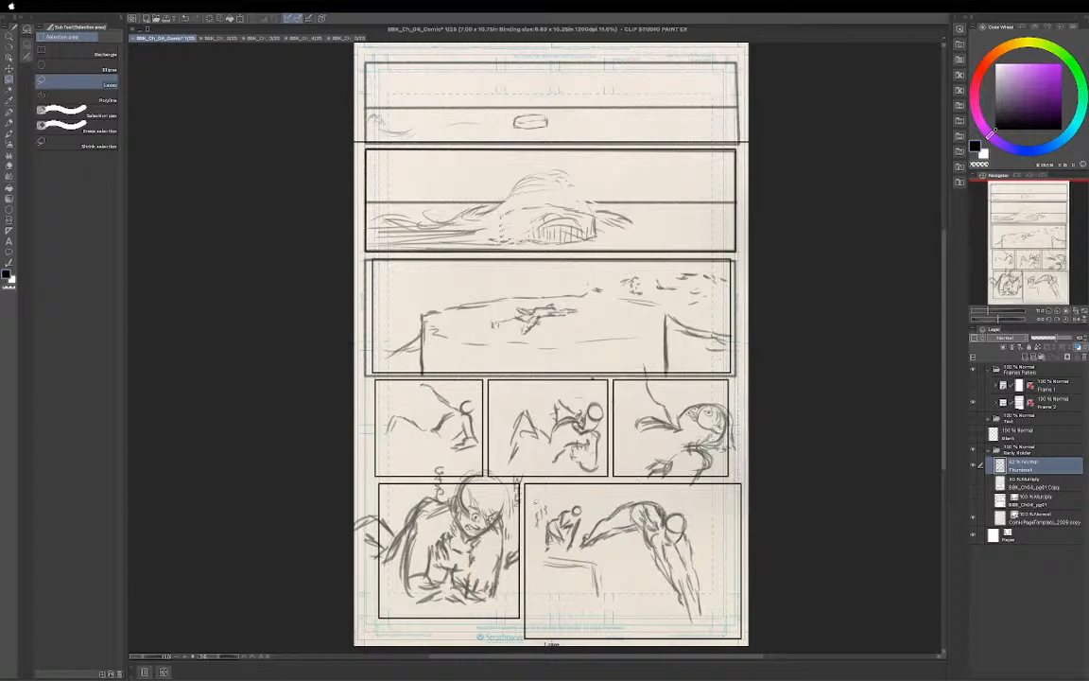
# Lasso the crouching-figure sketch in the lower-left panel, move it down and shrink it slightly to fit the frame, and deselect.
pyautogui.moveTo(527, 477)
pyautogui.mouseDown()
pyautogui.moveTo(484, 469)
pyautogui.moveTo(360, 482)
pyautogui.moveTo(353, 601)
pyautogui.moveTo(388, 621)
pyautogui.moveTo(496, 615)
pyautogui.moveTo(522, 598)
pyautogui.moveTo(534, 557)
pyautogui.moveTo(522, 487)
pyautogui.mouseUp()
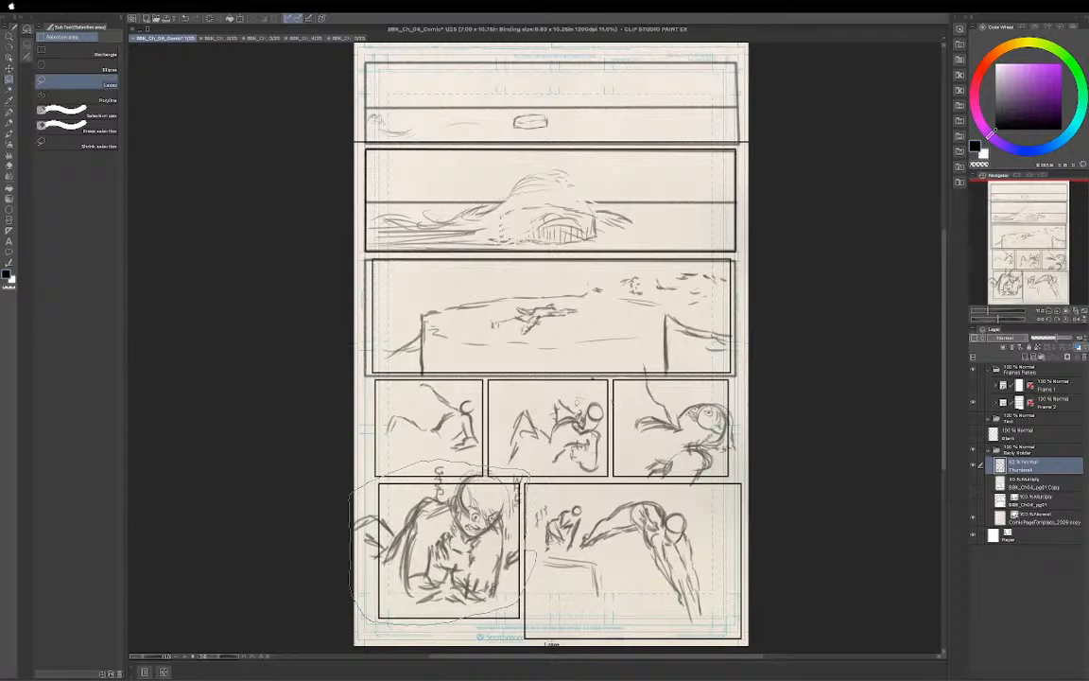
pyautogui.moveTo(355, 487); pyautogui.dragTo(358, 483)
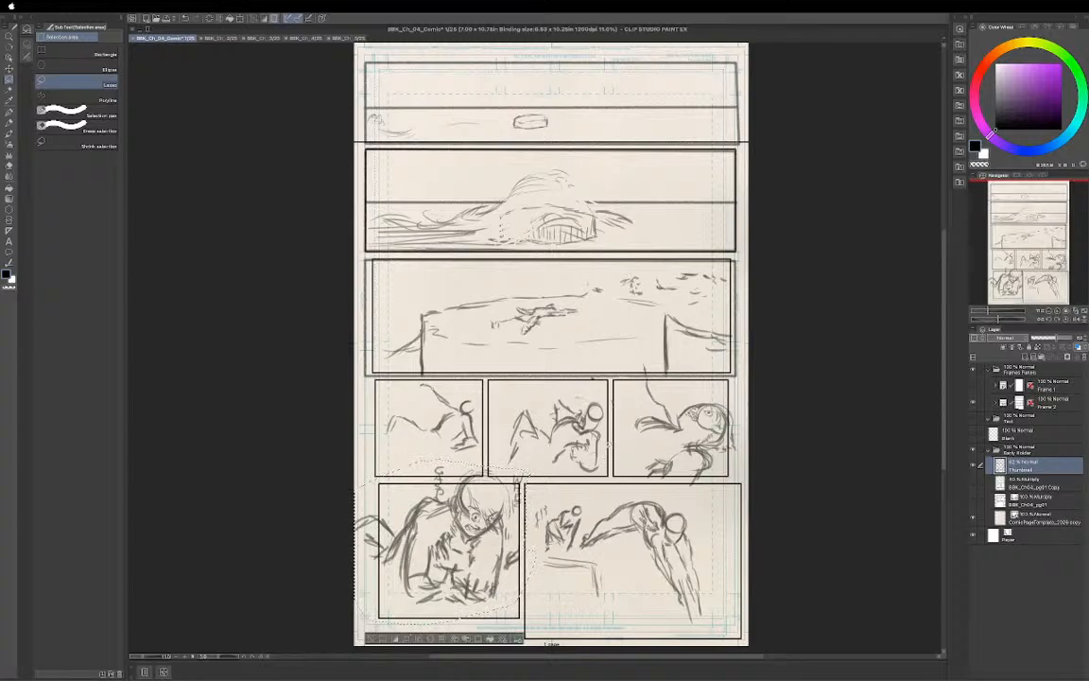
pyautogui.hotkey('ctrl', 't')
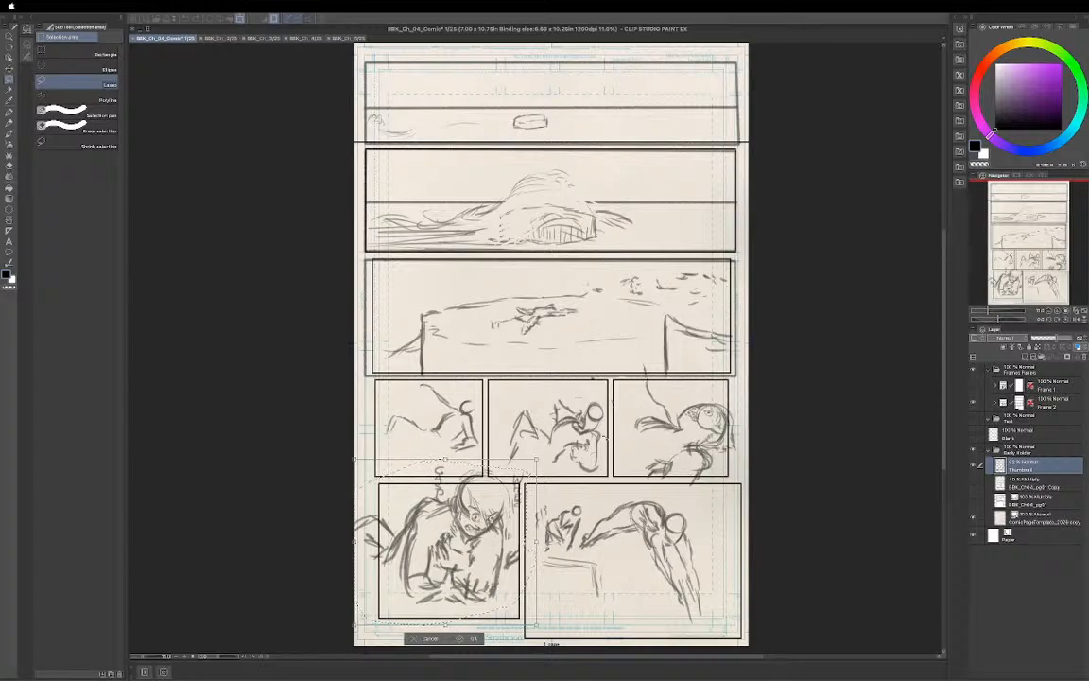
pyautogui.moveTo(448, 543); pyautogui.dragTo(448, 549)
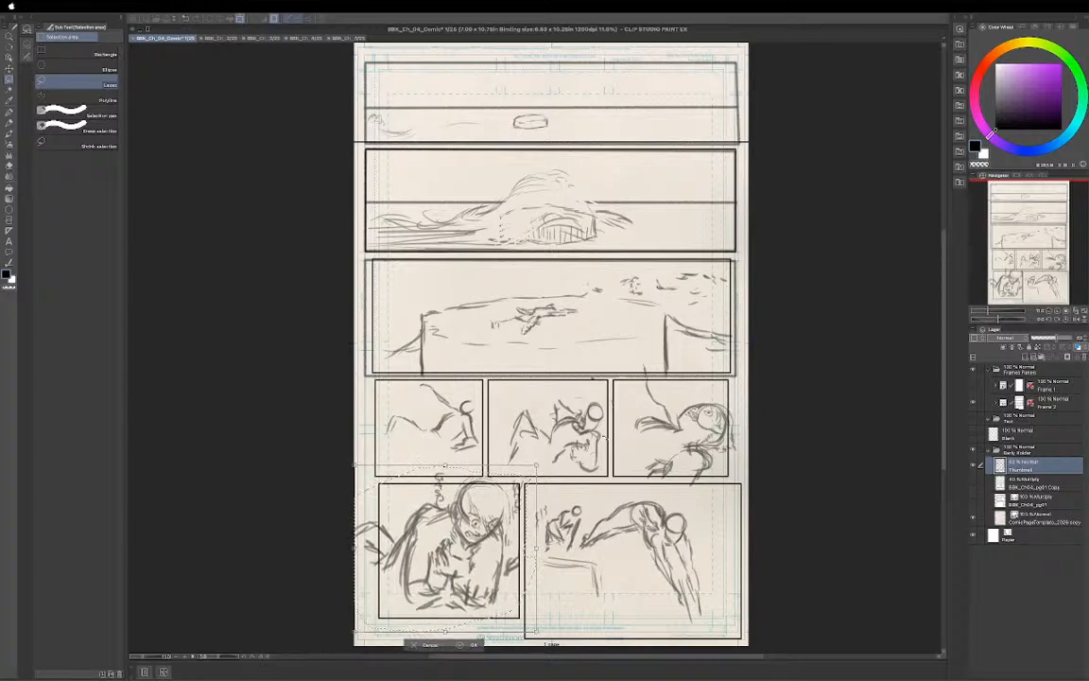
pyautogui.press('Down')
pyautogui.press('Down')
pyautogui.press('Down')
pyautogui.press('Down')
pyautogui.press('Down')
pyautogui.press('Down')
pyautogui.press('Down')
pyautogui.press('Down')
pyautogui.press('Down')
pyautogui.press('Down')
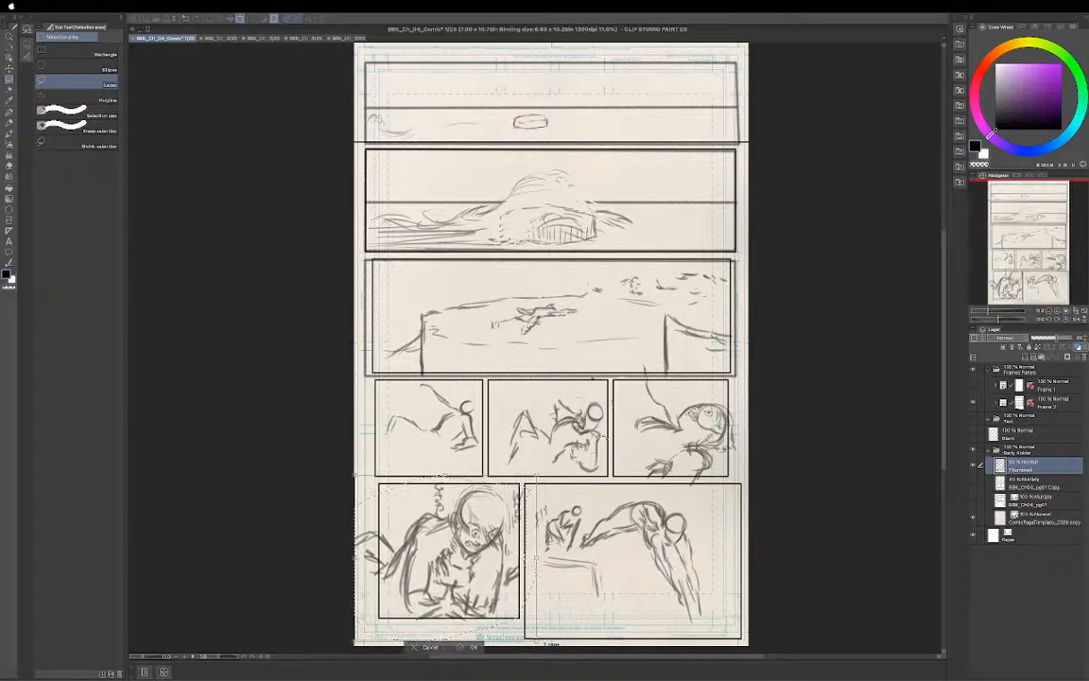
pyautogui.press('Down')
pyautogui.press('Down')
pyautogui.press('Down')
pyautogui.press('Down')
pyautogui.press('Down')
pyautogui.press('Down')
pyautogui.press('Down')
pyautogui.press('Down')
pyautogui.press('Down')
pyautogui.press('Down')
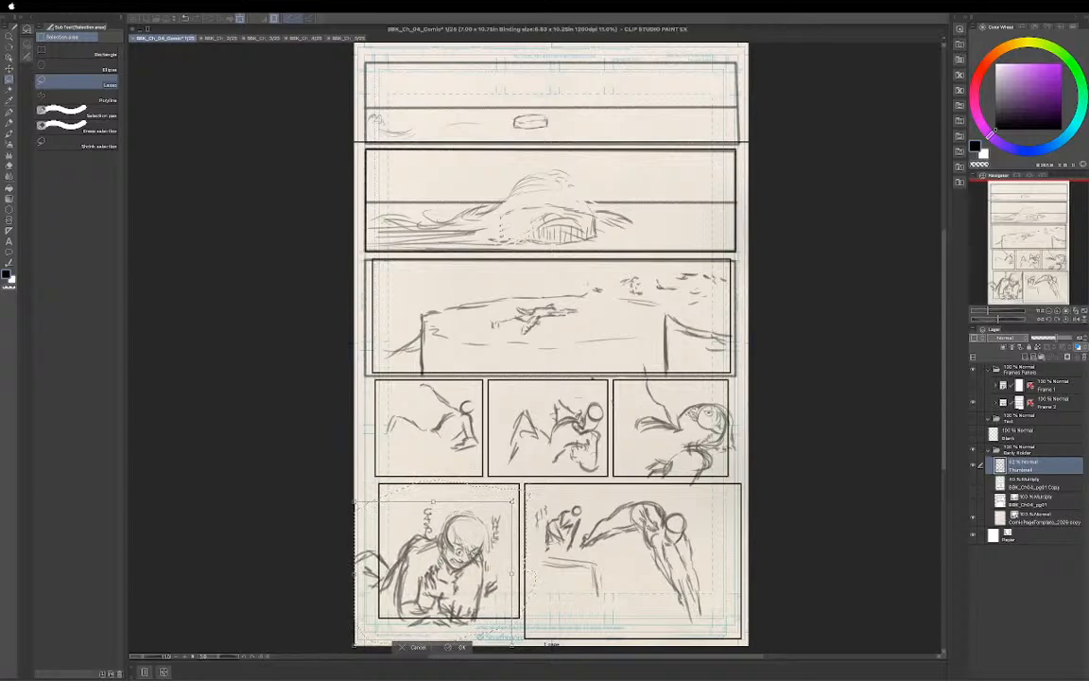
pyautogui.press('Down')
pyautogui.press('Down')
pyautogui.press('Down')
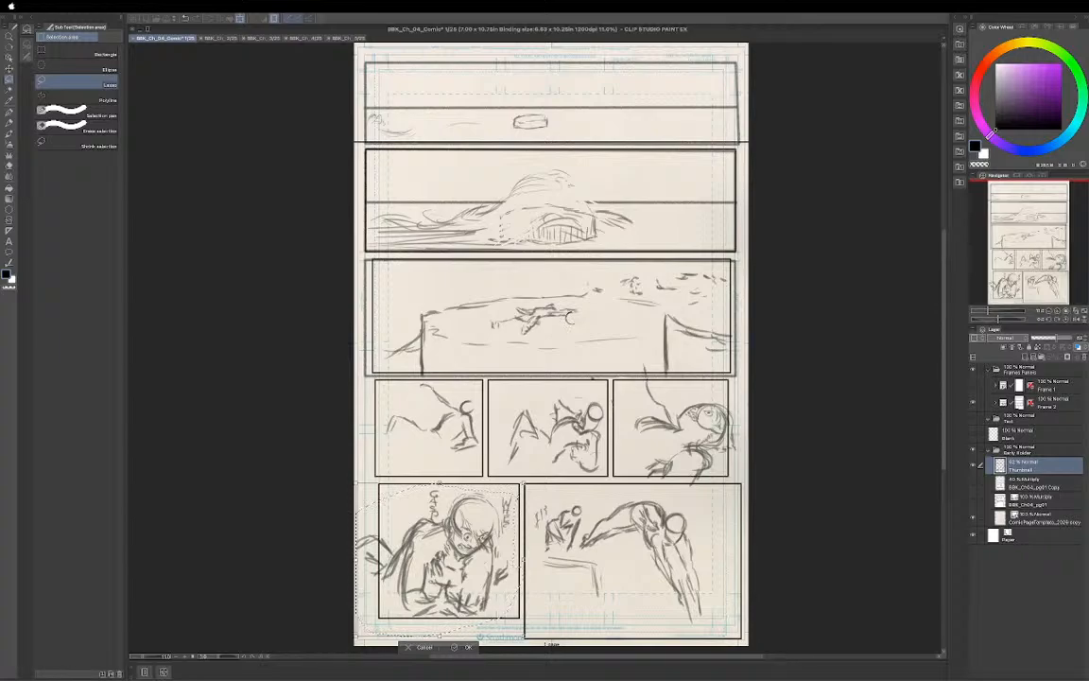
pyautogui.press('Return')
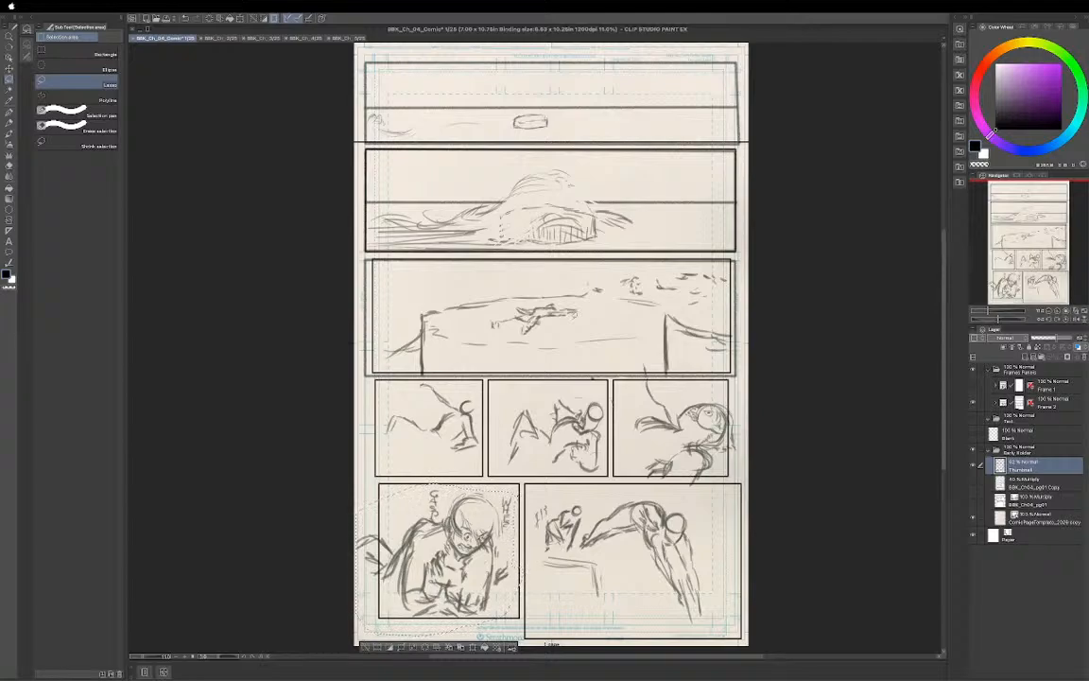
pyautogui.hotkey('ctrl', 'd')
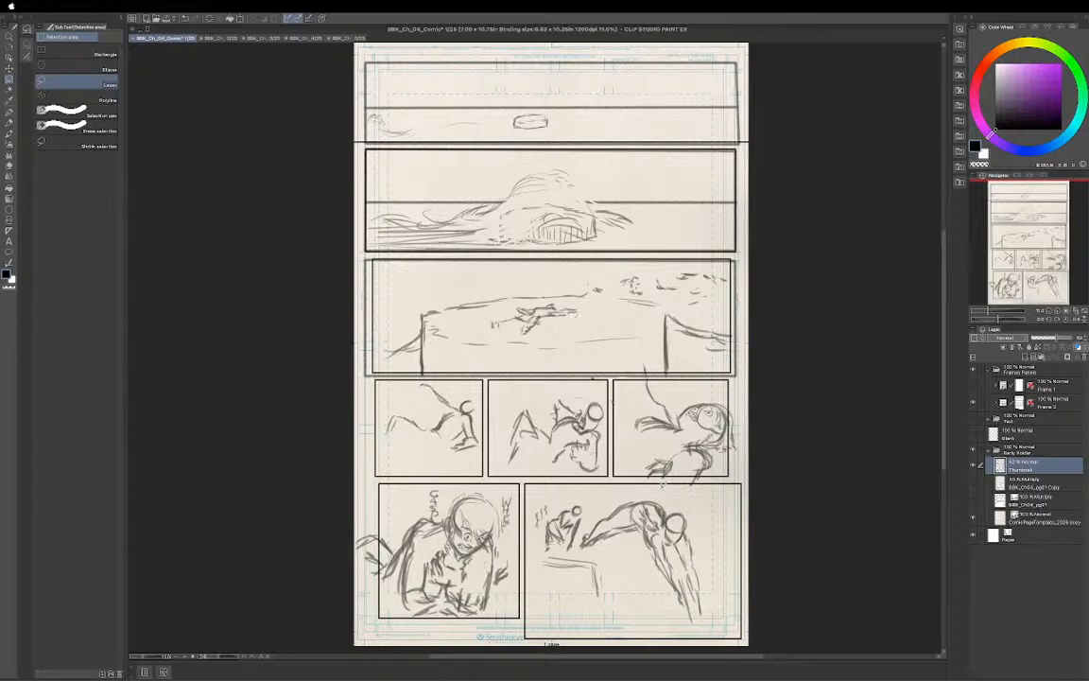
# Pencil rough ground strokes along the bottom of the lower-right panel on the Thumbnail layer and save the page.
pyautogui.press('p')
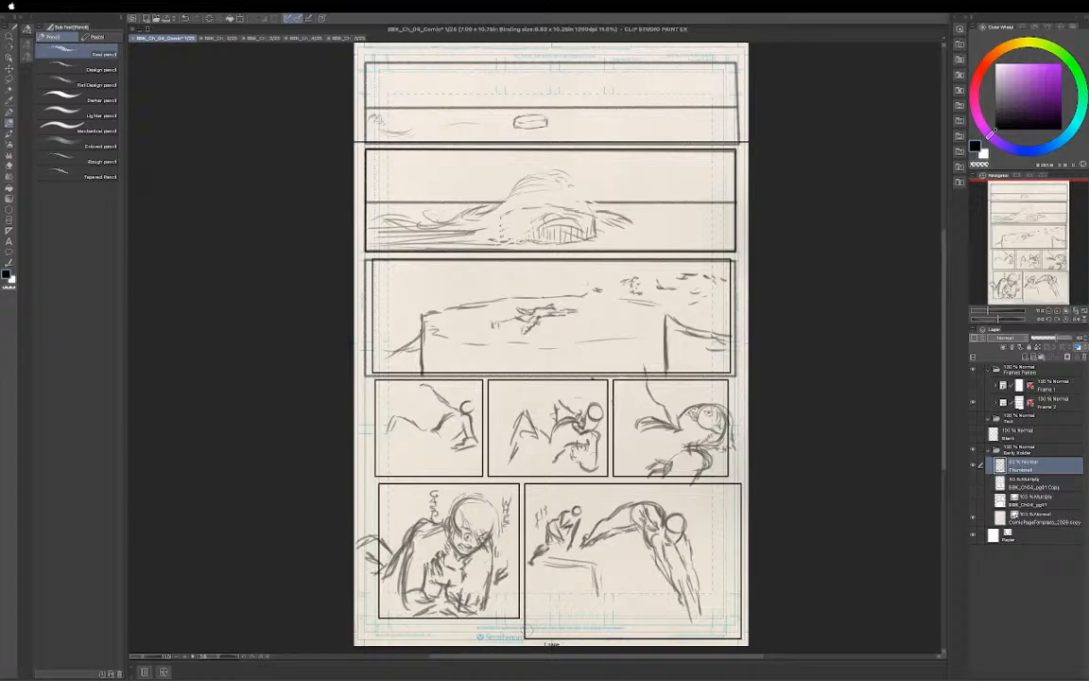
pyautogui.moveTo(531, 627); pyautogui.dragTo(690, 609)
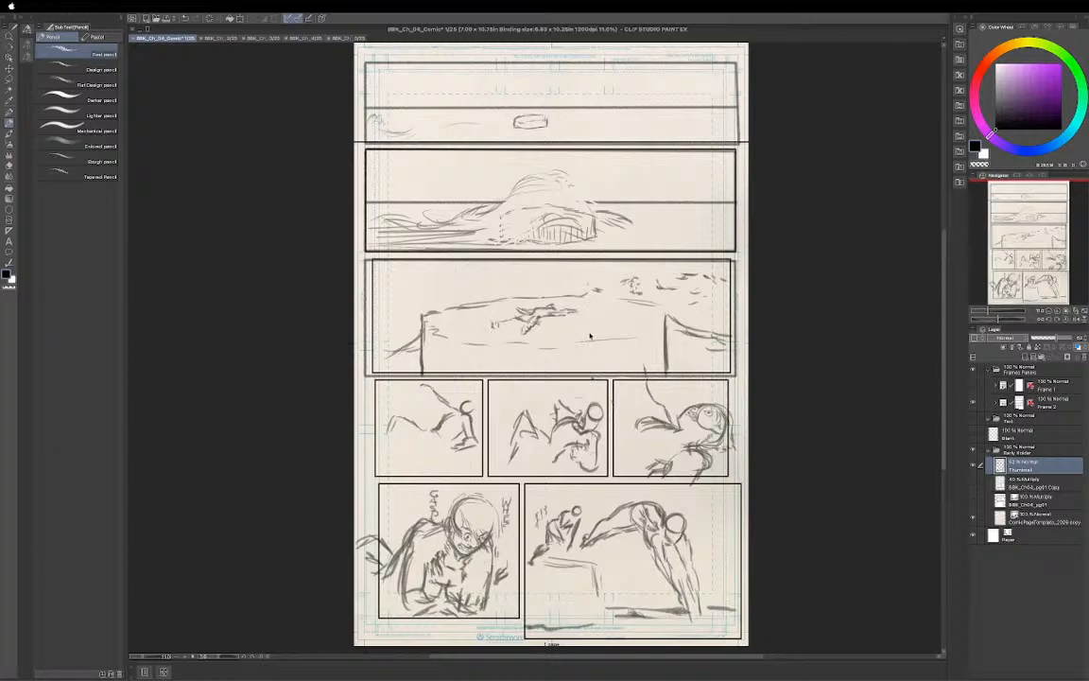
pyautogui.hotkey('ctrl', 's')
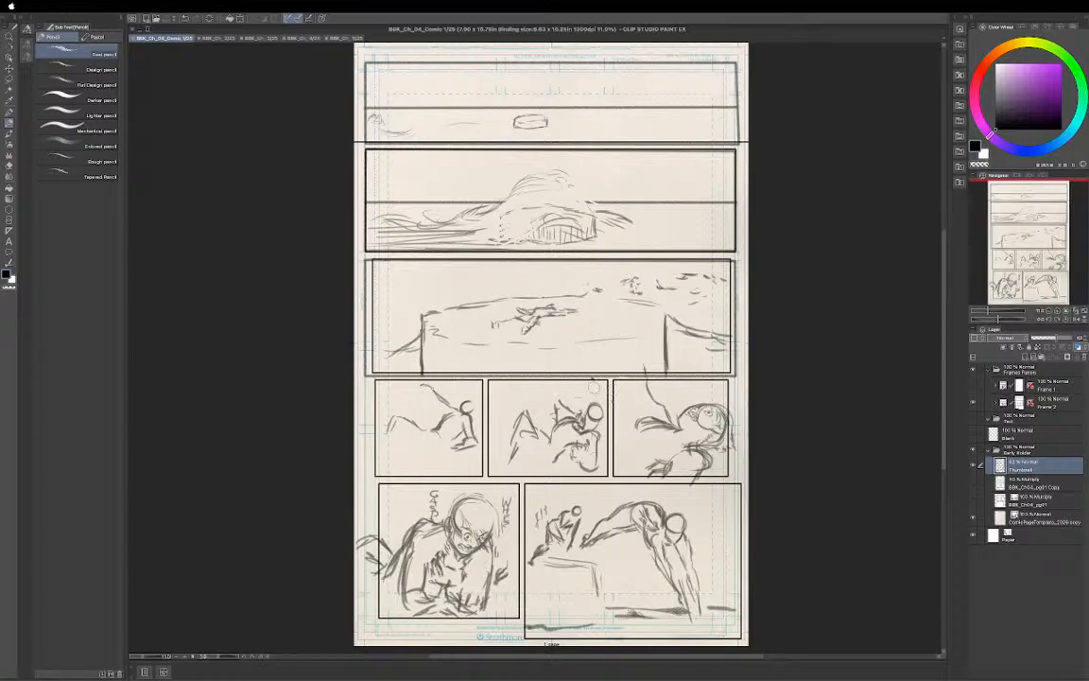
# Switch to page 2 of the comic and collapse the folder containing its Thumbnail layer.
pyautogui.click(198, 38)
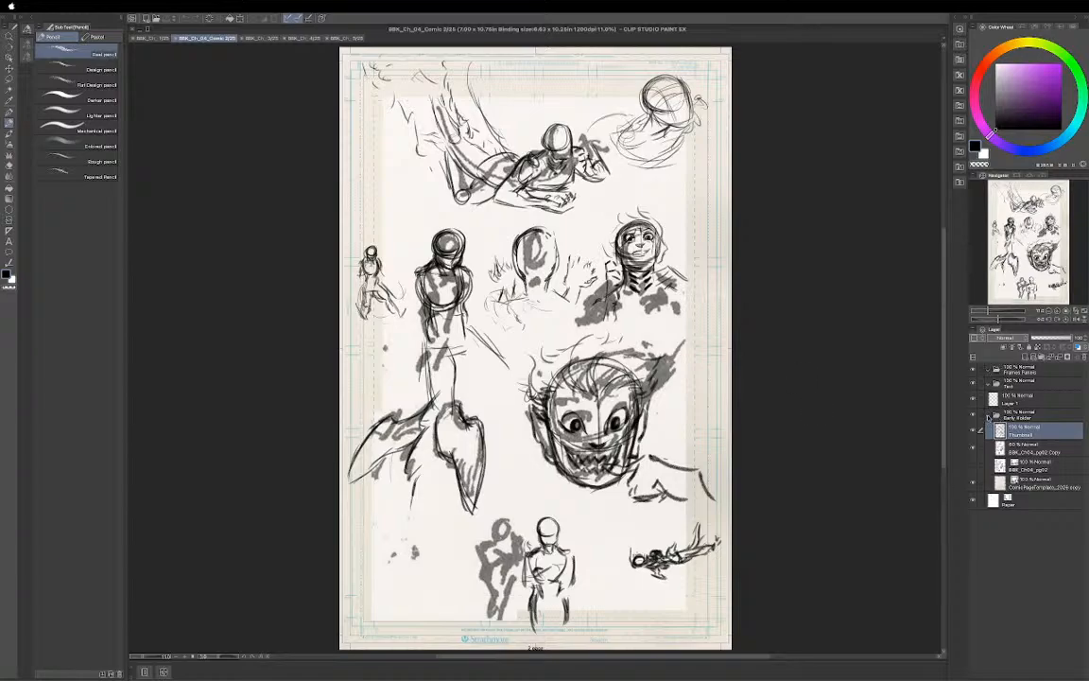
pyautogui.click(987, 414)
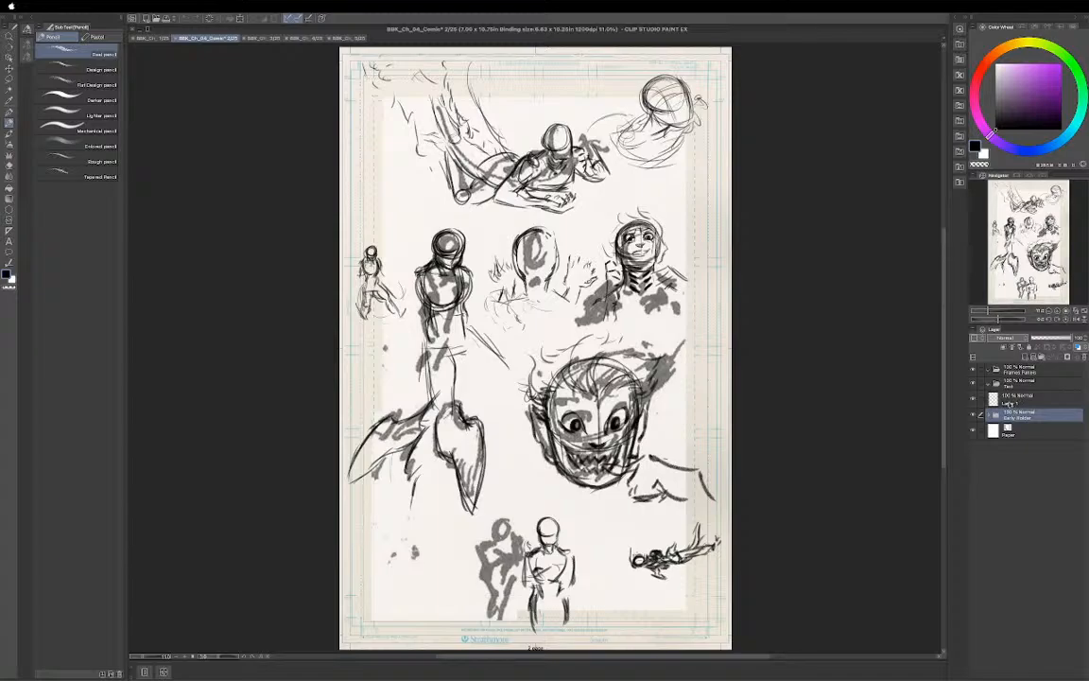
# Rename Layer 1, directly below the Text folder, as Black and select the topmost folder in the layer stack.
pyautogui.doubleClick(1010, 403)
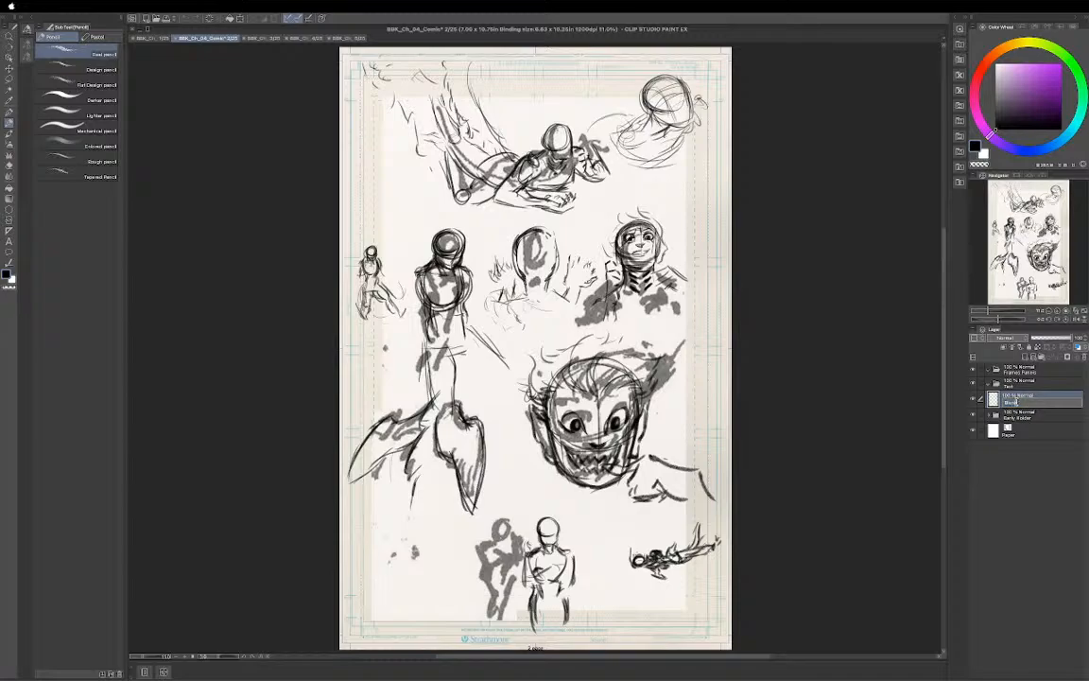
pyautogui.press('Return')
pyautogui.click(1008, 386)
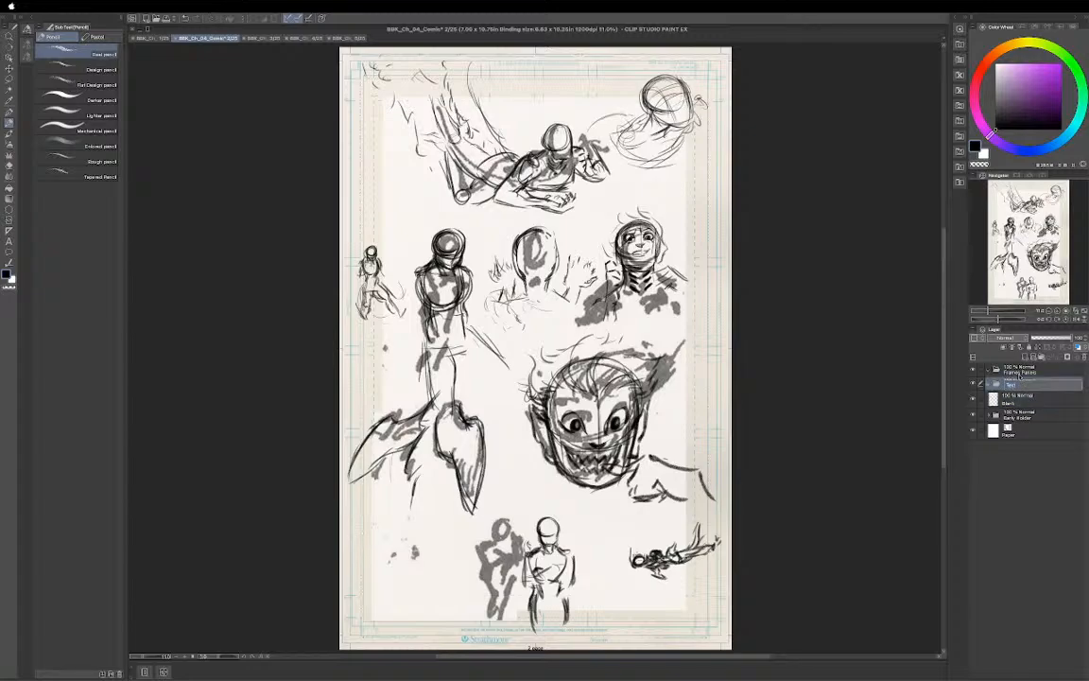
pyautogui.click(1018, 370)
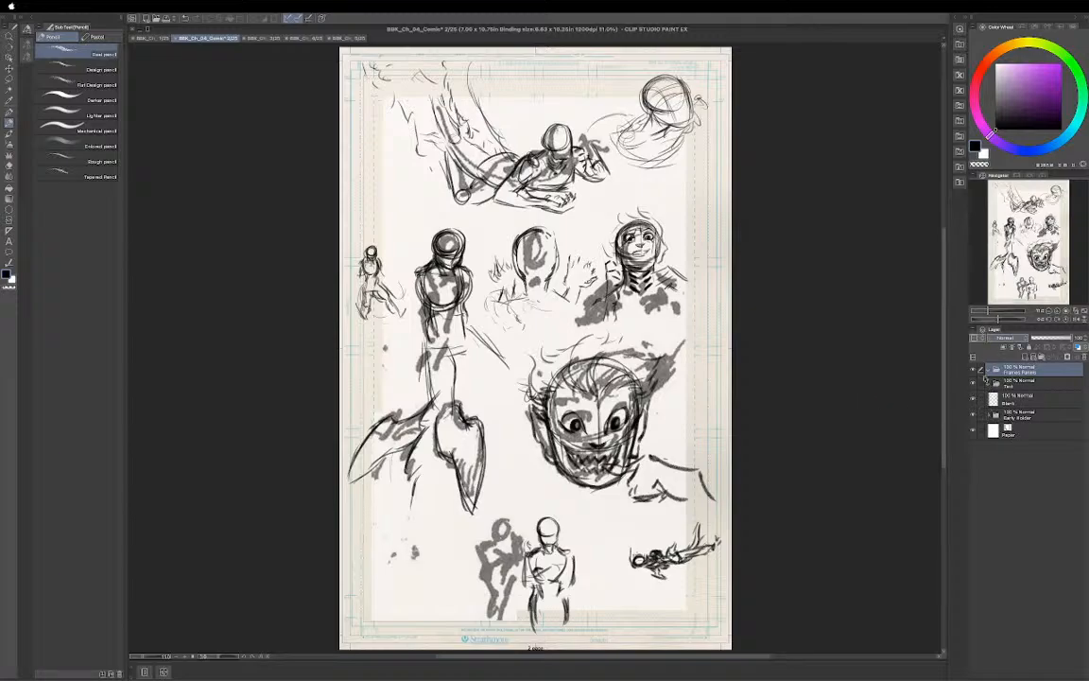
# Expand the folder containing the Thumbnail layer and hide its BBK_Ch04_pg02 Copy layer, leaving the Thumbnail sketches visible.
pyautogui.click(984, 414)
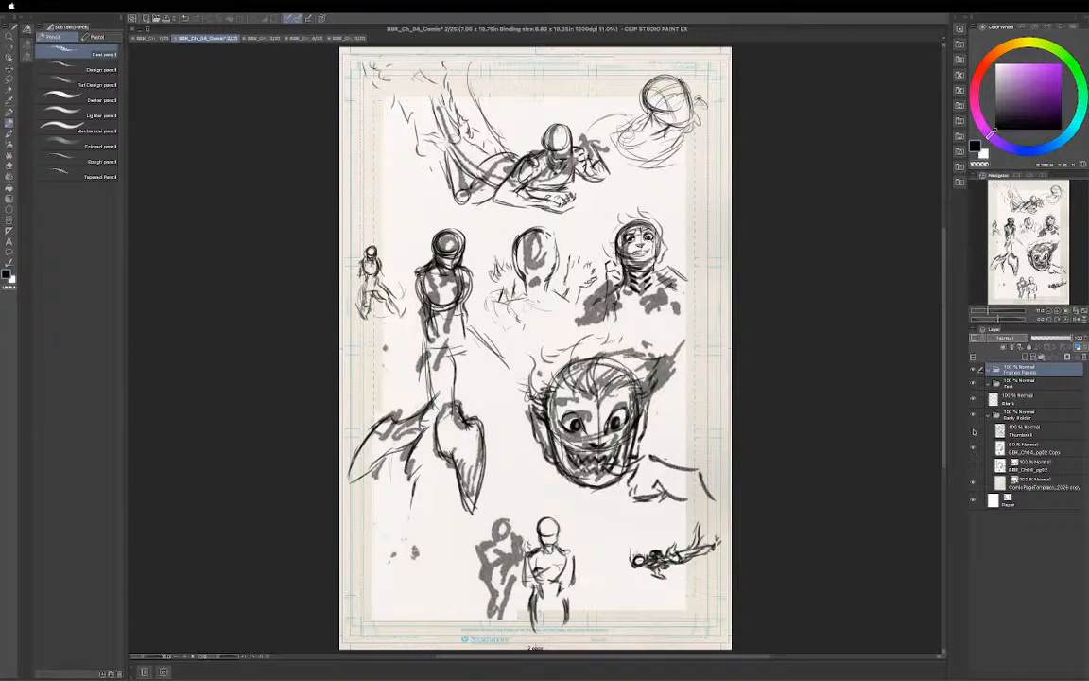
pyautogui.click(974, 432)
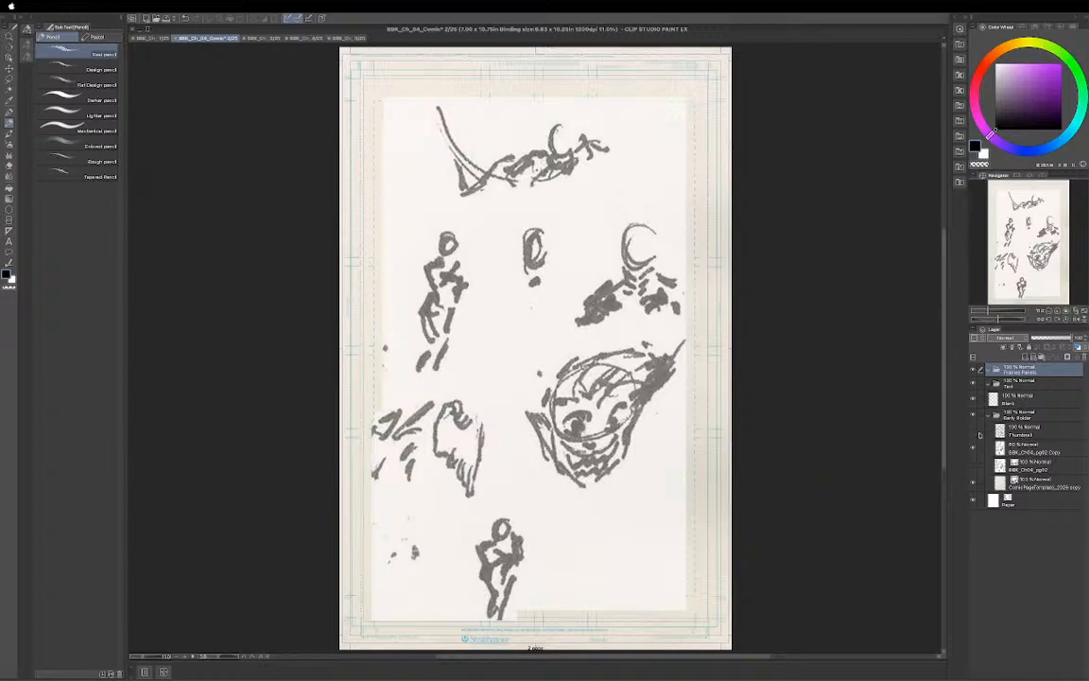
pyautogui.click(974, 432)
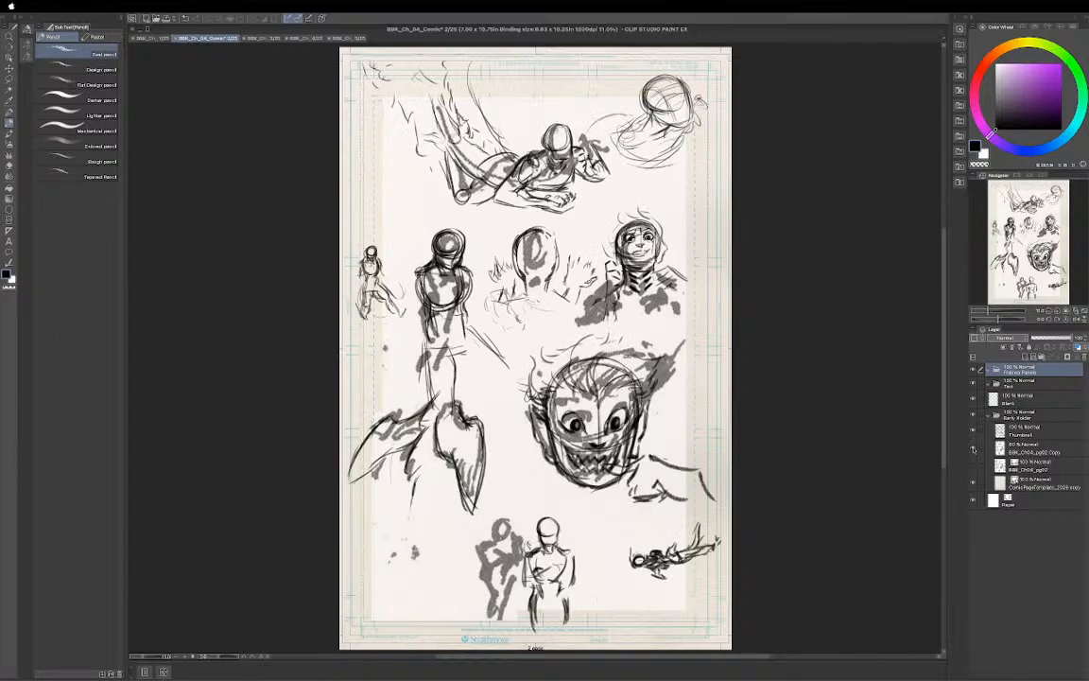
pyautogui.click(974, 450)
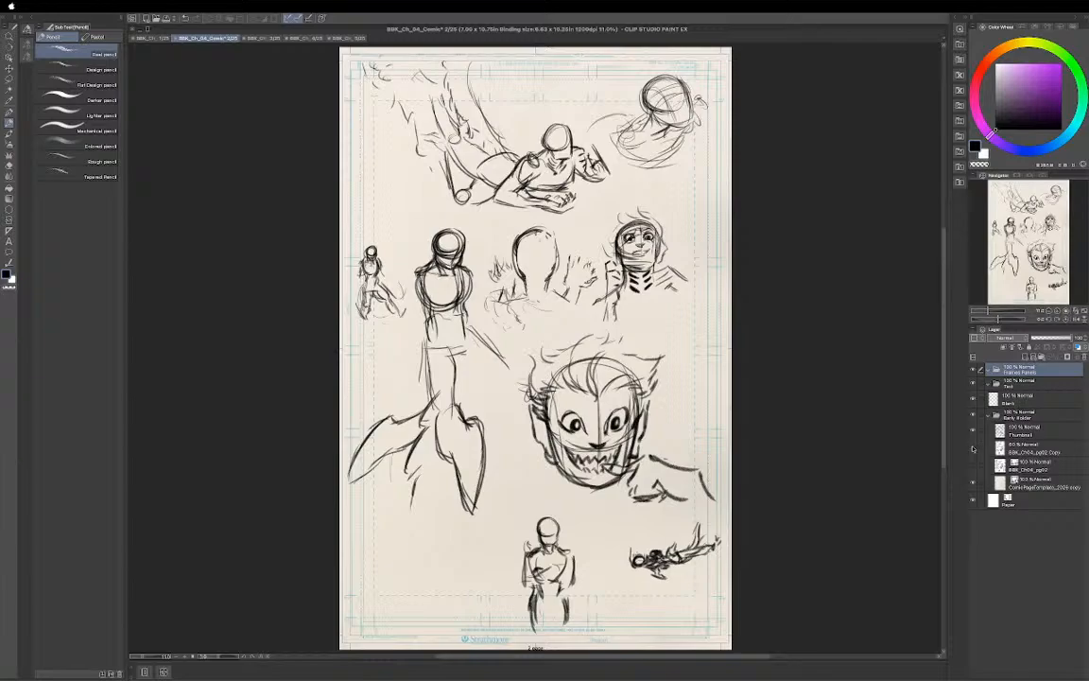
# Fade the reclining figure at the top of page 2 on the Thumbnail layer with the Kneaded eraser.
pyautogui.click(1019, 436)
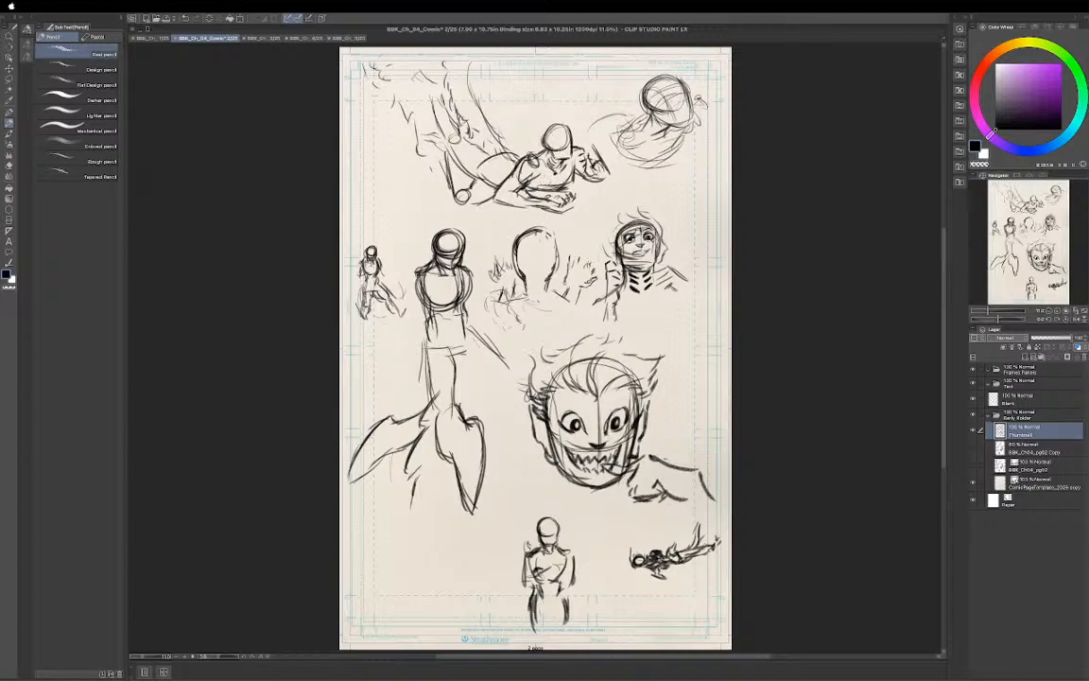
pyautogui.press('e')
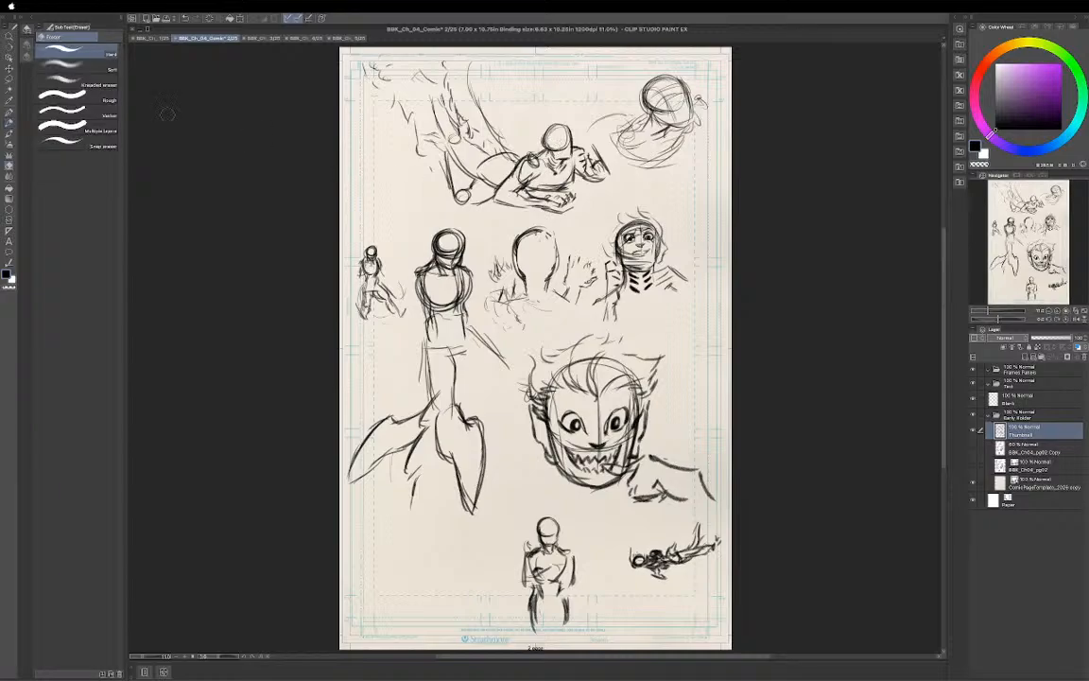
pyautogui.click(105, 85)
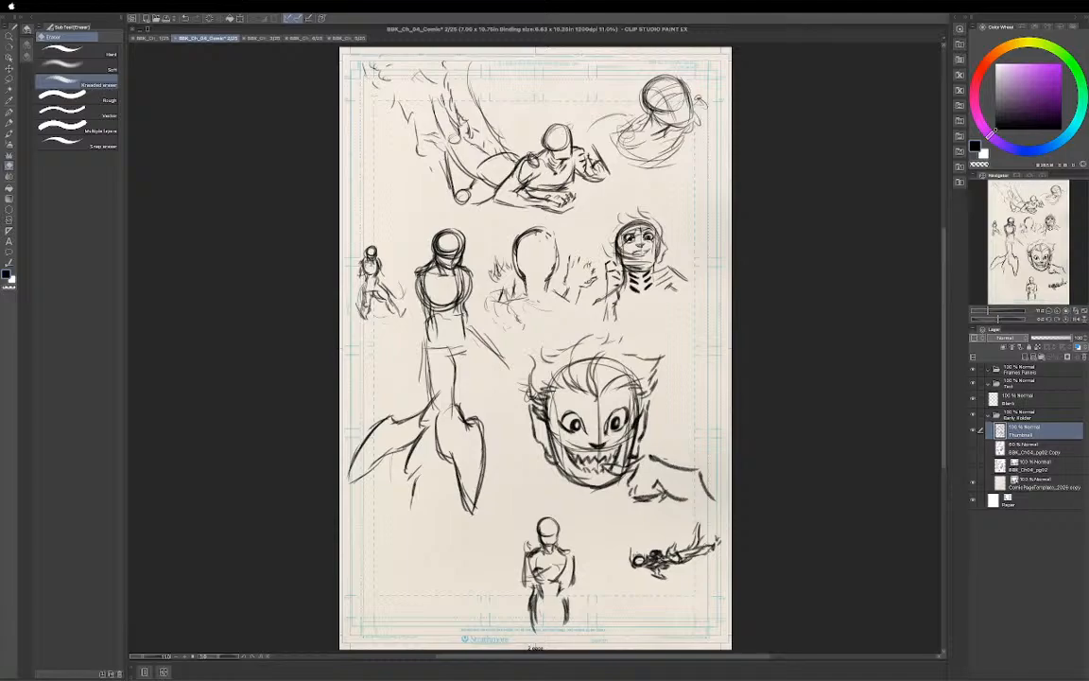
pyautogui.moveTo(535, 131)
pyautogui.mouseDown()
pyautogui.moveTo(548, 157)
pyautogui.moveTo(504, 115)
pyautogui.moveTo(515, 143)
pyautogui.moveTo(485, 140)
pyautogui.moveTo(539, 137)
pyautogui.moveTo(544, 160)
pyautogui.moveTo(520, 156)
pyautogui.moveTo(529, 142)
pyautogui.moveTo(540, 149)
pyautogui.moveTo(529, 131)
pyautogui.moveTo(467, 169)
pyautogui.mouseUp()
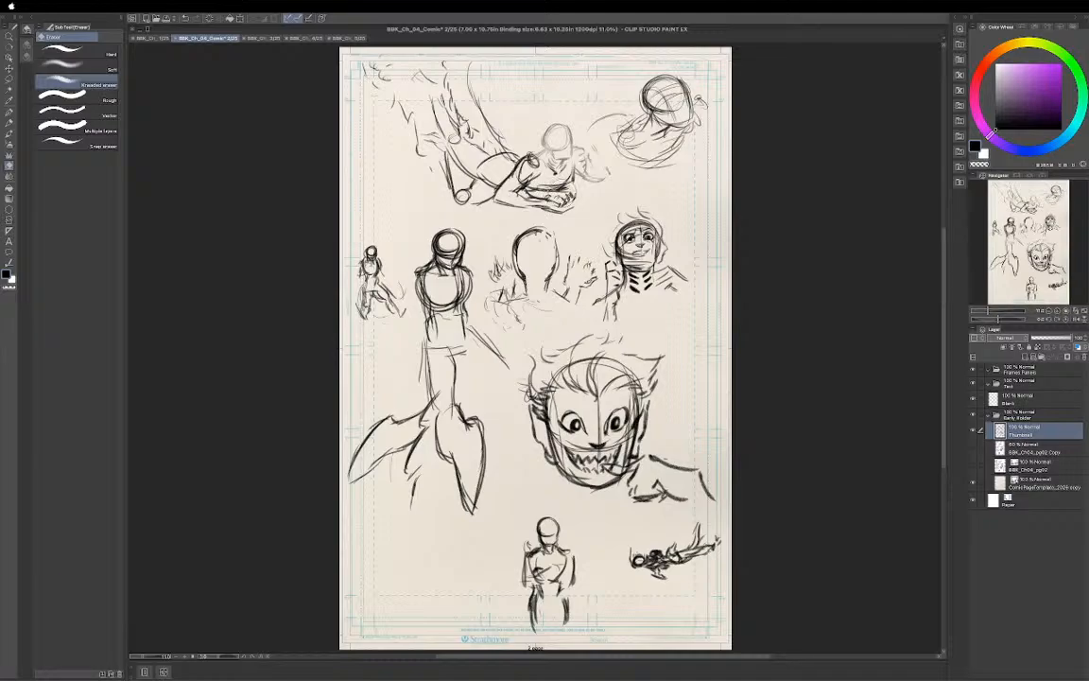
pyautogui.moveTo(565, 197)
pyautogui.mouseDown()
pyautogui.moveTo(392, 168)
pyautogui.moveTo(433, 182)
pyautogui.moveTo(443, 172)
pyautogui.moveTo(388, 99)
pyautogui.moveTo(402, 113)
pyautogui.mouseUp()
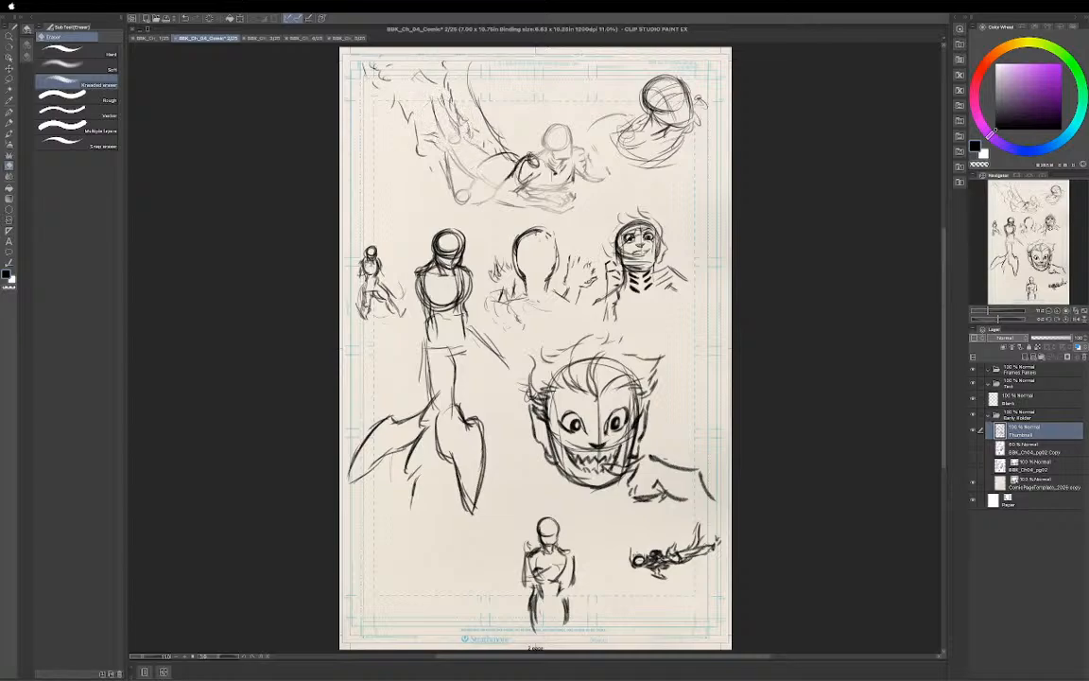
pyautogui.moveTo(501, 160)
pyautogui.mouseDown()
pyautogui.moveTo(478, 138)
pyautogui.moveTo(462, 167)
pyautogui.moveTo(477, 151)
pyautogui.moveTo(469, 135)
pyautogui.moveTo(498, 118)
pyautogui.moveTo(515, 152)
pyautogui.moveTo(484, 151)
pyautogui.moveTo(524, 140)
pyautogui.moveTo(532, 146)
pyautogui.moveTo(494, 134)
pyautogui.moveTo(555, 181)
pyautogui.moveTo(569, 172)
pyautogui.moveTo(567, 146)
pyautogui.moveTo(484, 133)
pyautogui.moveTo(473, 185)
pyautogui.moveTo(509, 149)
pyautogui.moveTo(535, 163)
pyautogui.moveTo(444, 156)
pyautogui.moveTo(463, 194)
pyautogui.moveTo(468, 185)
pyautogui.moveTo(567, 196)
pyautogui.moveTo(496, 184)
pyautogui.moveTo(518, 168)
pyautogui.moveTo(520, 179)
pyautogui.moveTo(515, 170)
pyautogui.mouseUp()
# Pencil the reclining figure anew over its faded lines, redrawing the head, shoulders, torso, hips, arms and raised hand.
pyautogui.press('p')
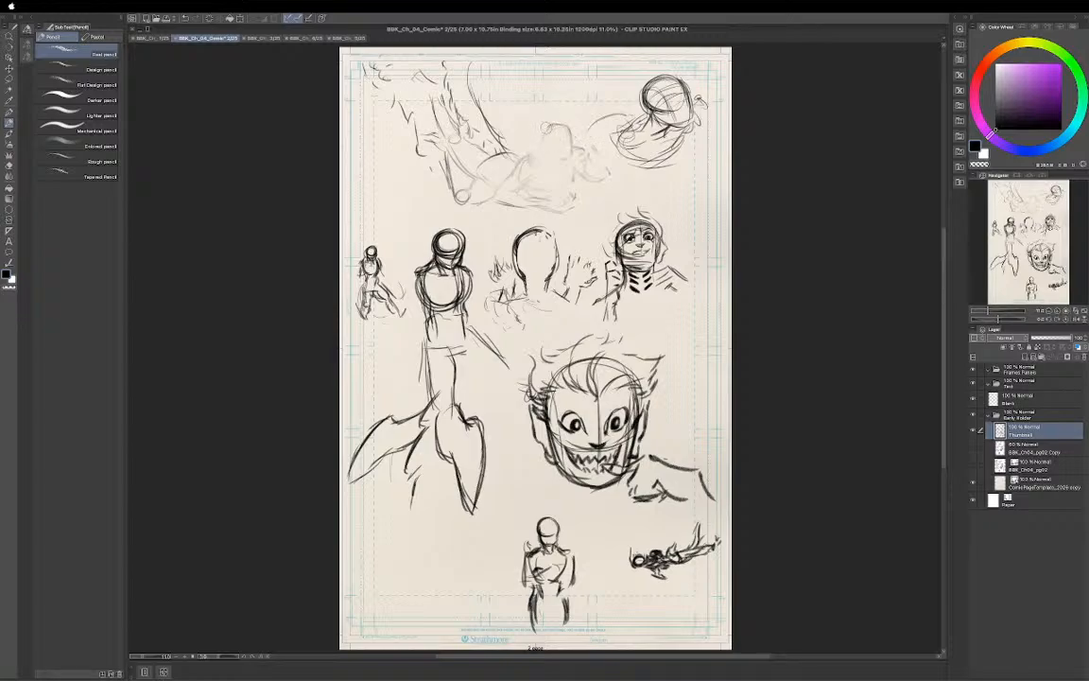
pyautogui.moveTo(543, 150)
pyautogui.mouseDown()
pyautogui.moveTo(541, 141)
pyautogui.moveTo(574, 143)
pyautogui.moveTo(550, 157)
pyautogui.moveTo(572, 153)
pyautogui.mouseUp()
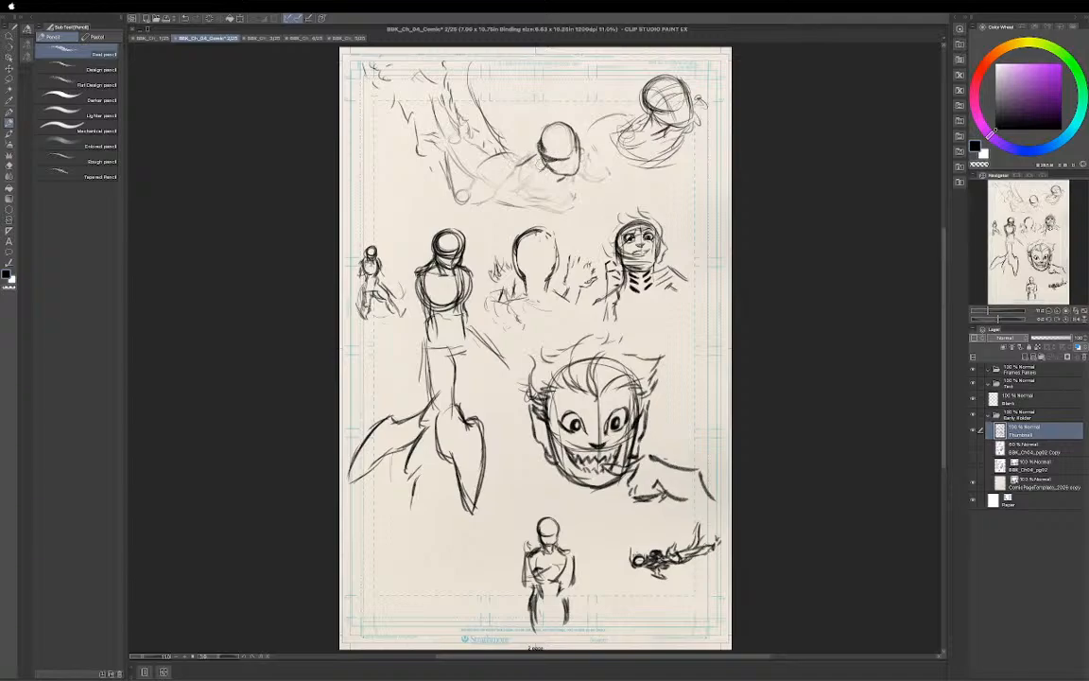
pyautogui.moveTo(527, 160); pyautogui.dragTo(511, 172)
pyautogui.moveTo(581, 143); pyautogui.dragTo(594, 148)
pyautogui.moveTo(547, 199); pyautogui.dragTo(513, 189)
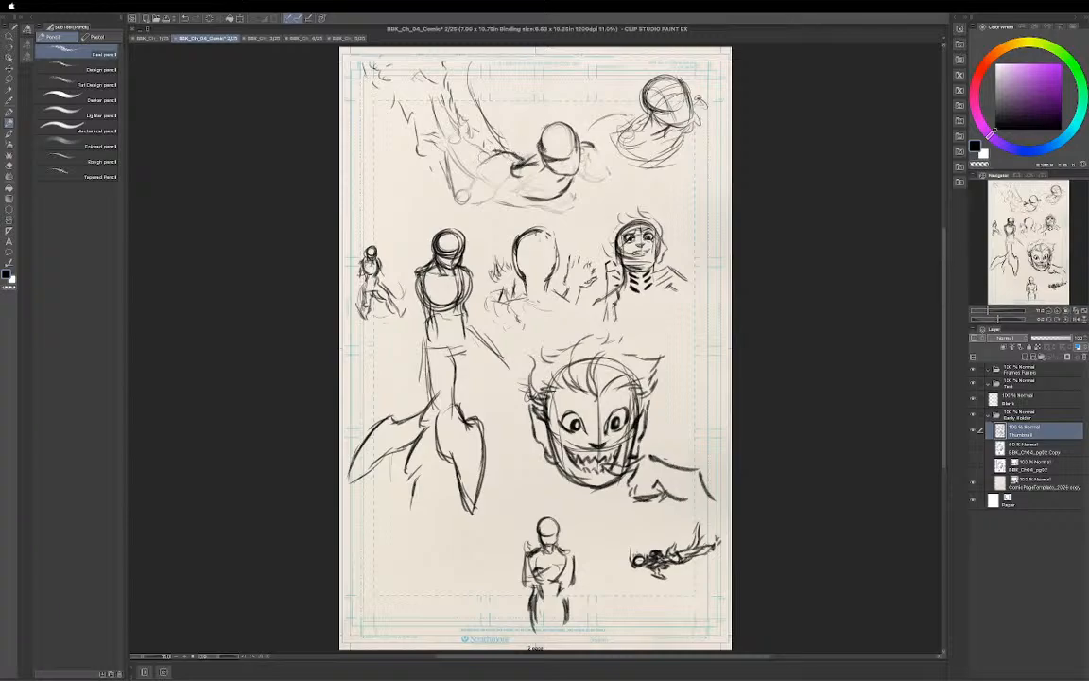
pyautogui.moveTo(478, 159); pyautogui.dragTo(481, 194)
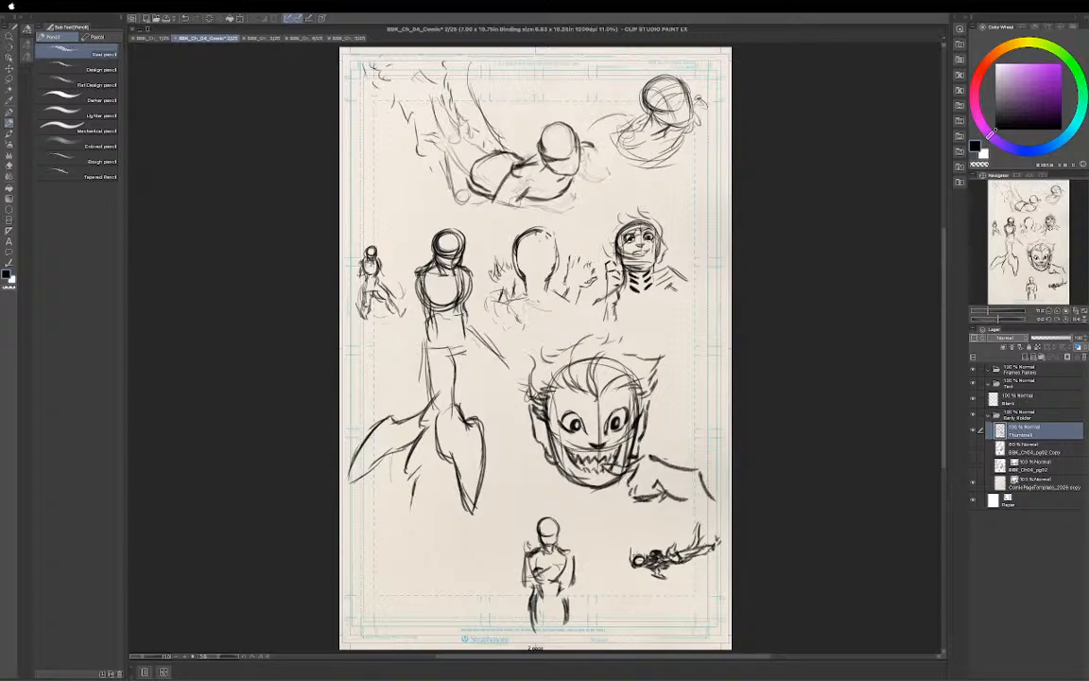
pyautogui.moveTo(437, 187); pyautogui.dragTo(499, 190)
pyautogui.moveTo(559, 206)
pyautogui.mouseDown()
pyautogui.moveTo(581, 200)
pyautogui.moveTo(568, 220)
pyautogui.mouseUp()
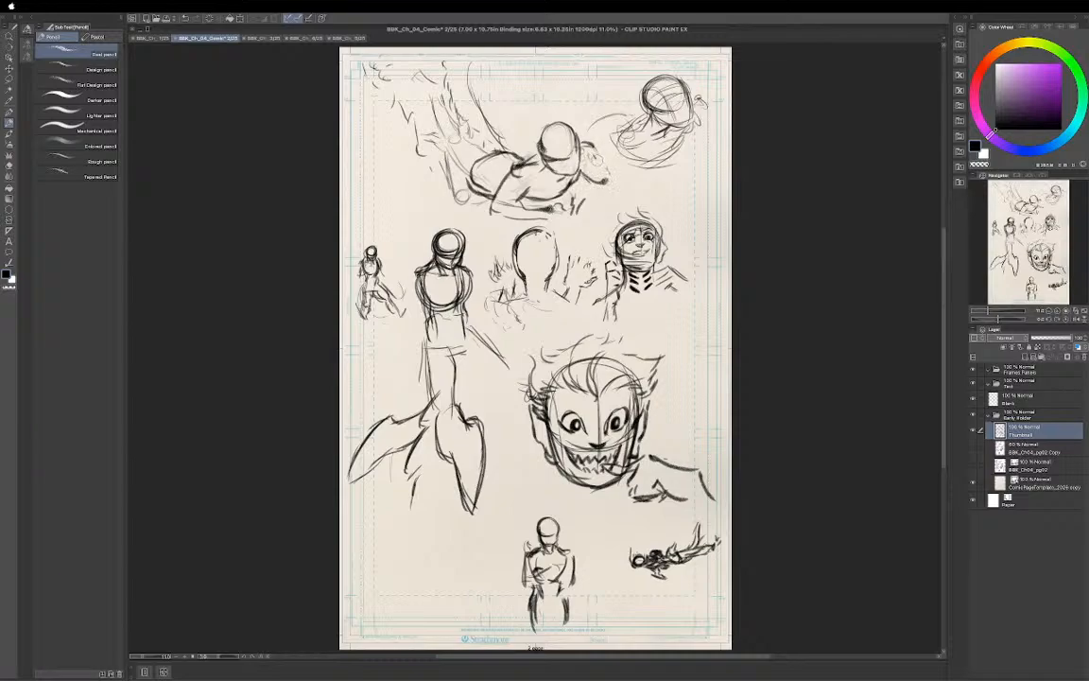
pyautogui.moveTo(582, 168); pyautogui.dragTo(610, 184)
pyautogui.moveTo(614, 170); pyautogui.dragTo(621, 193)
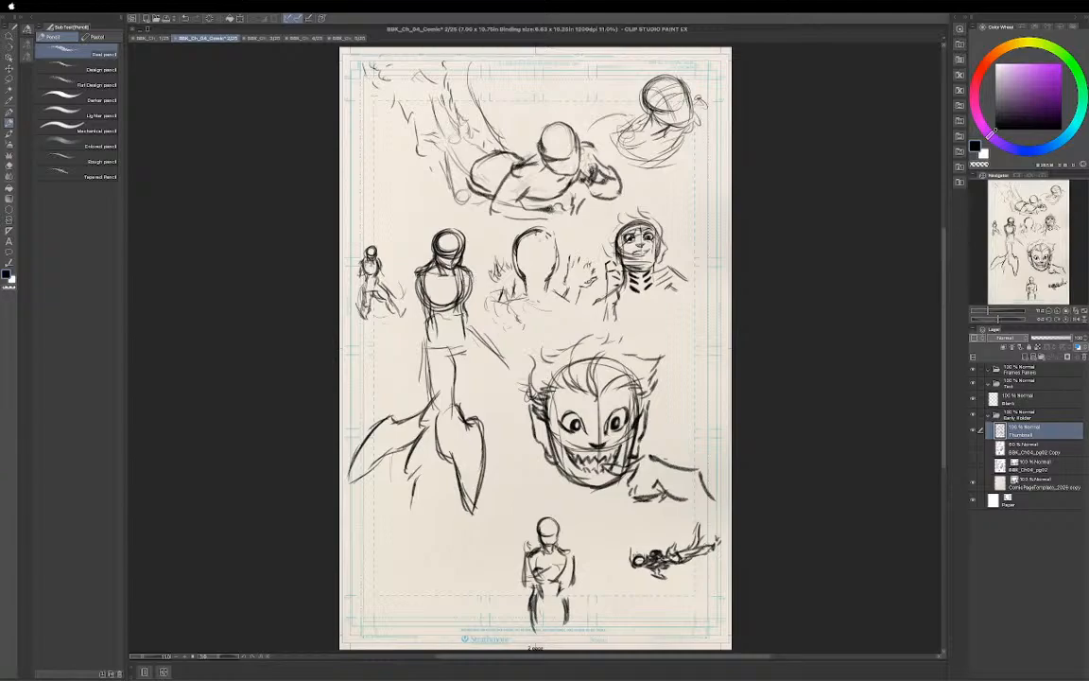
# Erase the head, torso and upper legs of the large standing figure in the second row with the Hard eraser.
pyautogui.press('e')
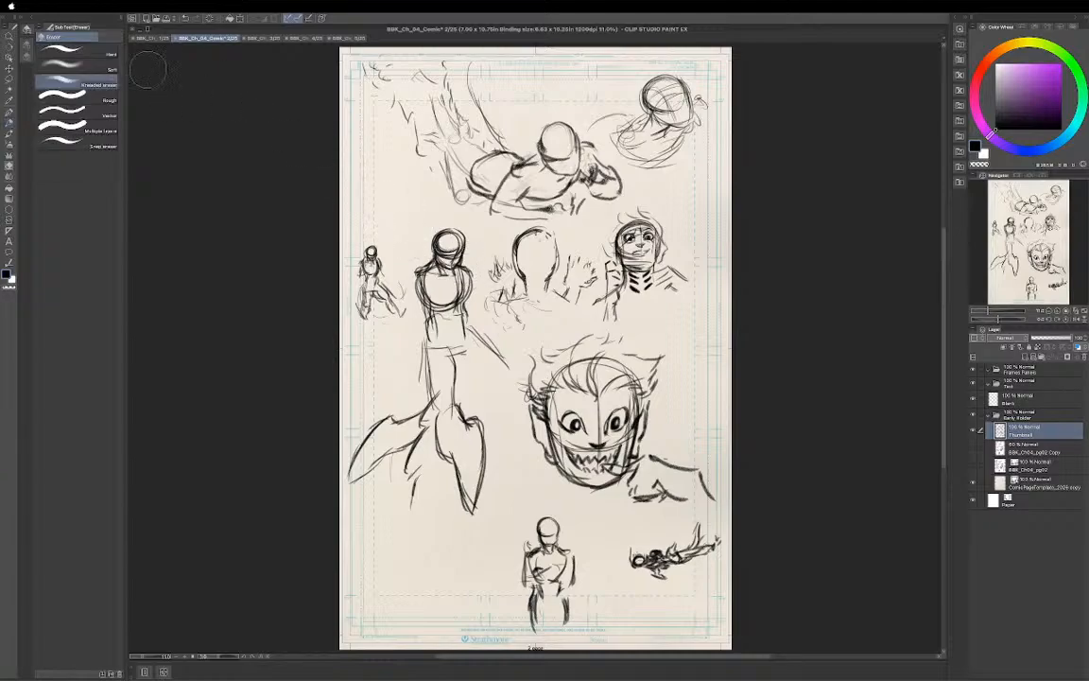
pyautogui.click(111, 54)
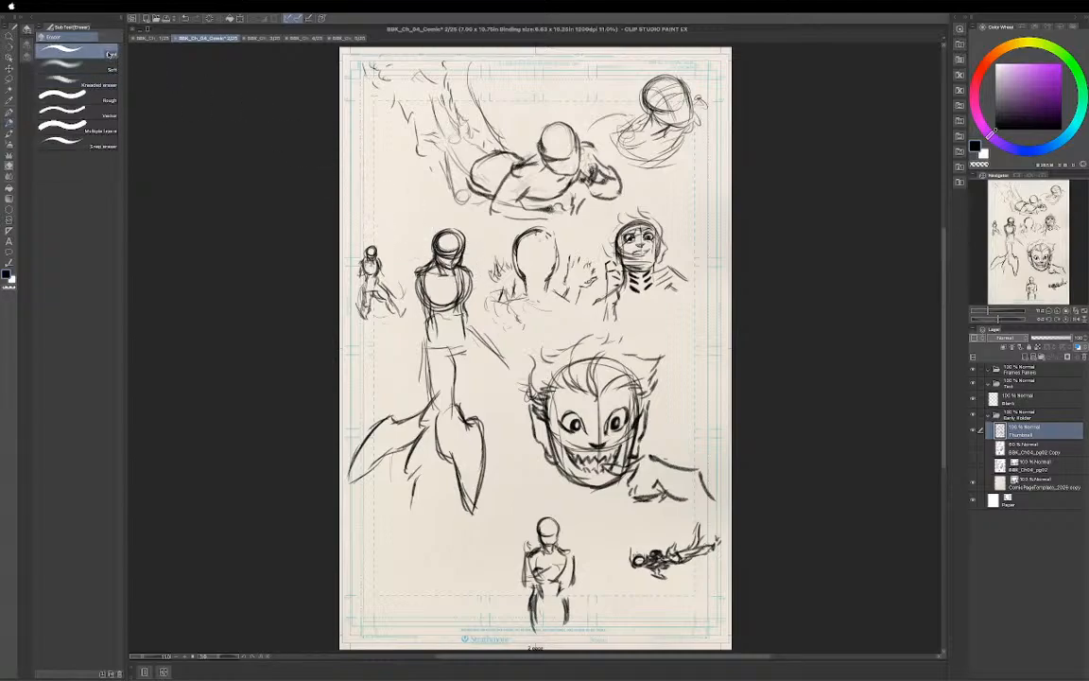
pyautogui.moveTo(450, 238)
pyautogui.mouseDown()
pyautogui.moveTo(437, 274)
pyautogui.moveTo(452, 267)
pyautogui.moveTo(442, 352)
pyautogui.moveTo(430, 369)
pyautogui.moveTo(446, 383)
pyautogui.moveTo(434, 364)
pyautogui.moveTo(454, 346)
pyautogui.moveTo(455, 236)
pyautogui.moveTo(453, 319)
pyautogui.mouseUp()
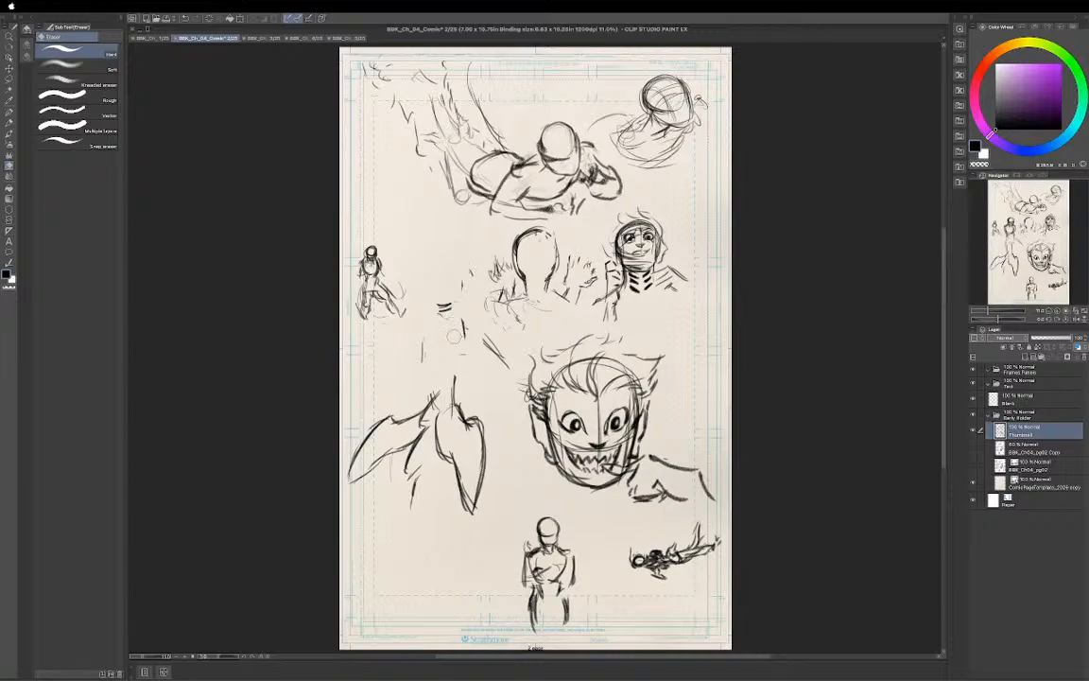
pyautogui.moveTo(400, 280)
pyautogui.mouseDown()
pyautogui.moveTo(449, 308)
pyautogui.moveTo(452, 331)
pyautogui.moveTo(417, 300)
pyautogui.moveTo(463, 315)
pyautogui.mouseUp()
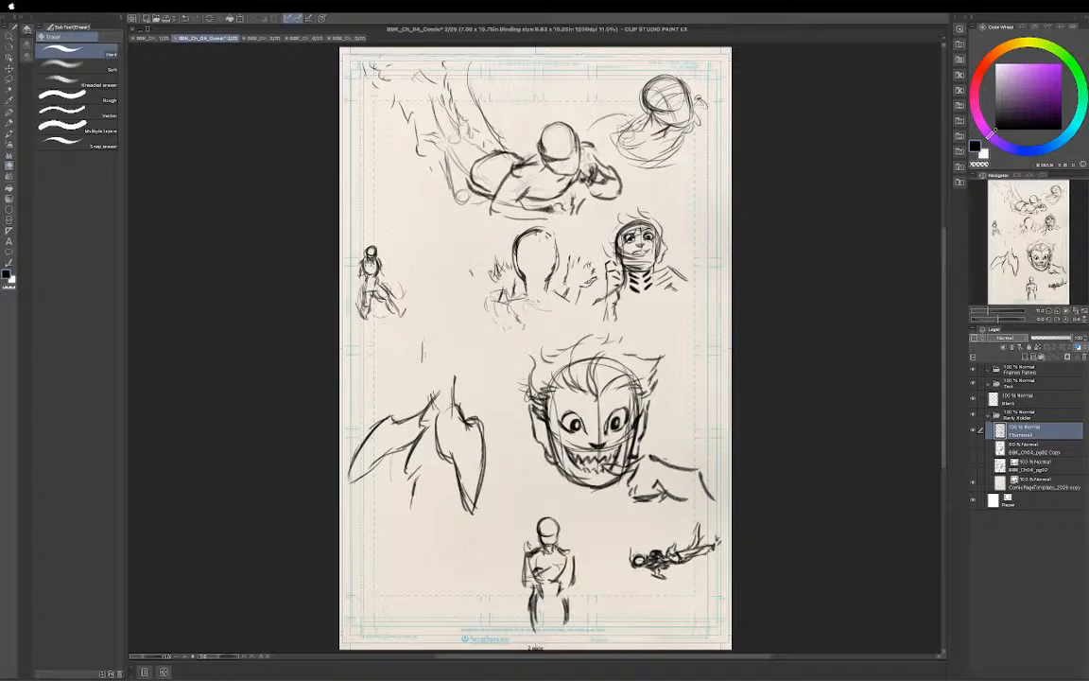
# Lasso the small standing figure at the second row's left end, move it right, enlarge it slightly, and deselect.
pyautogui.press('m')
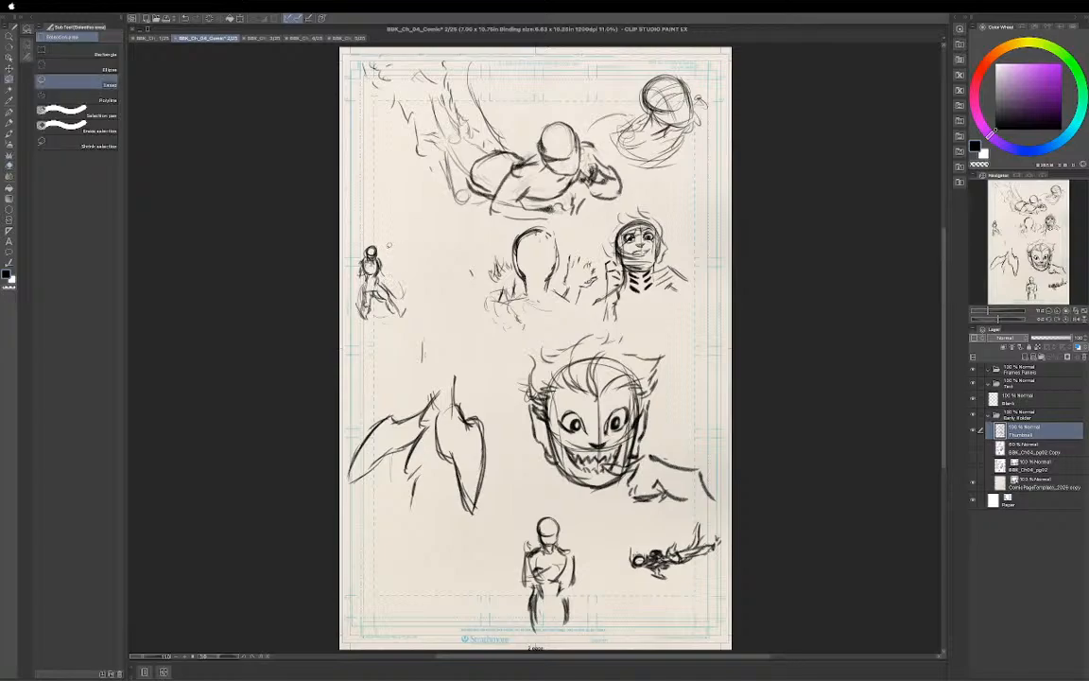
pyautogui.moveTo(376, 234); pyautogui.dragTo(351, 244)
pyautogui.moveTo(430, 283); pyautogui.dragTo(436, 222)
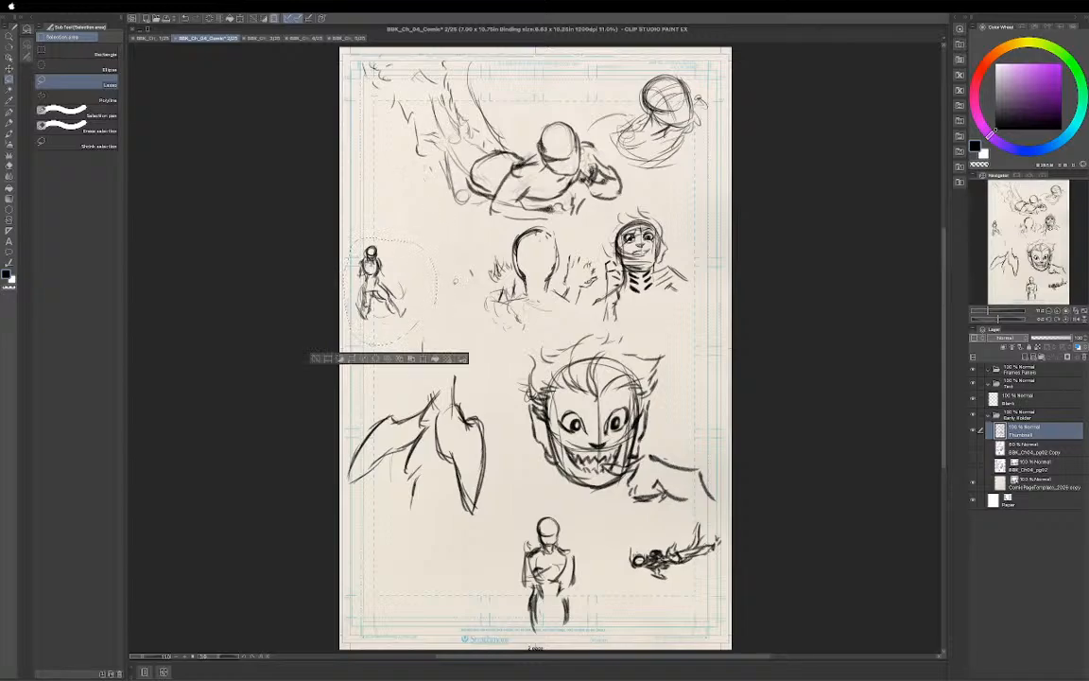
pyautogui.hotkey('ctrl', 't')
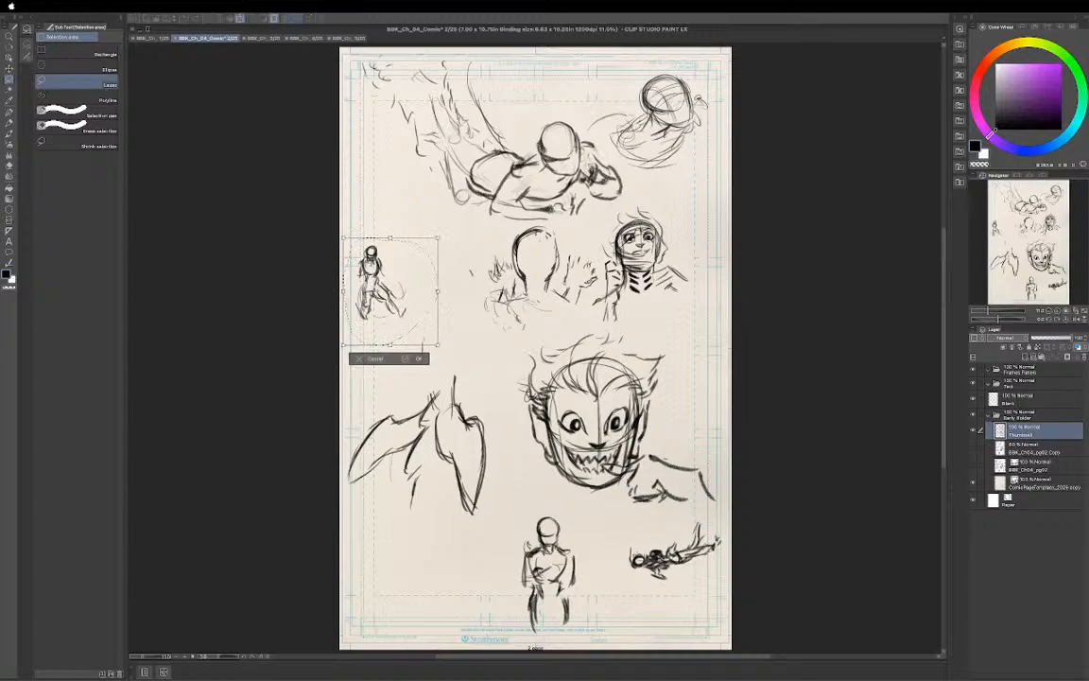
pyautogui.moveTo(390, 291)
pyautogui.mouseDown()
pyautogui.moveTo(420, 308)
pyautogui.moveTo(426, 327)
pyautogui.moveTo(418, 305)
pyautogui.mouseUp()
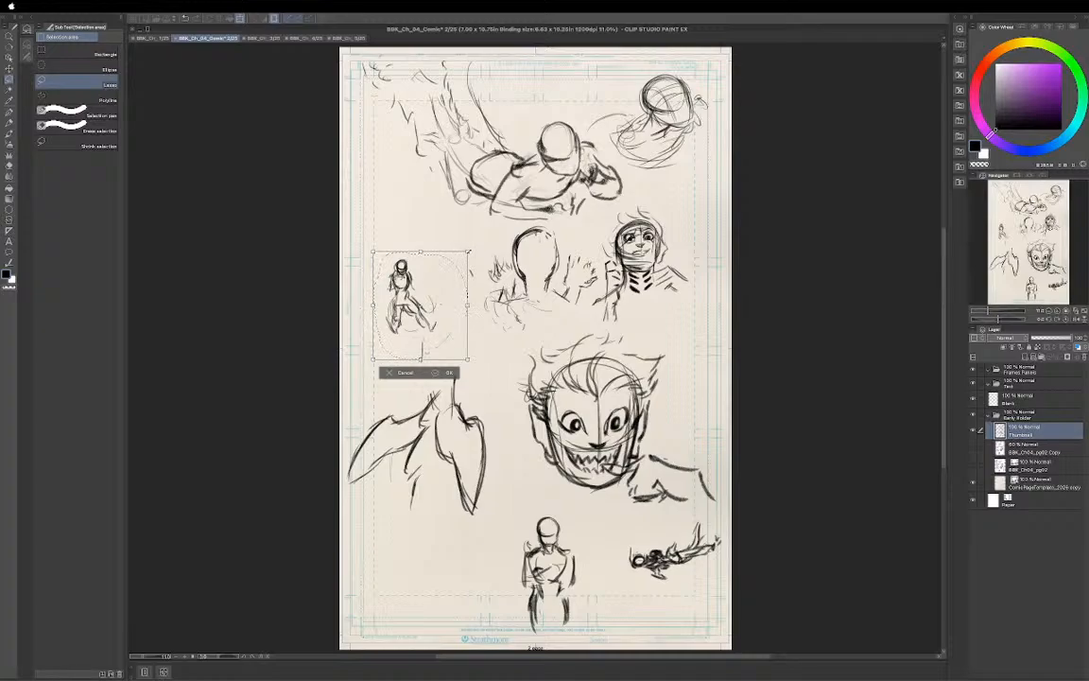
pyautogui.moveTo(481, 237)
pyautogui.mouseDown()
pyautogui.moveTo(494, 225)
pyautogui.moveTo(485, 231)
pyautogui.mouseUp()
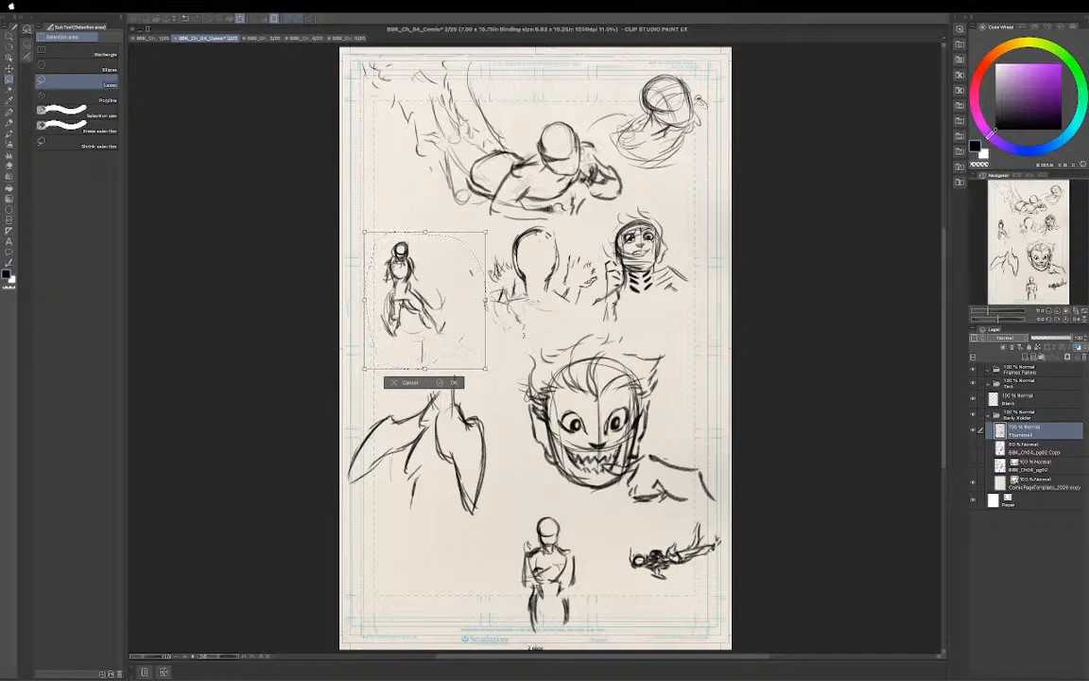
pyautogui.moveTo(482, 257); pyautogui.dragTo(488, 257)
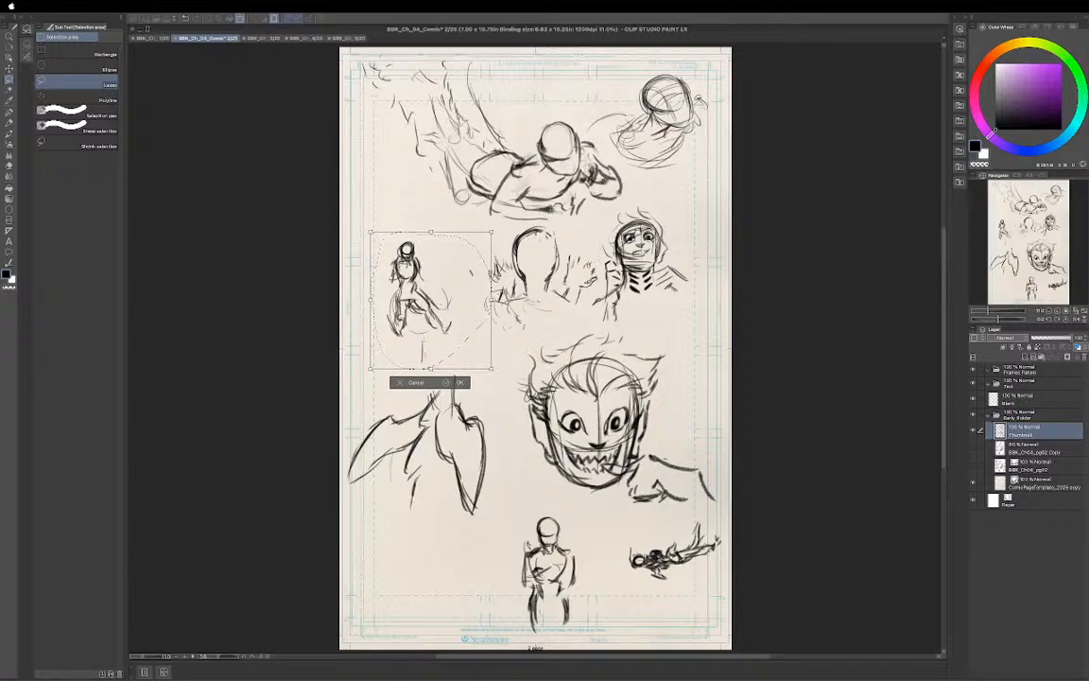
pyautogui.click(459, 381)
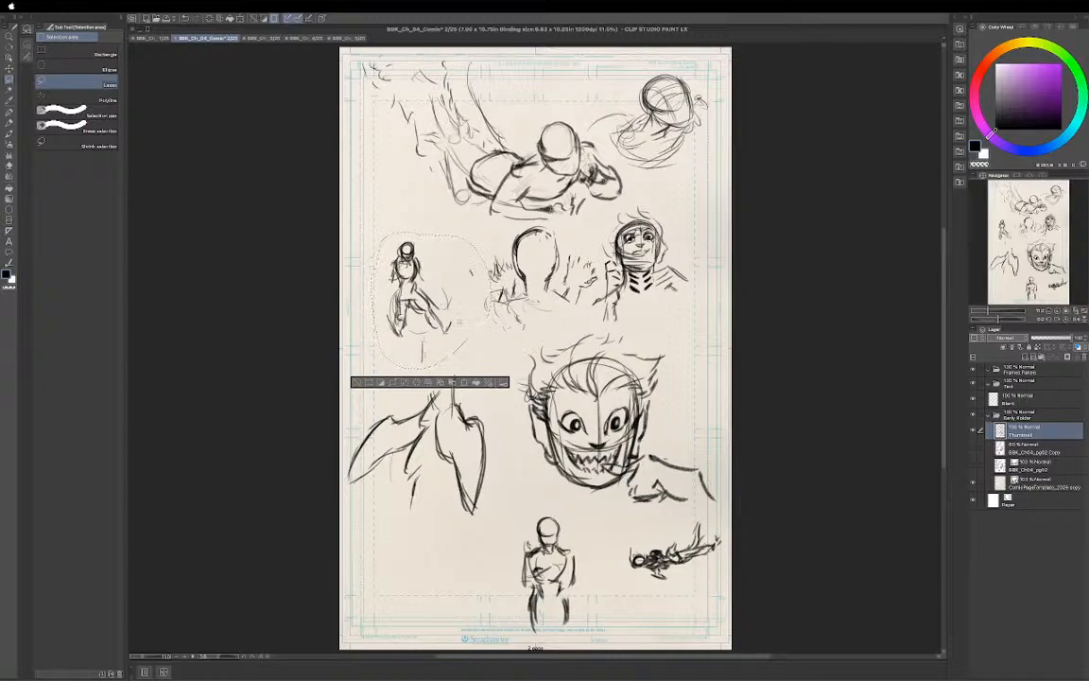
pyautogui.hotkey('ctrl', 'd')
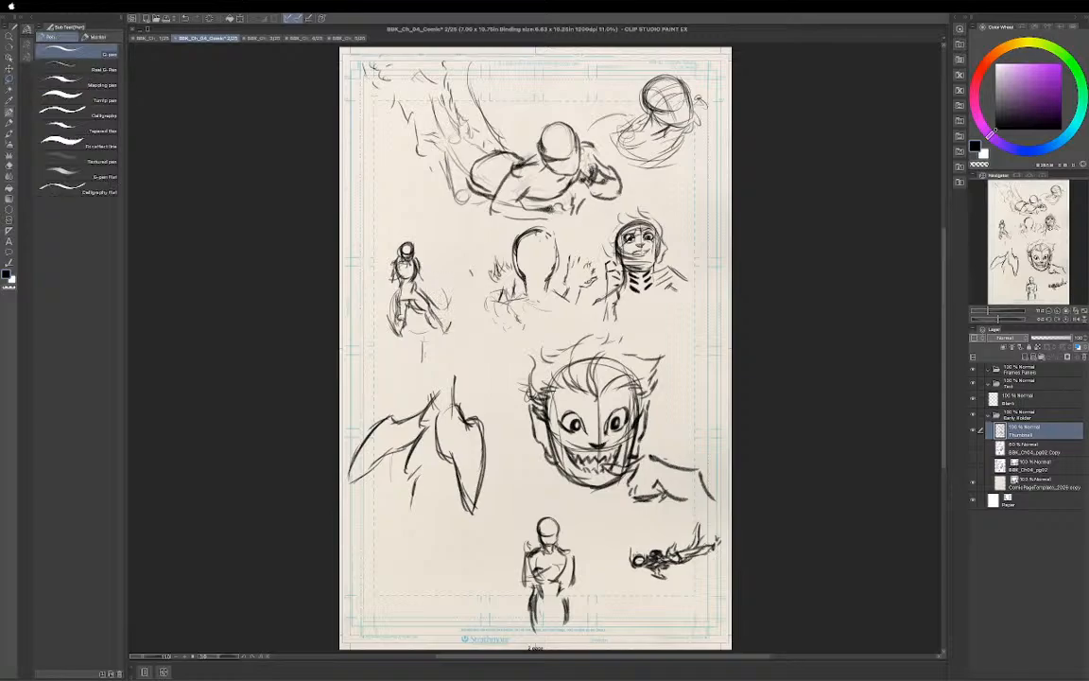
# Pencil raised hands and fuller legs on the small figure, and add hair, shoulders and hands to the middle head sketch.
pyautogui.press('p')
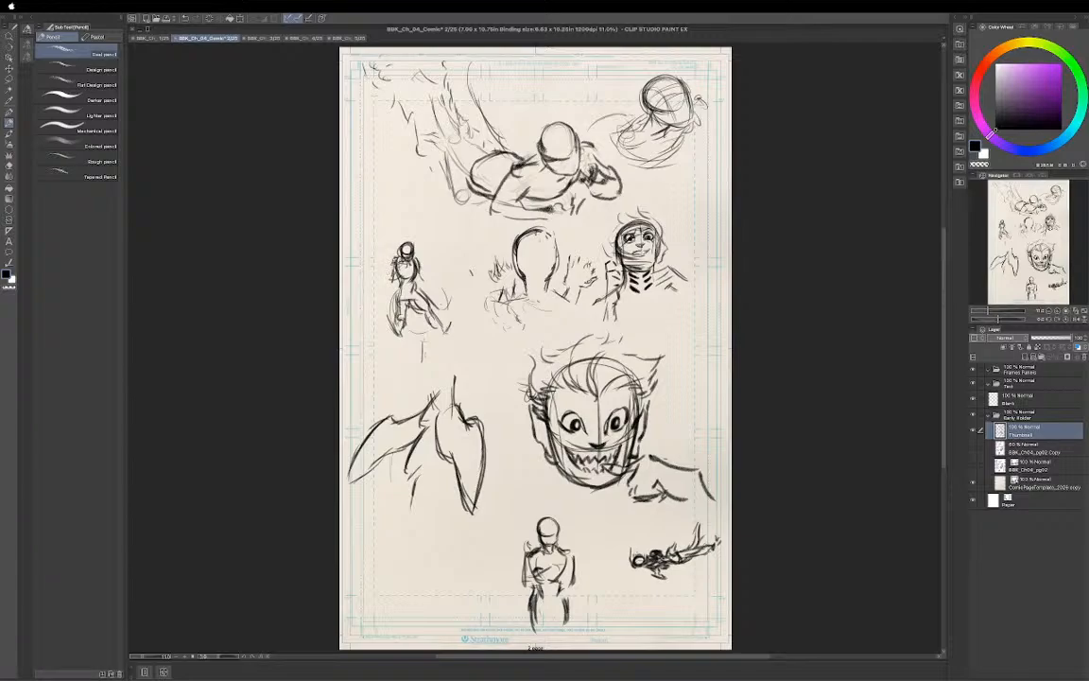
pyautogui.moveTo(385, 260); pyautogui.dragTo(394, 275)
pyautogui.moveTo(378, 244)
pyautogui.mouseDown()
pyautogui.moveTo(386, 234)
pyautogui.moveTo(426, 266)
pyautogui.moveTo(391, 233)
pyautogui.moveTo(425, 272)
pyautogui.moveTo(375, 251)
pyautogui.moveTo(384, 269)
pyautogui.mouseUp()
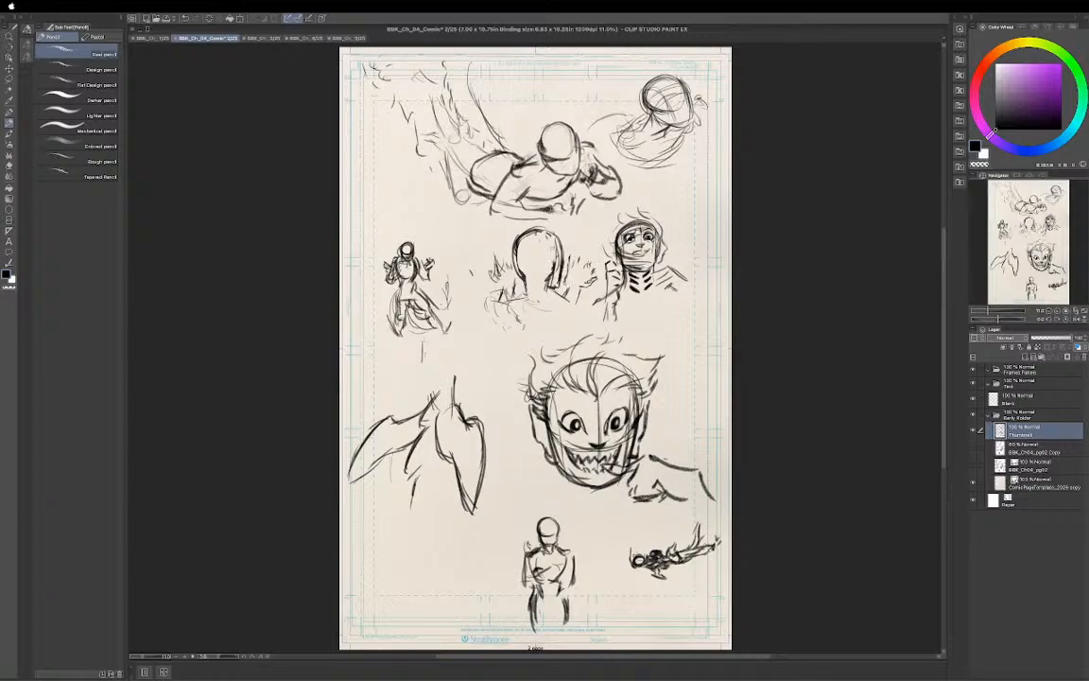
pyautogui.moveTo(544, 239)
pyautogui.mouseDown()
pyautogui.moveTo(555, 251)
pyautogui.moveTo(537, 254)
pyautogui.moveTo(550, 270)
pyautogui.mouseUp()
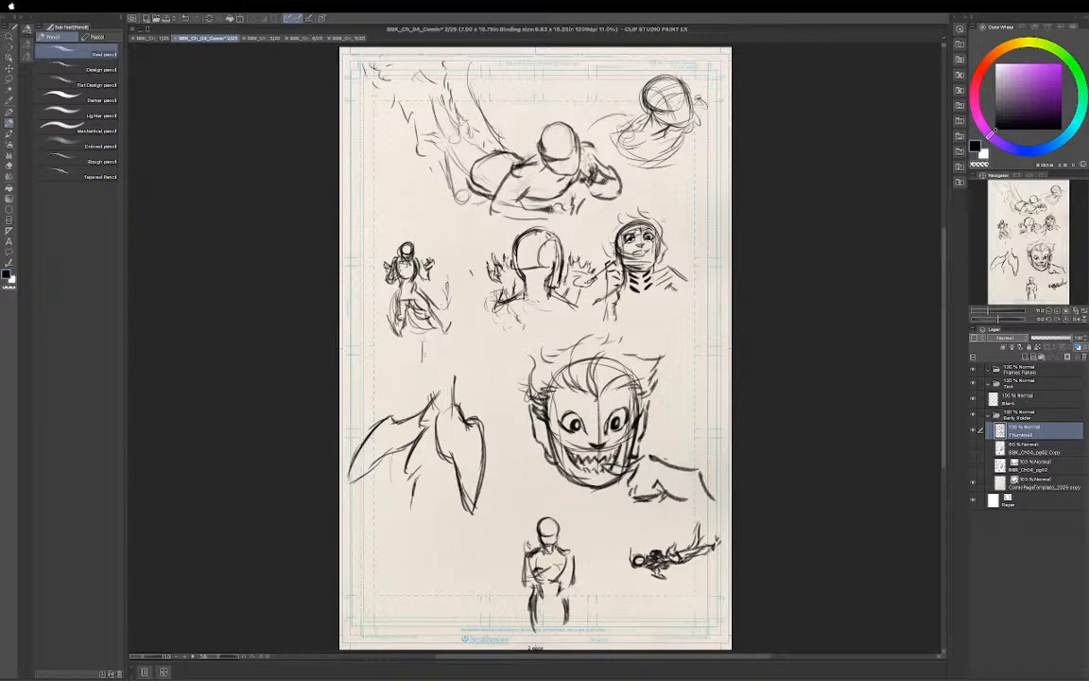
# Lasso the masked figure at the second row's right end, move it slightly right and down, and deselect.
pyautogui.press('m')
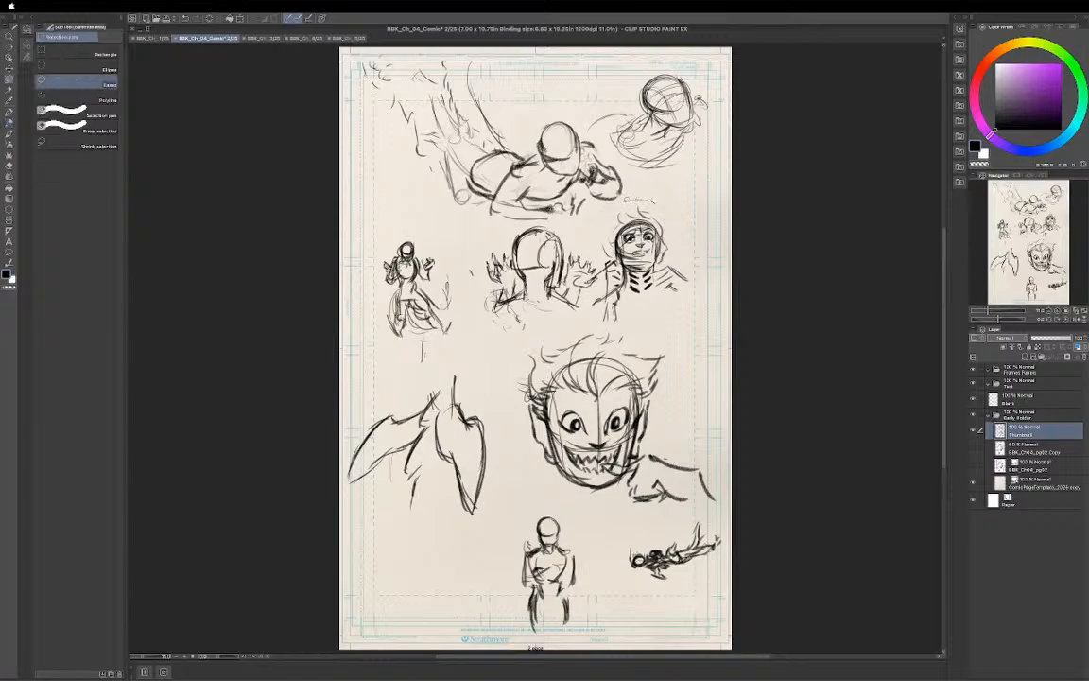
pyautogui.moveTo(559, 182)
pyautogui.mouseDown()
pyautogui.moveTo(542, 208)
pyautogui.moveTo(545, 274)
pyautogui.moveTo(523, 293)
pyautogui.mouseUp()
pyautogui.moveTo(580, 326)
pyautogui.mouseDown()
pyautogui.moveTo(689, 309)
pyautogui.moveTo(712, 272)
pyautogui.moveTo(682, 209)
pyautogui.mouseUp()
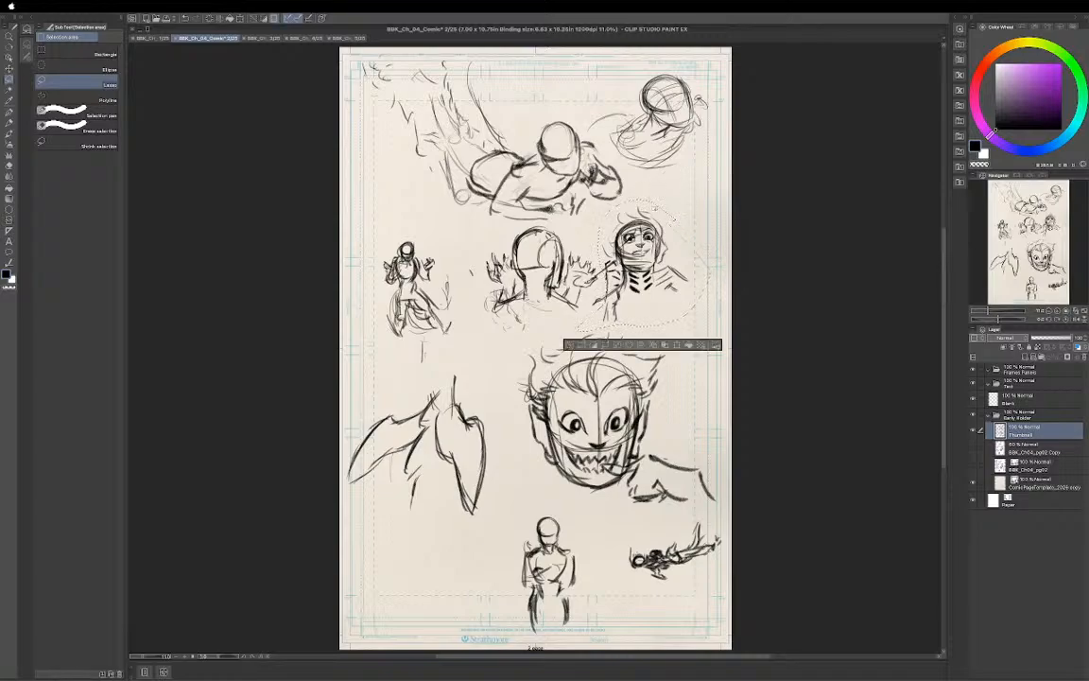
pyautogui.hotkey('ctrl', 't')
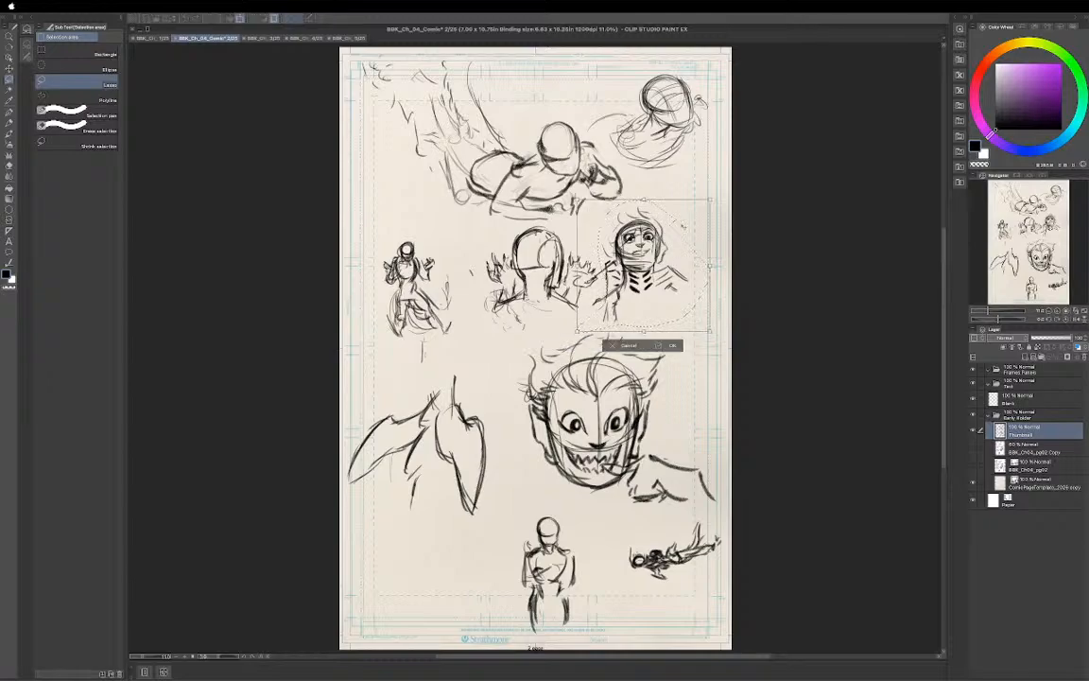
pyautogui.moveTo(643, 274); pyautogui.dragTo(673, 280)
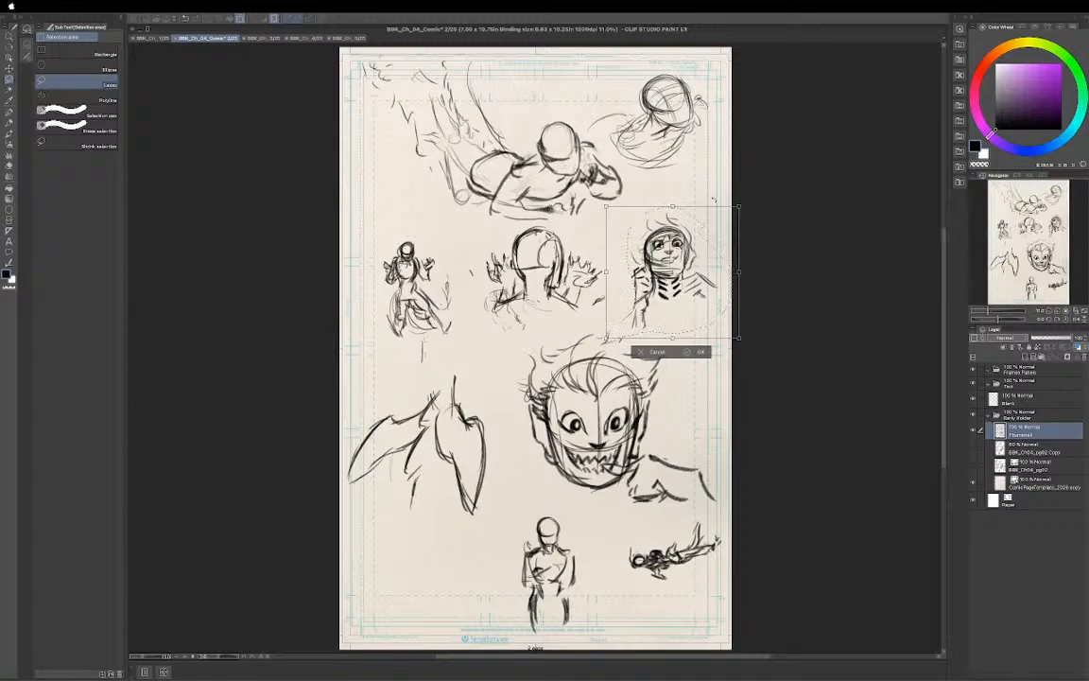
pyautogui.press('Return')
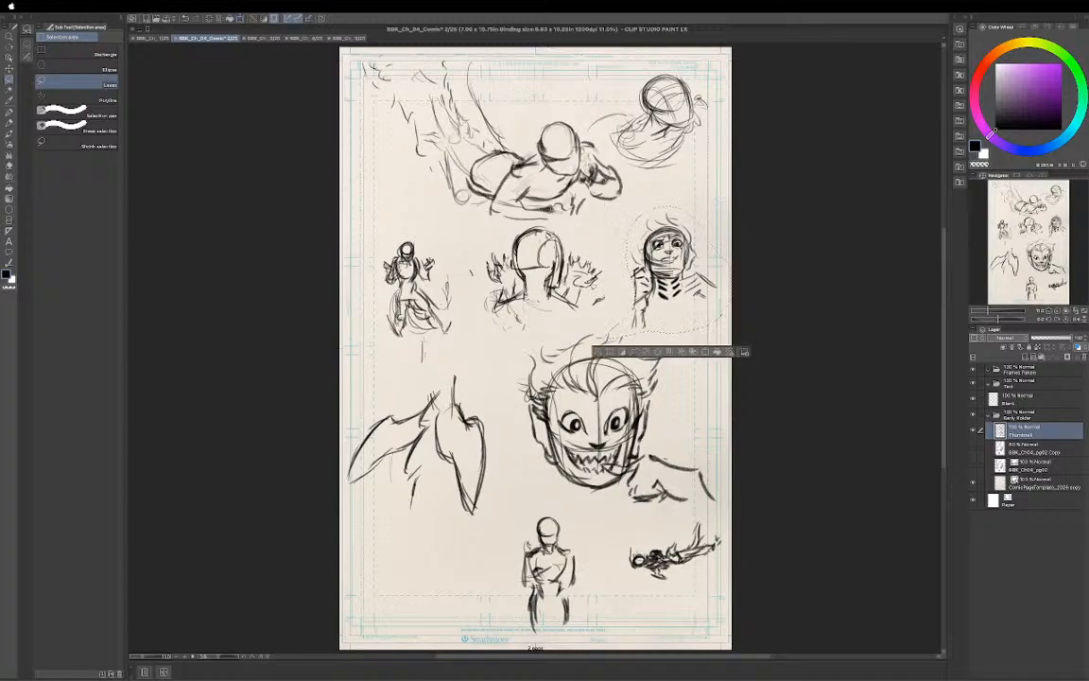
pyautogui.hotkey('ctrl', 'd')
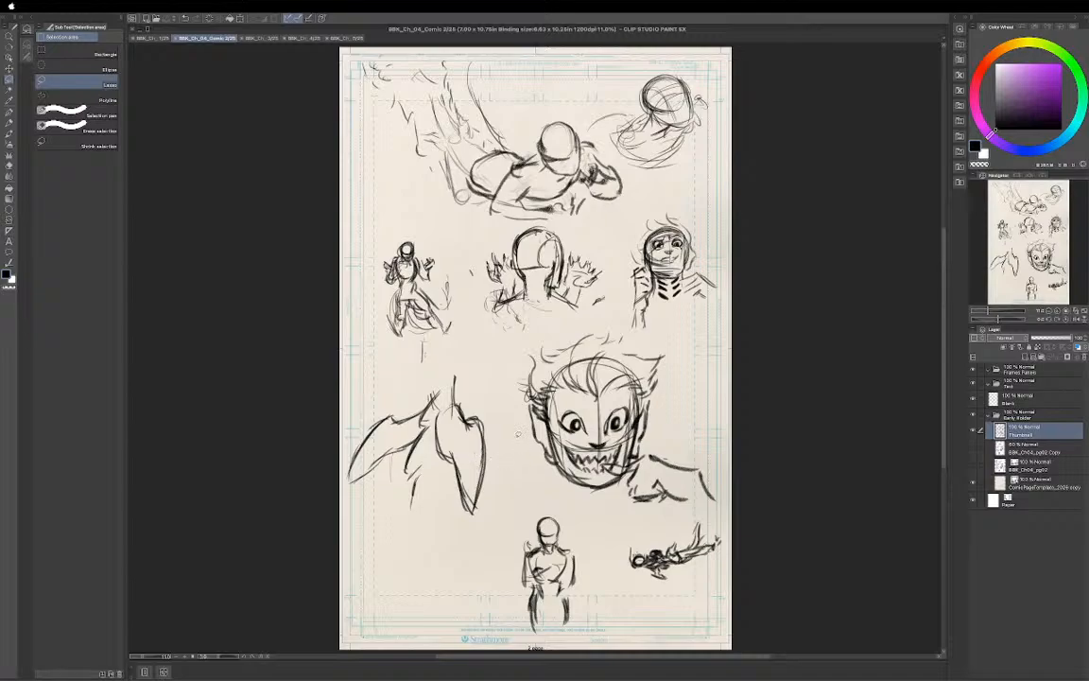
# Pencil outer contour lines around the pointed shapes beside the grinning face, and extend and thicken the shapes' lower edges.
pyautogui.press('p')
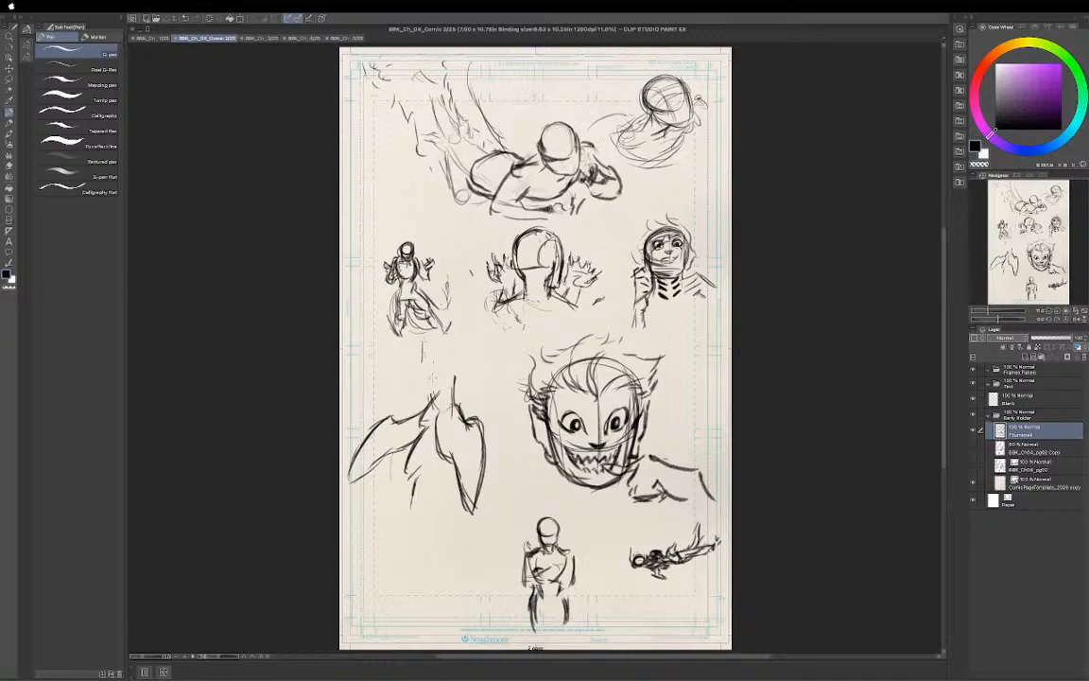
pyautogui.press('p')
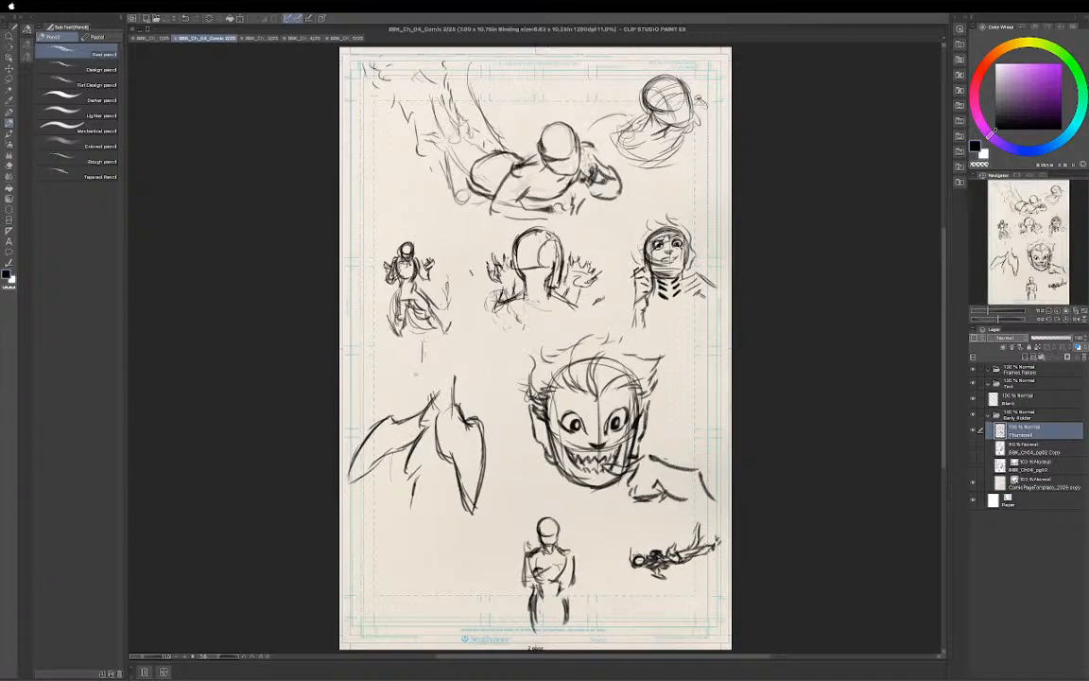
pyautogui.moveTo(405, 370); pyautogui.dragTo(440, 368)
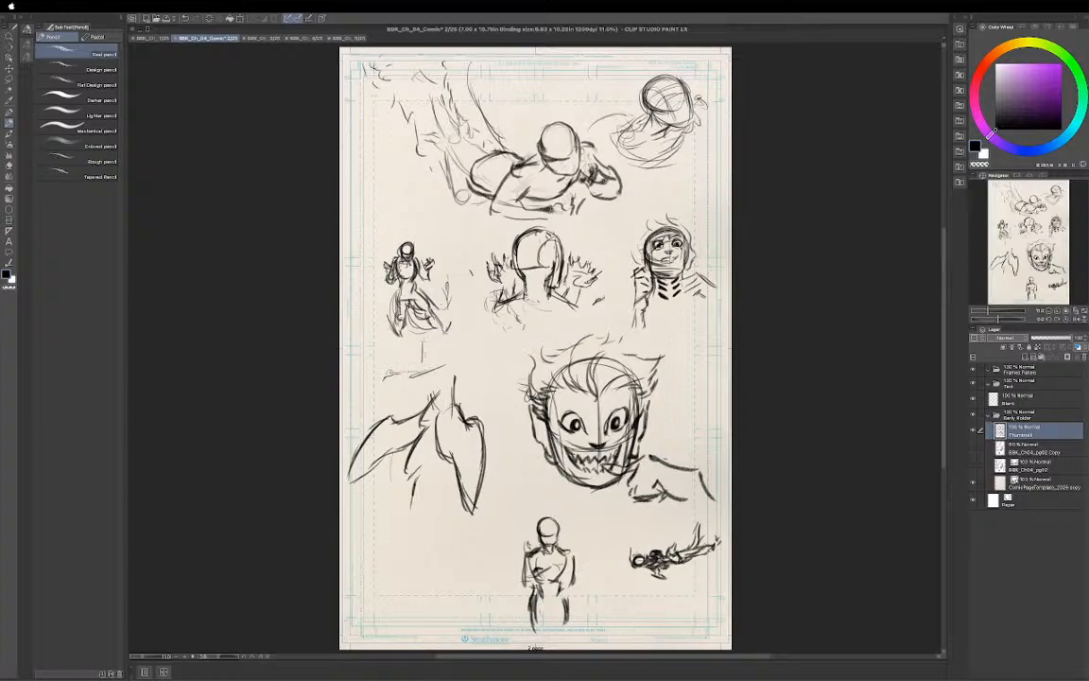
pyautogui.moveTo(369, 387); pyautogui.dragTo(365, 411)
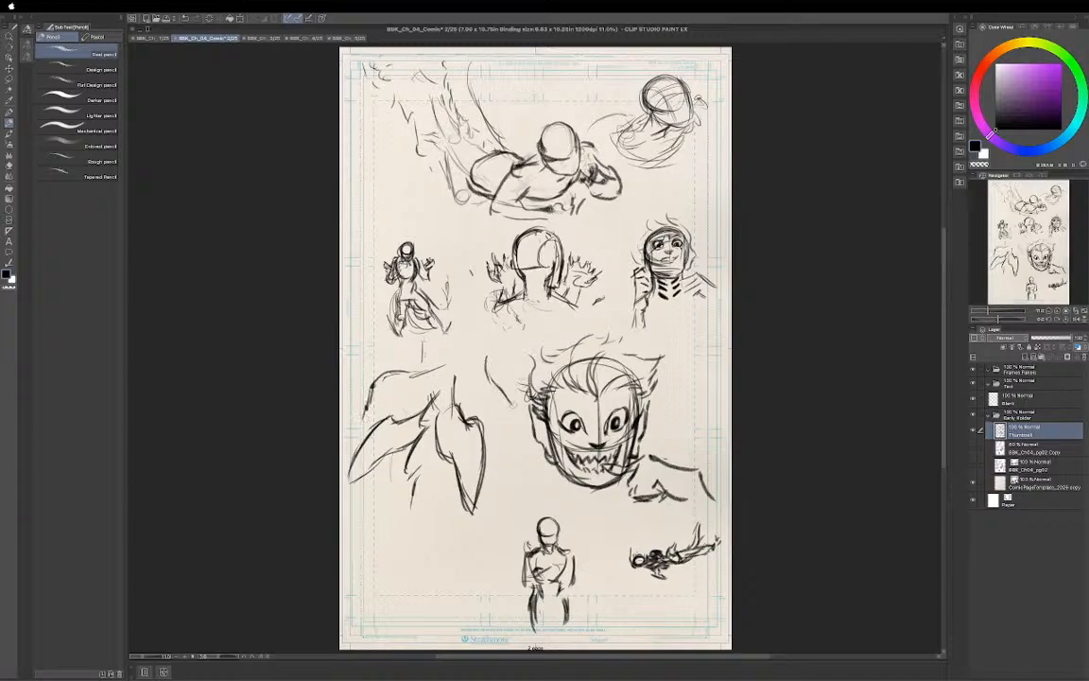
pyautogui.moveTo(484, 356)
pyautogui.mouseDown()
pyautogui.moveTo(509, 402)
pyautogui.moveTo(524, 403)
pyautogui.moveTo(515, 428)
pyautogui.moveTo(526, 492)
pyautogui.moveTo(497, 511)
pyautogui.mouseUp()
pyautogui.moveTo(414, 419); pyautogui.dragTo(418, 453)
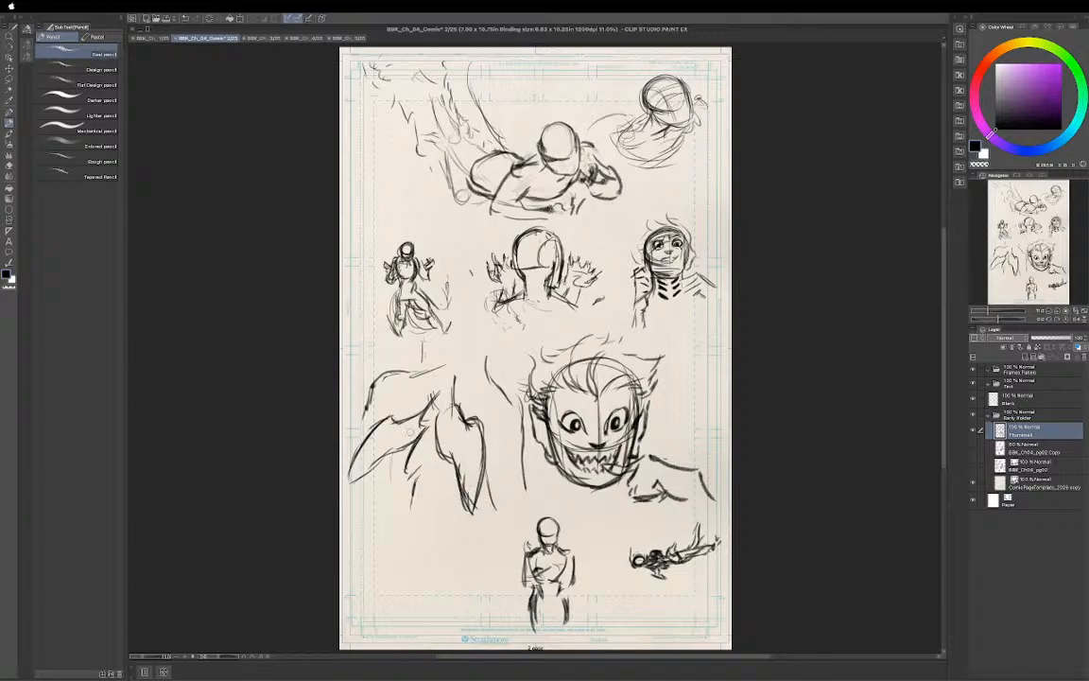
pyautogui.moveTo(403, 435); pyautogui.dragTo(380, 463)
pyautogui.moveTo(384, 455); pyautogui.dragTo(341, 488)
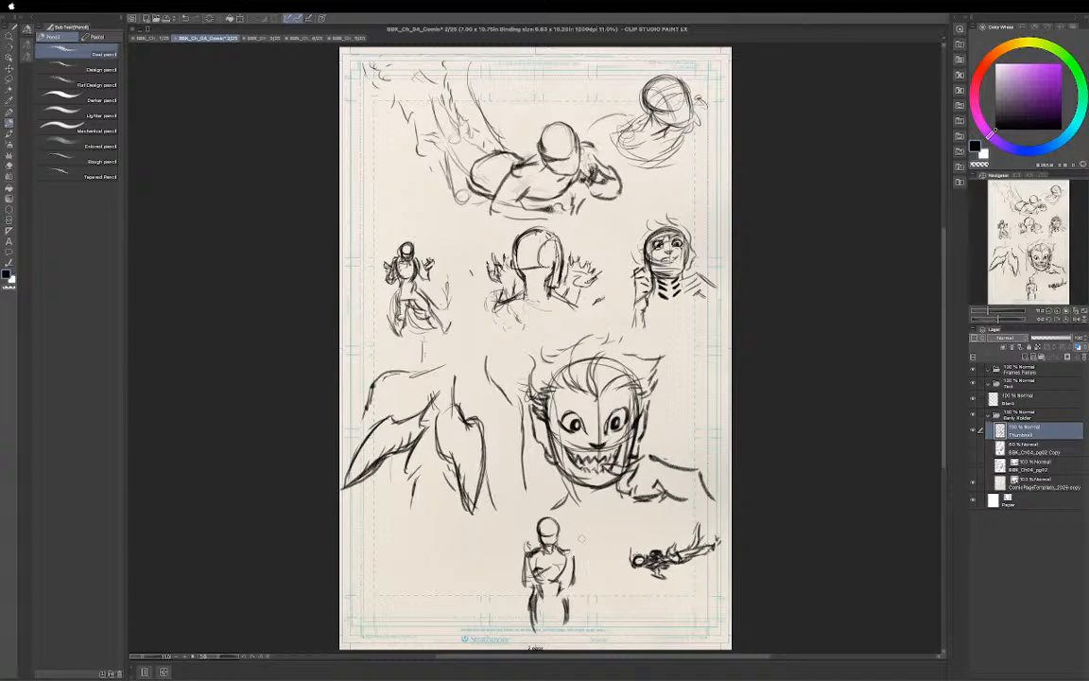
# Lasso the standing figure in the bottom row, move it to the page's lower-left corner, and deselect.
pyautogui.press('m')
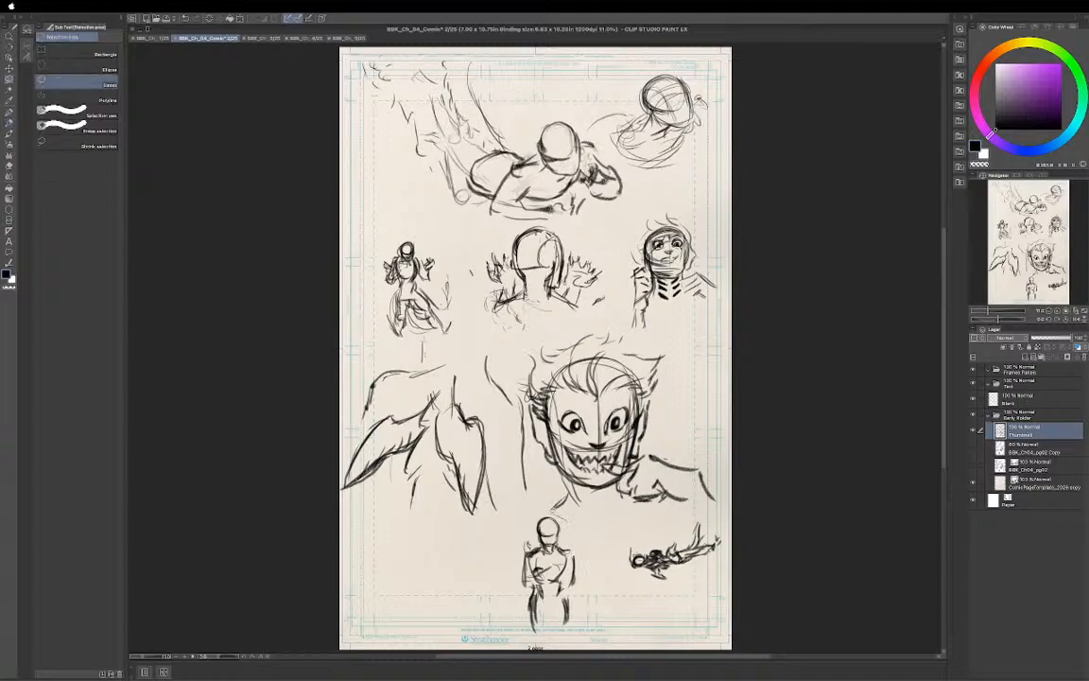
pyautogui.moveTo(545, 518)
pyautogui.mouseDown()
pyautogui.moveTo(522, 527)
pyautogui.moveTo(507, 568)
pyautogui.moveTo(534, 629)
pyautogui.moveTo(571, 616)
pyautogui.moveTo(586, 593)
pyautogui.moveTo(537, 510)
pyautogui.mouseUp()
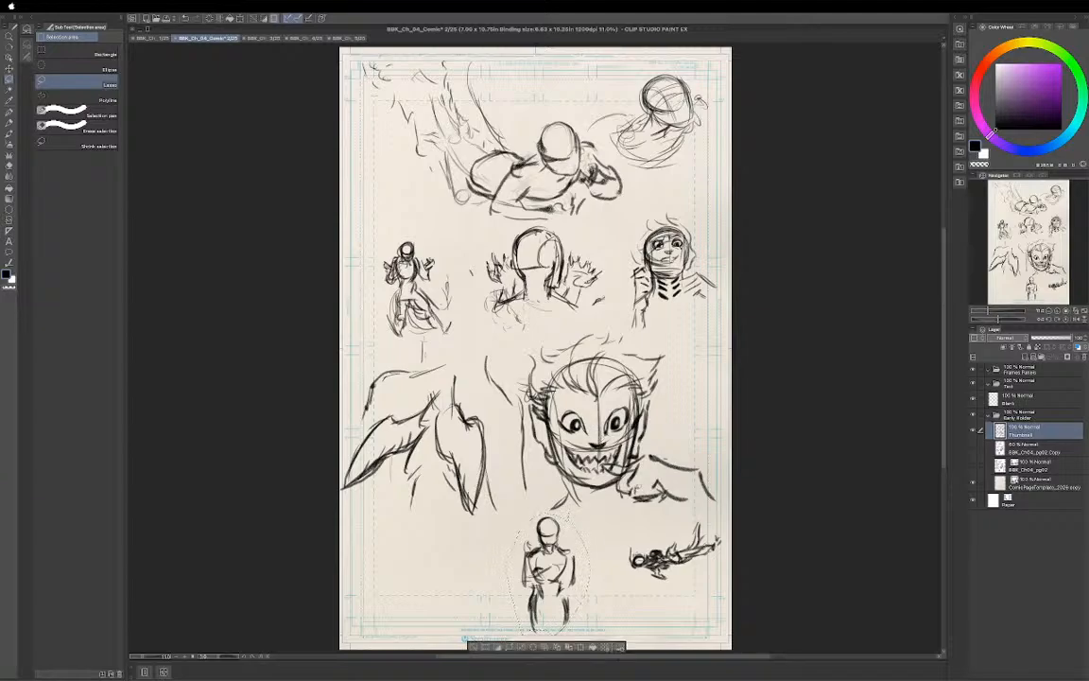
pyautogui.hotkey('ctrl', 't')
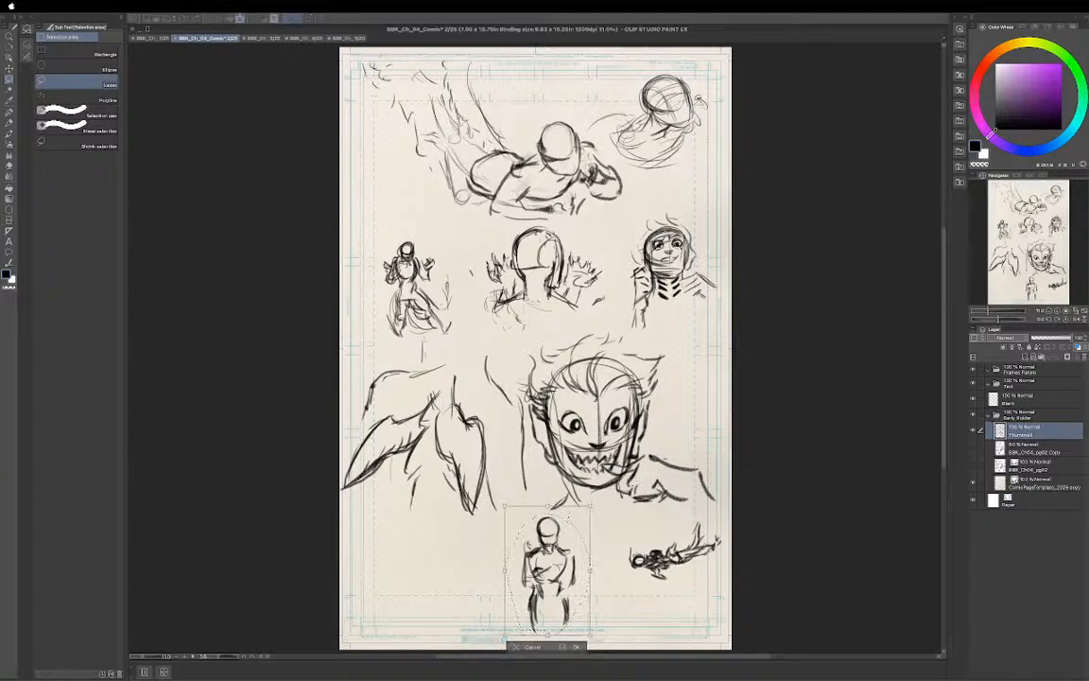
pyautogui.moveTo(507, 522); pyautogui.dragTo(337, 531)
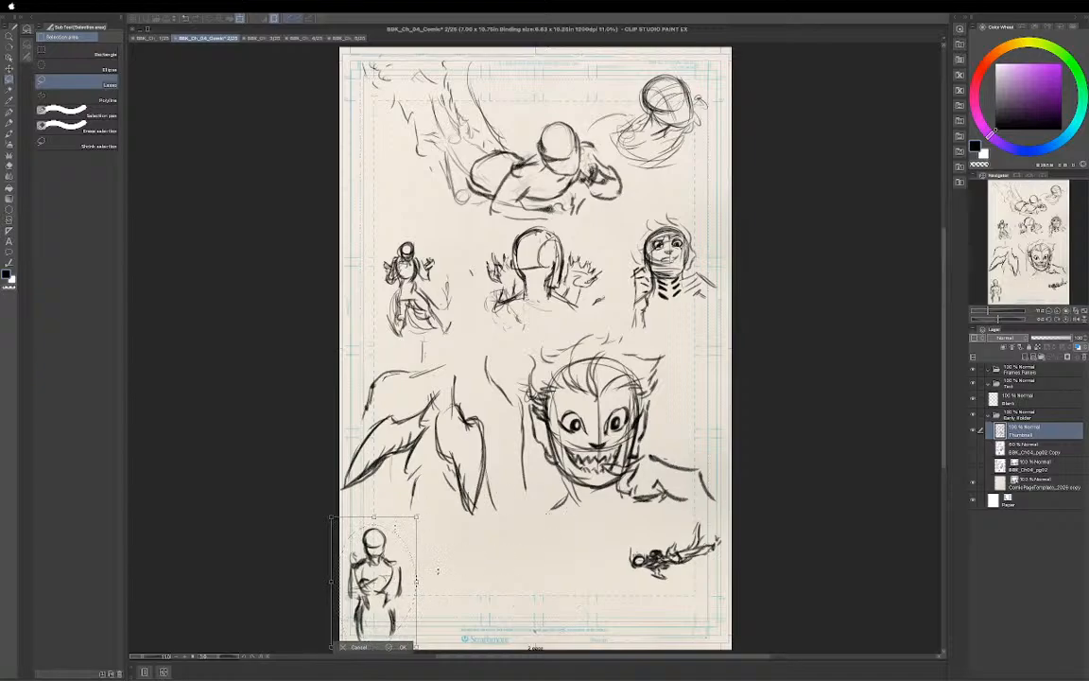
pyautogui.click(403, 646)
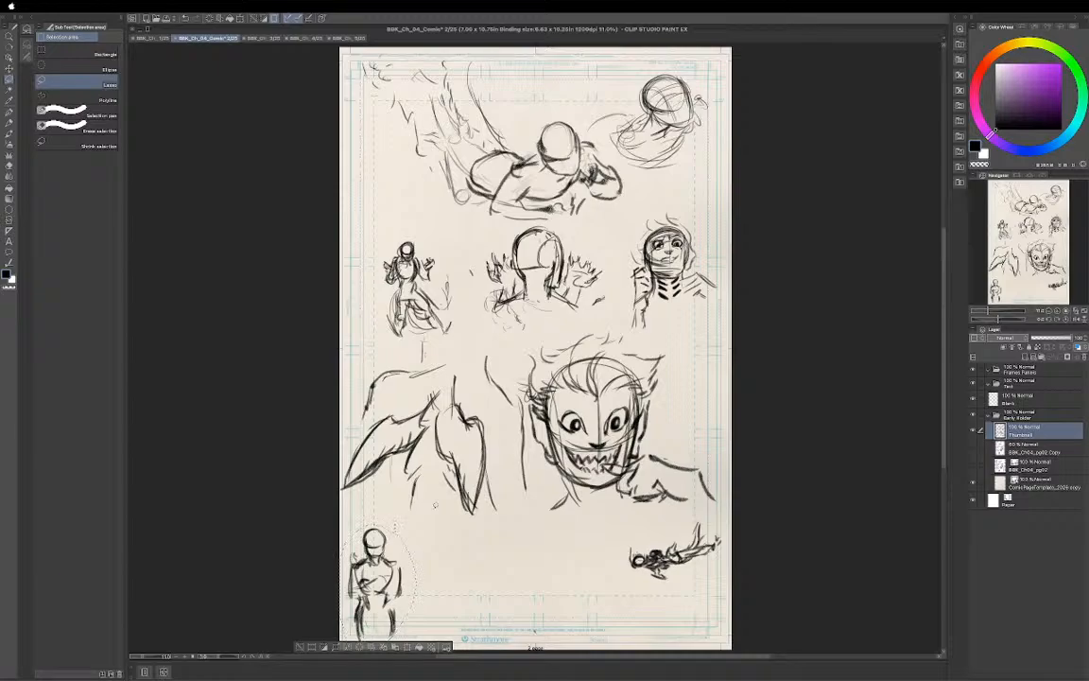
pyautogui.hotkey('ctrl', 'd')
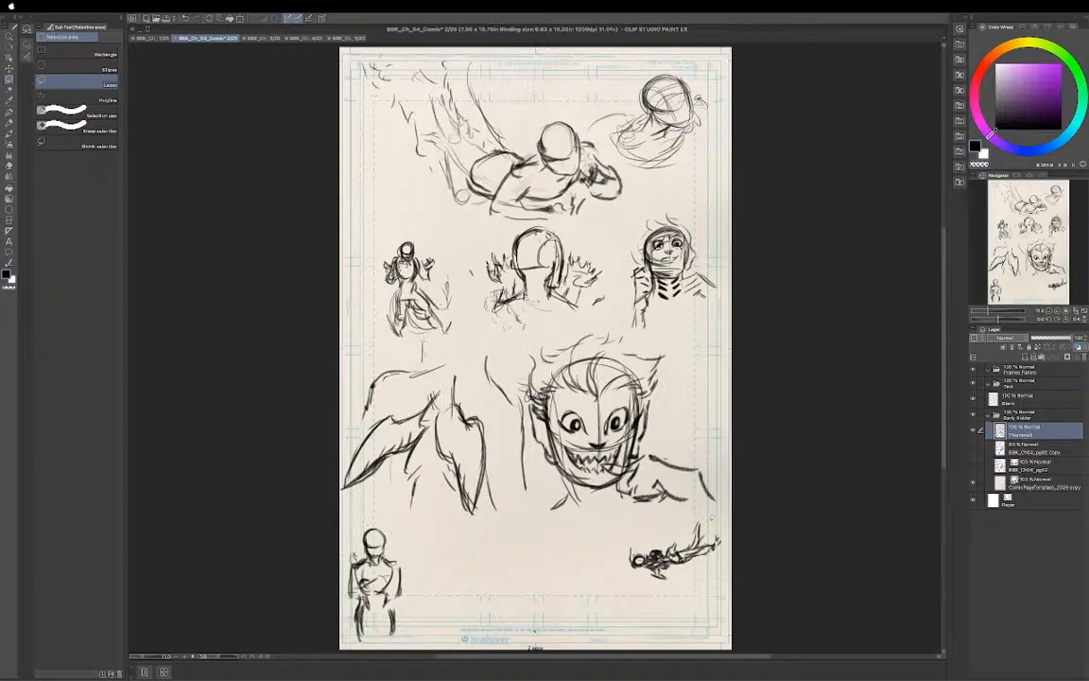
# Lasso the small horizontal figure in the bottom row, move it to the row's middle, rotate it slightly, deselect, and save the page.
pyautogui.moveTo(710, 518)
pyautogui.mouseDown()
pyautogui.moveTo(624, 537)
pyautogui.moveTo(606, 556)
pyautogui.moveTo(617, 579)
pyautogui.moveTo(663, 590)
pyautogui.moveTo(703, 568)
pyautogui.moveTo(719, 535)
pyautogui.moveTo(712, 520)
pyautogui.mouseUp()
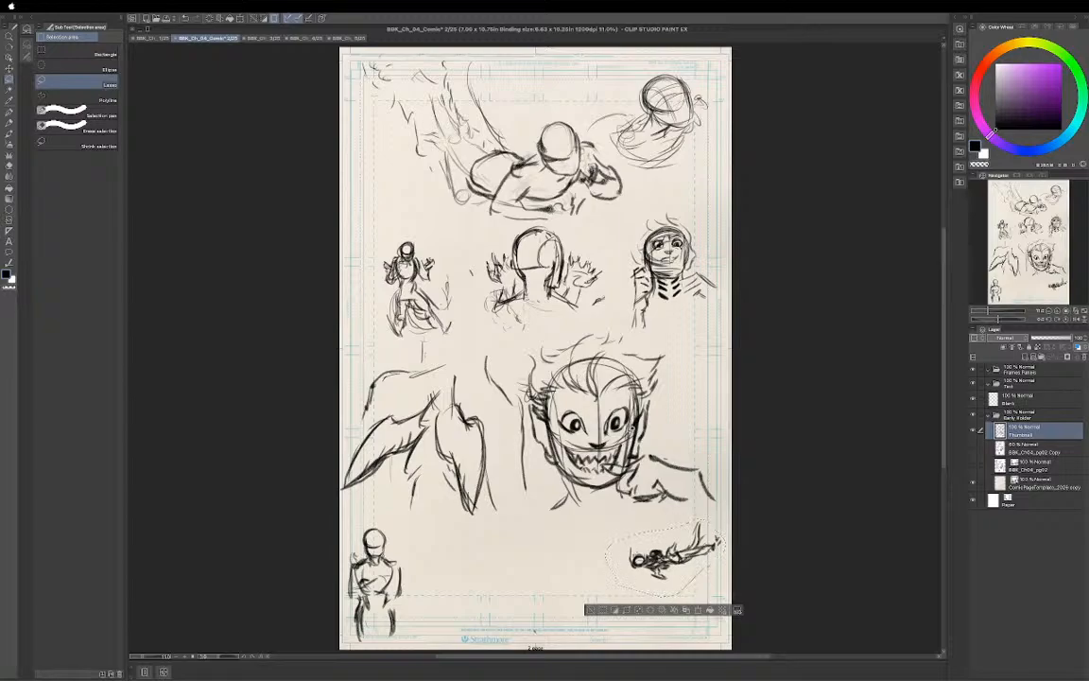
pyautogui.hotkey('ctrl', 't')
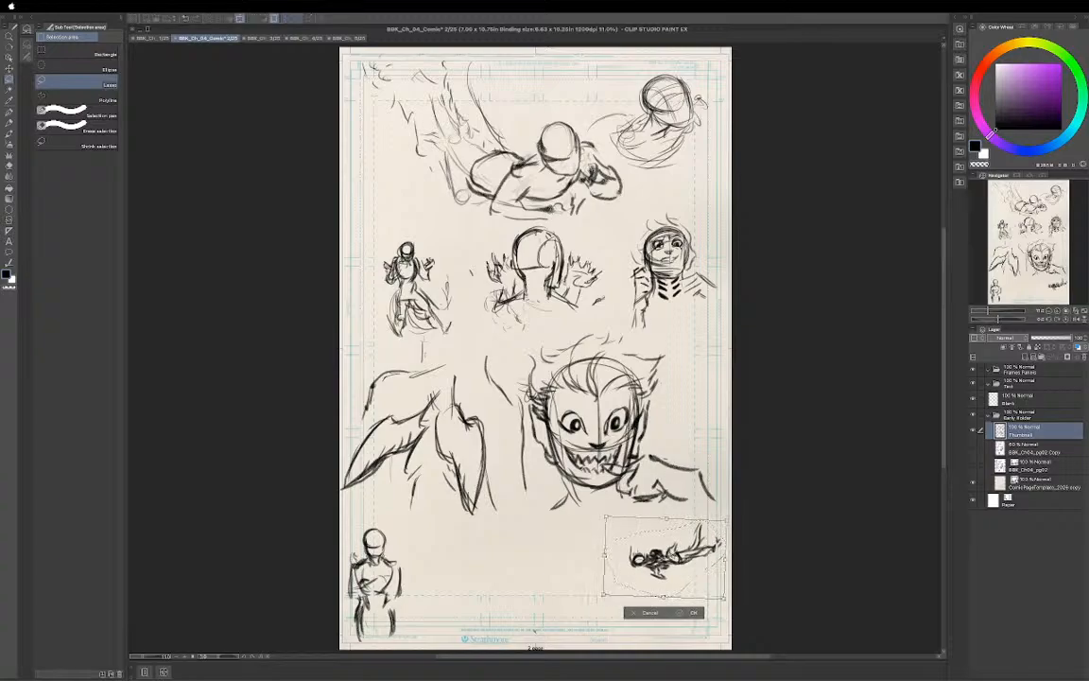
pyautogui.moveTo(673, 557); pyautogui.dragTo(510, 574)
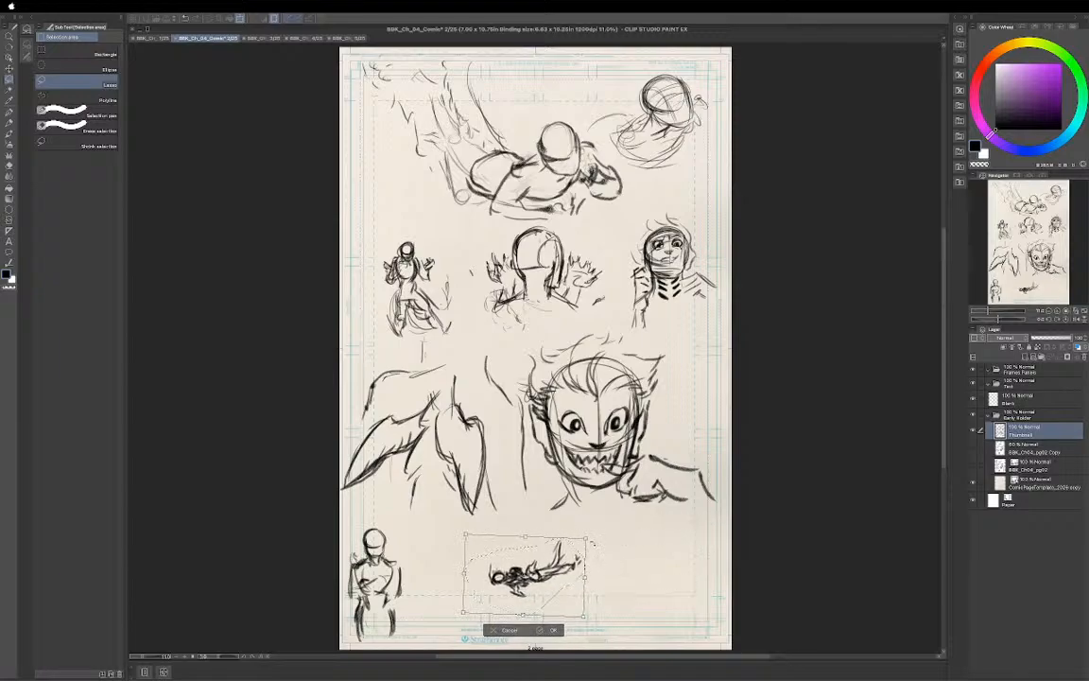
pyautogui.moveTo(598, 534); pyautogui.dragTo(596, 542)
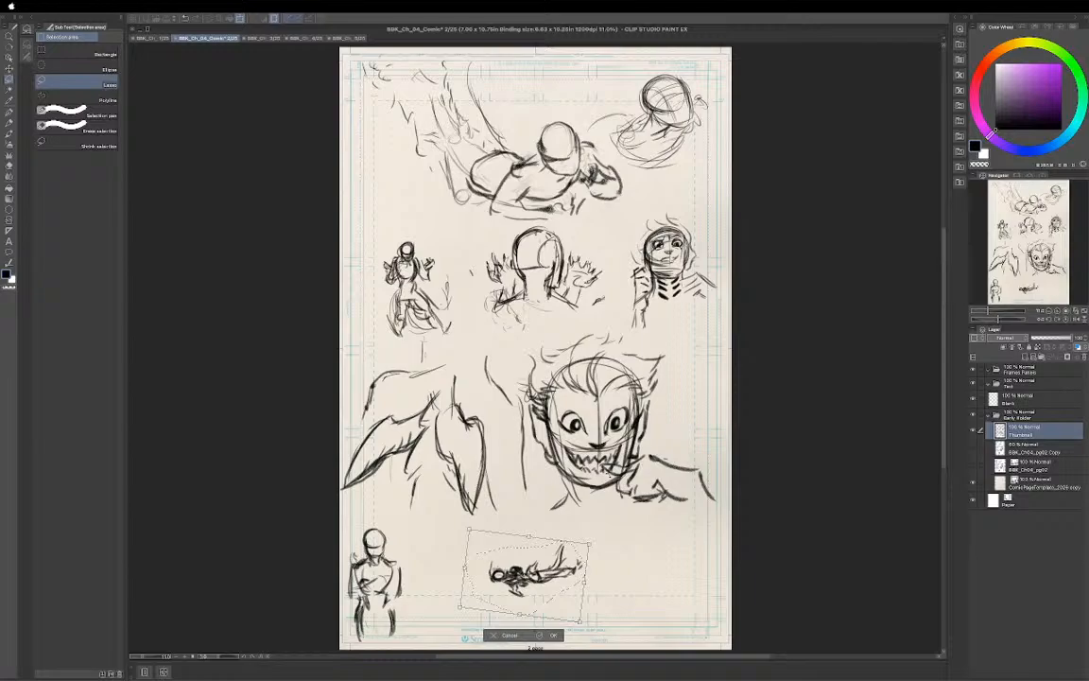
pyautogui.press('Return')
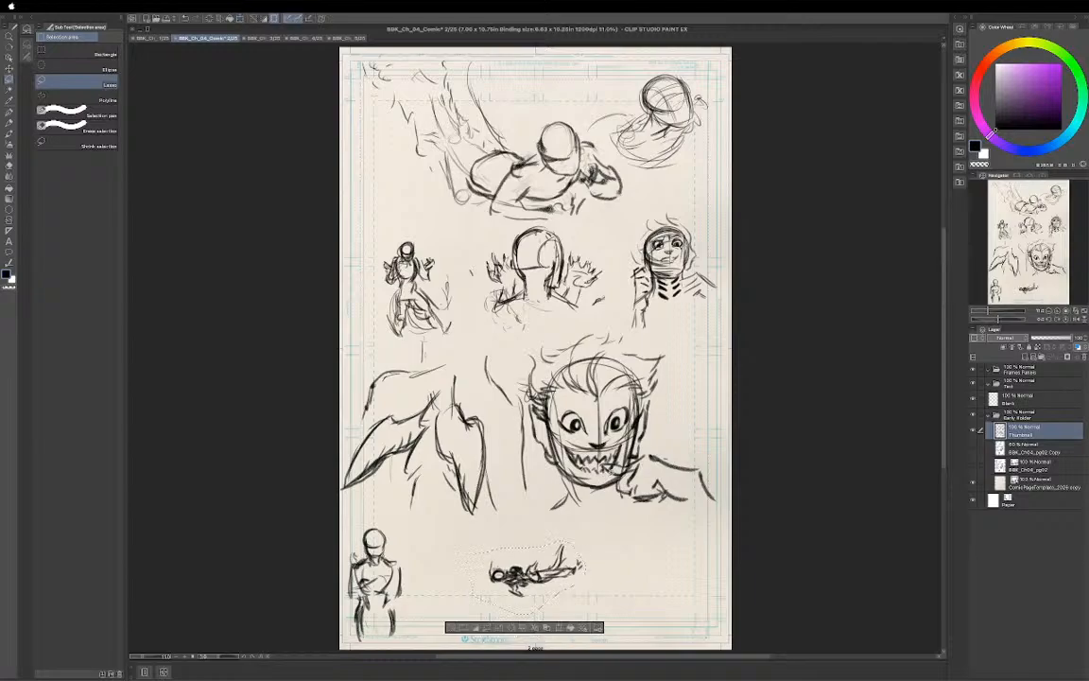
pyautogui.hotkey('ctrl', 'd')
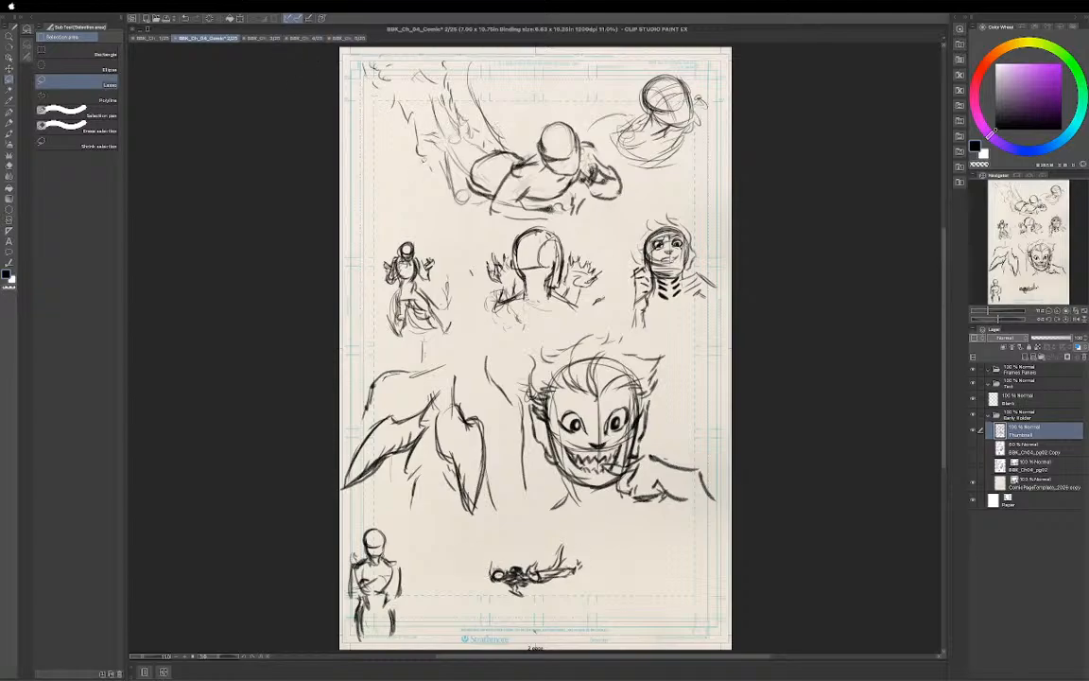
pyautogui.hotkey('ctrl', 's')
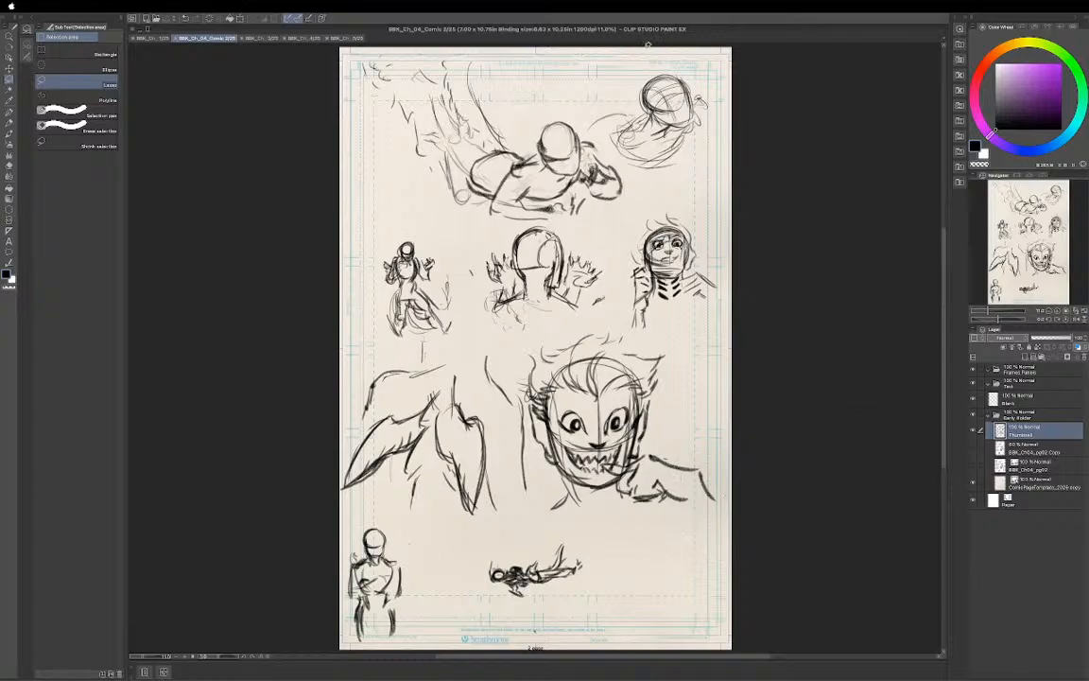
pyautogui.click(259, 39)
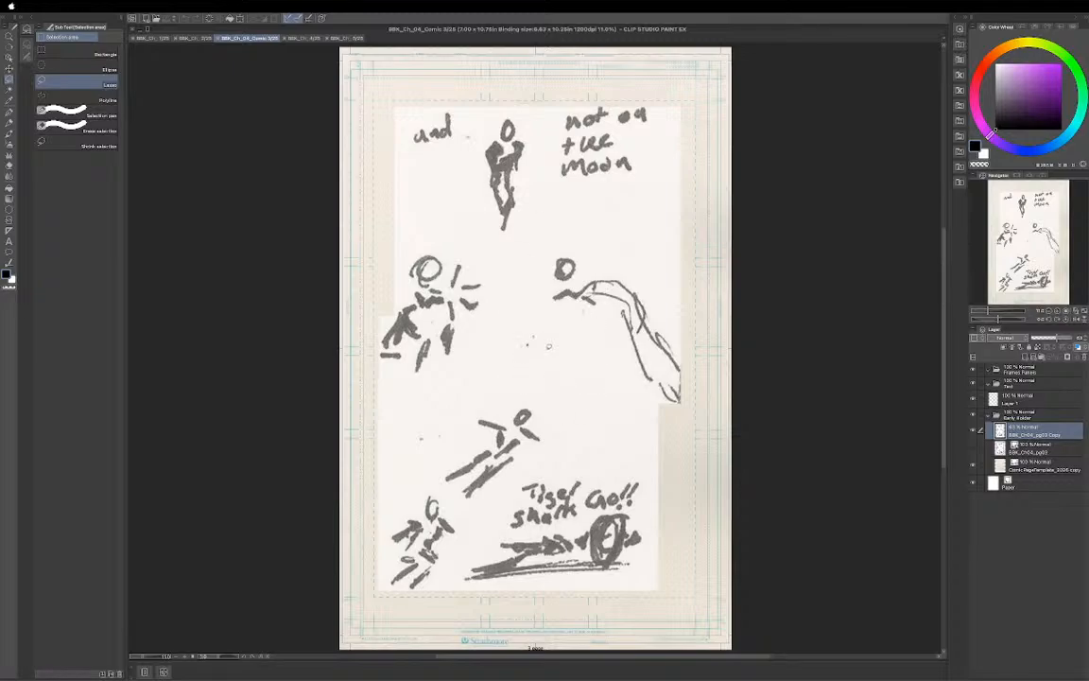
pyautogui.click(201, 38)
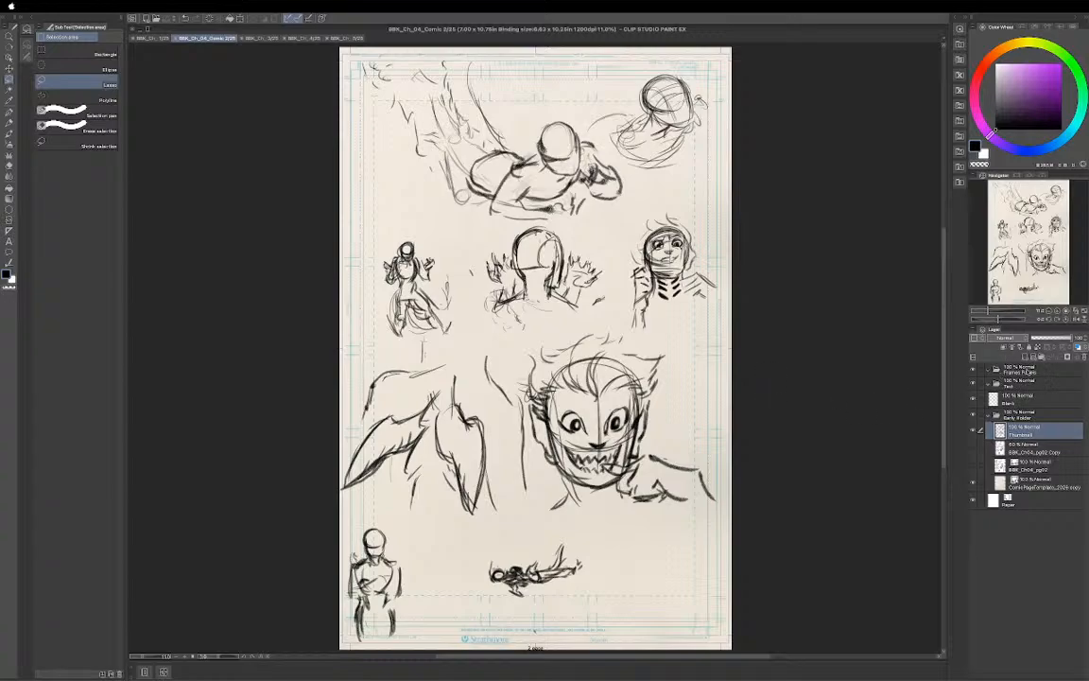
# With the Frames Panels folder selected, create one large rectangle frame around the sketches within the page margins.
pyautogui.click(1028, 372)
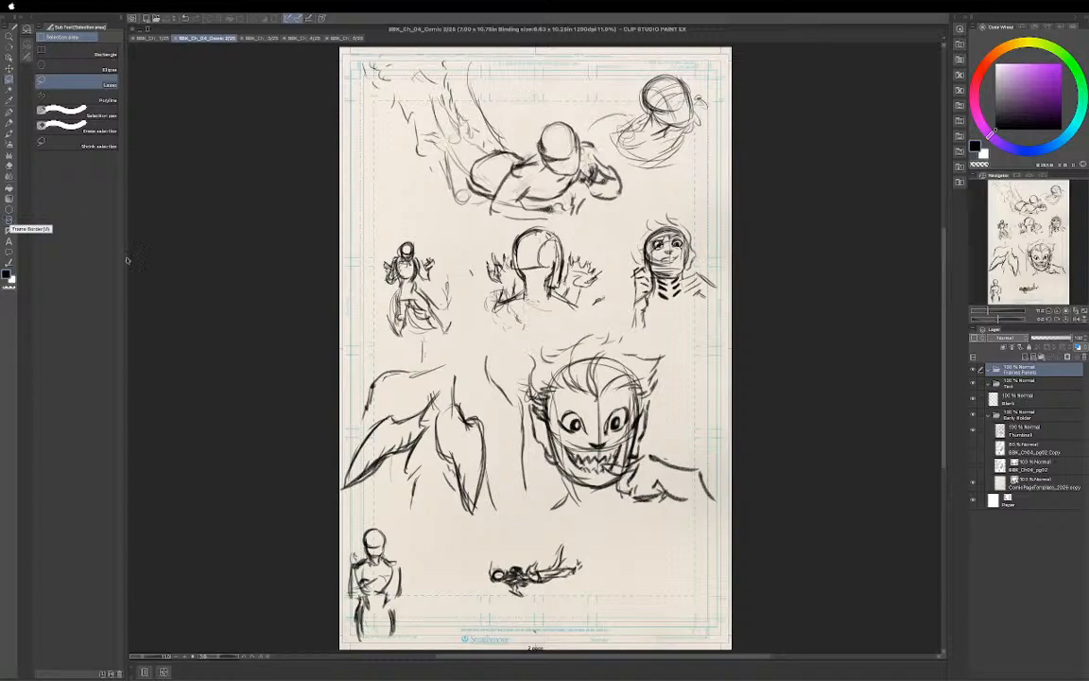
pyautogui.press('u')
pyautogui.press('u')
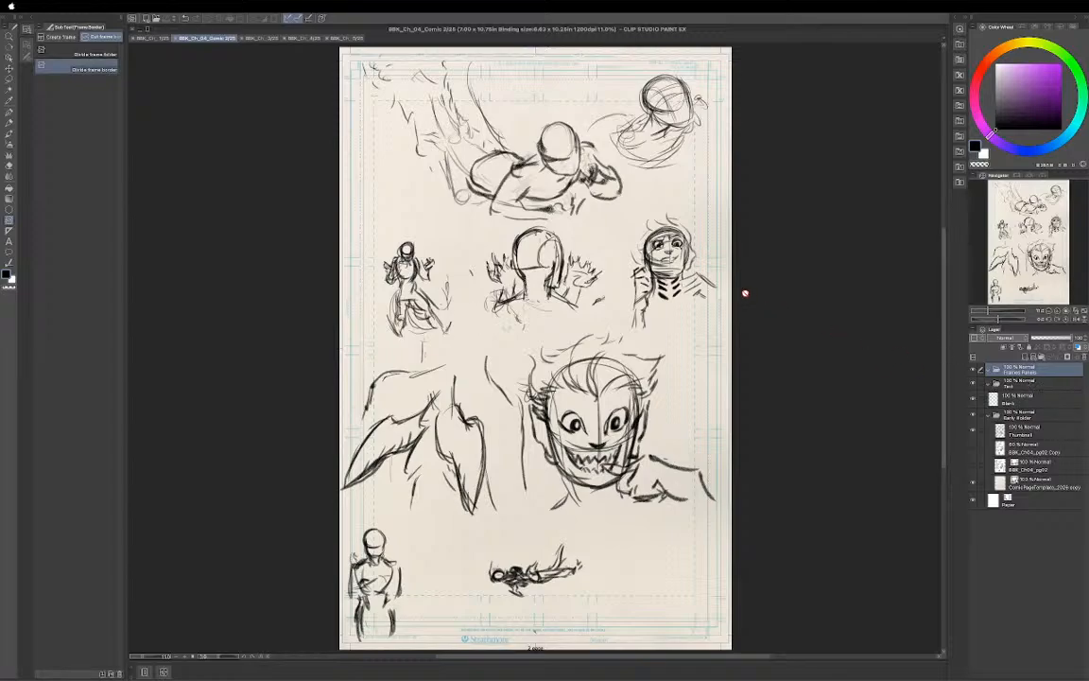
pyautogui.click(61, 37)
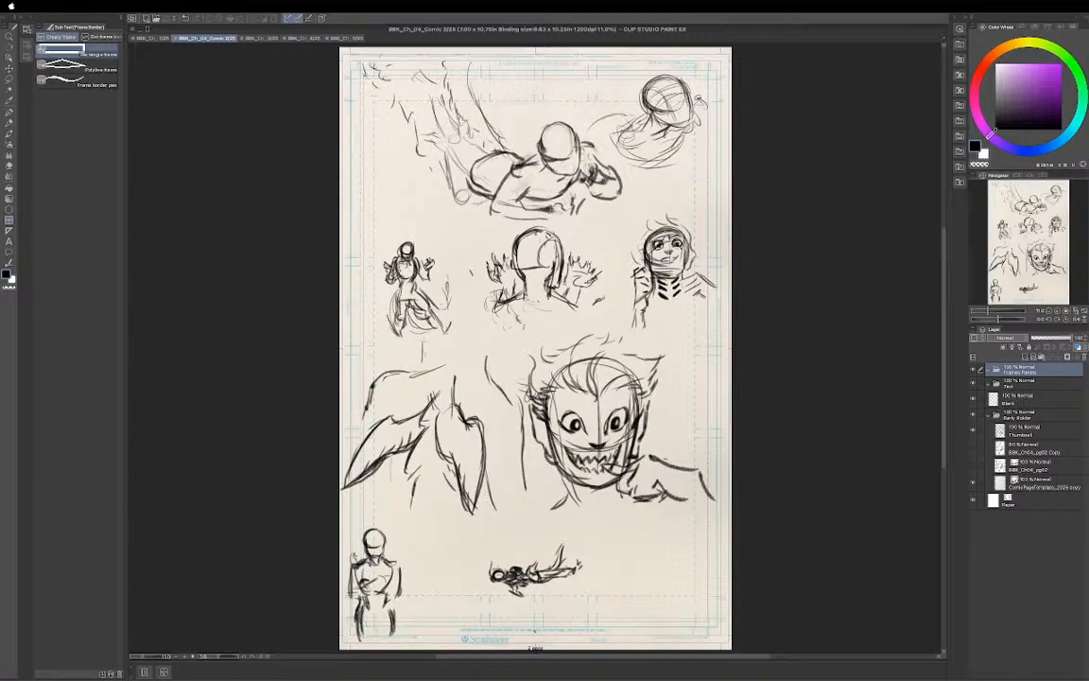
pyautogui.moveTo(363, 73); pyautogui.dragTo(707, 623)
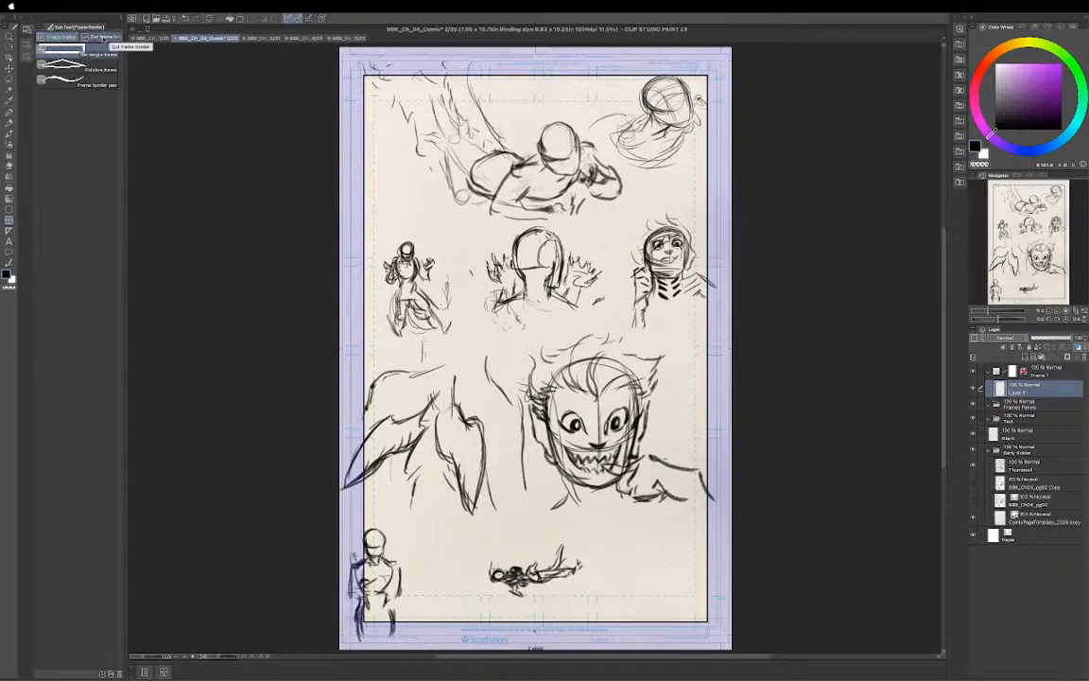
# Divide the frame border horizontally between the sketch rows to make four full-width panels.
pyautogui.click(109, 36)
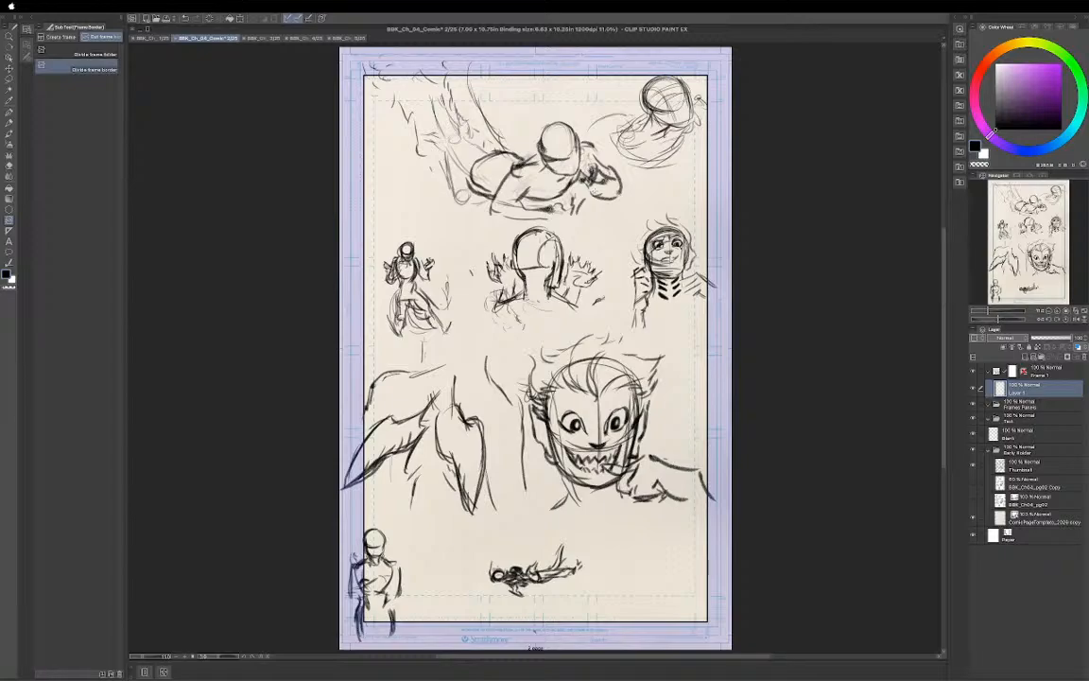
pyautogui.moveTo(345, 203); pyautogui.dragTo(713, 203)
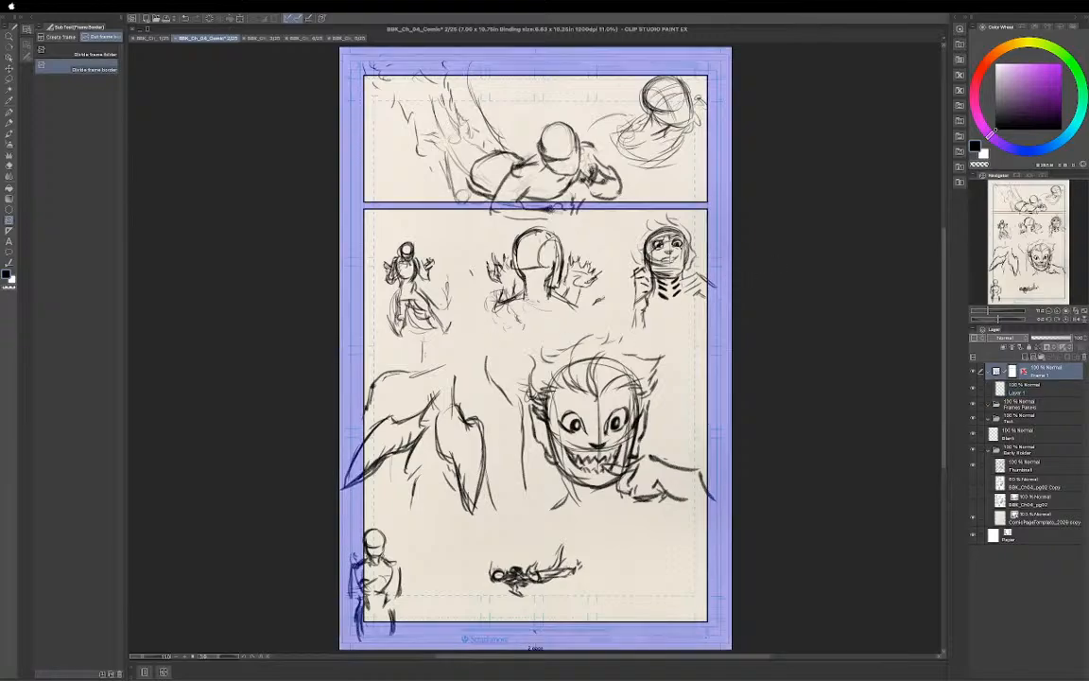
pyautogui.moveTo(345, 342); pyautogui.dragTo(714, 342)
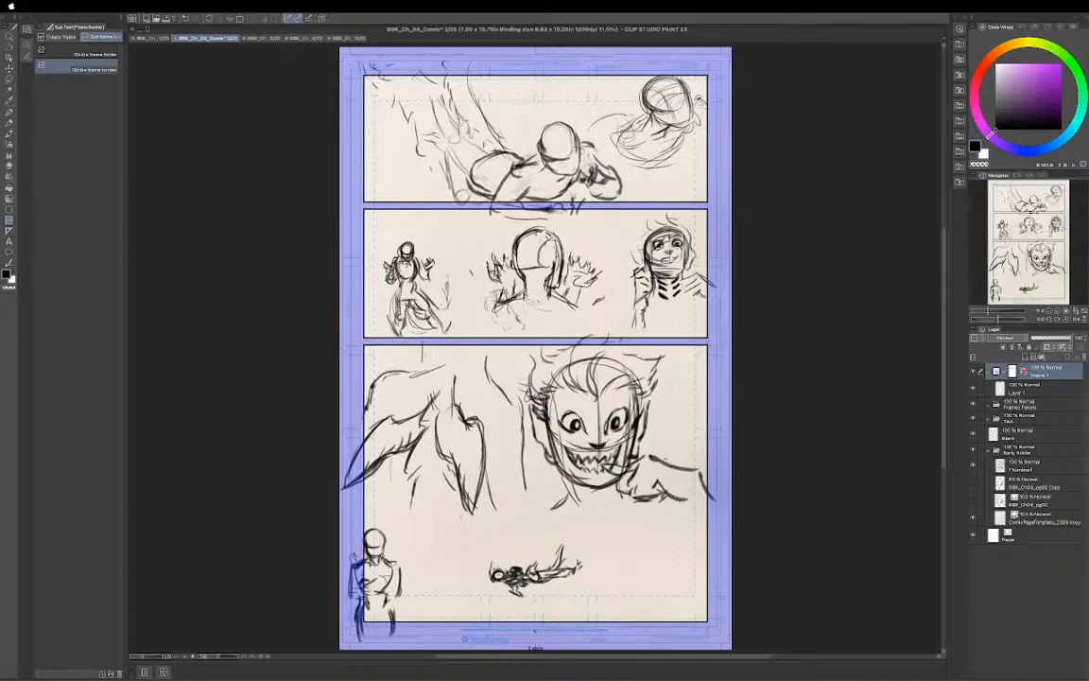
pyautogui.moveTo(461, 518); pyautogui.dragTo(595, 515)
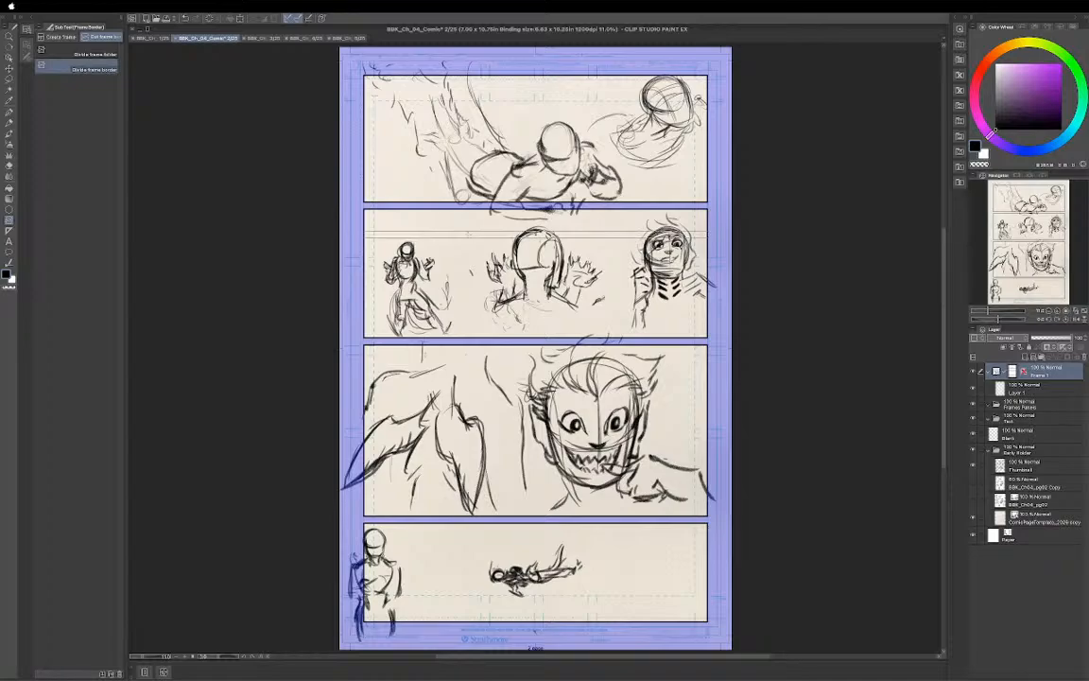
# Divide the second-row frame vertically between its sketches into three panels and the third-row frame into two panels.
pyautogui.moveTo(466, 201); pyautogui.dragTo(466, 343)
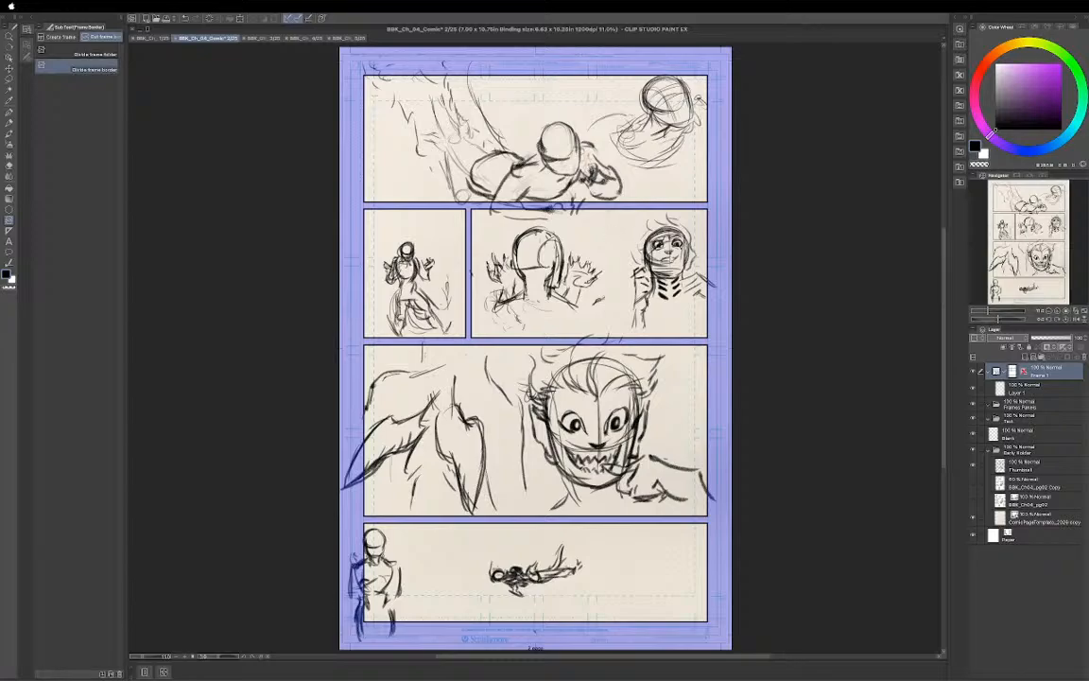
pyautogui.moveTo(611, 201); pyautogui.dragTo(611, 342)
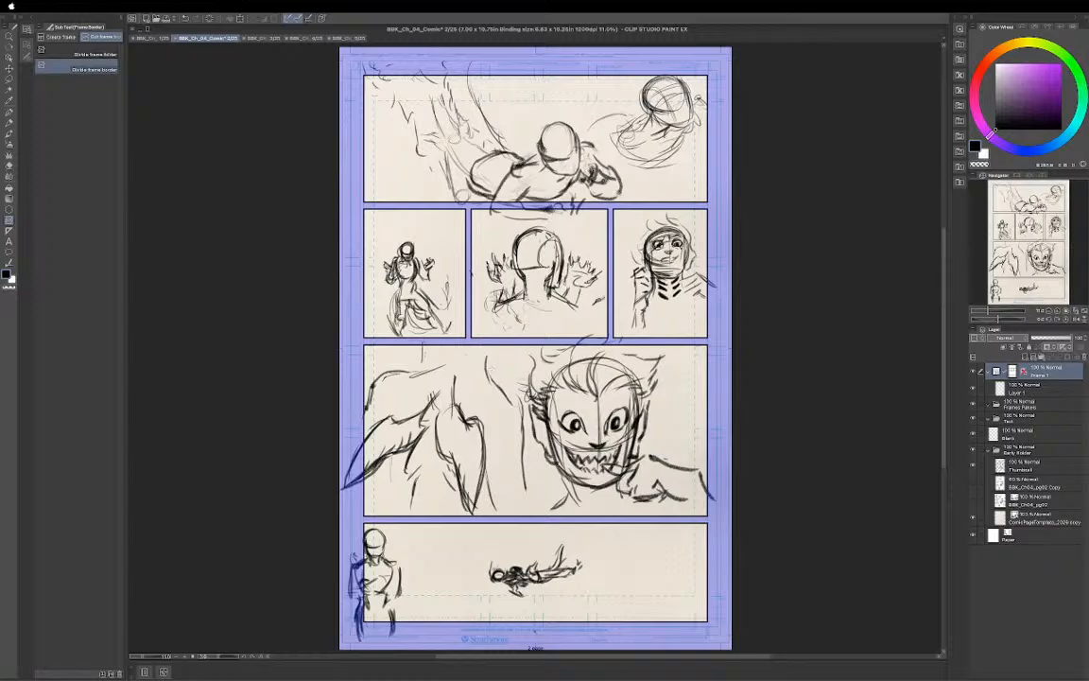
pyautogui.moveTo(501, 346); pyautogui.dragTo(501, 513)
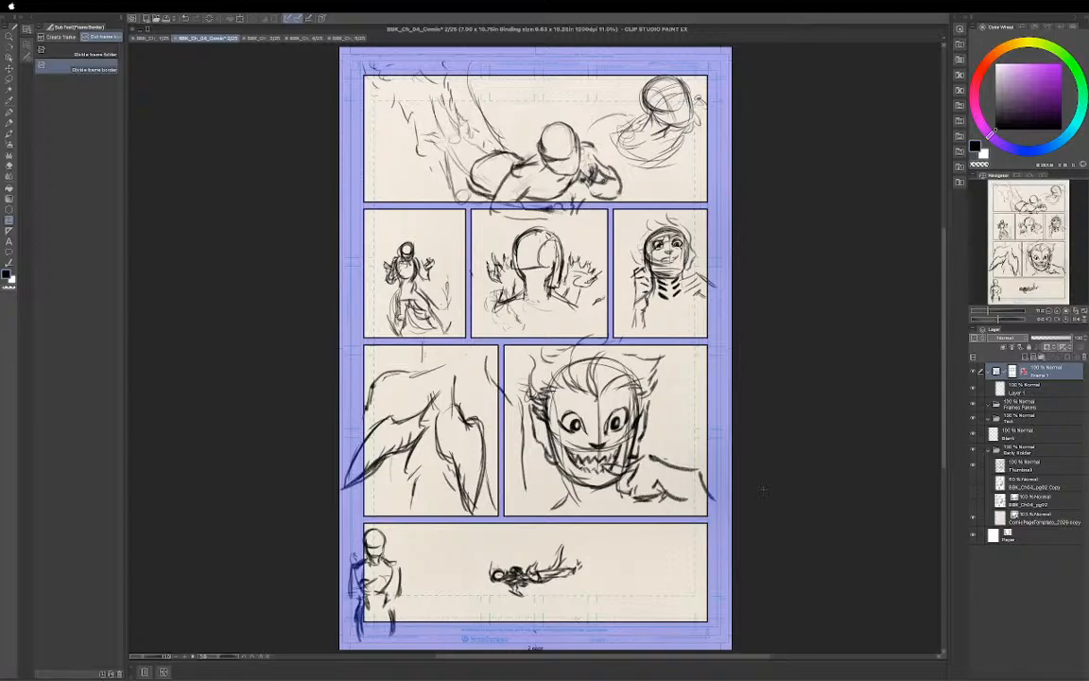
# Collapse the Frame 1 folder and move it inside the Frames Panels folder.
pyautogui.click(989, 373)
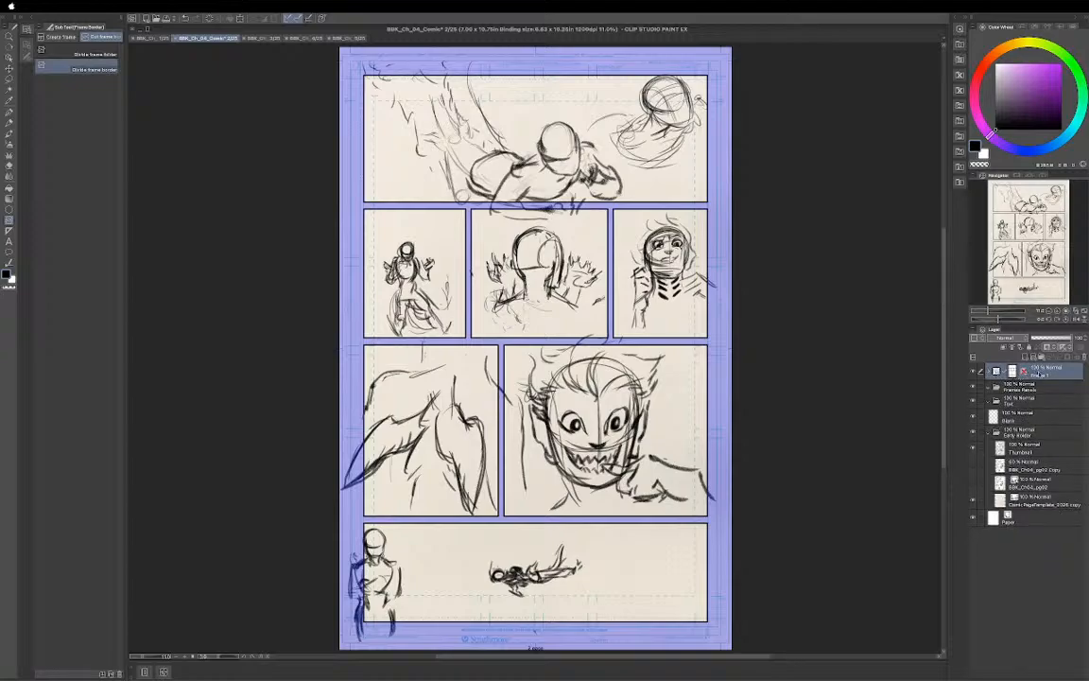
pyautogui.moveTo(1038, 373); pyautogui.dragTo(1035, 389)
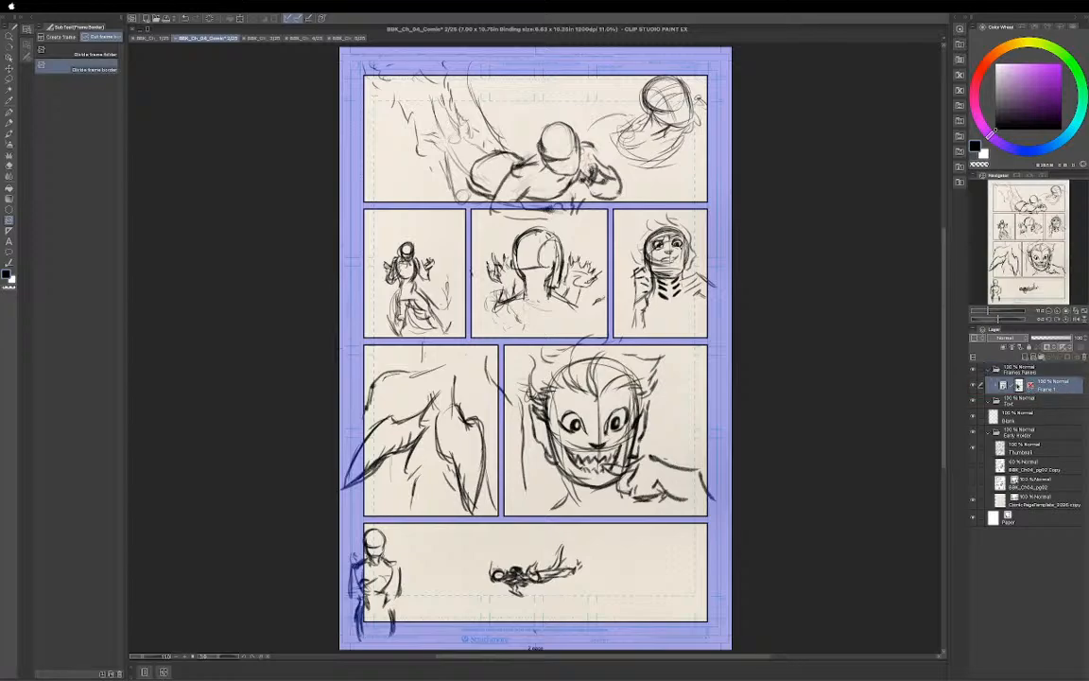
pyautogui.click(989, 371)
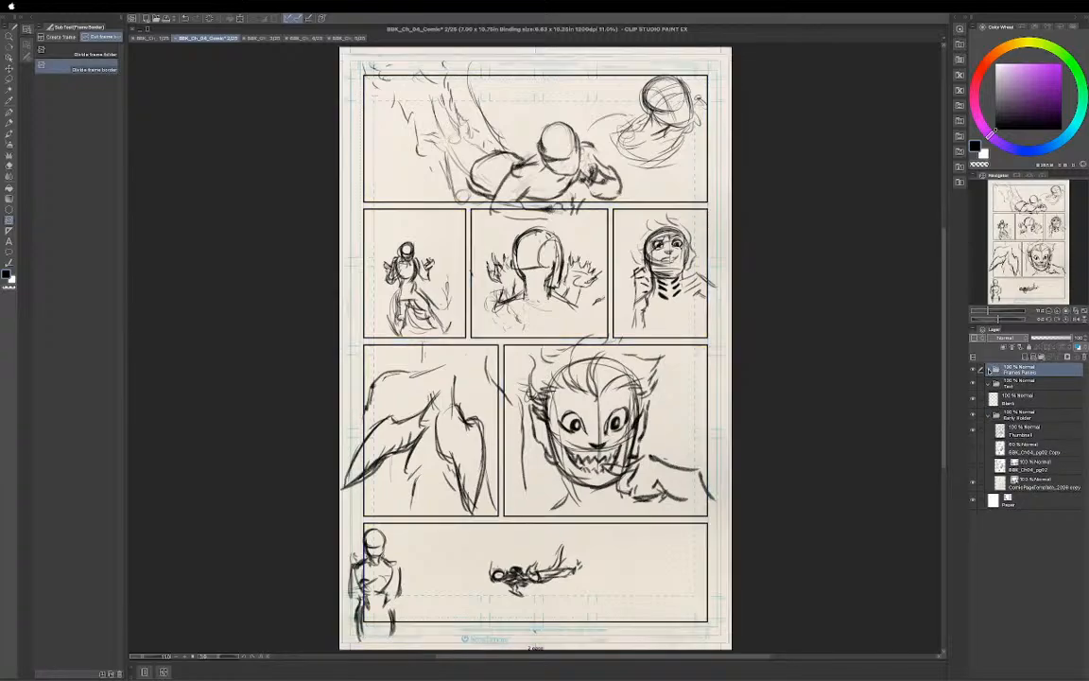
pyautogui.click(990, 371)
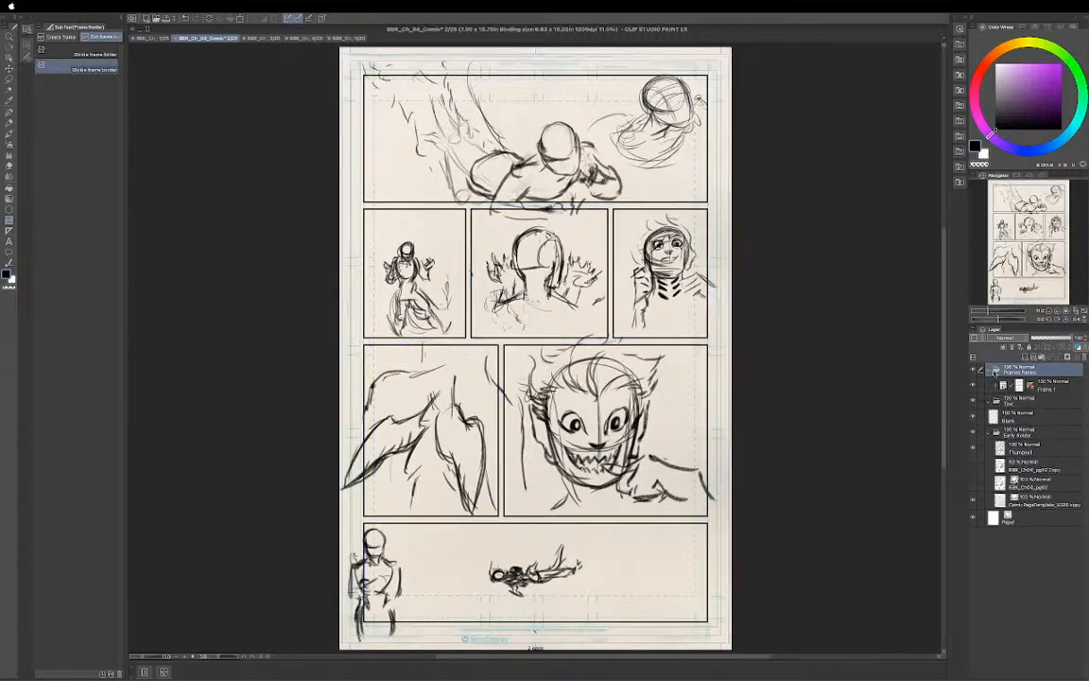
# Select the Frame 1 folder and widen the top panel on both sides toward the page edges.
pyautogui.click(1047, 386)
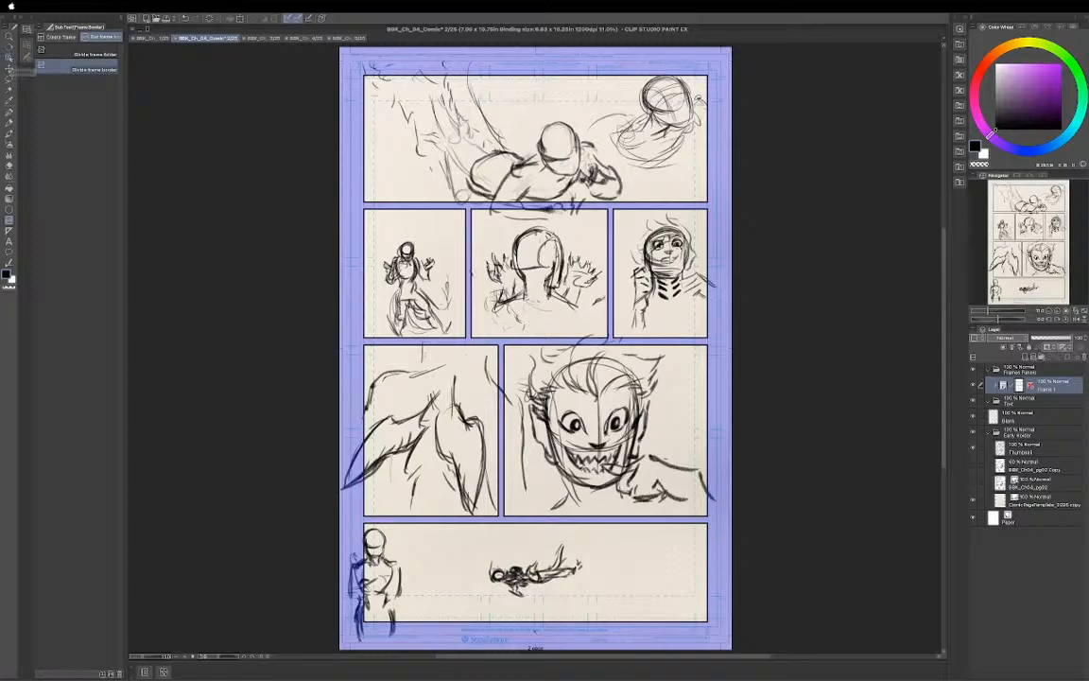
pyautogui.press('o')
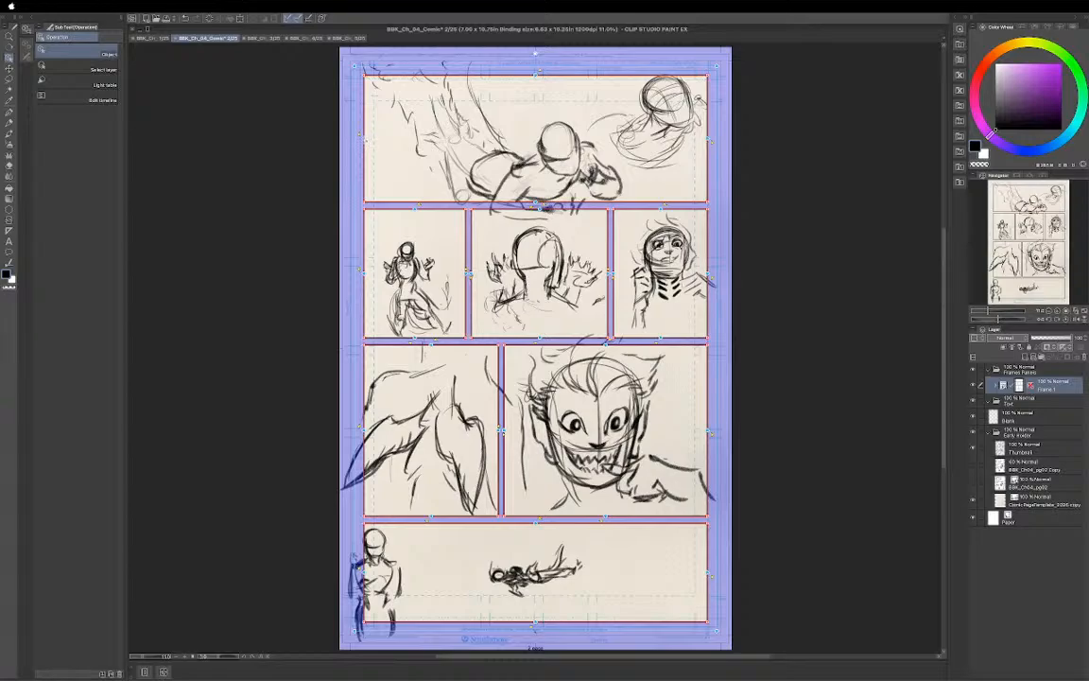
pyautogui.moveTo(363, 142); pyautogui.dragTo(355, 142)
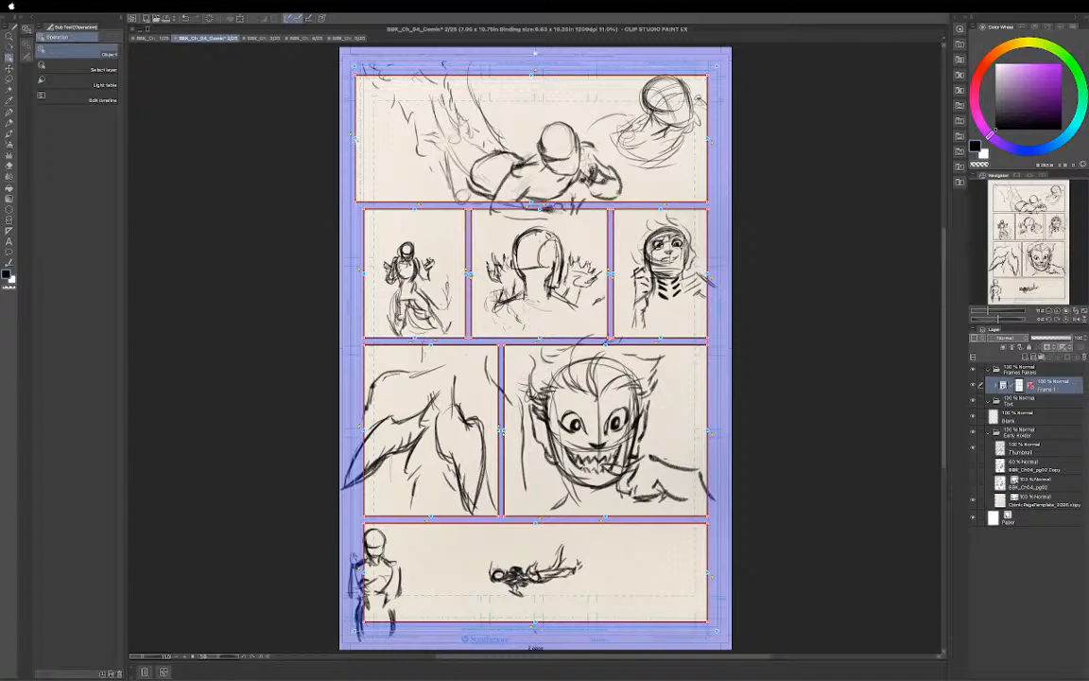
pyautogui.moveTo(356, 142)
pyautogui.mouseDown()
pyautogui.moveTo(316, 142)
pyautogui.moveTo(350, 142)
pyautogui.mouseUp()
pyautogui.moveTo(706, 141); pyautogui.dragTo(717, 142)
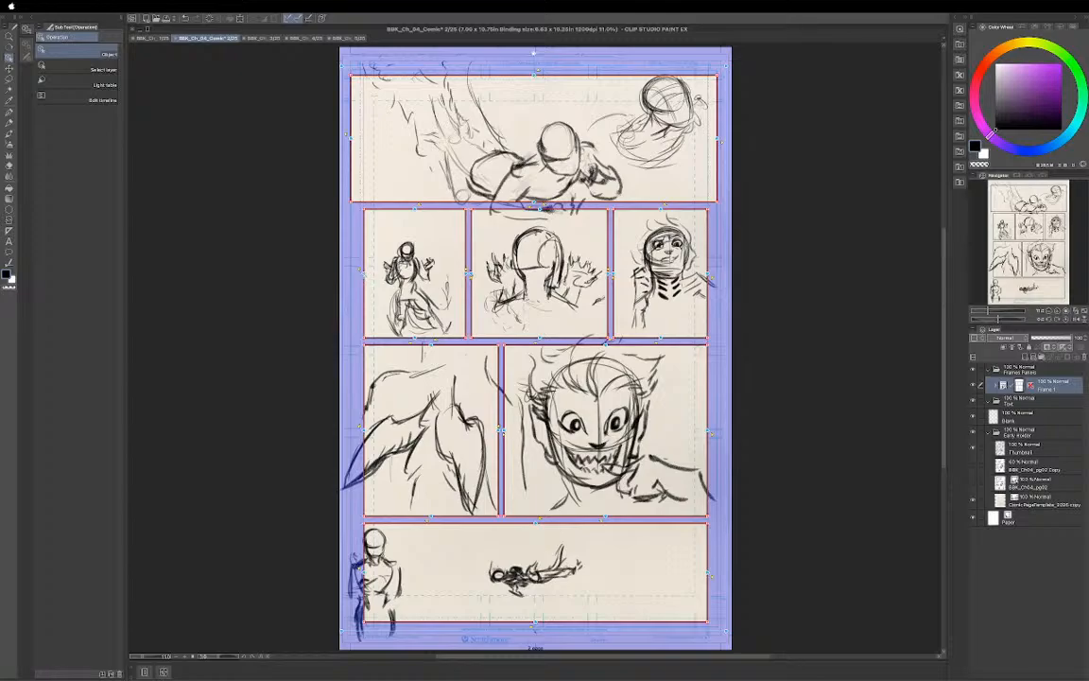
# Extend the outer side borders of the second- and third-row panels toward the page edges, keeping the gutters between panels unchanged.
pyautogui.moveTo(364, 274)
pyautogui.mouseDown()
pyautogui.moveTo(317, 274)
pyautogui.moveTo(355, 274)
pyautogui.mouseUp()
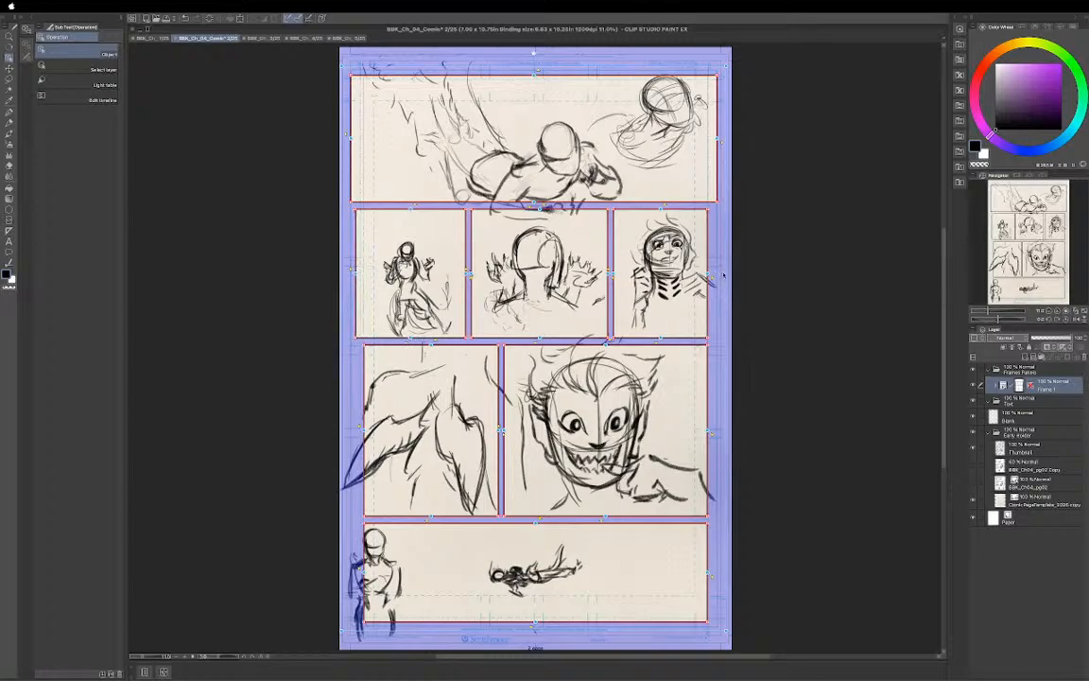
pyautogui.moveTo(709, 275); pyautogui.dragTo(714, 275)
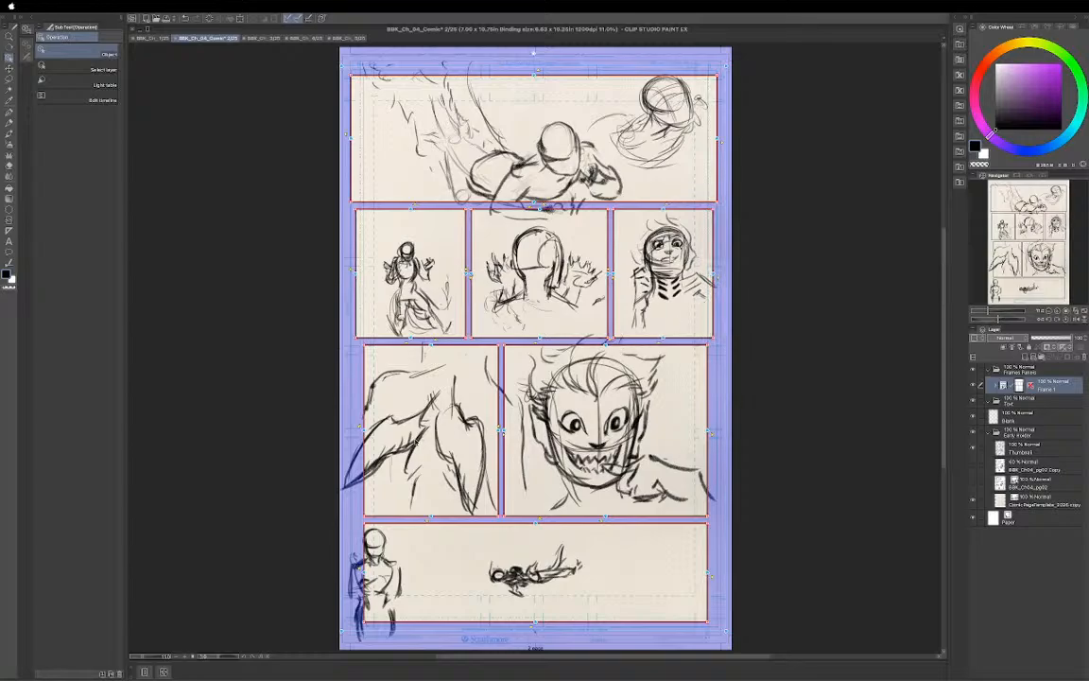
pyautogui.moveTo(364, 430); pyautogui.dragTo(361, 430)
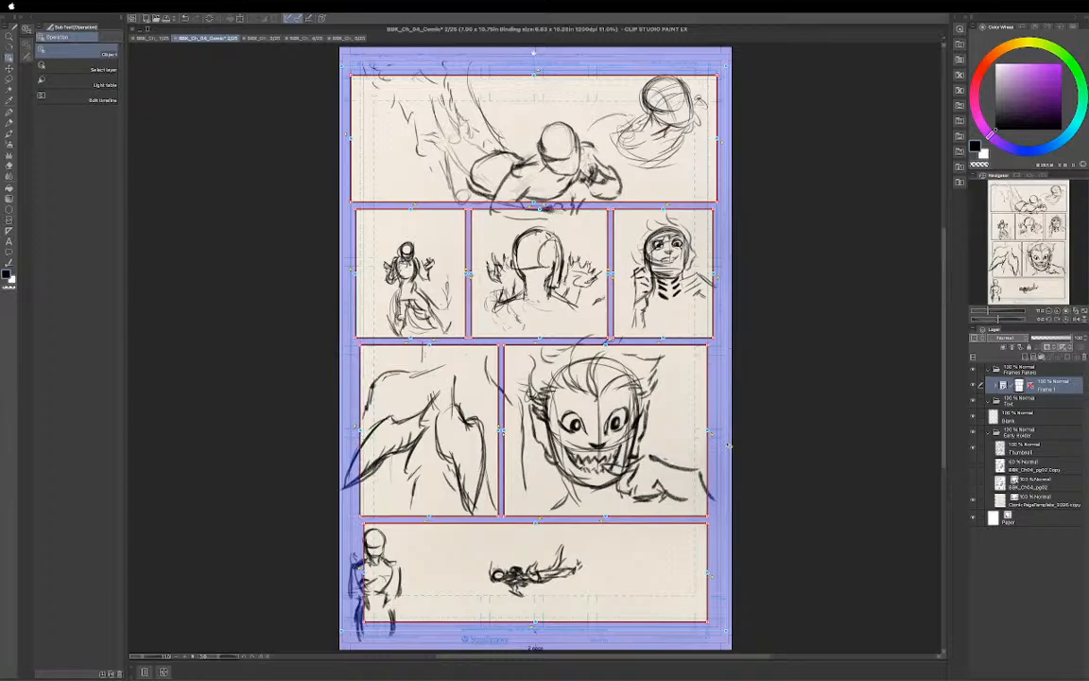
pyautogui.moveTo(707, 432); pyautogui.dragTo(718, 431)
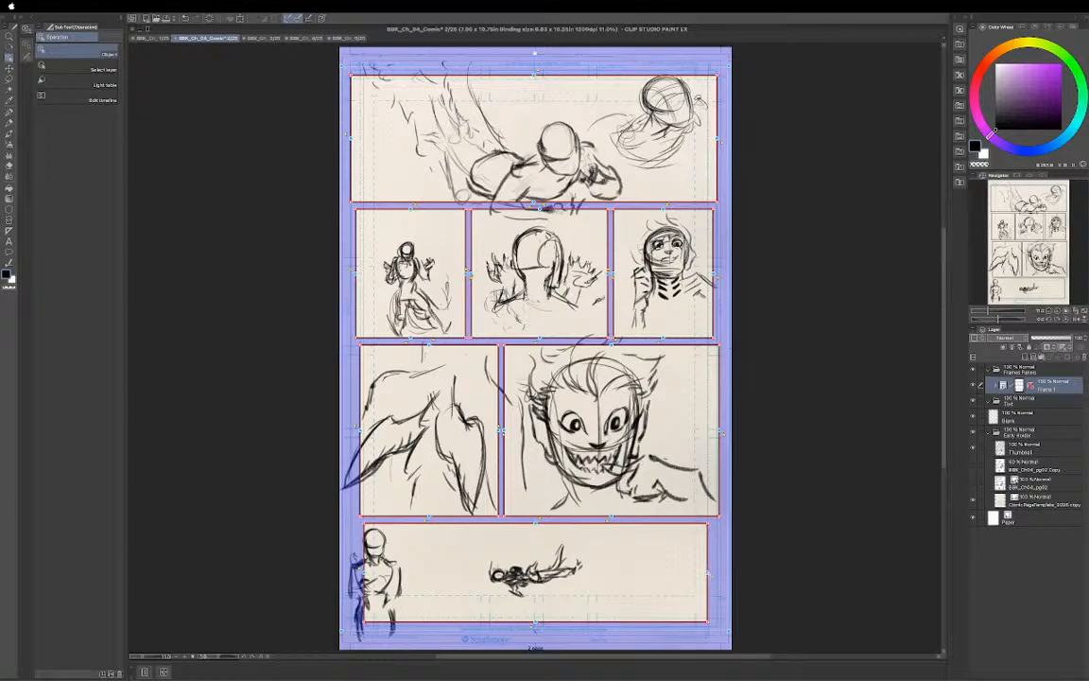
# Widen the bottom-row panel on both sides and extend its lower border down close to the page's bottom edge.
pyautogui.moveTo(707, 572); pyautogui.dragTo(725, 573)
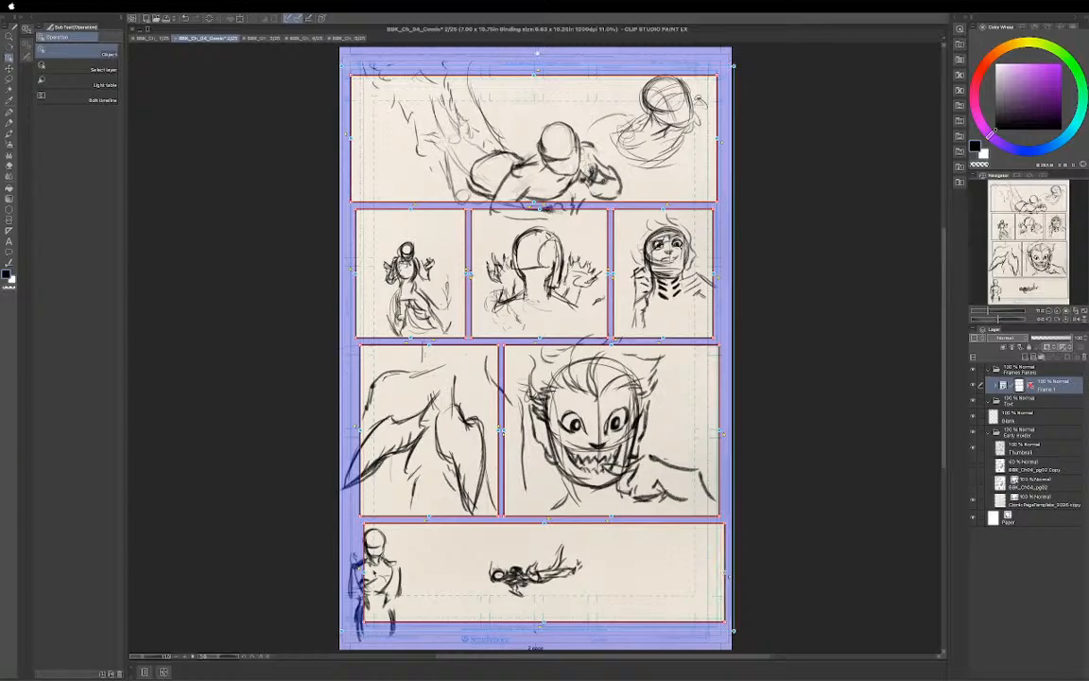
pyautogui.moveTo(363, 572); pyautogui.dragTo(346, 571)
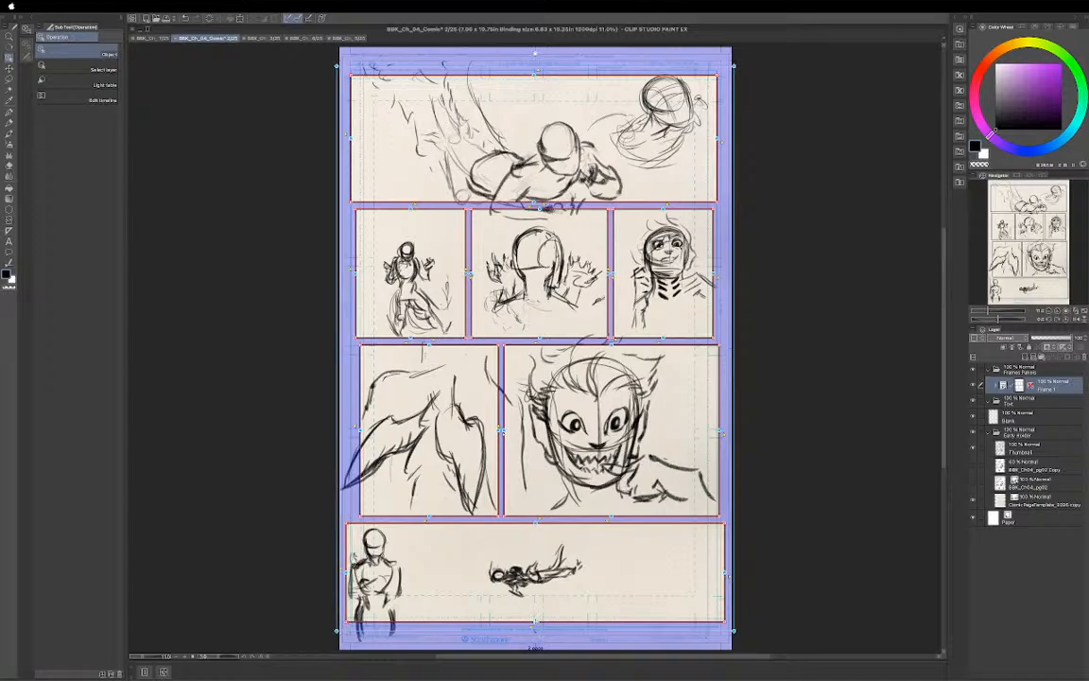
pyautogui.moveTo(534, 625)
pyautogui.mouseDown()
pyautogui.moveTo(534, 589)
pyautogui.moveTo(535, 641)
pyautogui.moveTo(534, 586)
pyautogui.moveTo(535, 644)
pyautogui.mouseUp()
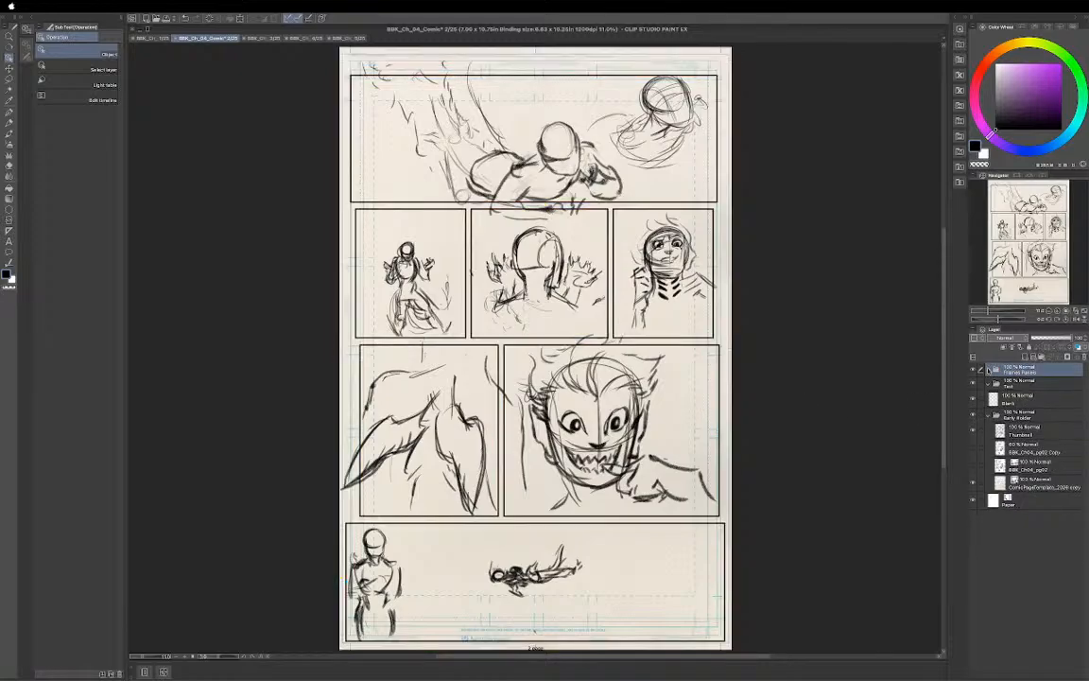
# Lower the Thumbnail layer's opacity to 47%, collapse the Frames Panels folder and the thumbnail's parent folder, and save the page.
pyautogui.click(988, 370)
pyautogui.click(1026, 430)
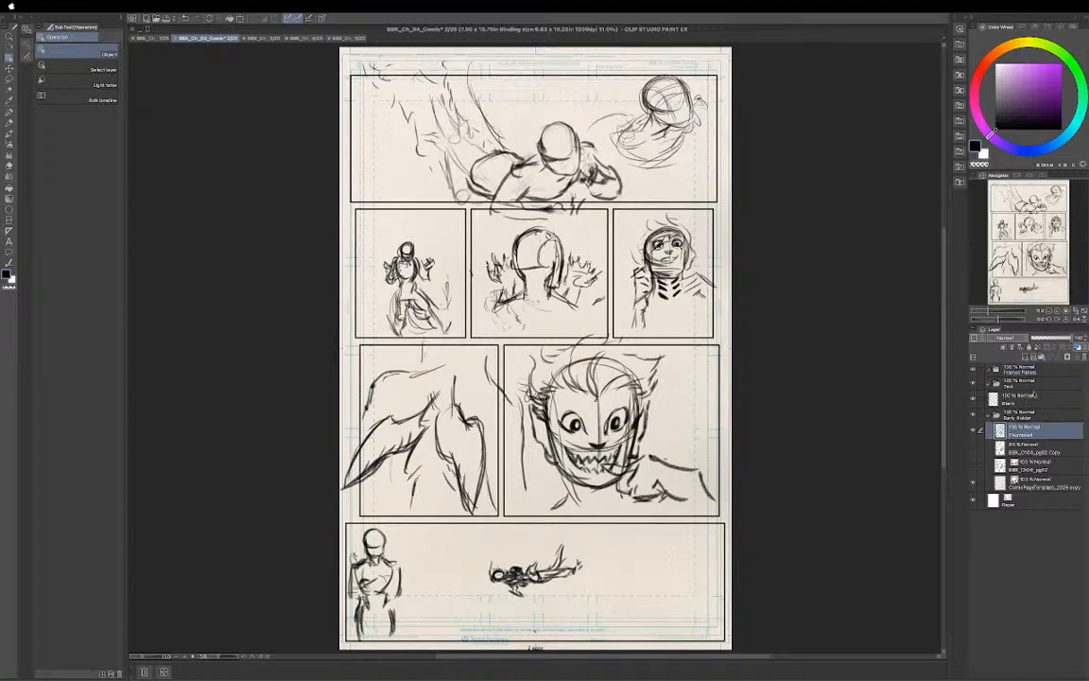
pyautogui.click(1069, 338)
pyautogui.moveTo(1069, 339); pyautogui.dragTo(1051, 338)
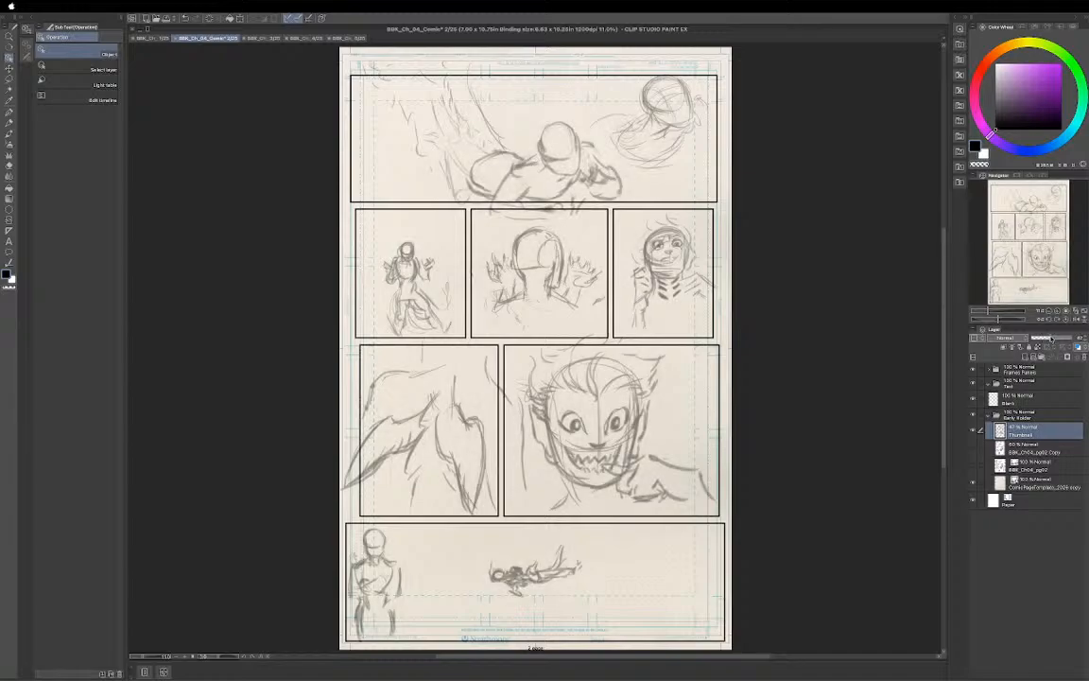
pyautogui.click(987, 414)
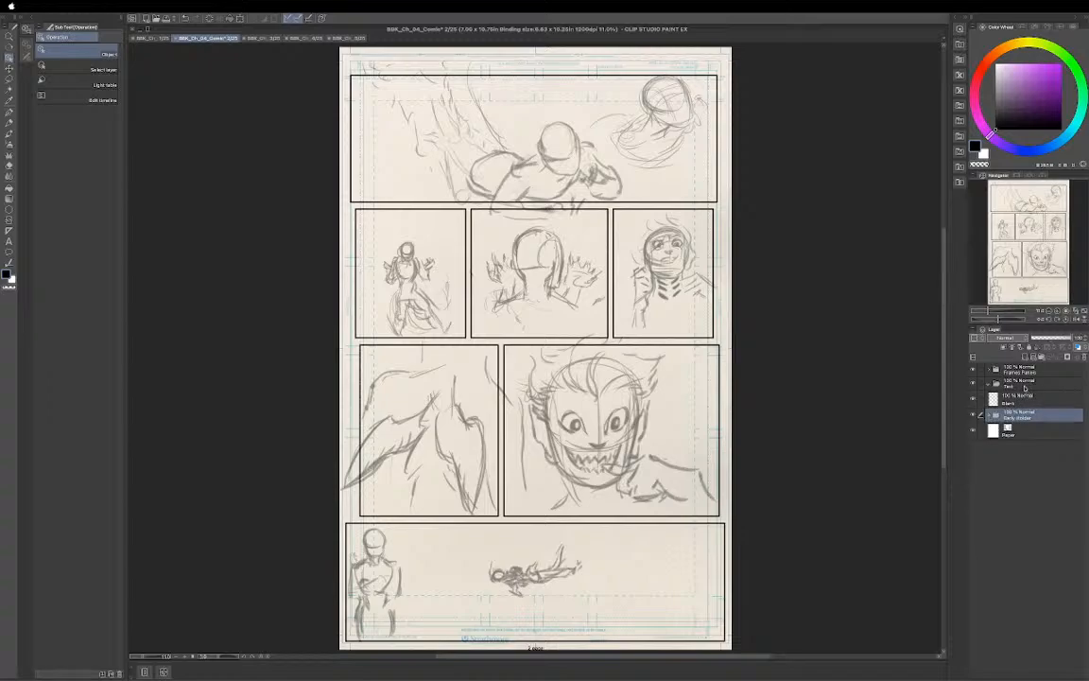
pyautogui.press('super+s')
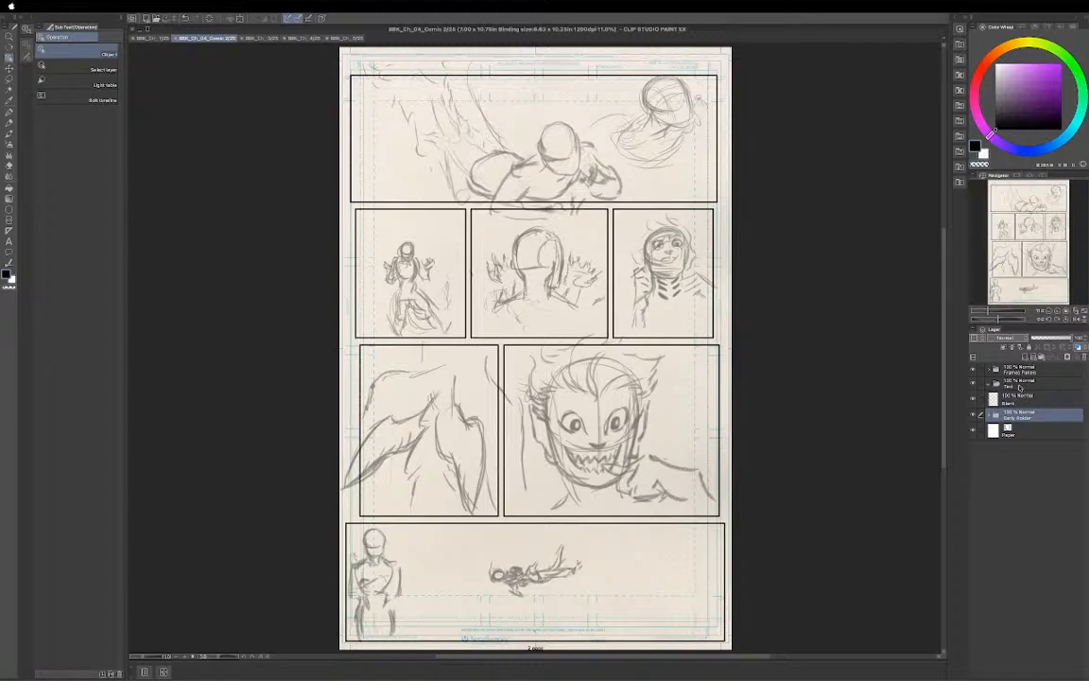
# Select the Text layer folder and look through the Balloon tool's variants, from the rounded balloon to the thought balloon tail.
pyautogui.click(1019, 386)
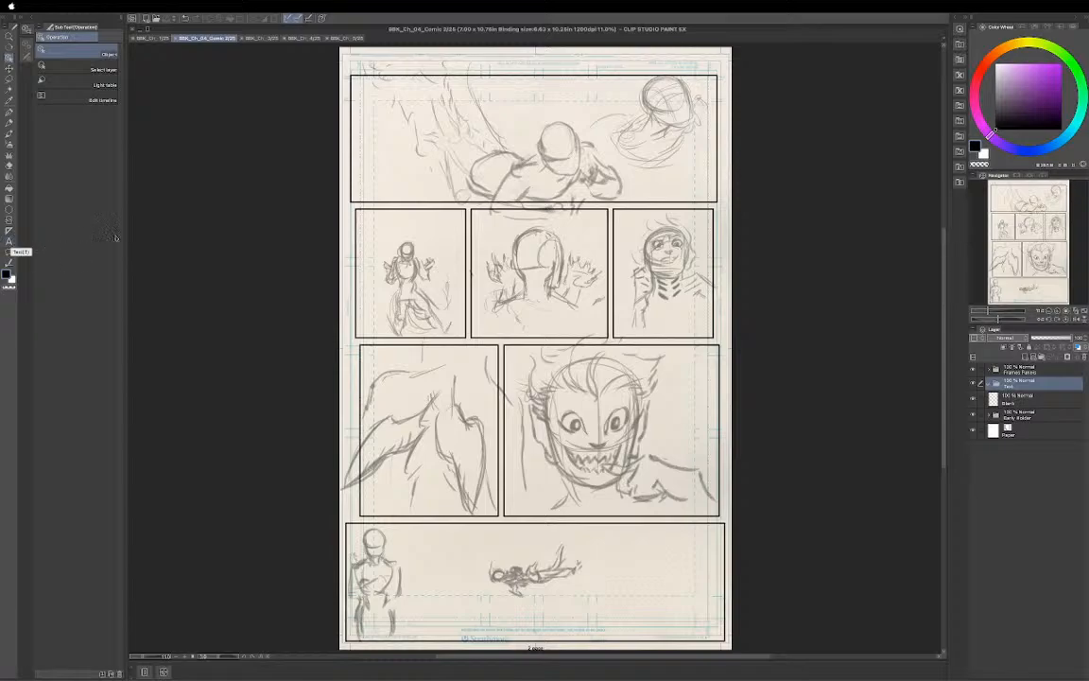
pyautogui.press('t')
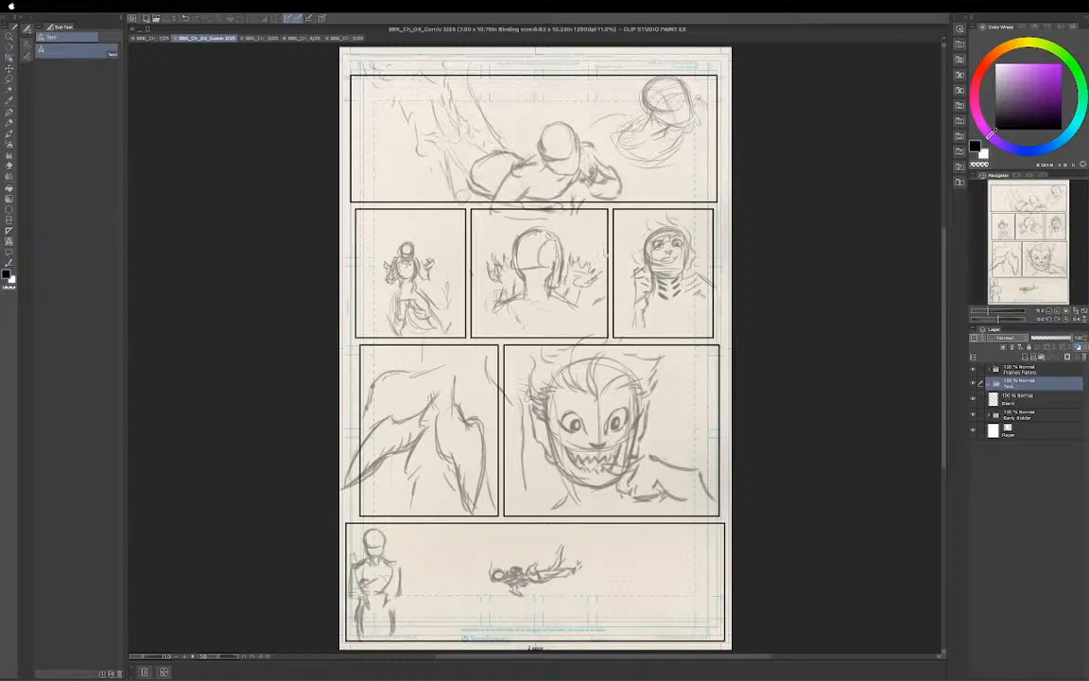
pyautogui.press('t')
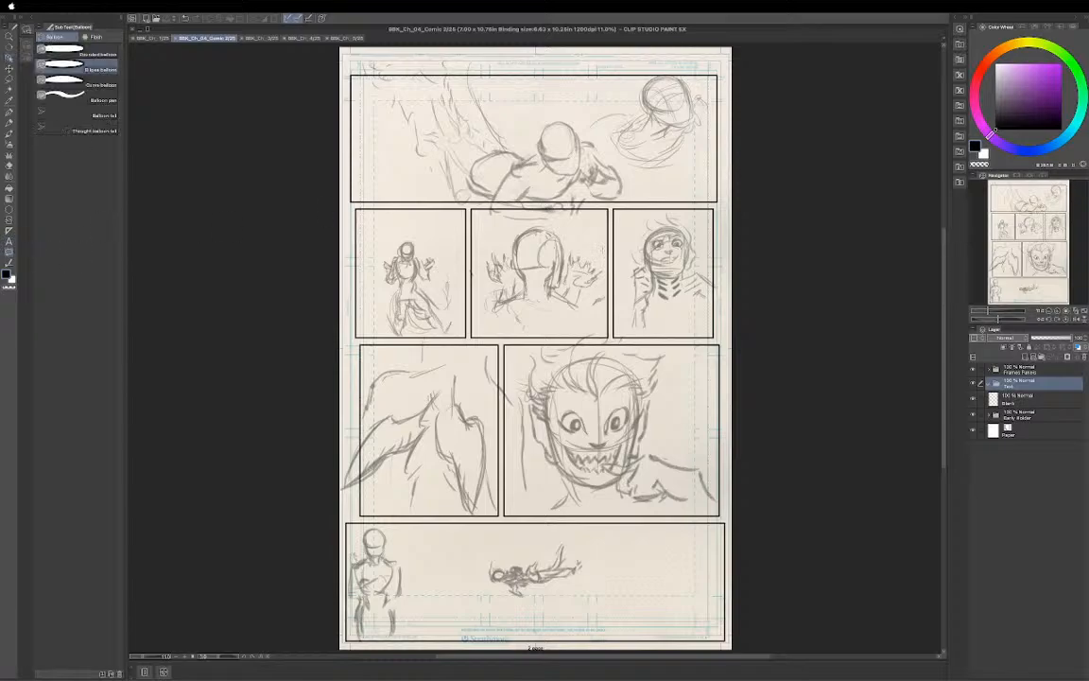
pyautogui.click(90, 54)
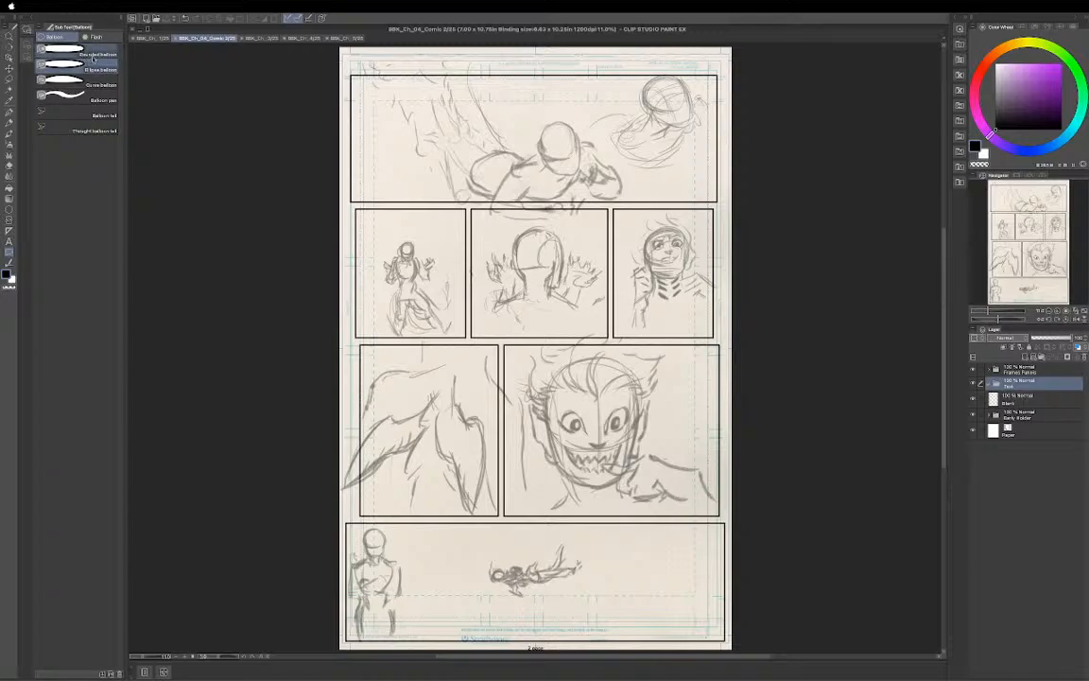
pyautogui.click(104, 70)
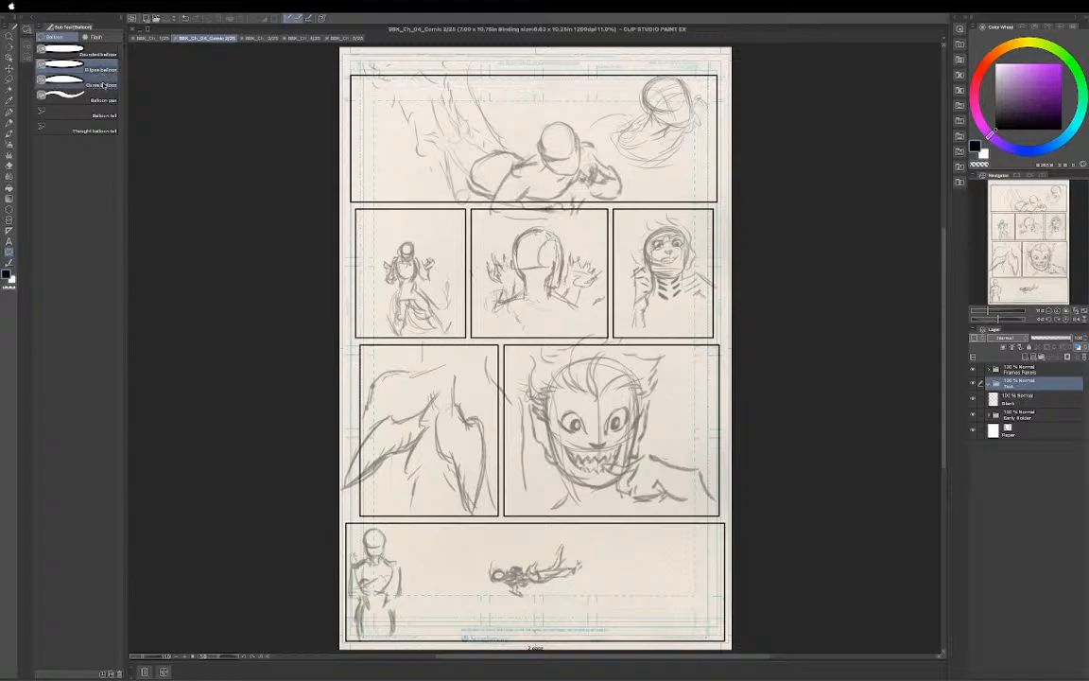
pyautogui.click(98, 94)
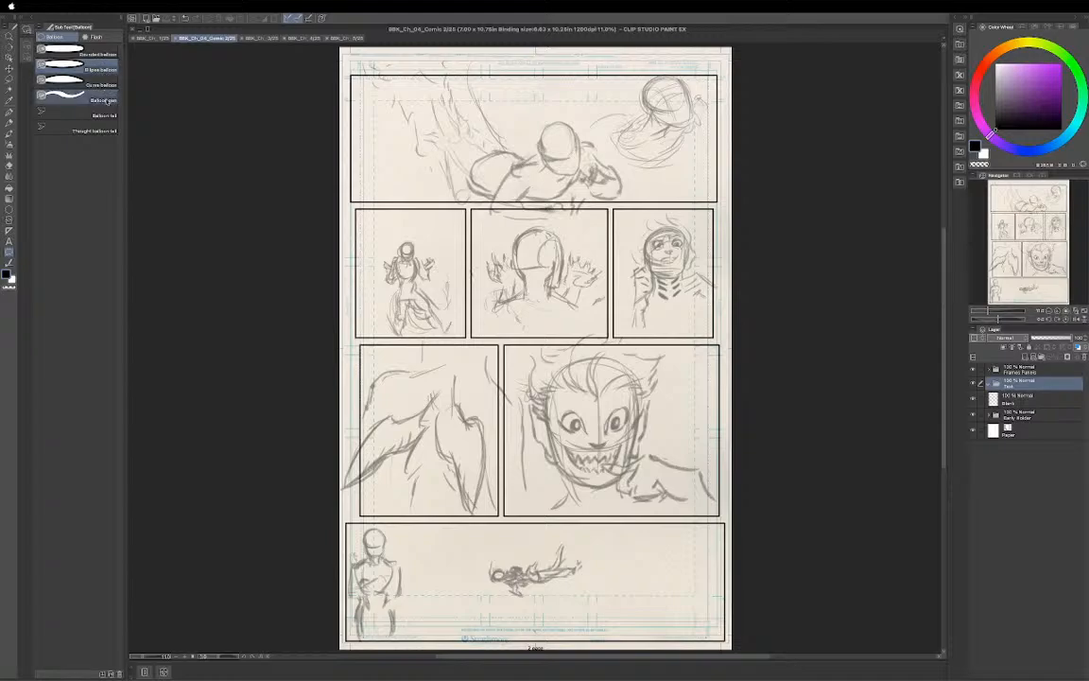
pyautogui.click(93, 114)
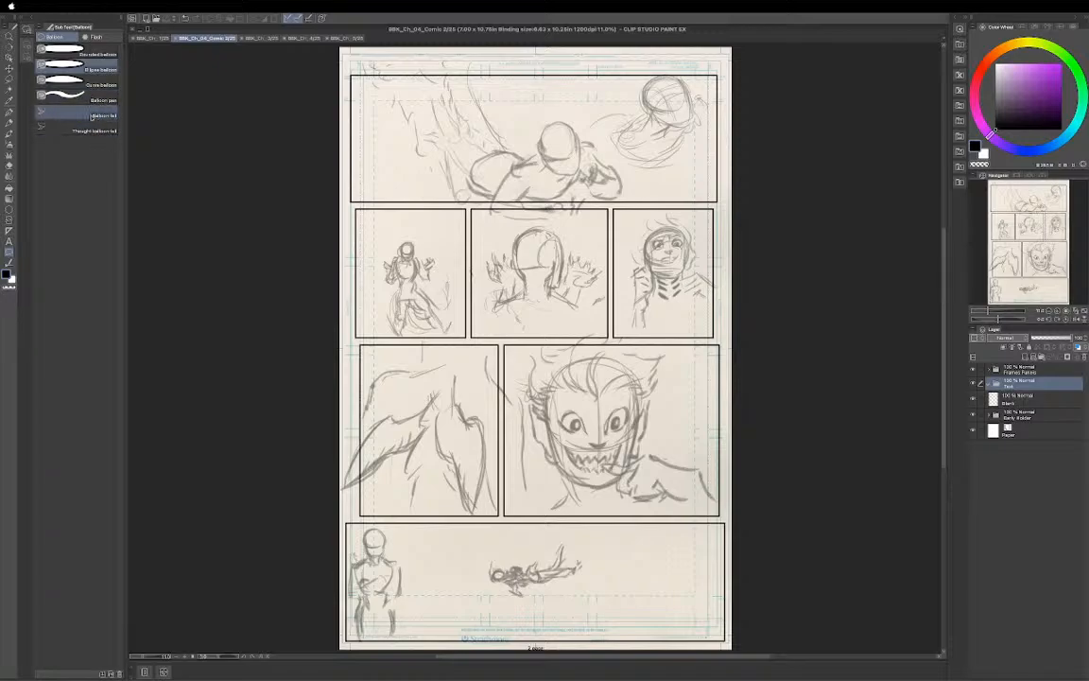
pyautogui.click(80, 132)
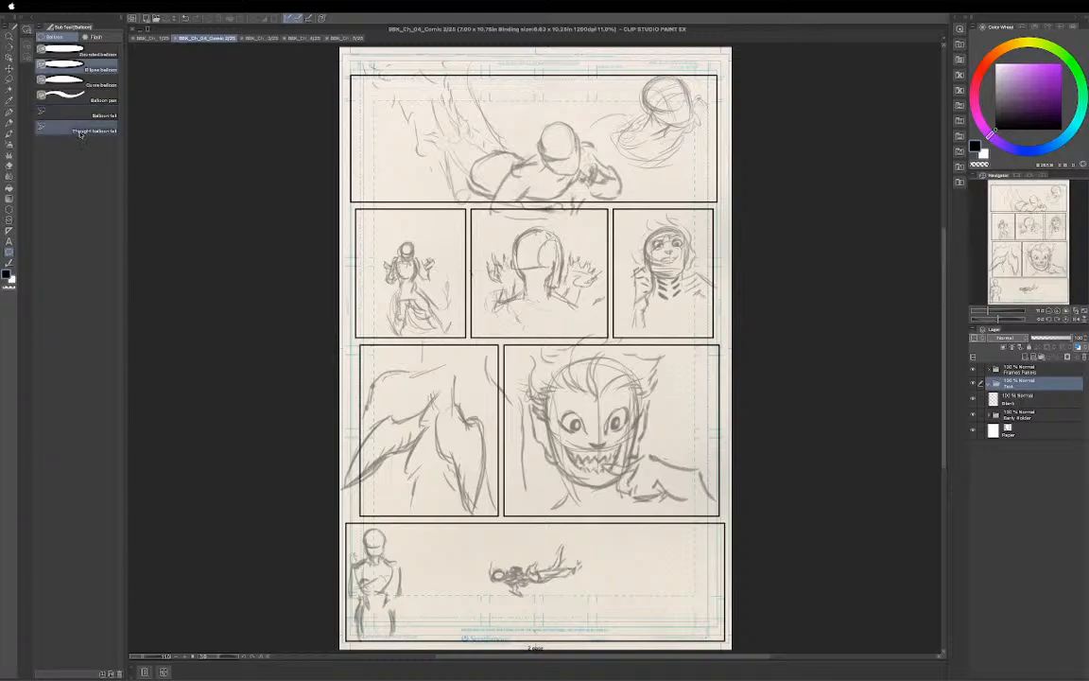
pyautogui.click(102, 112)
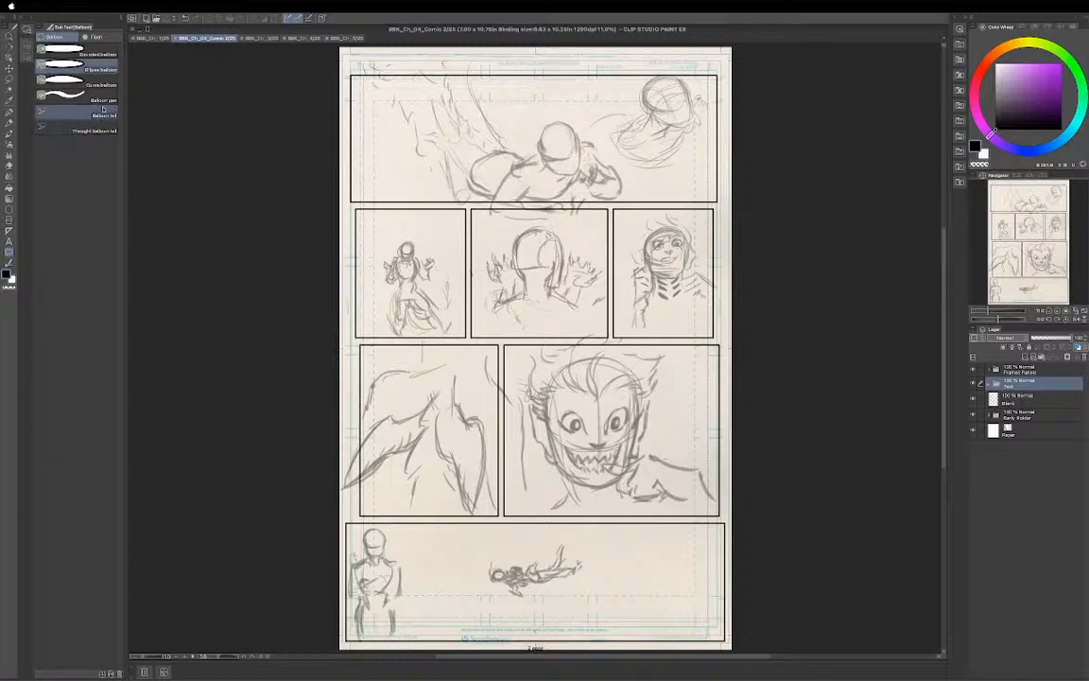
# Draw an ellipse balloon in the upper-left corner of the second row's first panel.
pyautogui.click(100, 70)
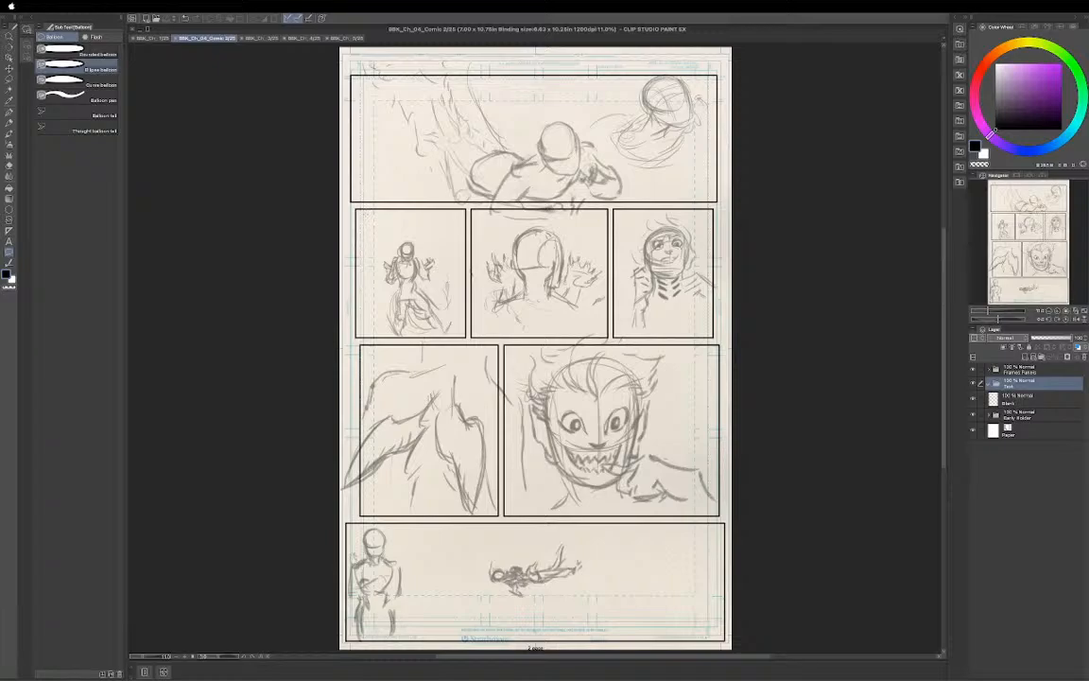
pyautogui.moveTo(365, 214); pyautogui.dragTo(410, 247)
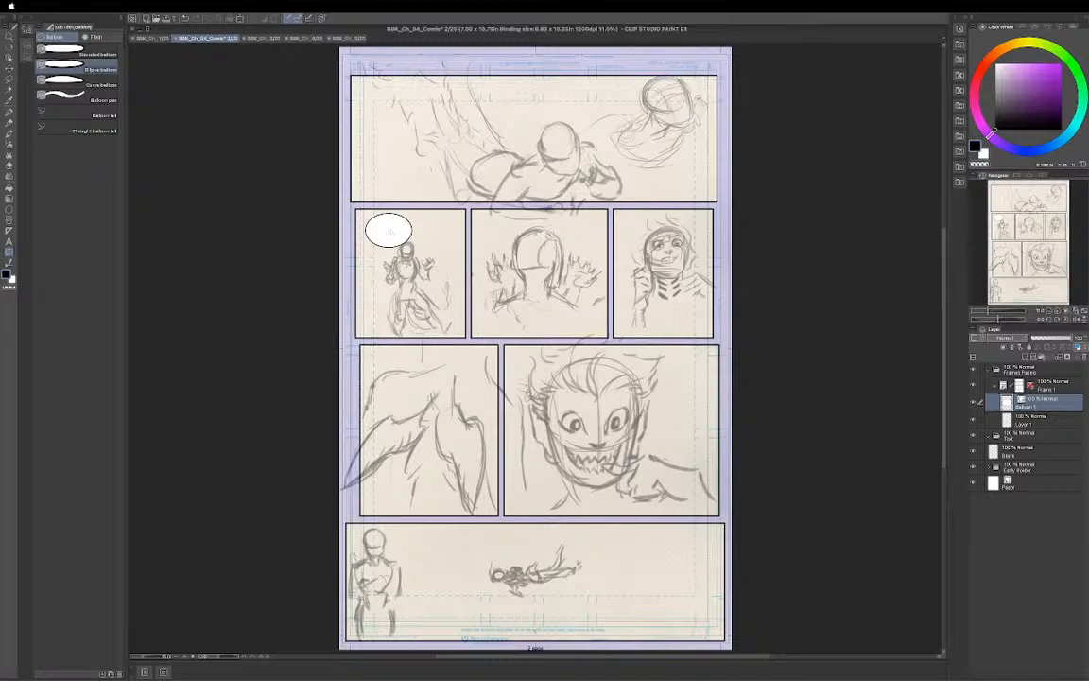
pyautogui.press('i')
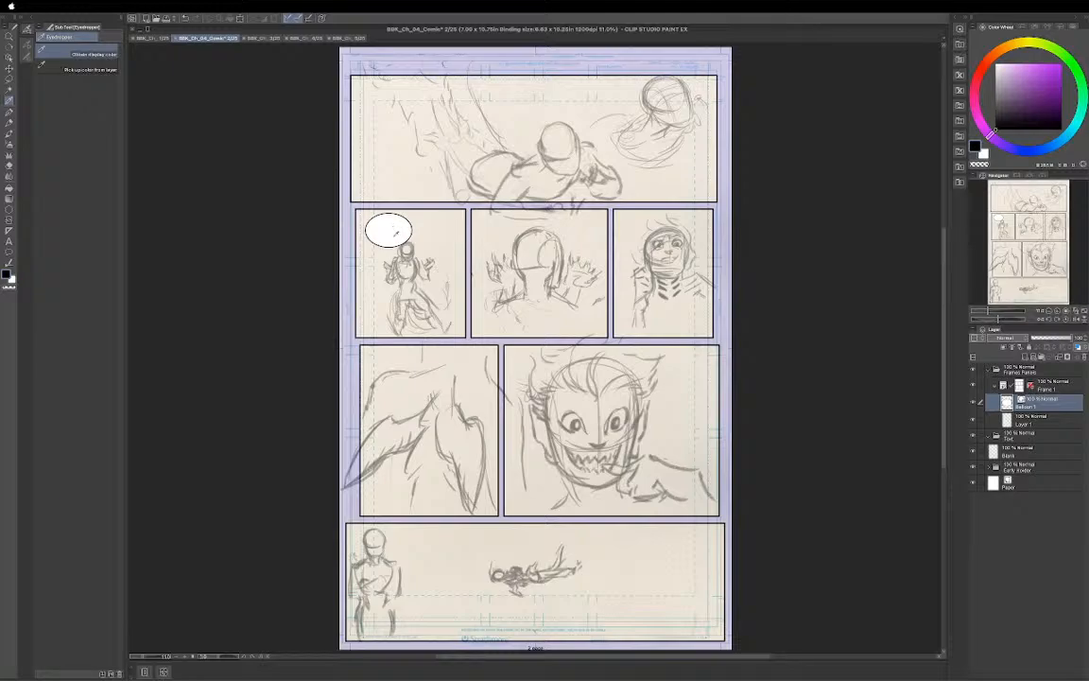
# Add the text "WHAT THE HECK HAPPENED?!" inside the new balloon using the Text tool.
pyautogui.press('t')
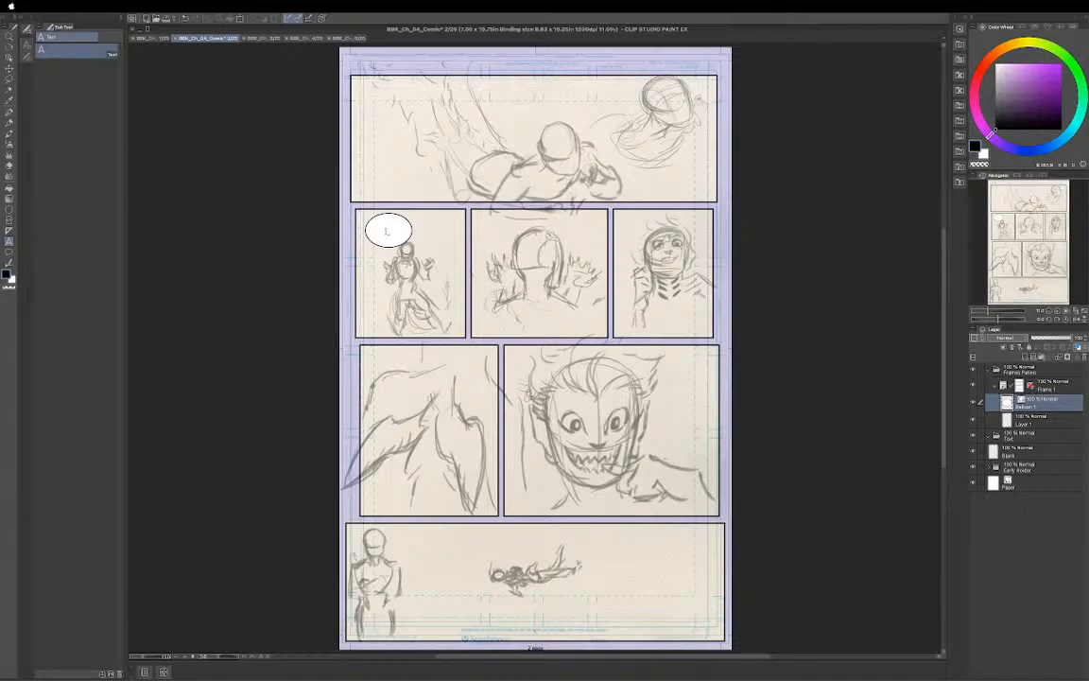
pyautogui.click(389, 236)
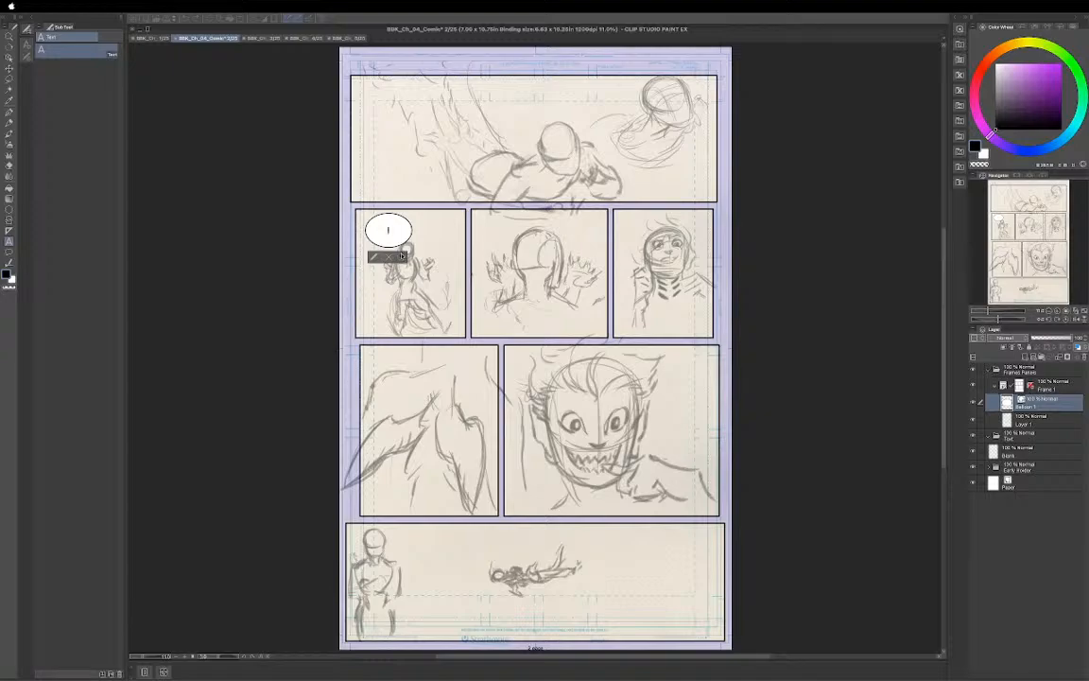
pyautogui.write('WHAT THE')
pyautogui.press('Return')
pyautogui.write('HE')
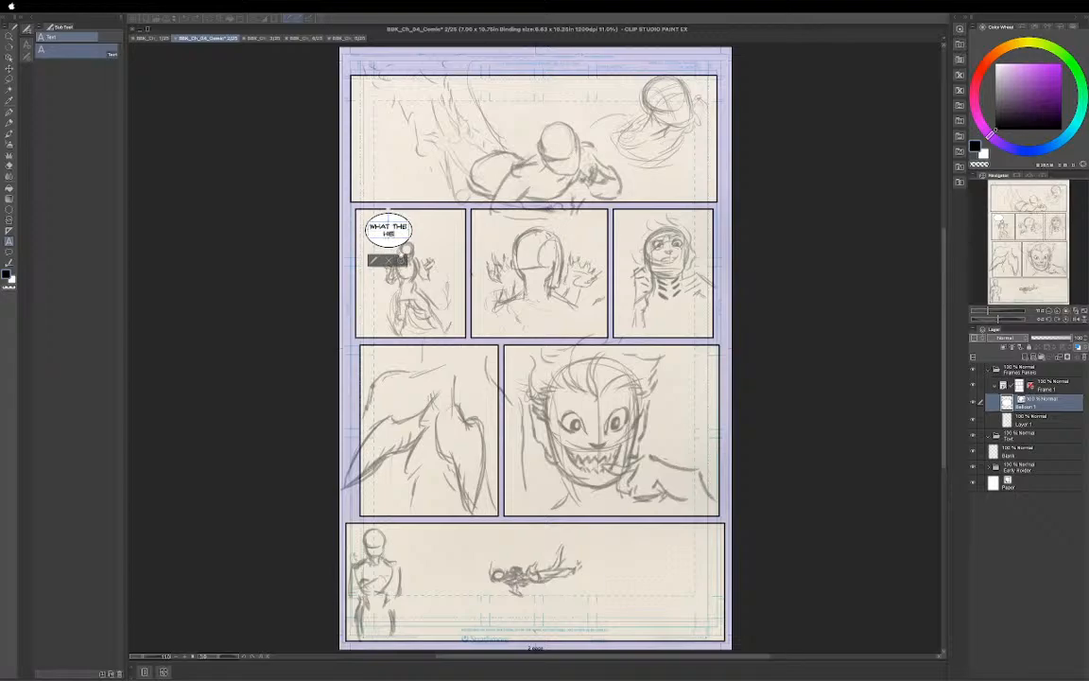
pyautogui.write('CK')
pyautogui.press('Return')
pyautogui.write('HAPP')
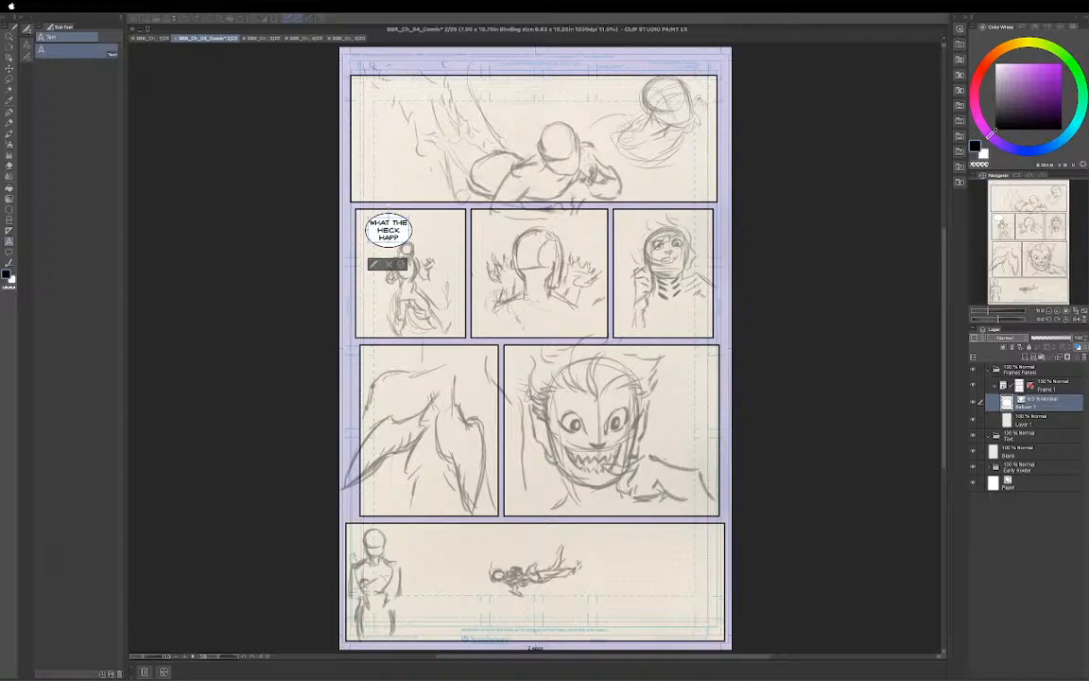
pyautogui.write('ENED?!')
pyautogui.press('Escape')
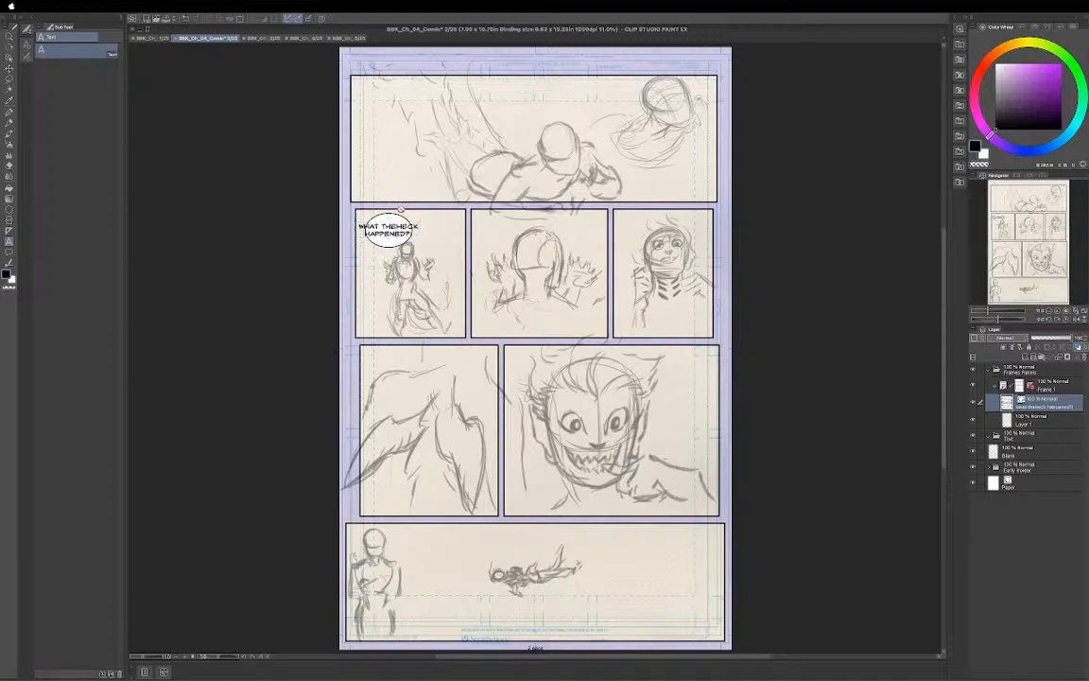
# Reword the balloon text to "WHAT THE HECK WAS..?!" and break it into three lines after WHAT and HECK.
pyautogui.click(388, 230)
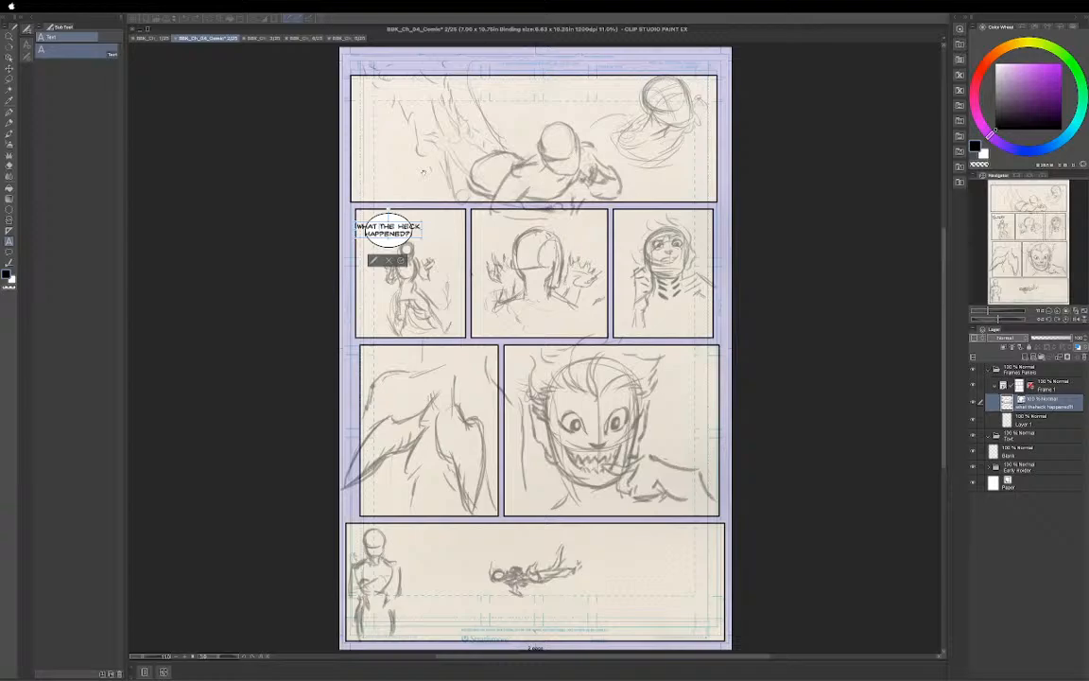
pyautogui.press('BackSpace')
pyautogui.press('Return')
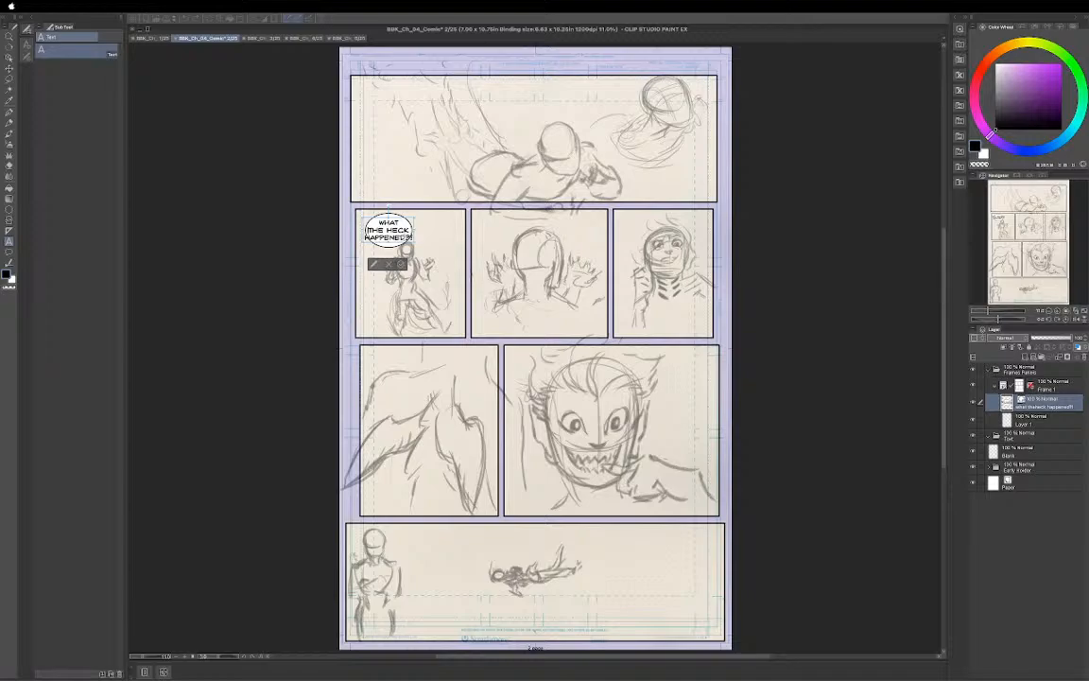
pyautogui.hotkey('ctrl', 'End')
pyautogui.press('BackSpace')
pyautogui.press('BackSpace')
pyautogui.press('BackSpace')
pyautogui.press('BackSpace')
pyautogui.press('BackSpace')
pyautogui.press('BackSpace')
pyautogui.scroll(5, 401, 253)
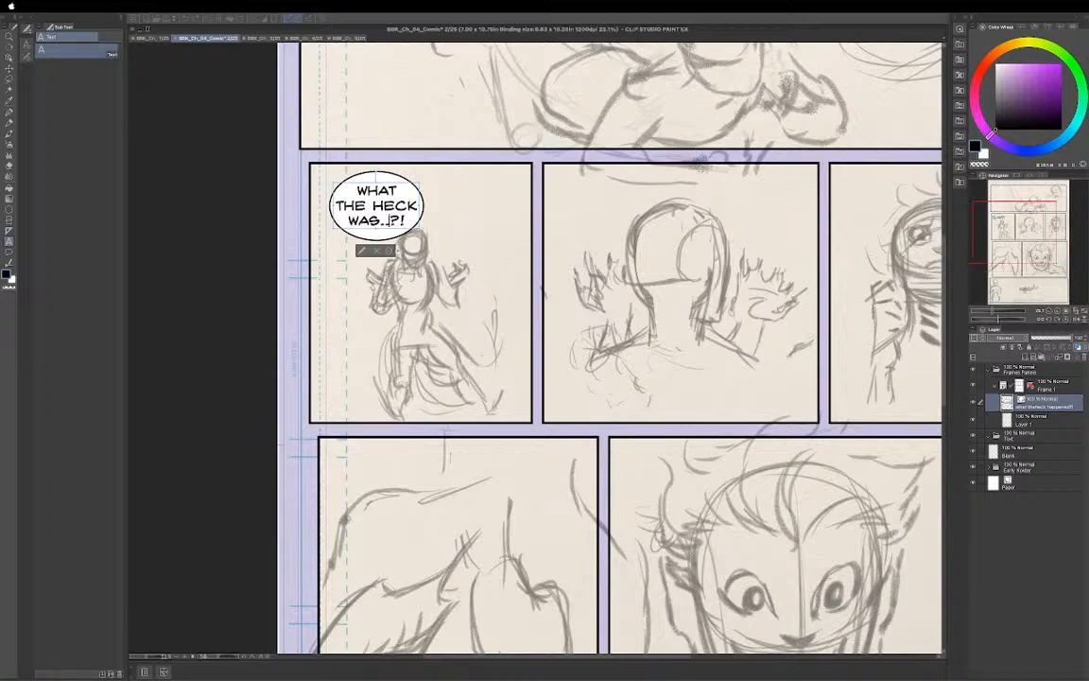
# Try larger and smaller font sizes on the balloon text and return the size to 8.
pyautogui.click(361, 253)
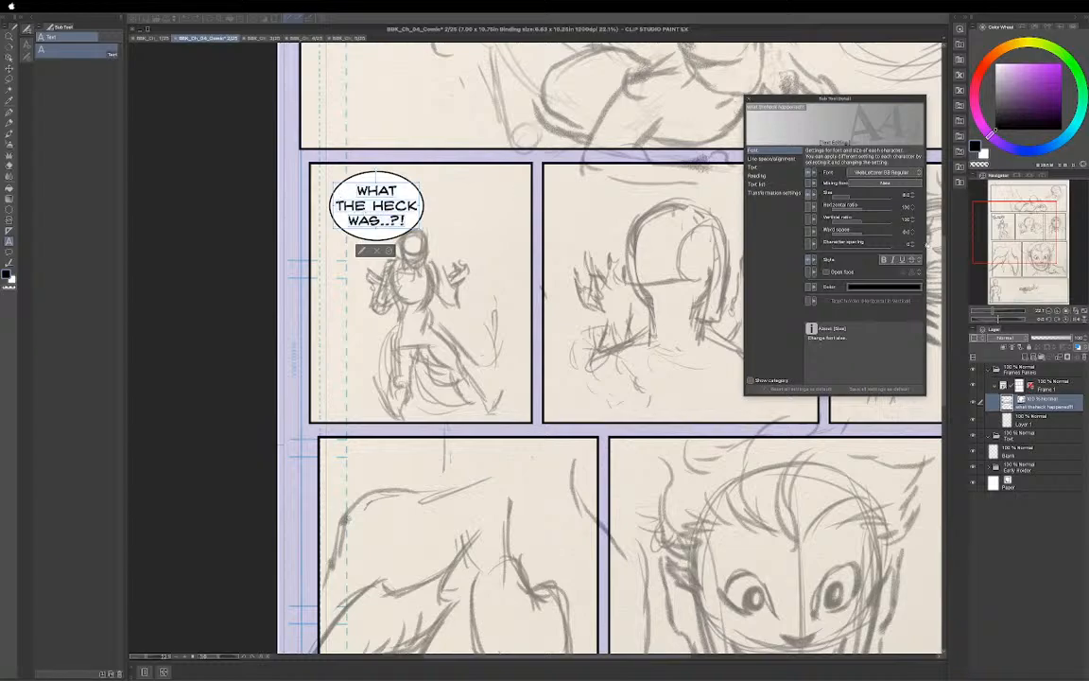
pyautogui.click(913, 194)
pyautogui.click(913, 194)
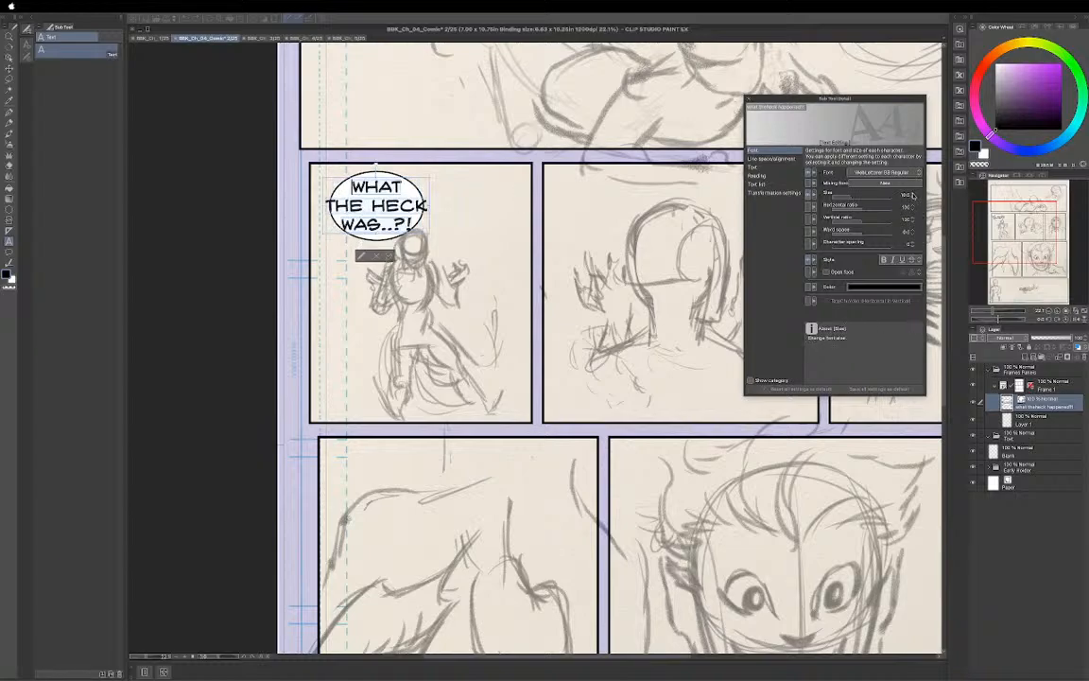
pyautogui.click(913, 194)
pyautogui.click(913, 194)
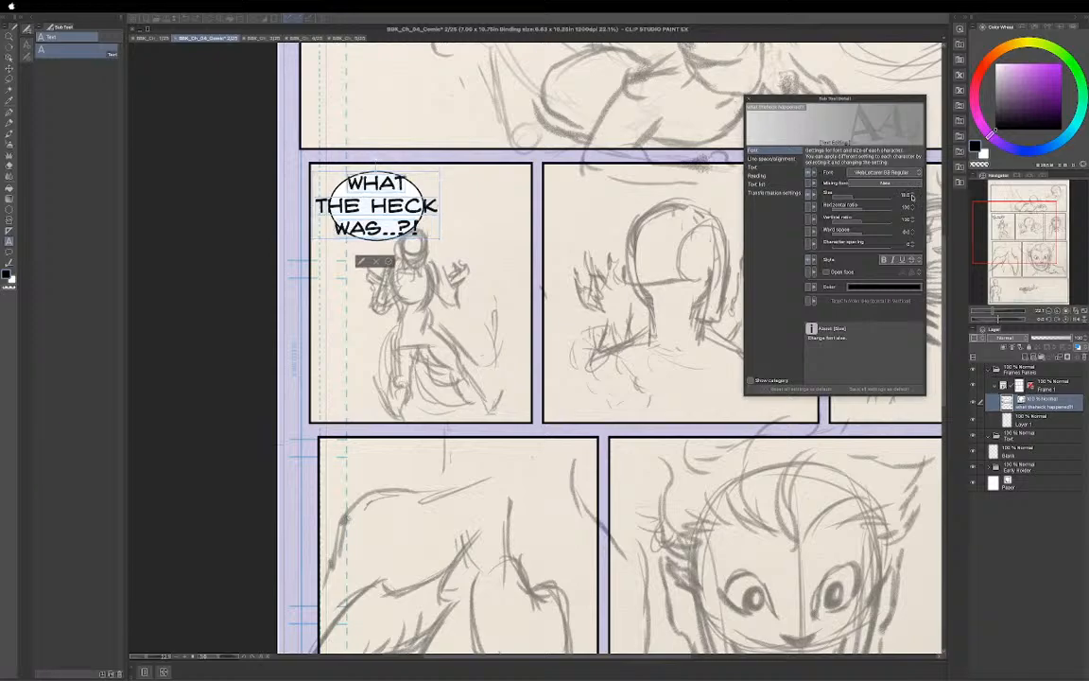
pyautogui.click(913, 194)
pyautogui.click(913, 194)
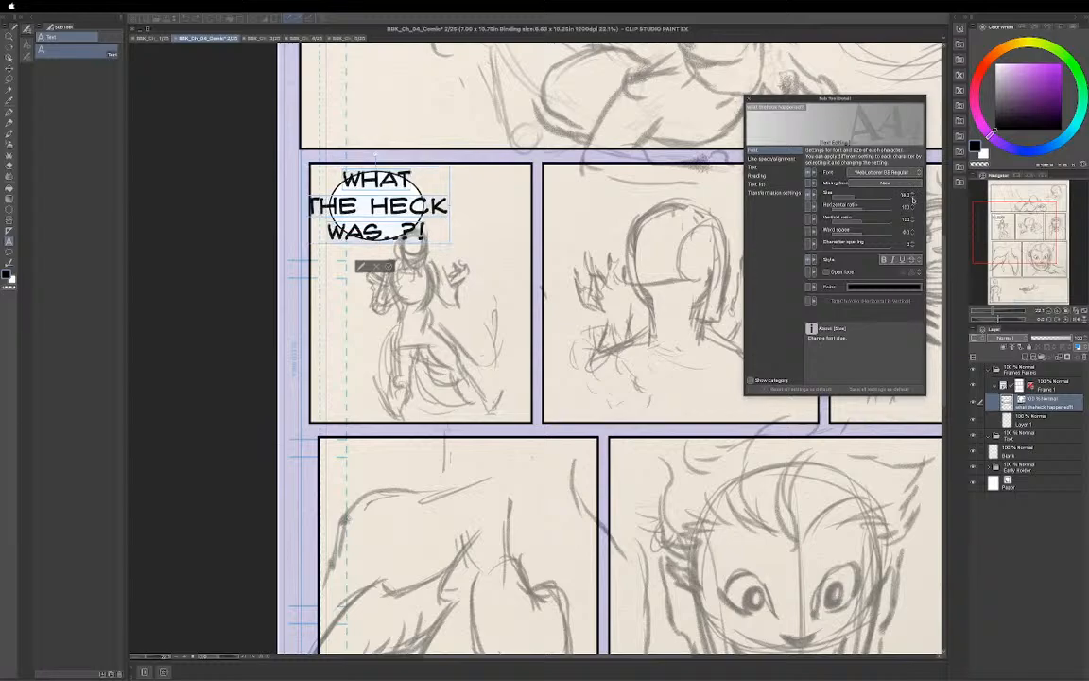
pyautogui.click(914, 198)
pyautogui.click(913, 198)
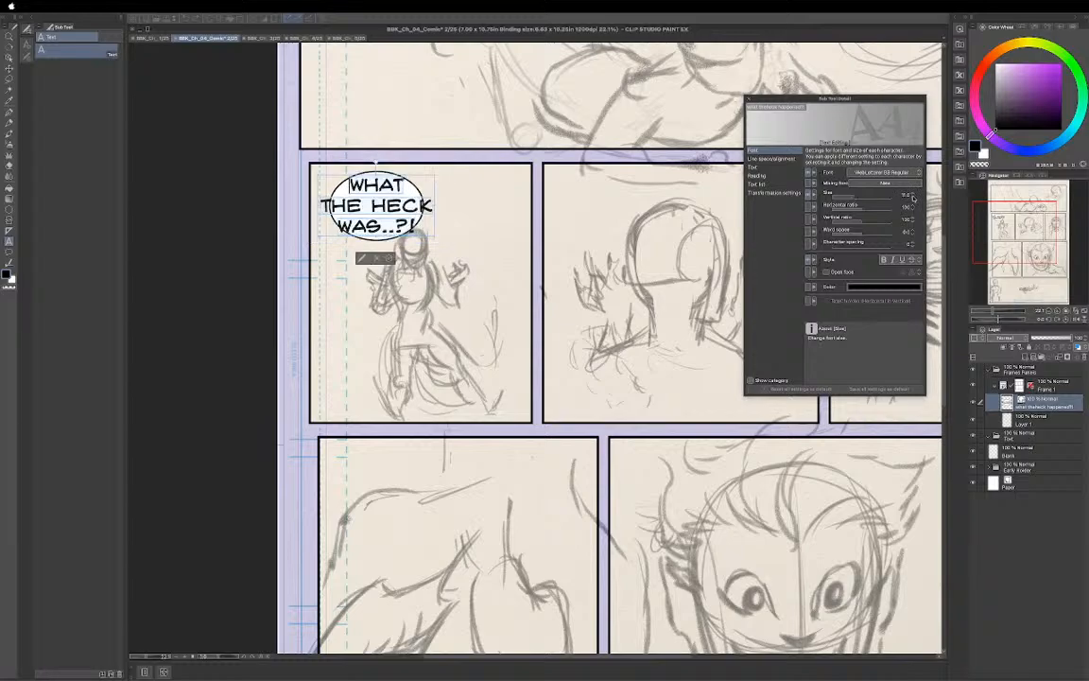
pyautogui.click(913, 197)
pyautogui.click(913, 198)
pyautogui.click(913, 197)
pyautogui.click(913, 198)
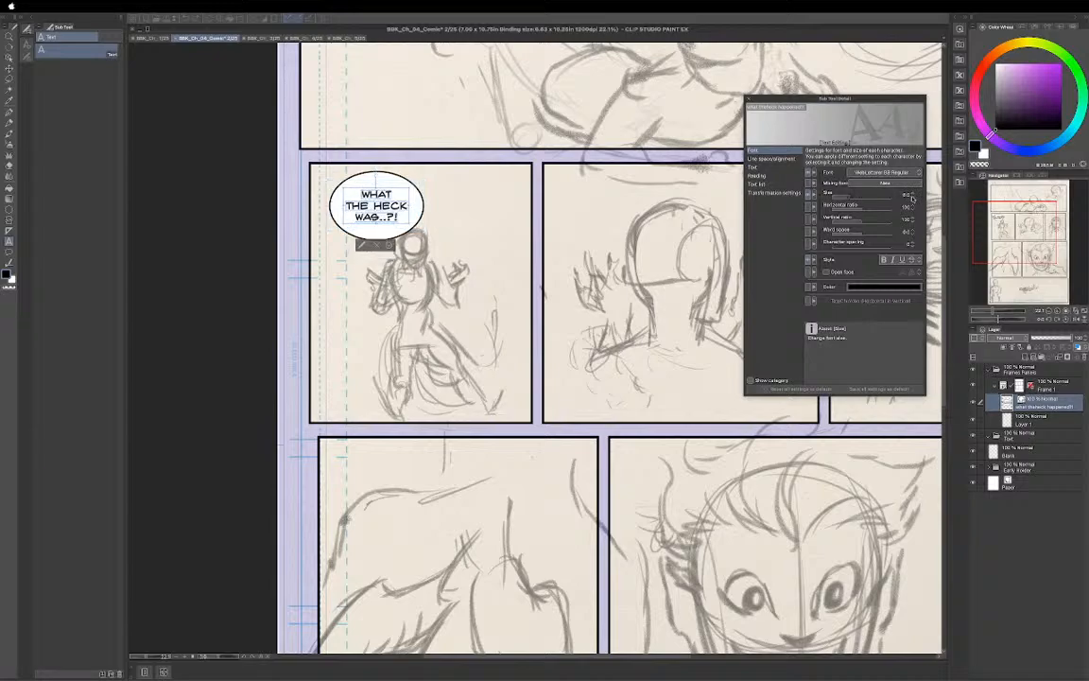
pyautogui.click(913, 194)
pyautogui.click(913, 194)
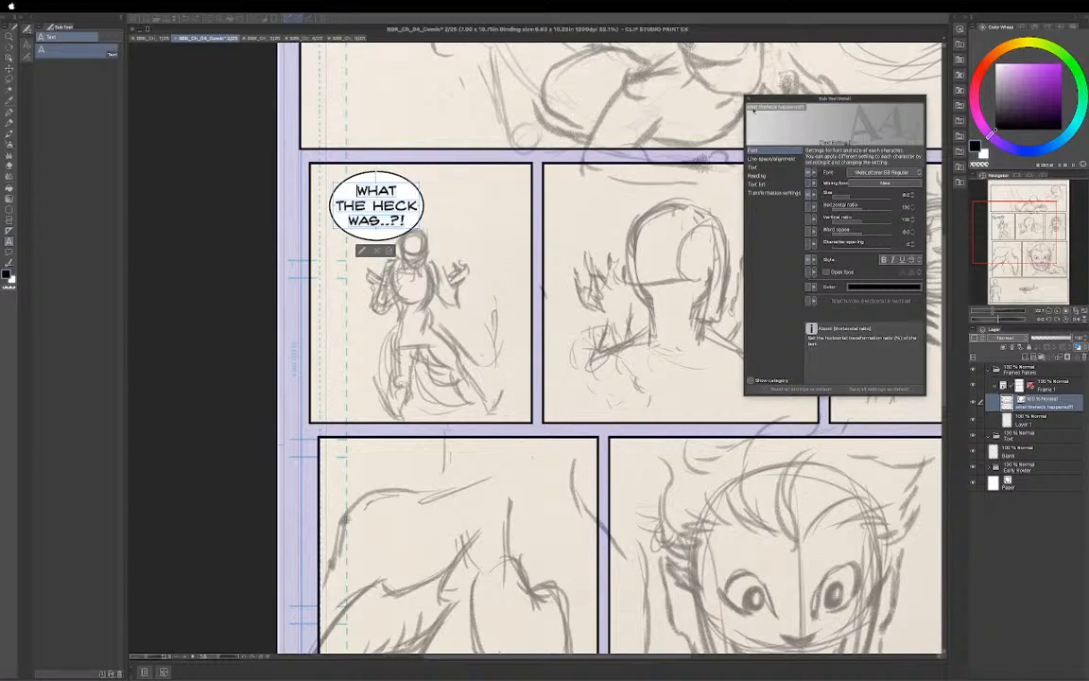
pyautogui.click(749, 100)
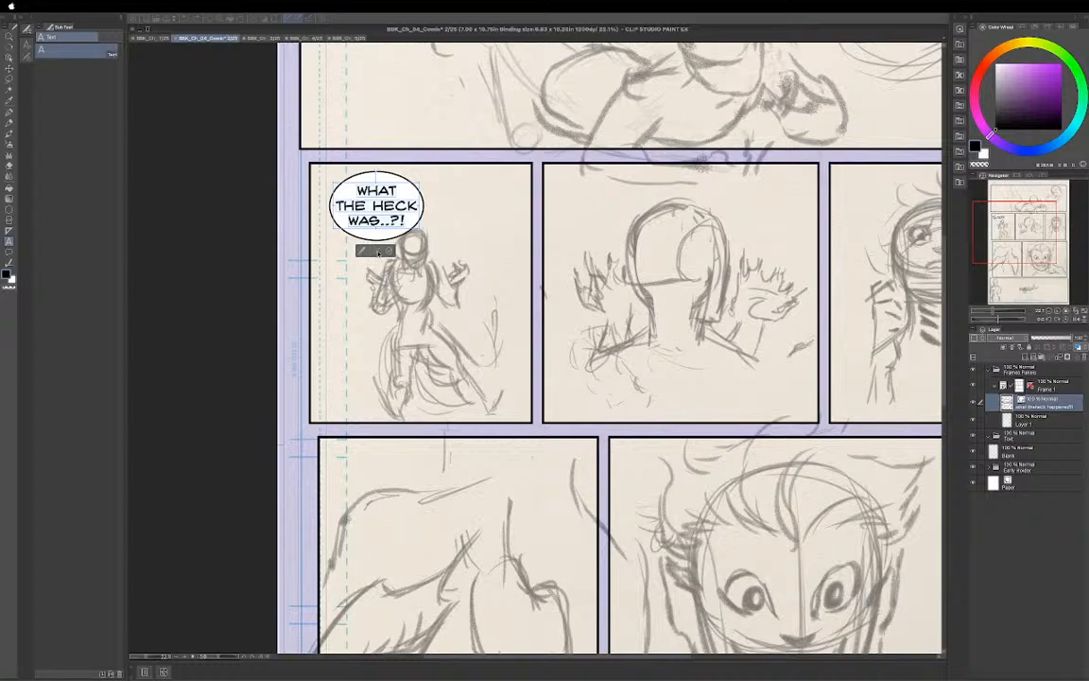
# Commit the edited text and reshape the balloon into a slightly wider, flatter oval around it.
pyautogui.click(389, 254)
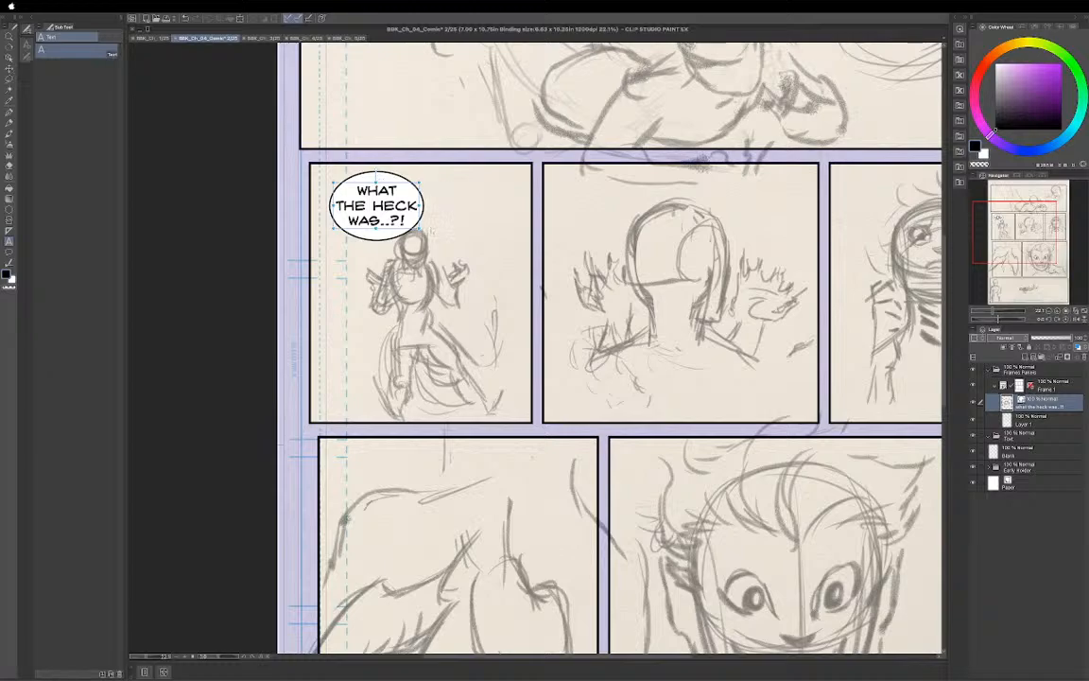
pyautogui.press('o')
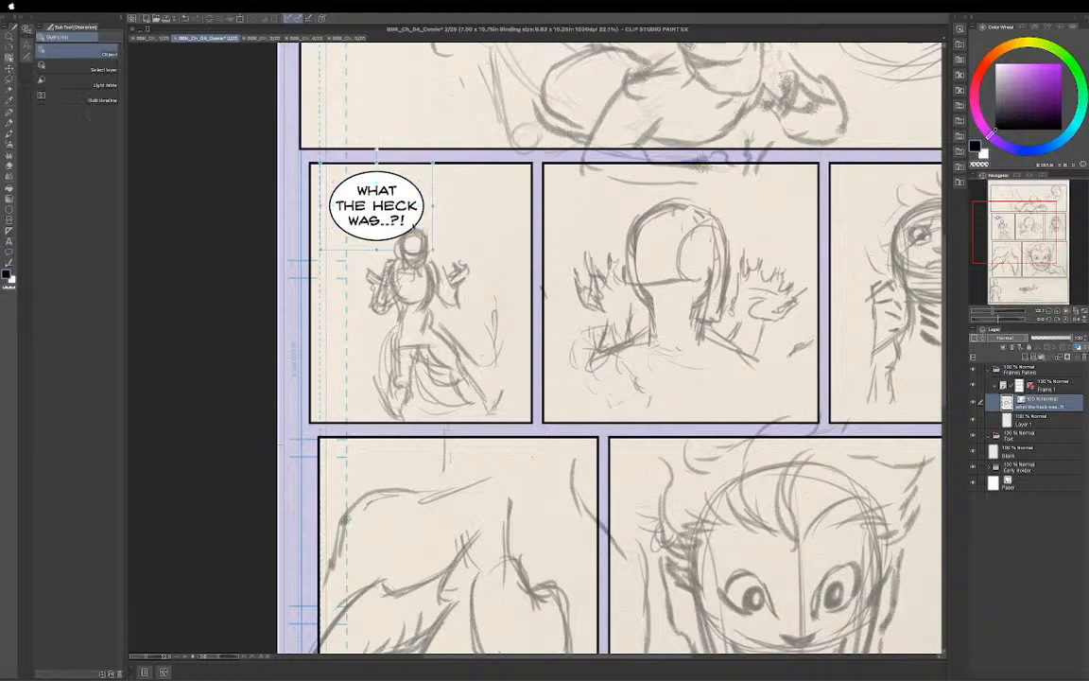
pyautogui.moveTo(432, 248)
pyautogui.mouseDown()
pyautogui.moveTo(470, 274)
pyautogui.moveTo(449, 256)
pyautogui.mouseUp()
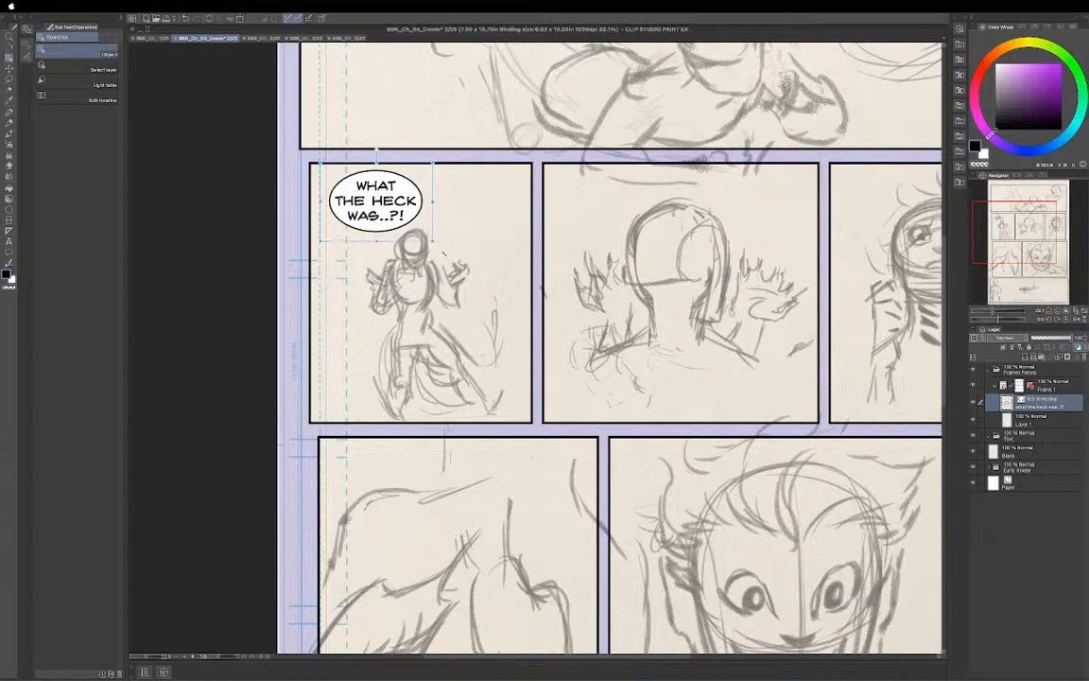
pyautogui.moveTo(477, 291); pyautogui.dragTo(479, 291)
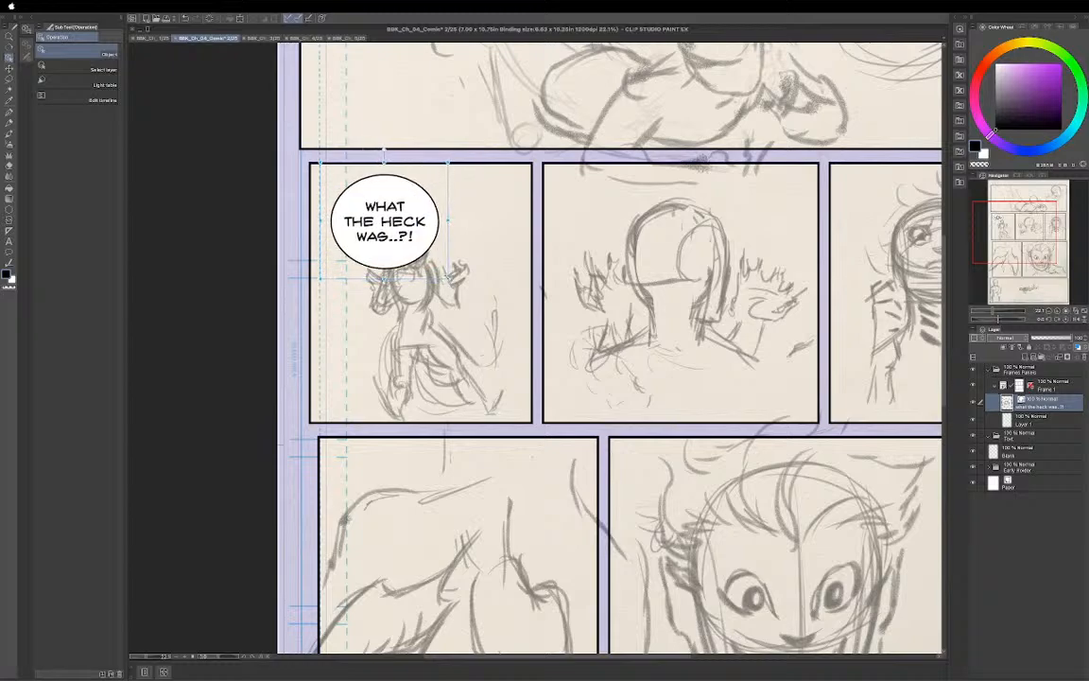
pyautogui.moveTo(448, 279); pyautogui.dragTo(441, 240)
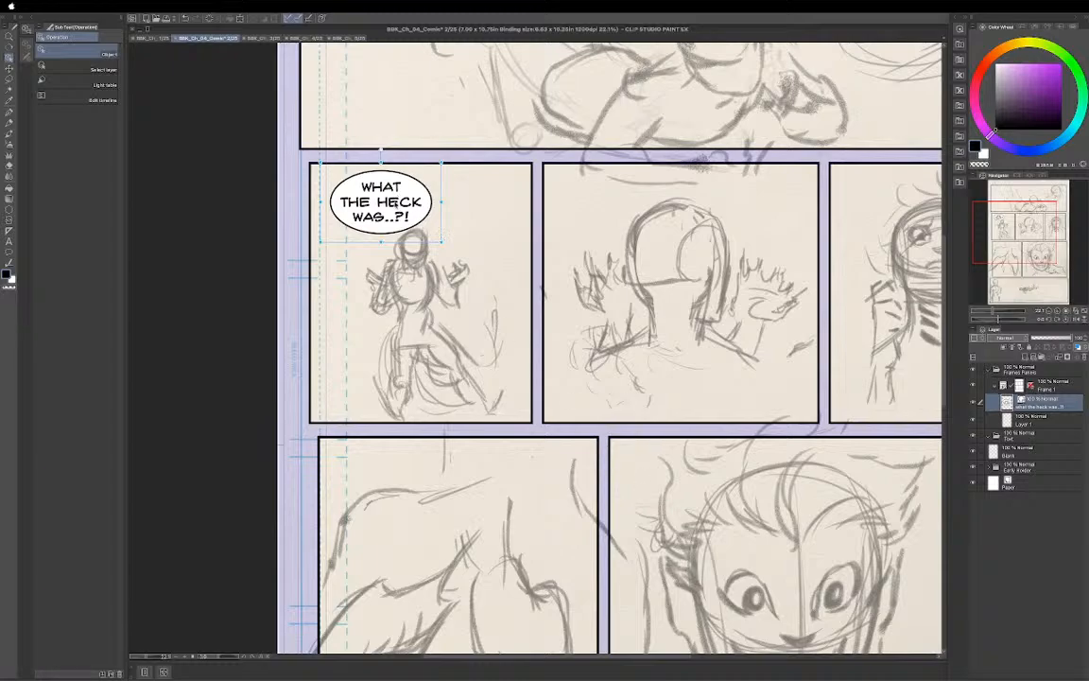
# Move the balloon just inside the panel's upper-right corner and transfer its layer from the frame folder into the Text folder.
pyautogui.press('k')
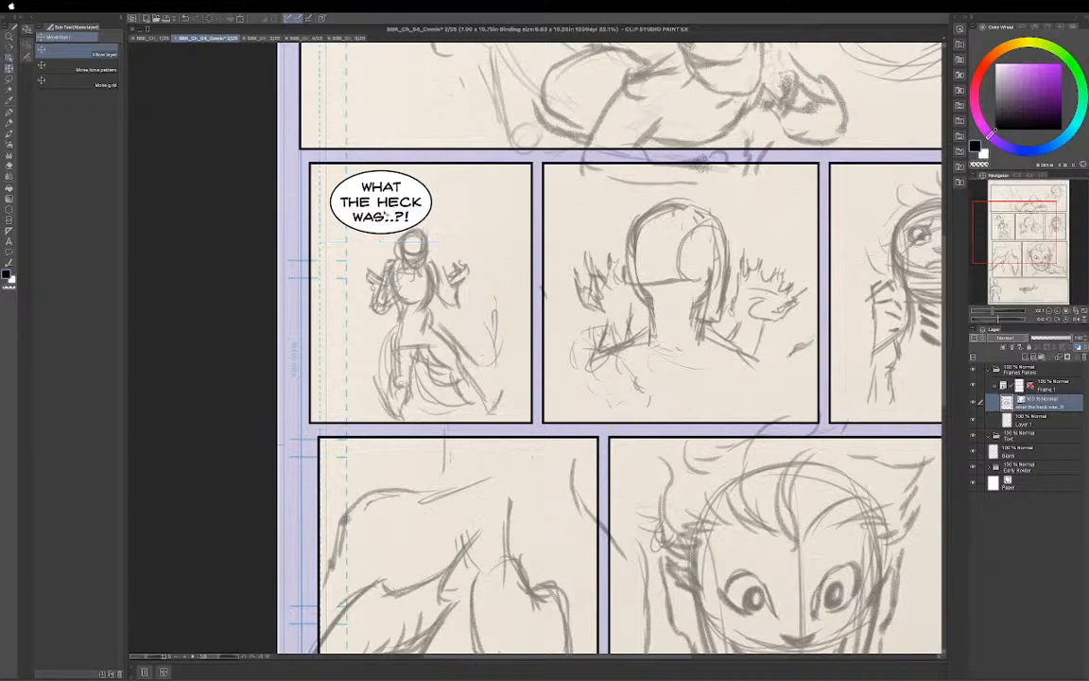
pyautogui.moveTo(382, 210); pyautogui.dragTo(511, 174)
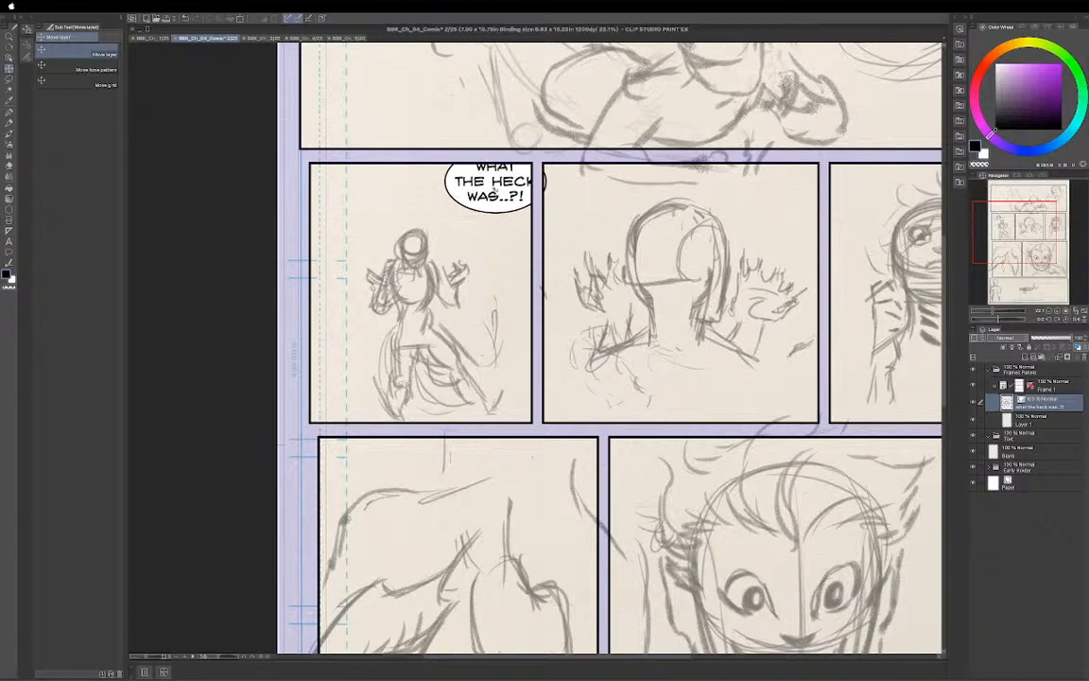
pyautogui.moveTo(493, 191); pyautogui.dragTo(489, 197)
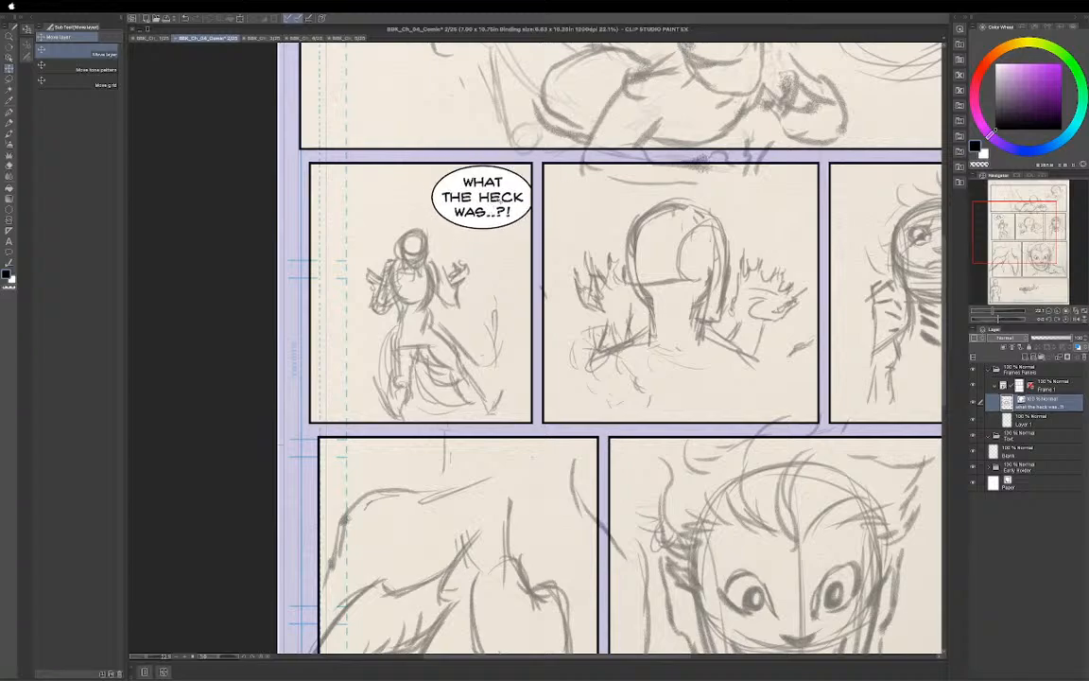
pyautogui.moveTo(504, 186); pyautogui.dragTo(520, 170)
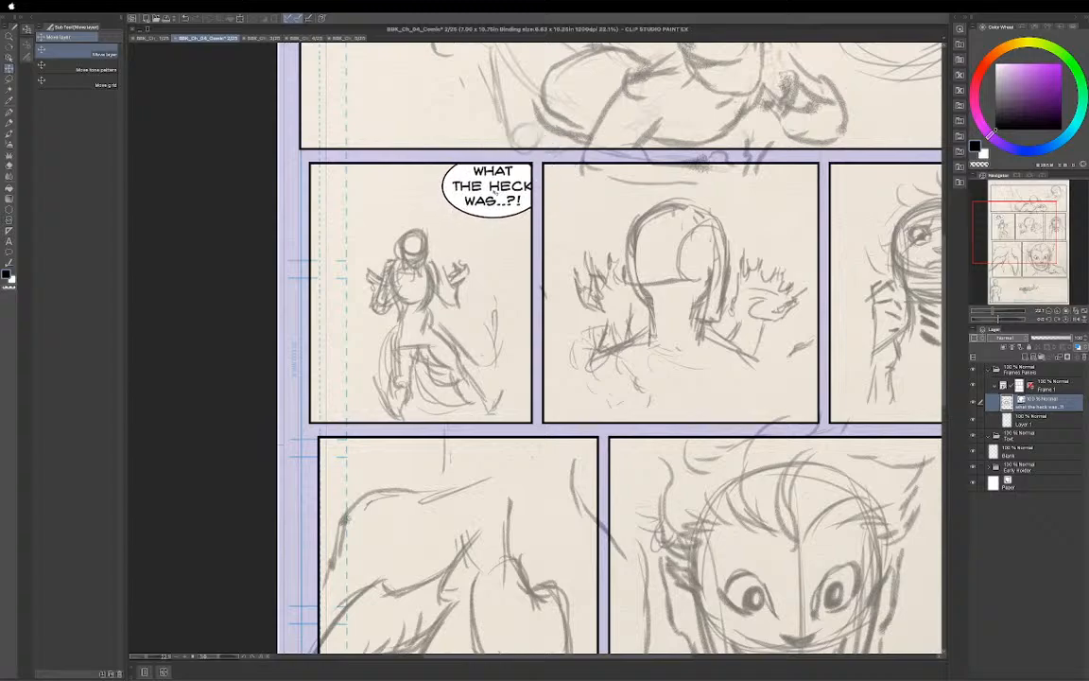
pyautogui.moveTo(494, 190); pyautogui.dragTo(494, 188)
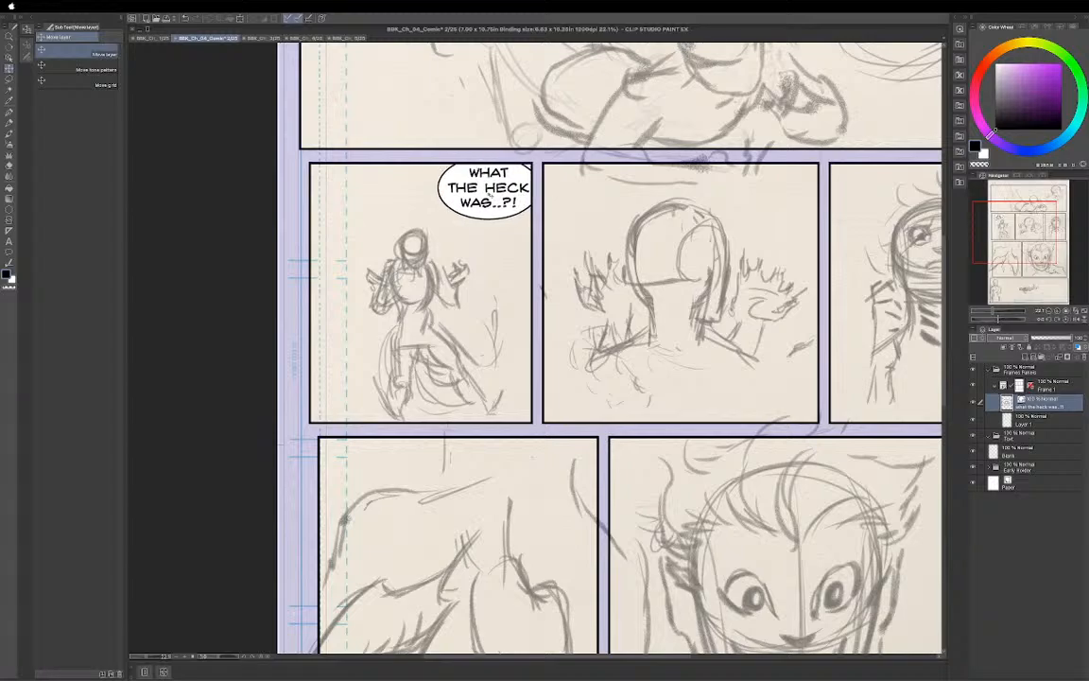
pyautogui.moveTo(489, 195); pyautogui.dragTo(491, 195)
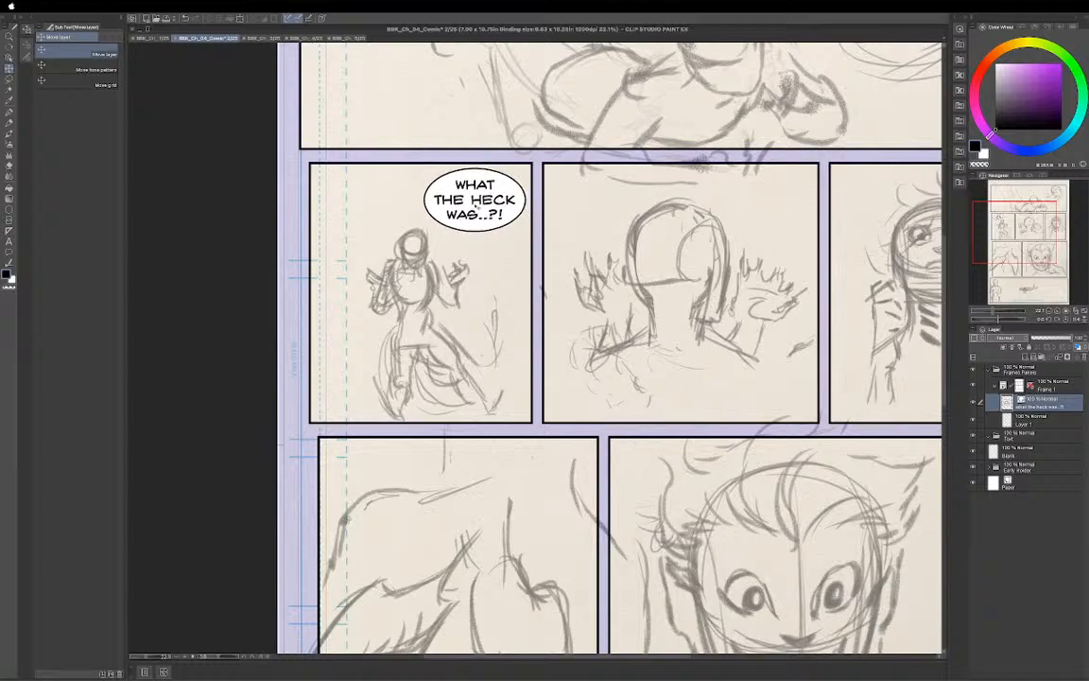
pyautogui.moveTo(475, 200); pyautogui.dragTo(483, 198)
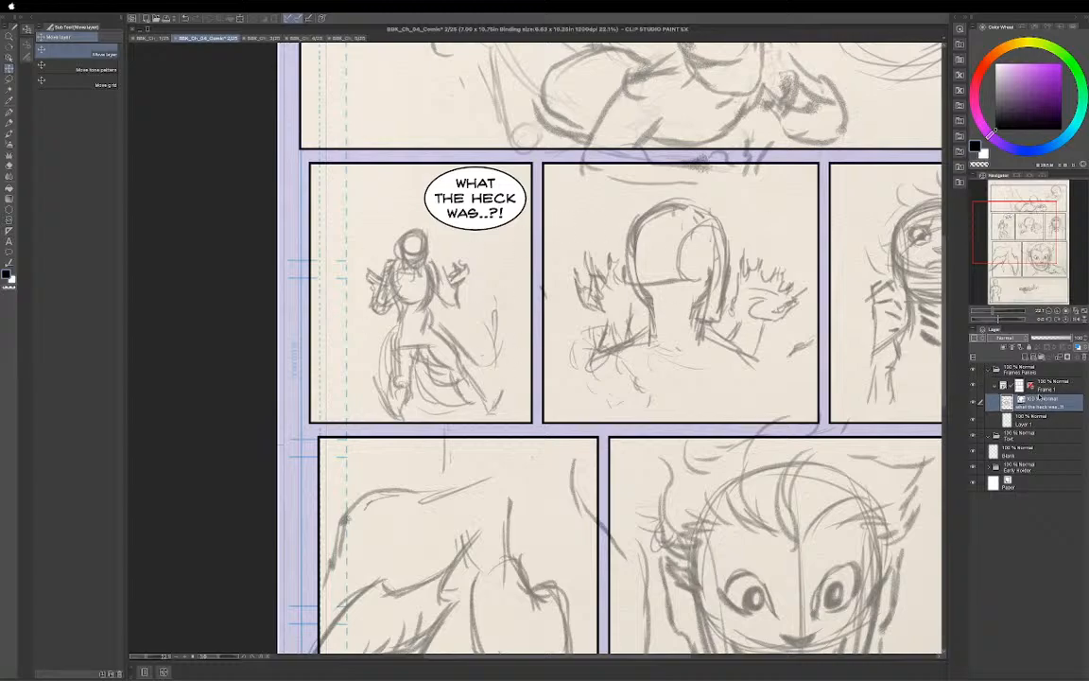
pyautogui.moveTo(1035, 404); pyautogui.dragTo(1028, 441)
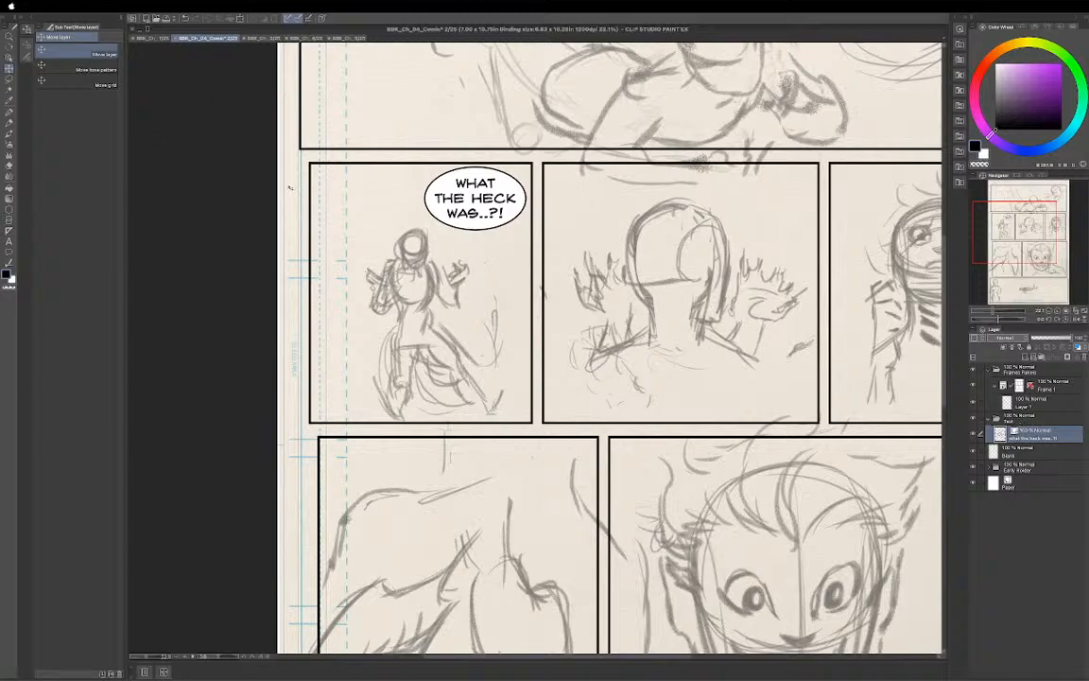
# Switch to the Balloon tail tool for the "WHAT THE HECK WAS..?!" balloon.
pyautogui.press('t')
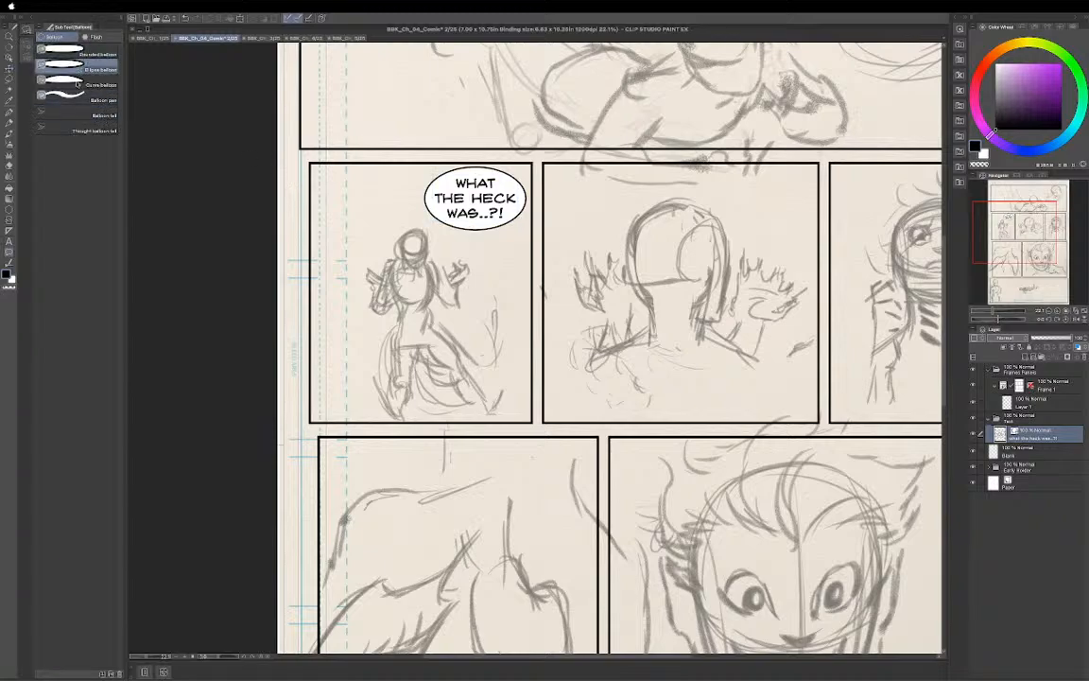
pyautogui.click(77, 114)
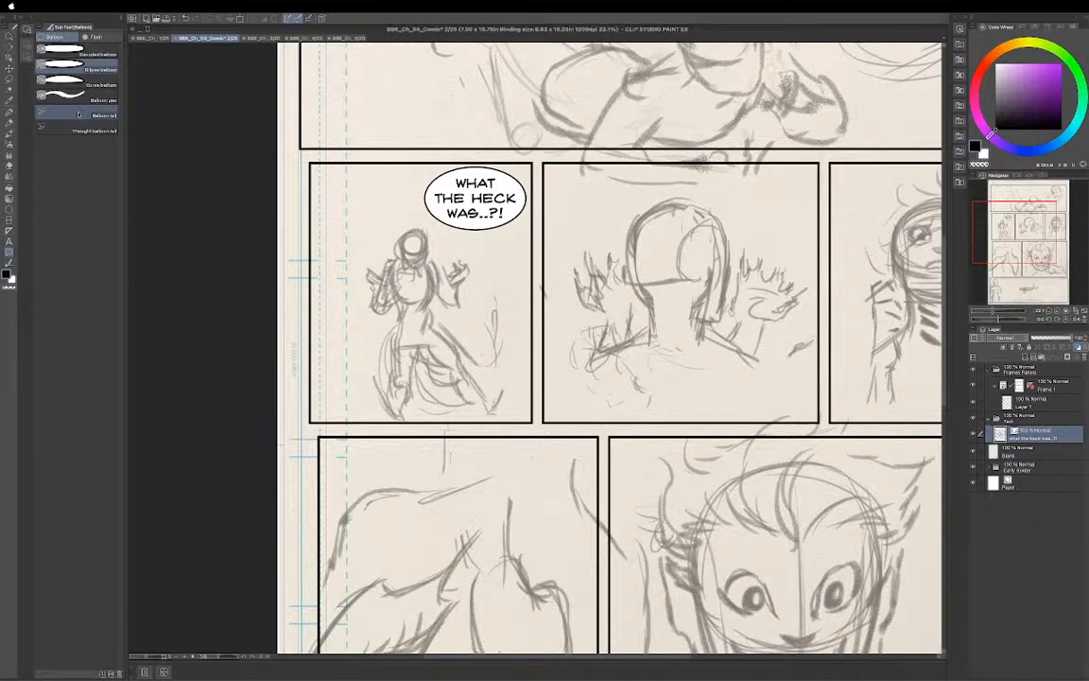
pyautogui.click(74, 111)
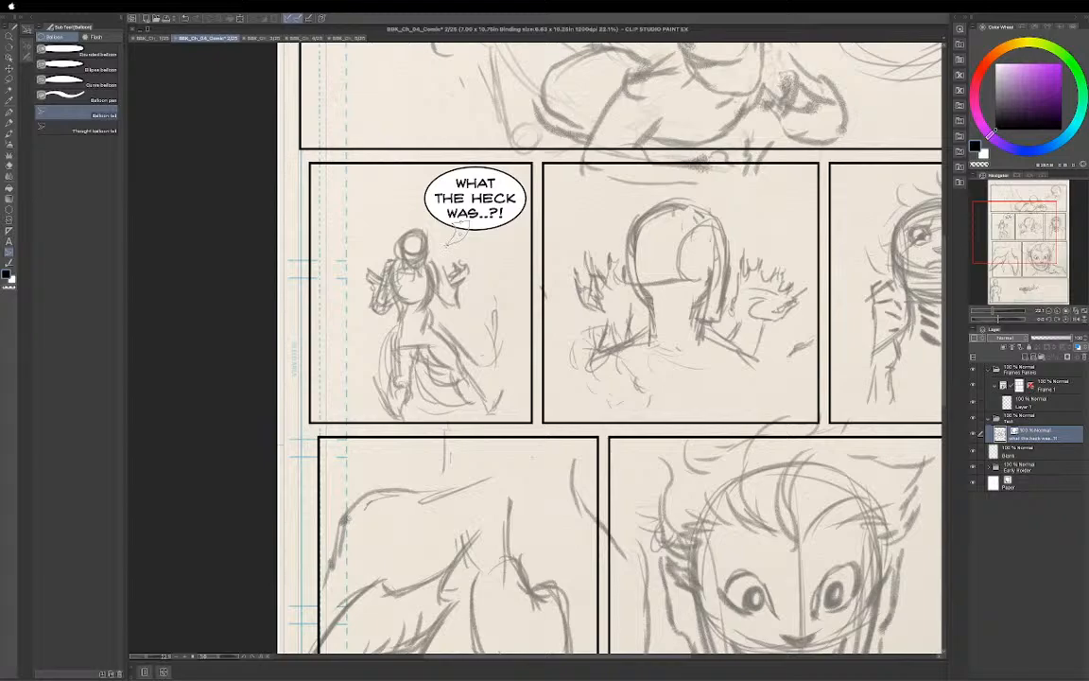
pyautogui.moveTo(450, 241); pyautogui.dragTo(448, 244)
pyautogui.hotkey('ctrl', 'z')
pyautogui.moveTo(446, 220); pyautogui.dragTo(433, 245)
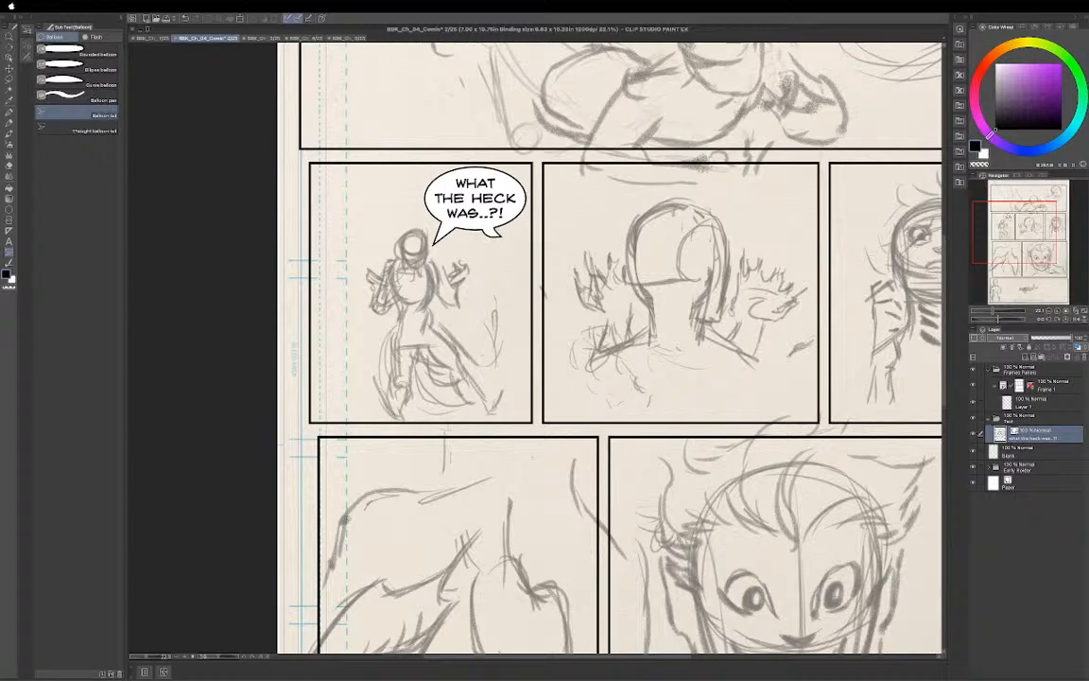
pyautogui.click(475, 200)
pyautogui.hotkey('ctrl', 'z')
# Draw a short tail from the balloon's lower-left edge toward the figure's head and nudge the balloon slightly down.
pyautogui.moveTo(452, 233); pyautogui.dragTo(448, 236)
pyautogui.press('k')
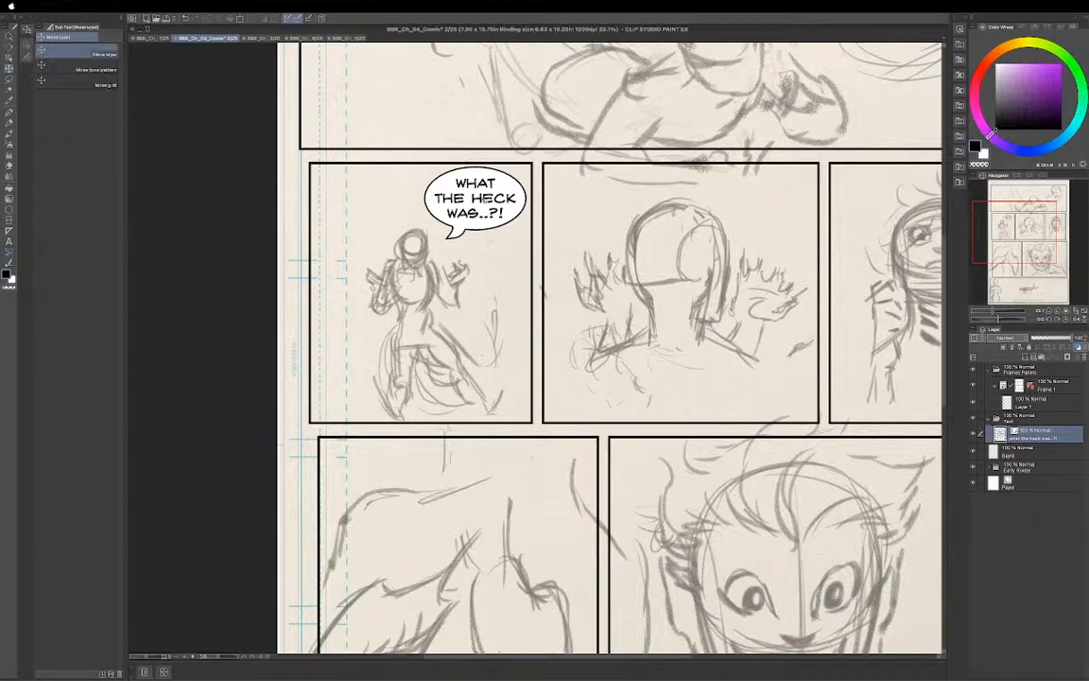
pyautogui.moveTo(481, 199); pyautogui.dragTo(477, 200)
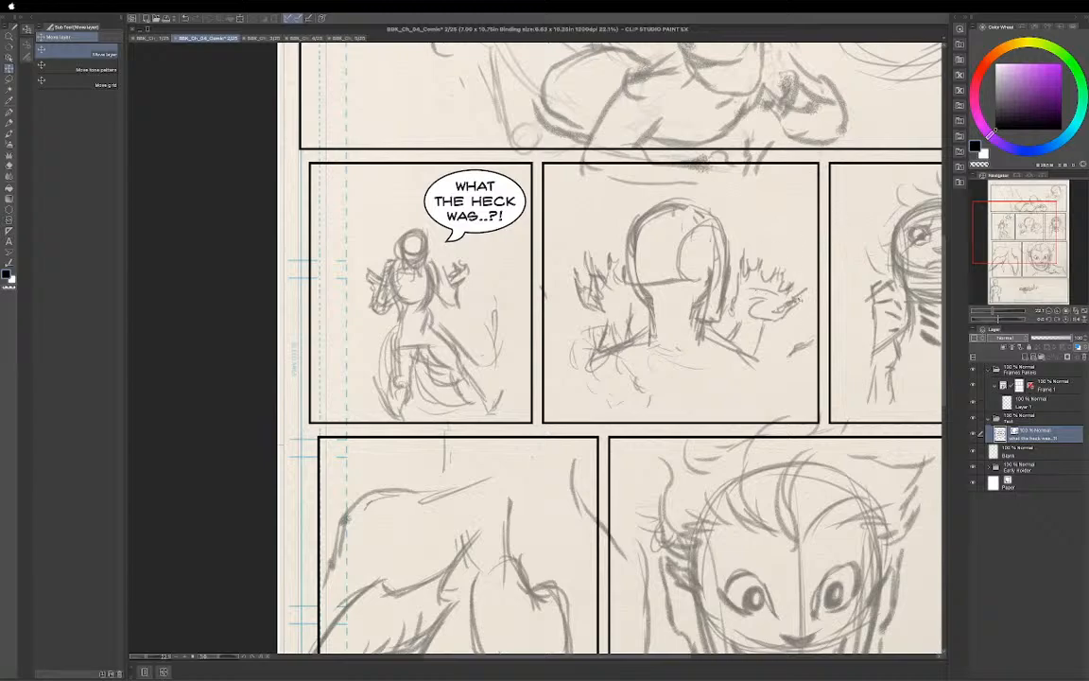
# Draw a nearly round ellipse balloon in the upper-left area of the middle panel, starting from the Blank layer.
pyautogui.moveTo(820, 301); pyautogui.dragTo(657, 192)
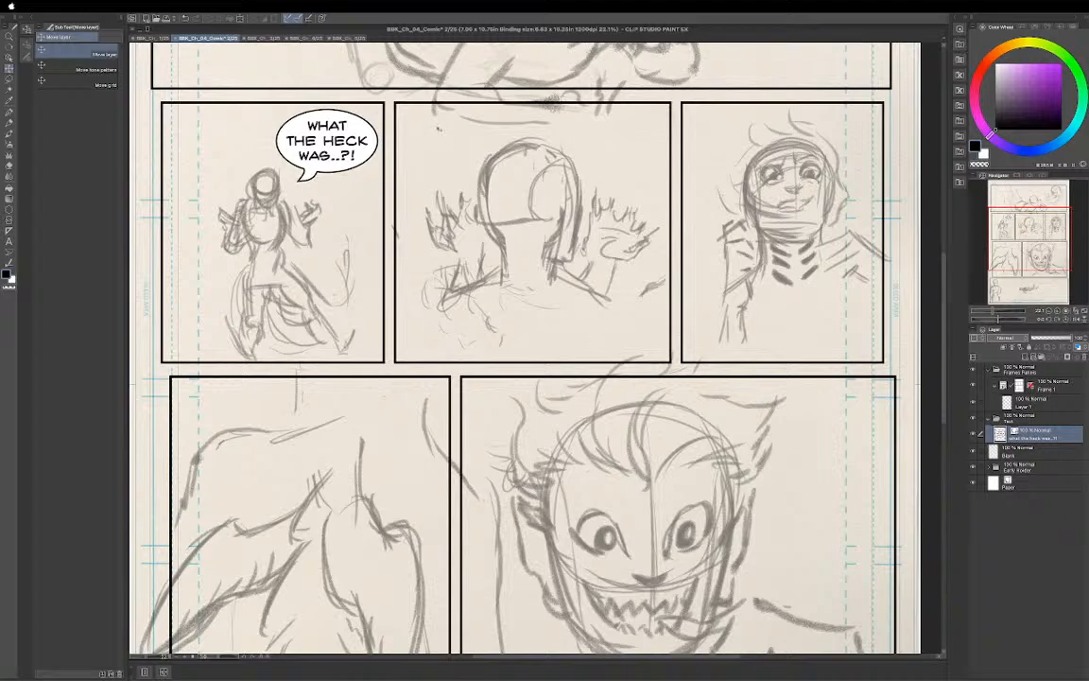
pyautogui.press('t')
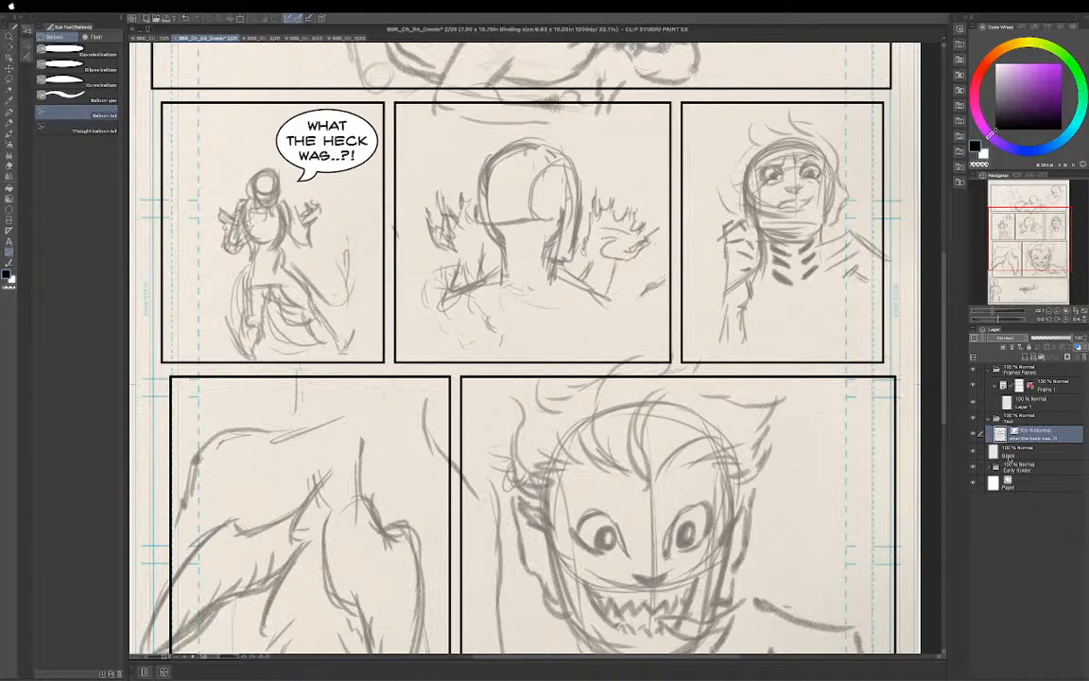
pyautogui.click(1010, 452)
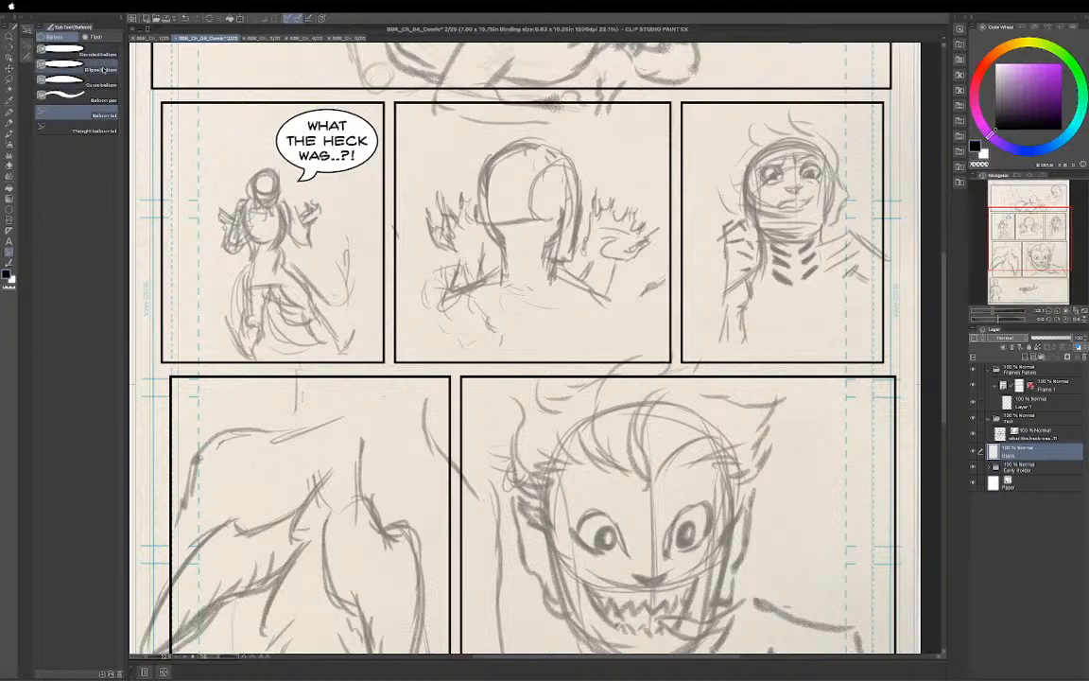
pyautogui.click(96, 70)
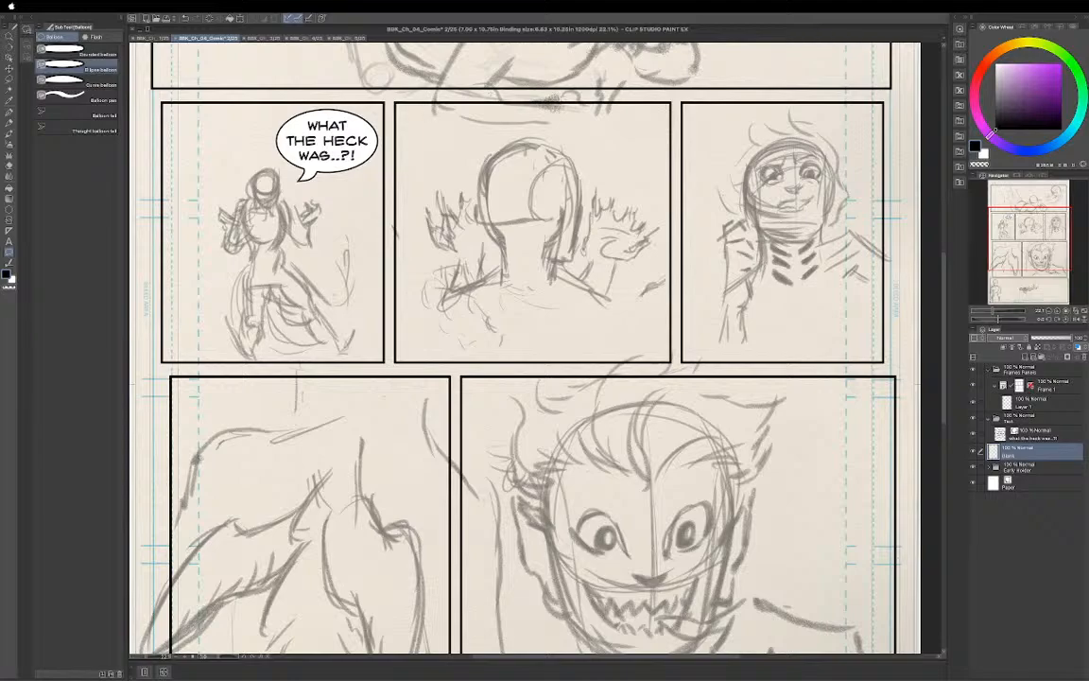
pyautogui.moveTo(419, 118); pyautogui.dragTo(494, 179)
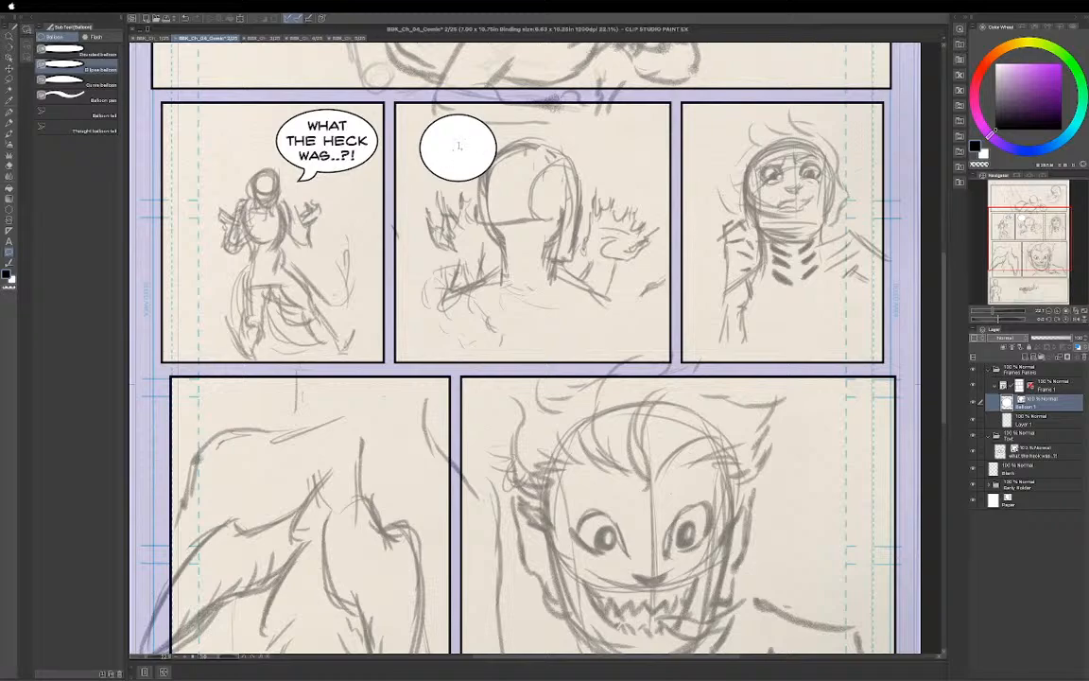
# Enter "MY HANDS?!" in the middle panel's new balloon, broken into two lines after MY, and commit the text.
pyautogui.press('t')
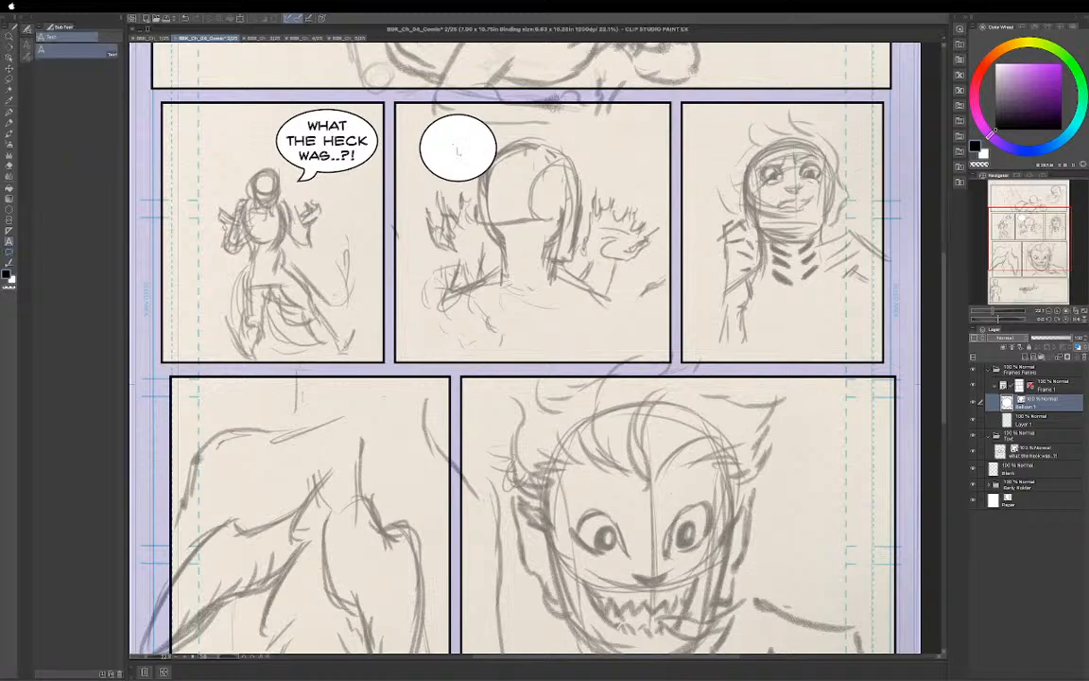
pyautogui.click(456, 150)
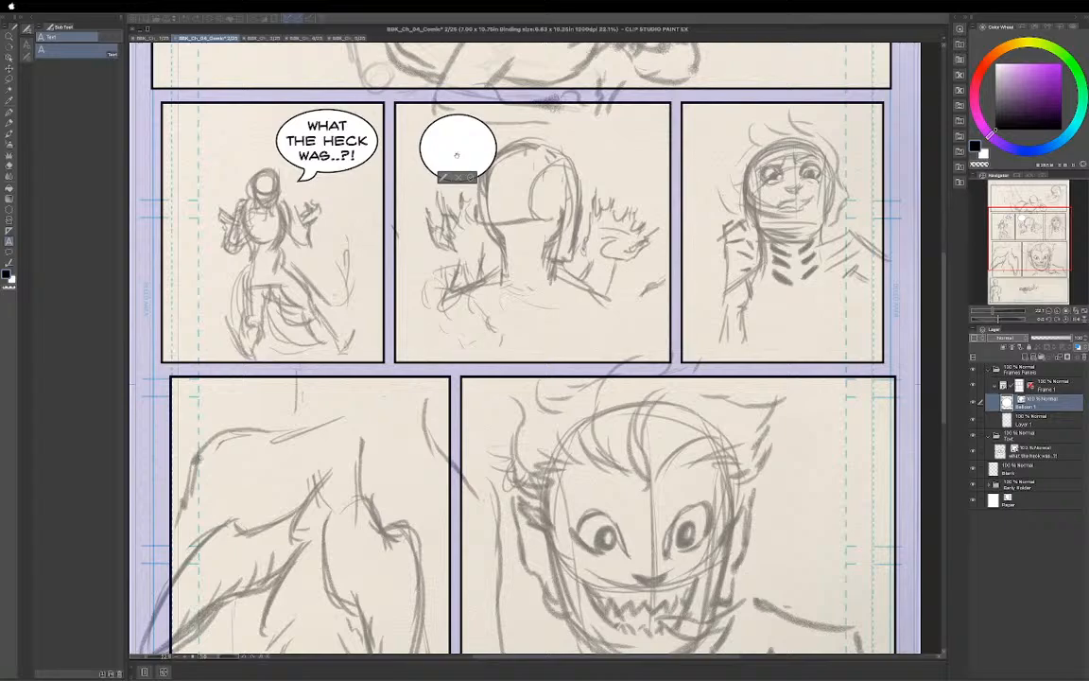
pyautogui.write('MA')
pyautogui.press('BackSpace')
pyautogui.write('Y')
pyautogui.press('Return')
pyautogui.write('HA')
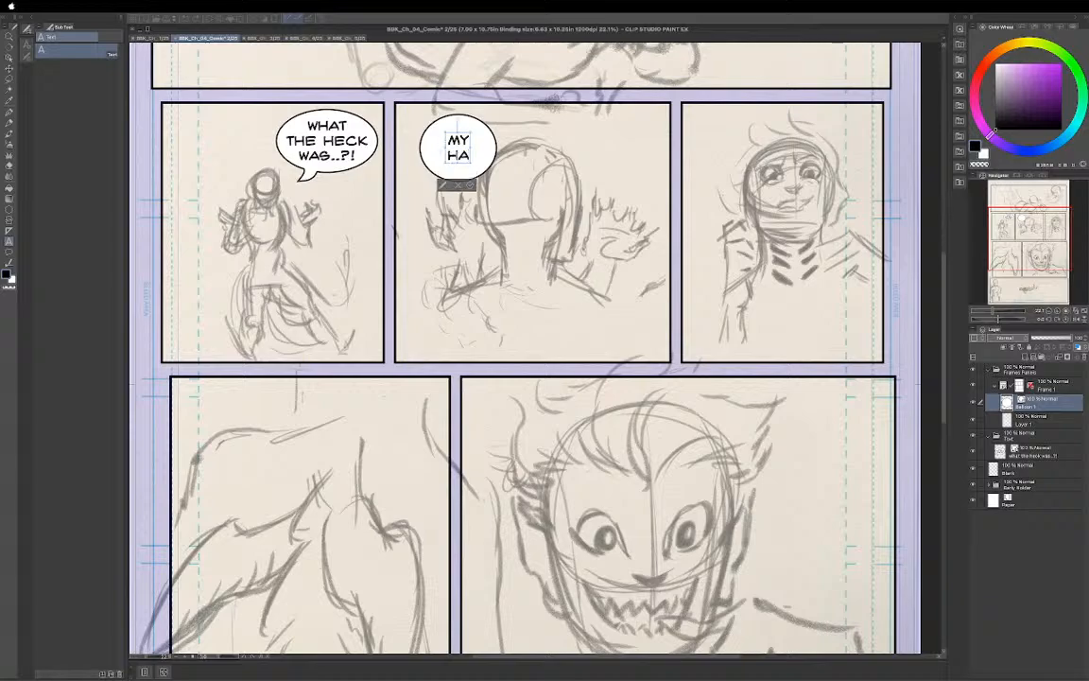
pyautogui.write('ND')
pyautogui.write('?!!')
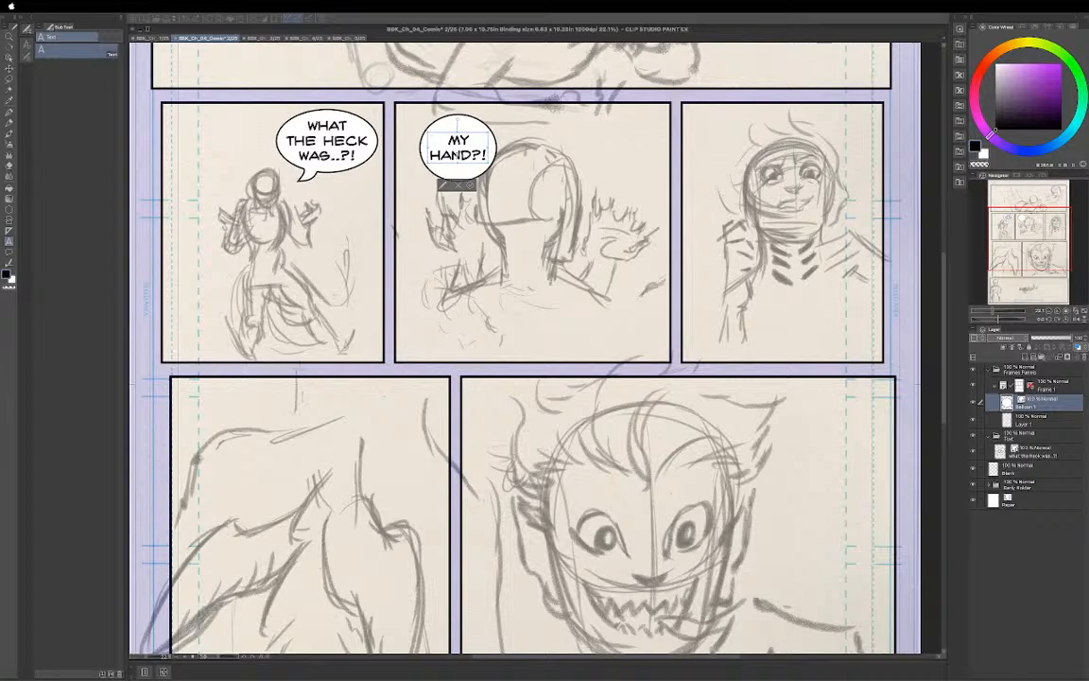
pyautogui.write('S')
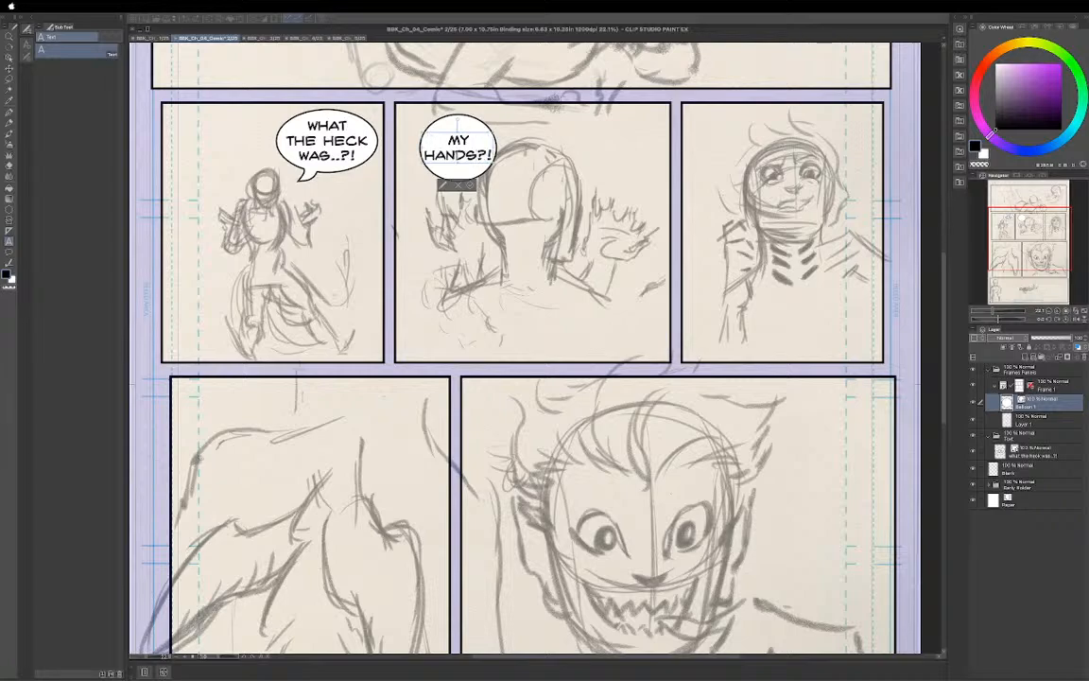
pyautogui.click(471, 187)
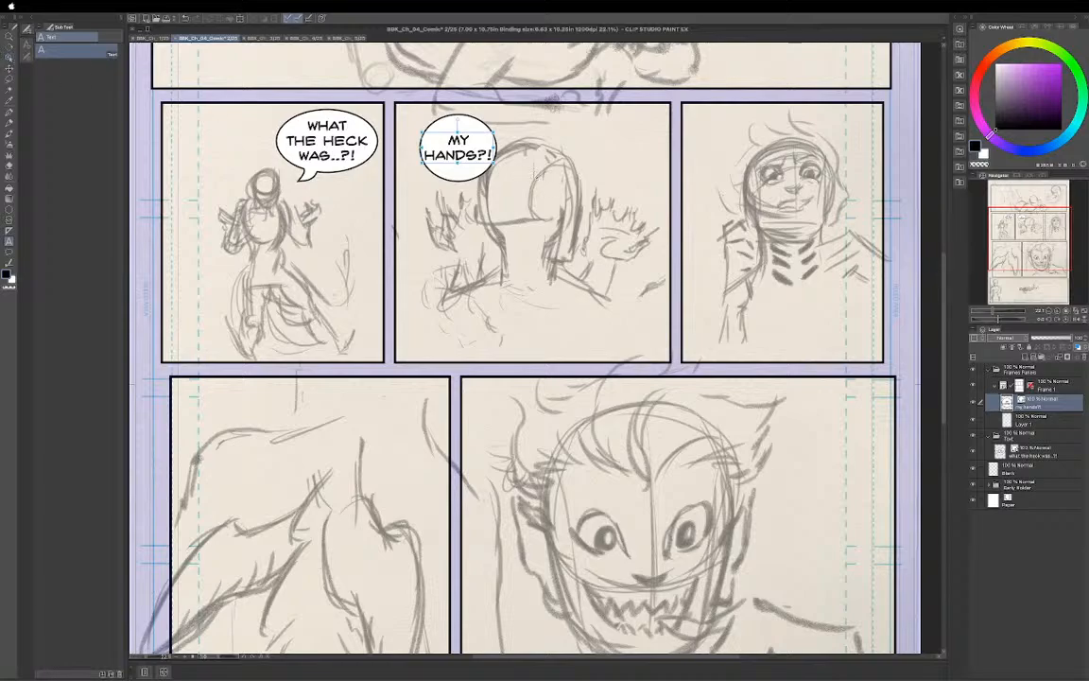
# Reshape the "MY HANDS?!" balloon into a wider, flatter oval and nudge its text to sit centred inside it.
pyautogui.press('o')
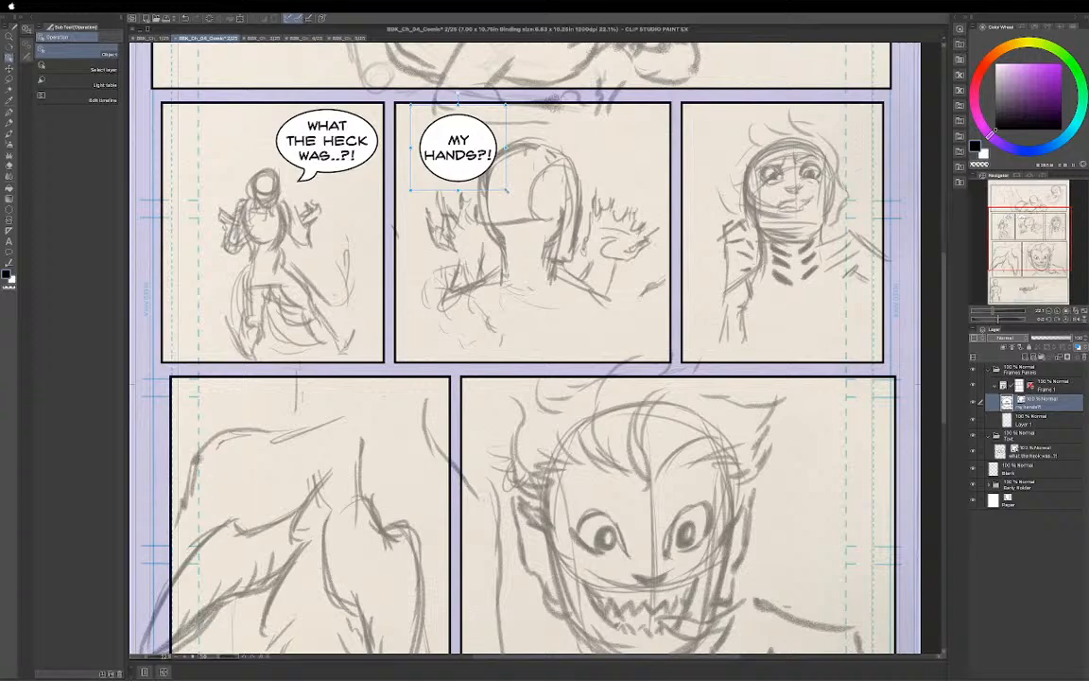
pyautogui.moveTo(507, 191); pyautogui.dragTo(509, 166)
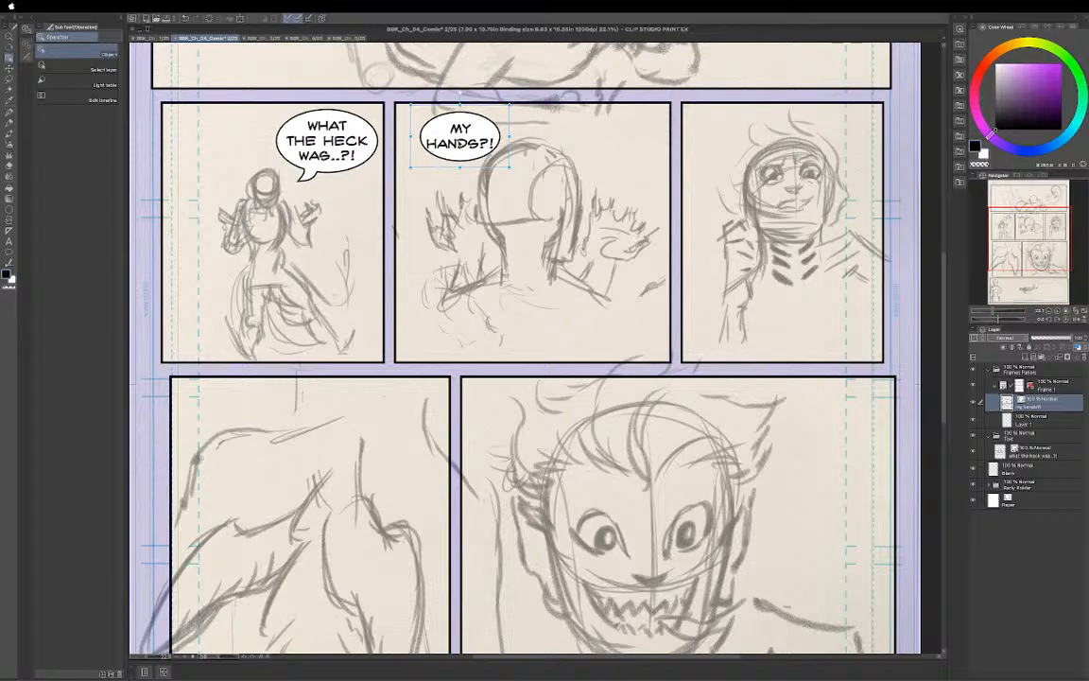
pyautogui.click(460, 142)
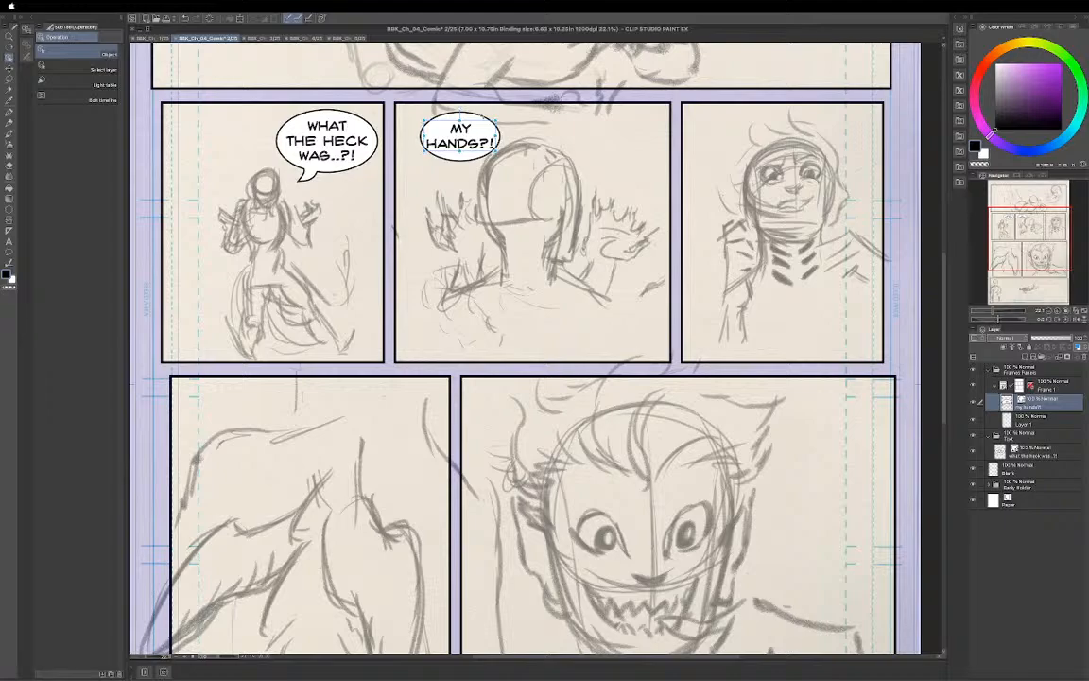
pyautogui.moveTo(482, 120); pyautogui.dragTo(483, 118)
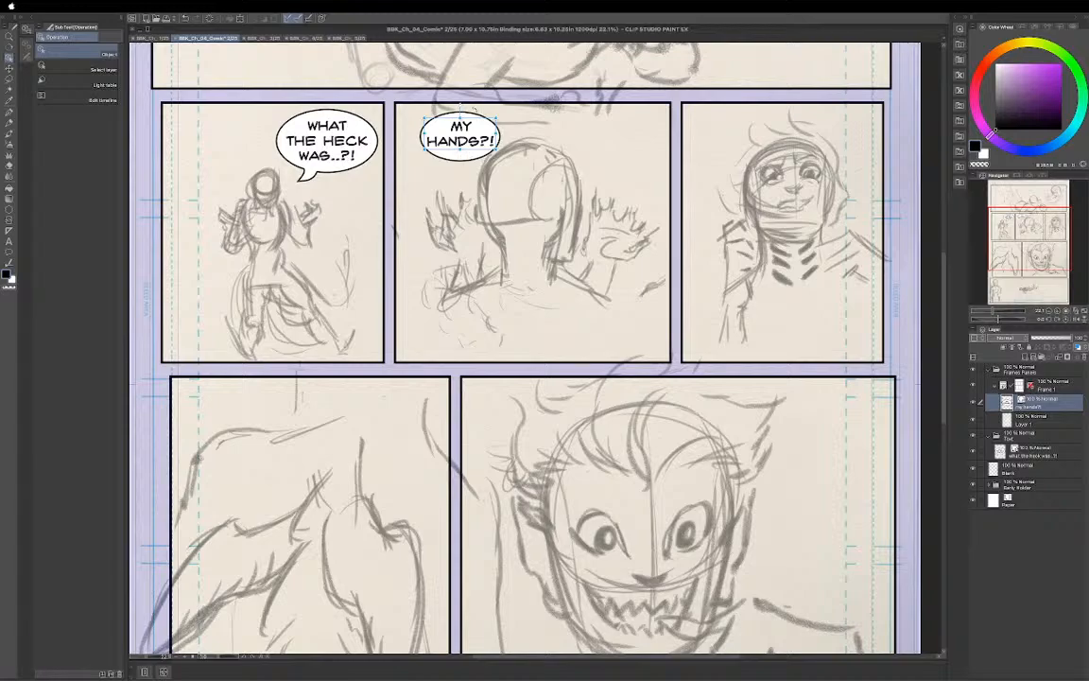
pyautogui.press('Down')
pyautogui.press('Down')
pyautogui.press('Down')
pyautogui.press('Down')
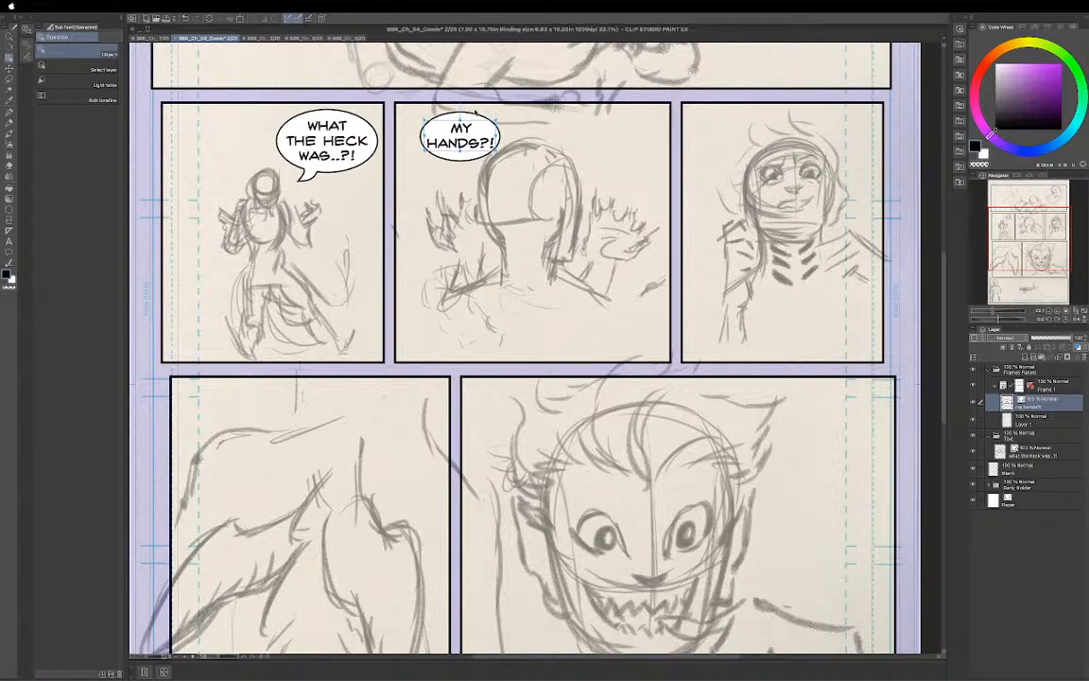
pyautogui.press('Right')
pyautogui.press('Up')
pyautogui.press('Up')
pyautogui.press('Up')
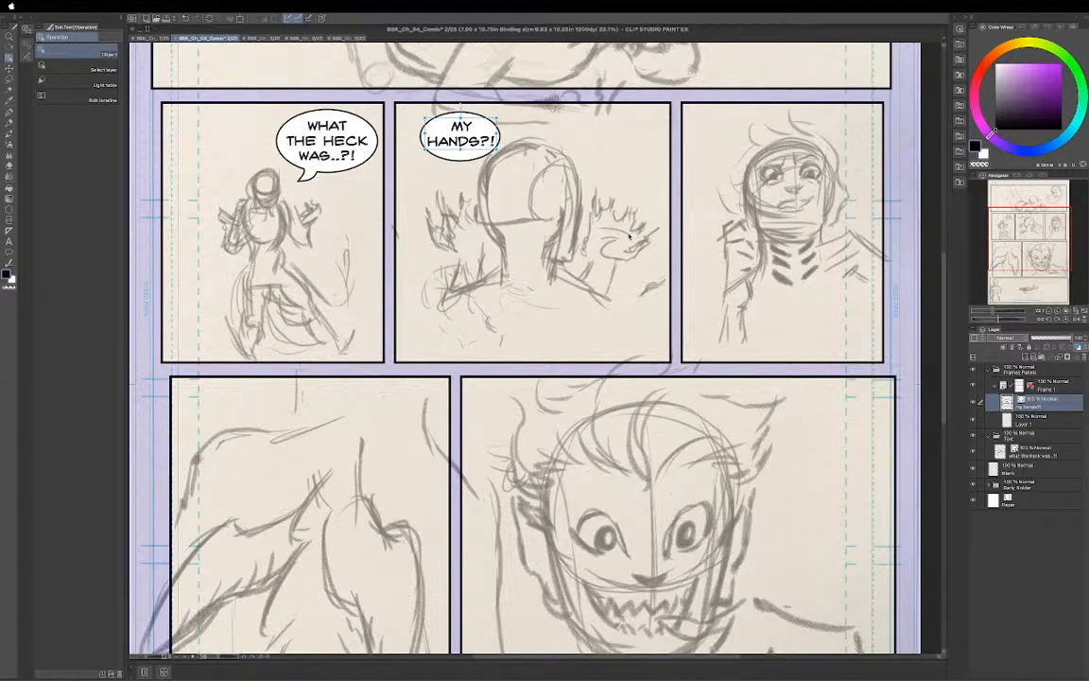
# Draw a small ellipse balloon near the middle panel's upper-right corner and enter "WHA?!" in it.
pyautogui.press('t')
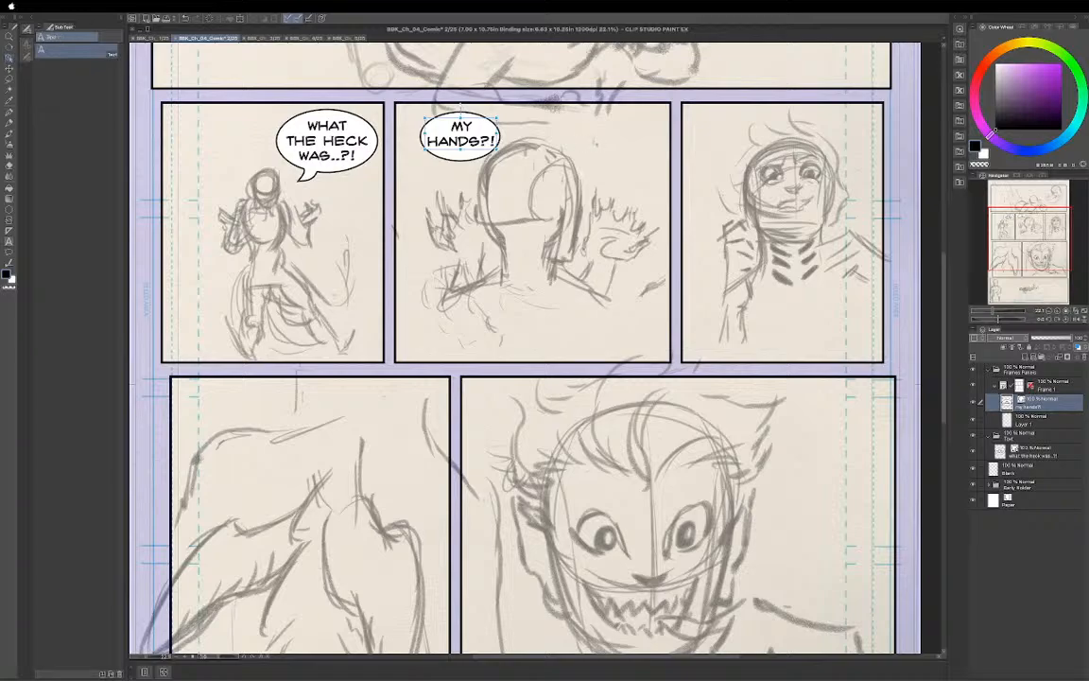
pyautogui.press('t')
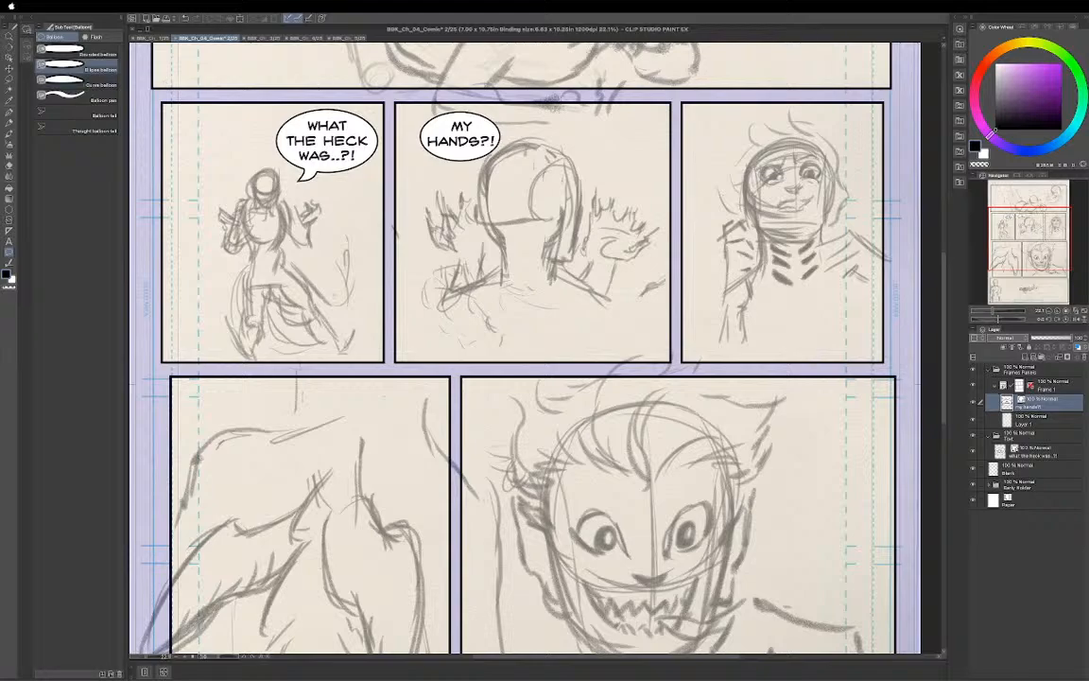
pyautogui.moveTo(578, 111); pyautogui.dragTo(637, 149)
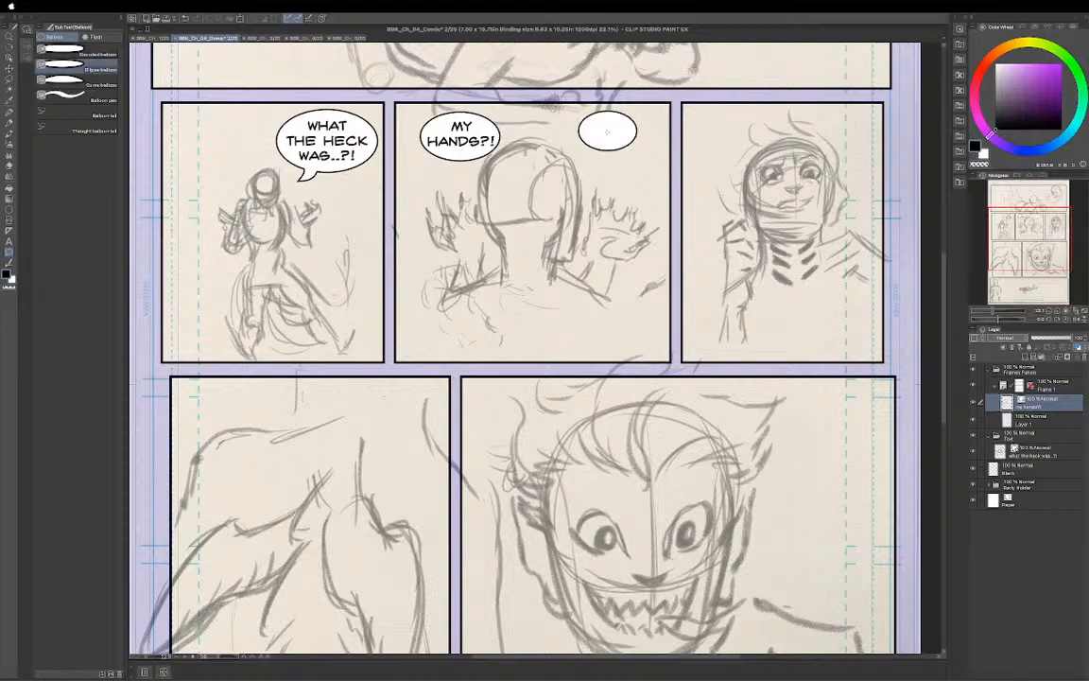
pyautogui.press('t')
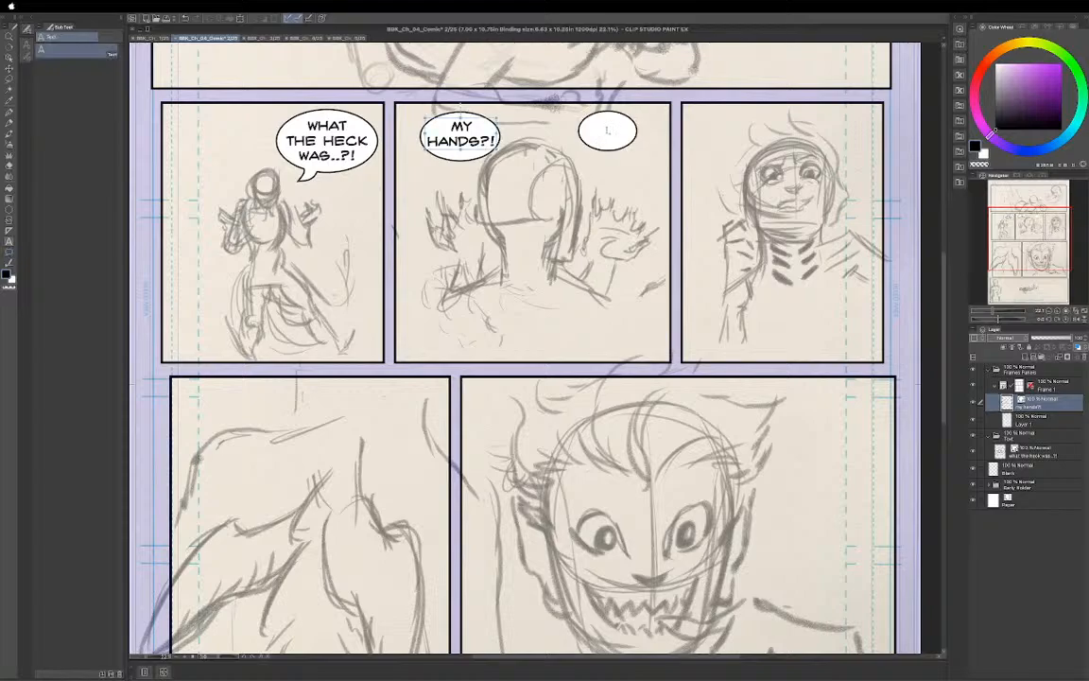
pyautogui.click(608, 132)
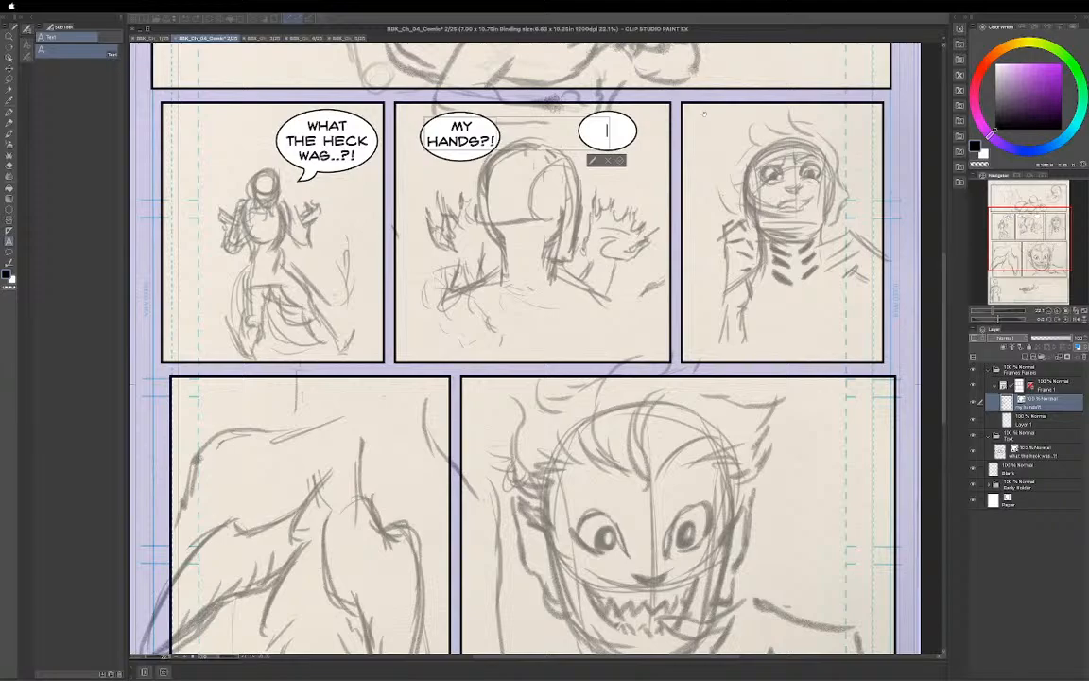
pyautogui.write('WHA')
pyautogui.write('?!')
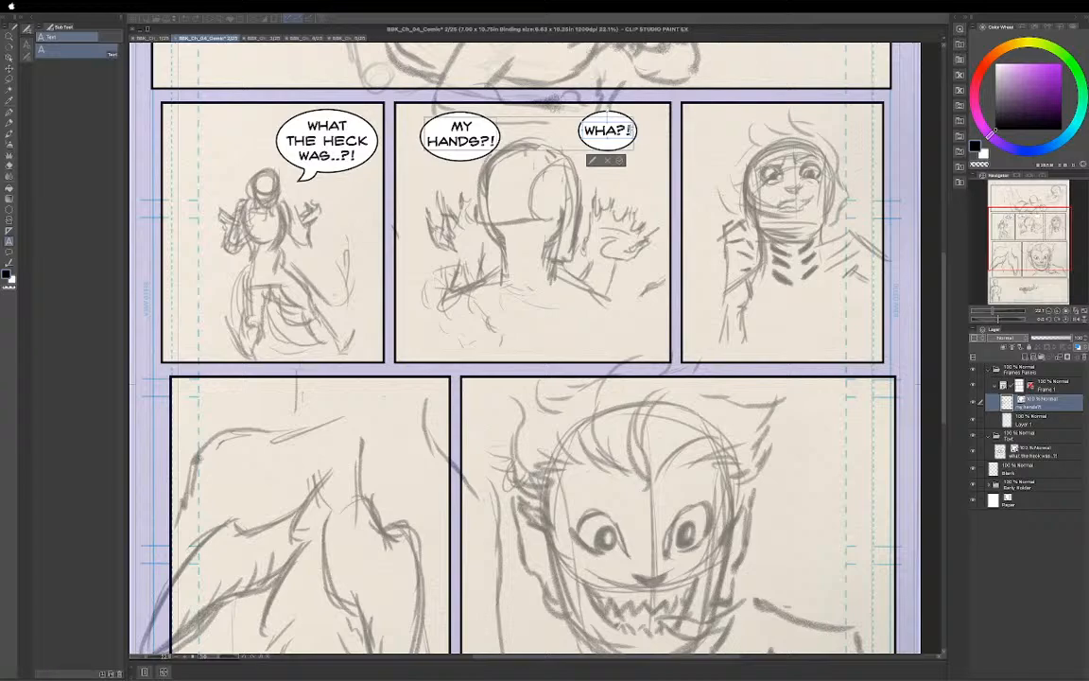
# Select the "WHA?!" text and raise its font size to 10.
pyautogui.moveTo(630, 132); pyautogui.dragTo(526, 118)
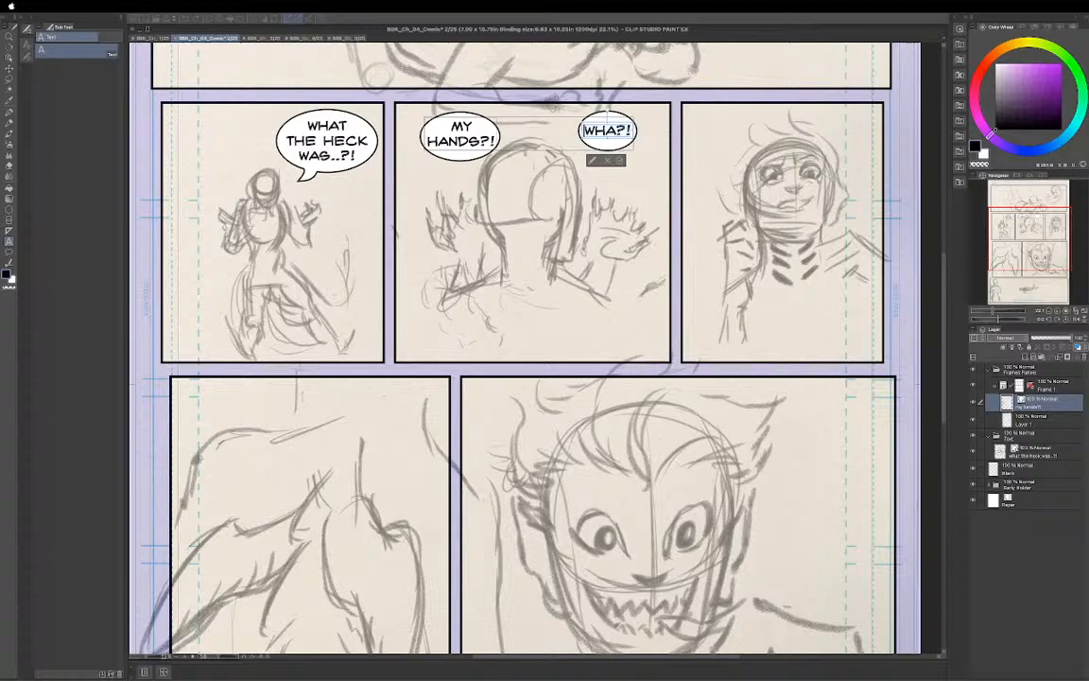
pyautogui.click(592, 160)
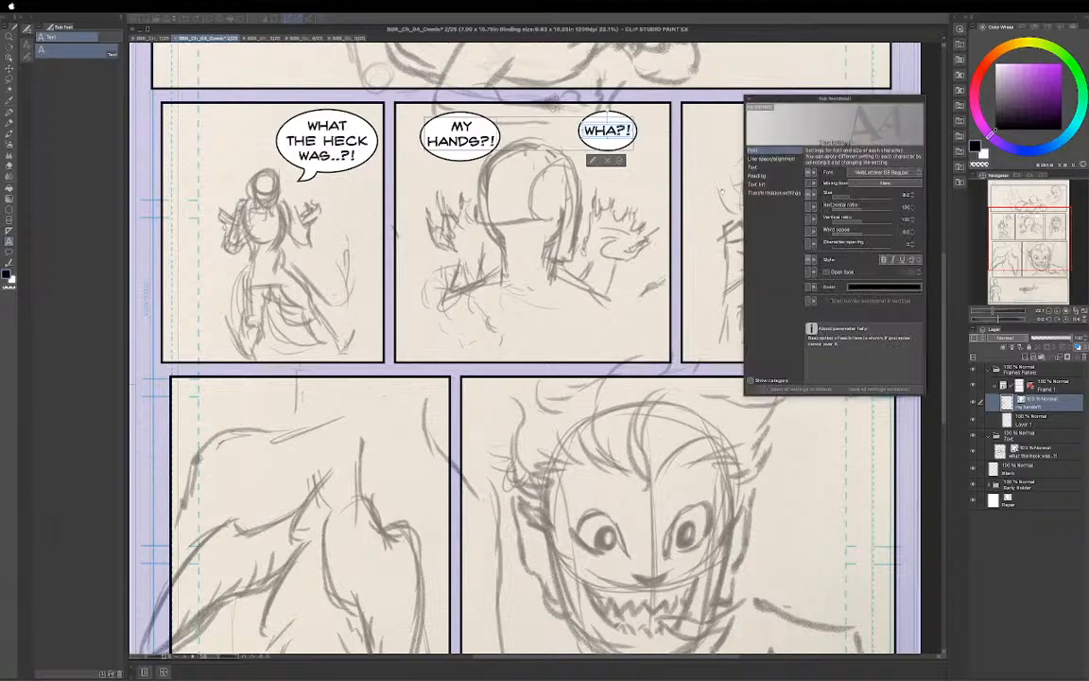
pyautogui.click(910, 195)
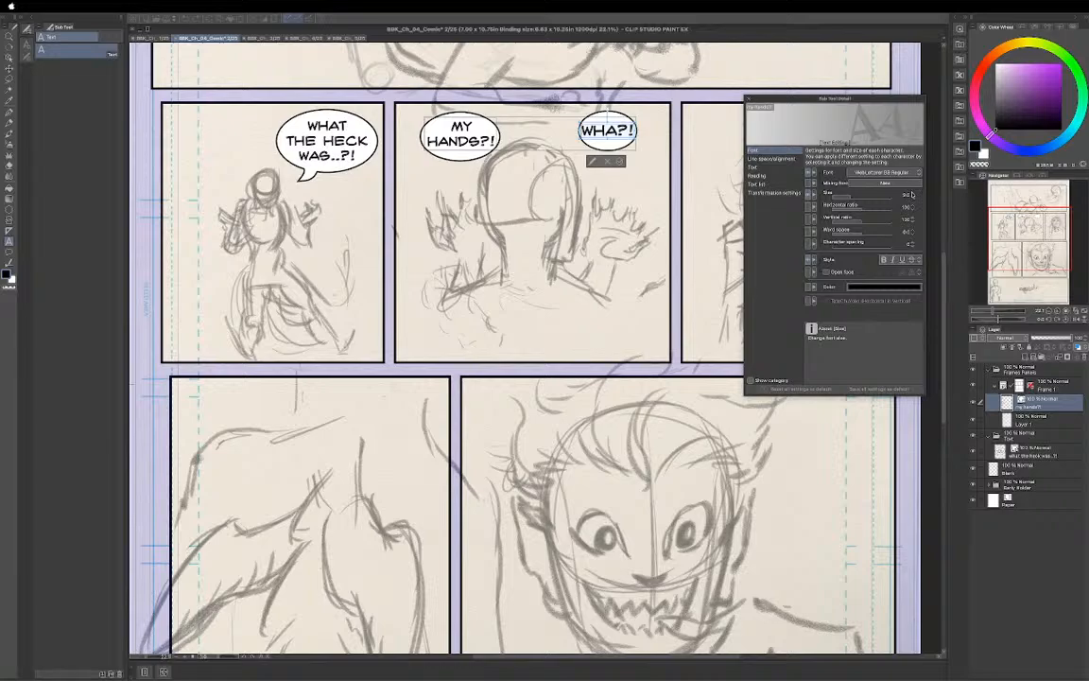
pyautogui.click(911, 195)
pyautogui.click(912, 196)
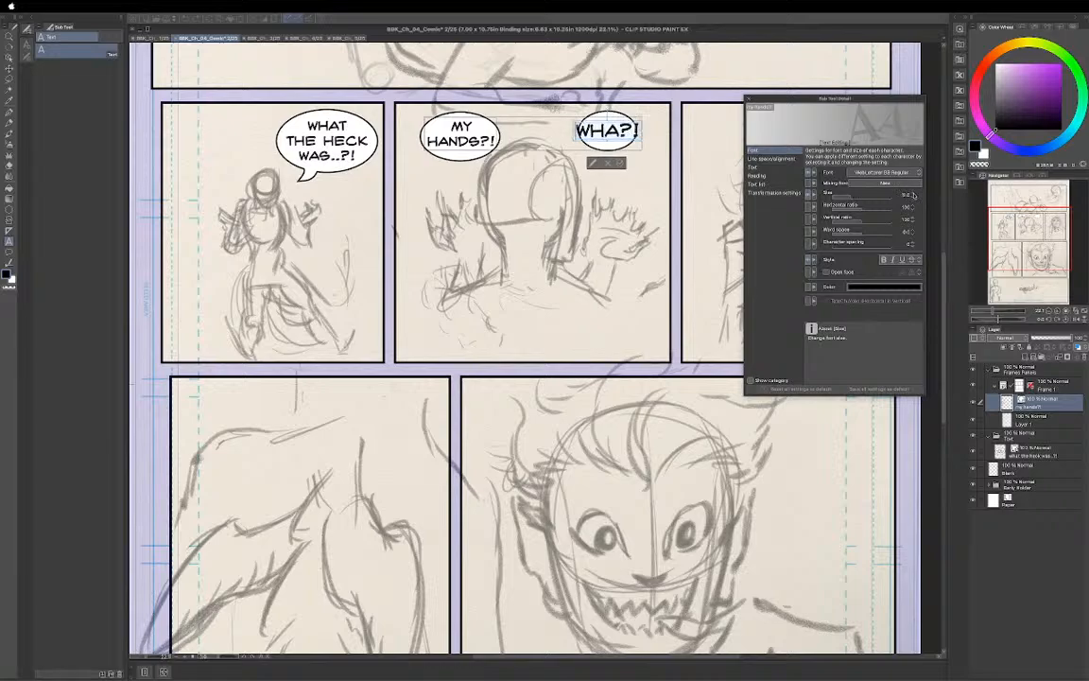
pyautogui.click(912, 195)
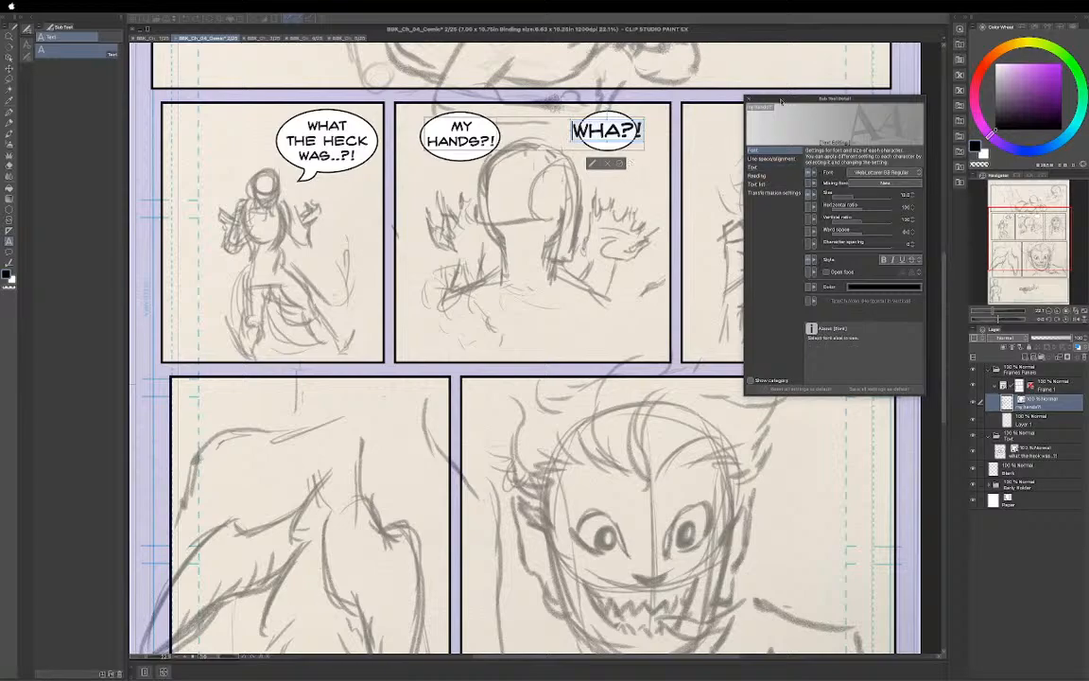
pyautogui.click(747, 98)
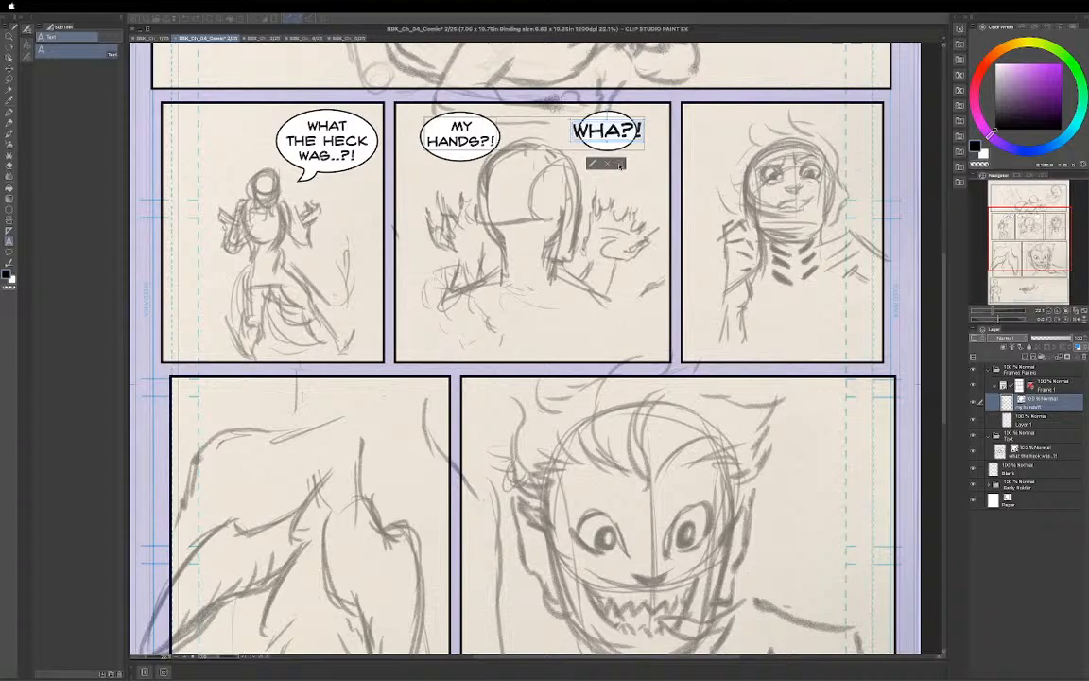
# Commit the "WHA?!" text, enlarge its balloon around the lettering, and nudge the balloon slightly left inside the middle panel.
pyautogui.click(622, 164)
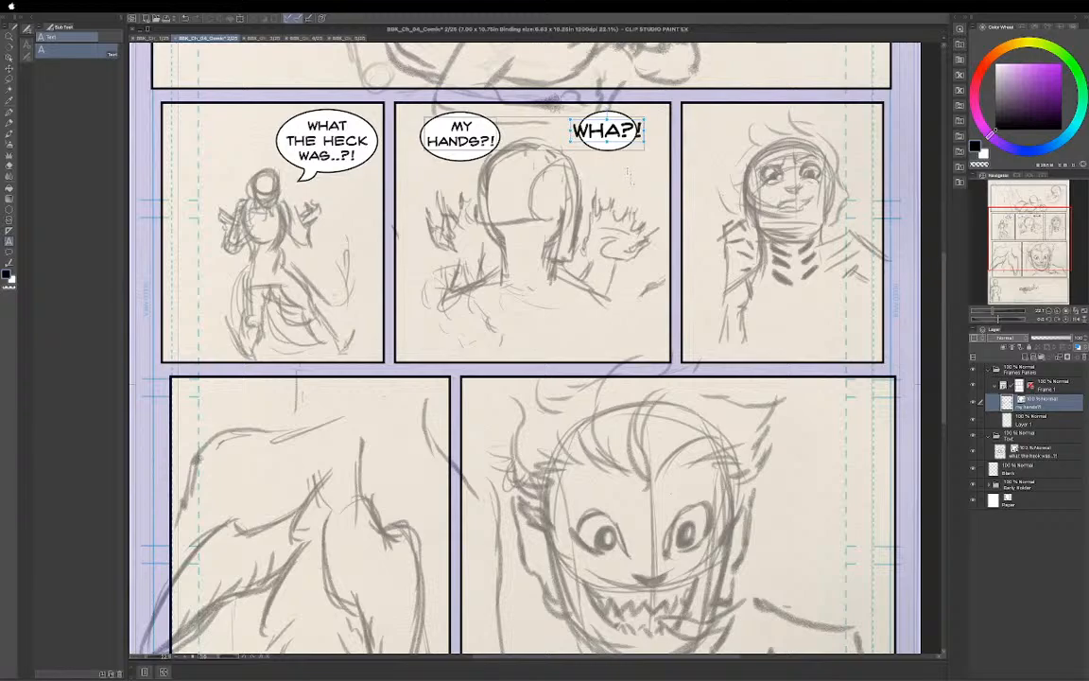
pyautogui.press('o')
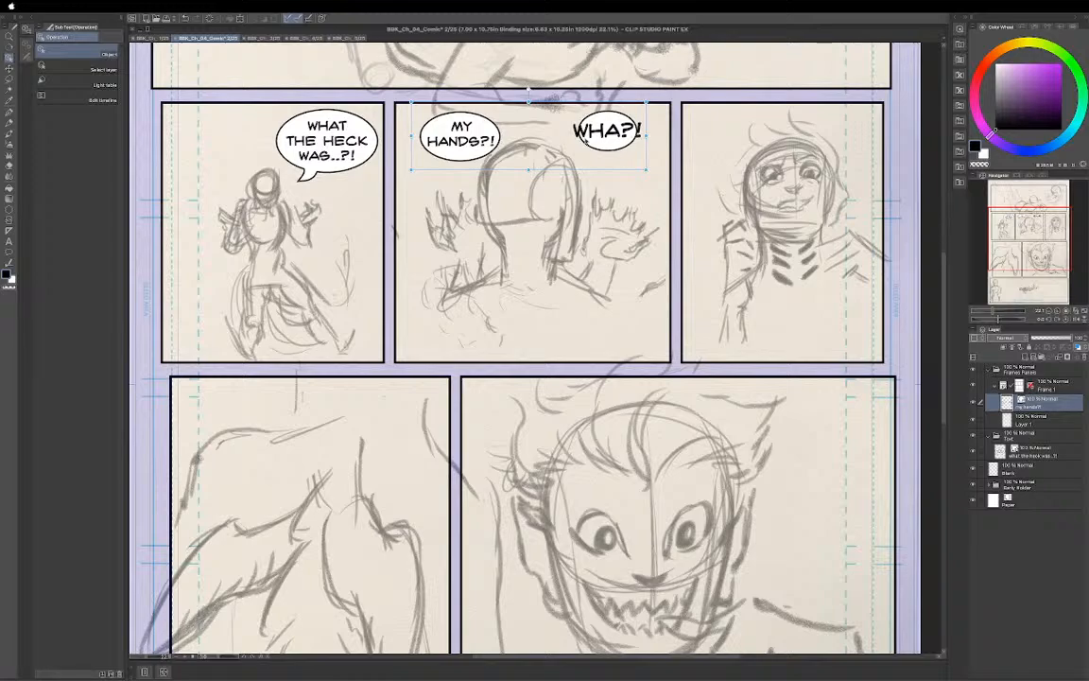
pyautogui.click(614, 146)
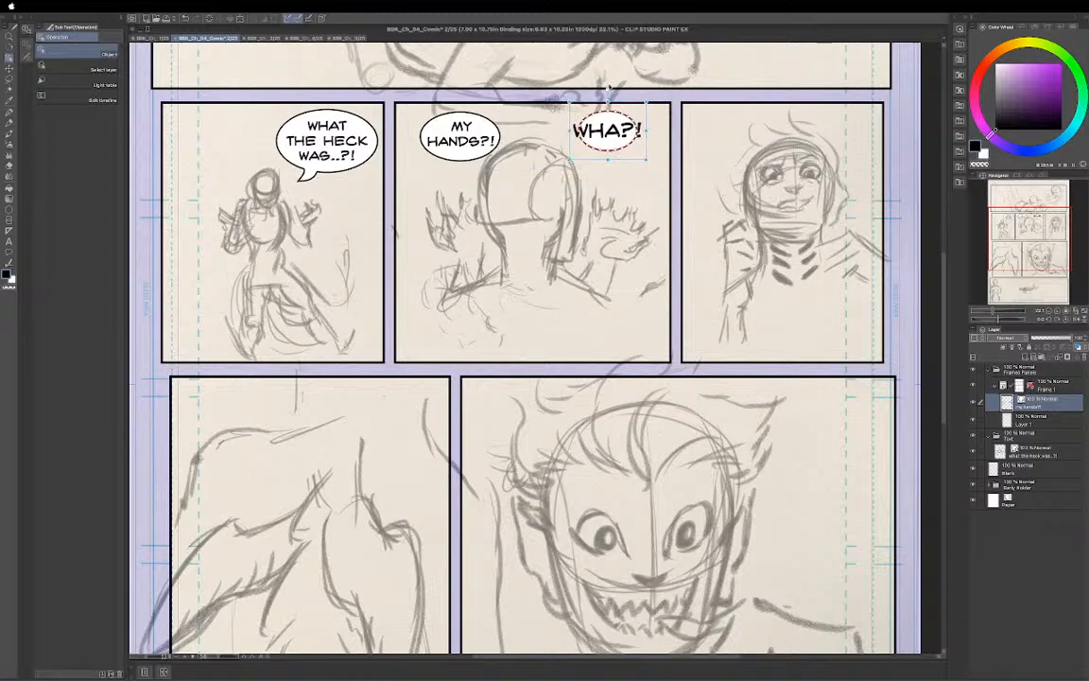
pyautogui.moveTo(650, 165); pyautogui.dragTo(680, 173)
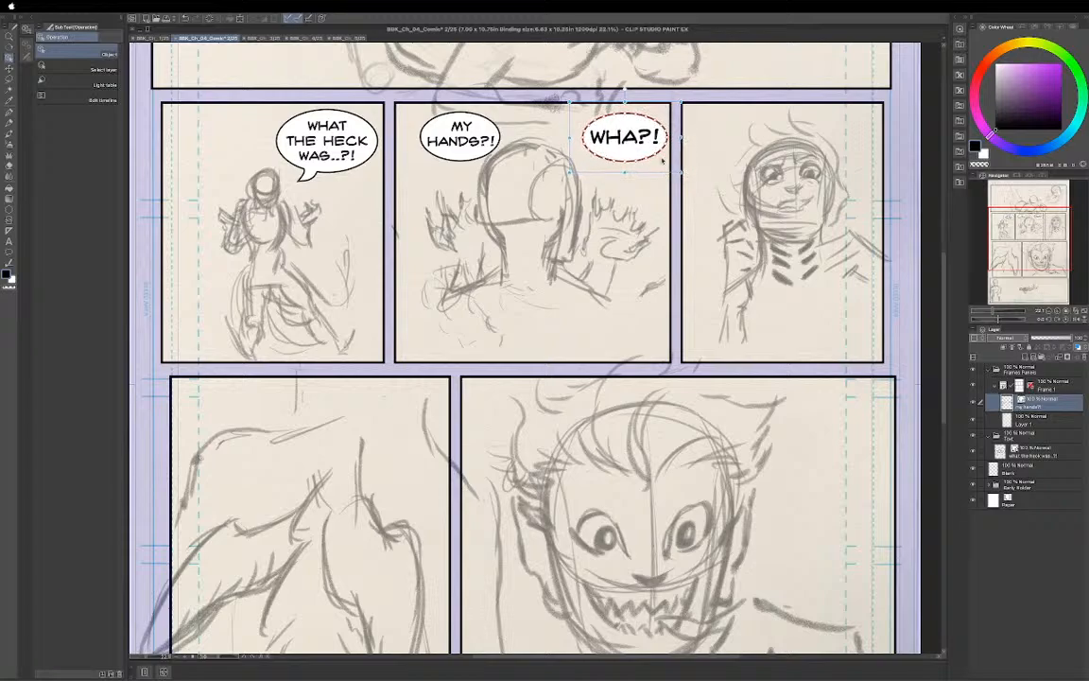
pyautogui.moveTo(662, 161); pyautogui.dragTo(659, 161)
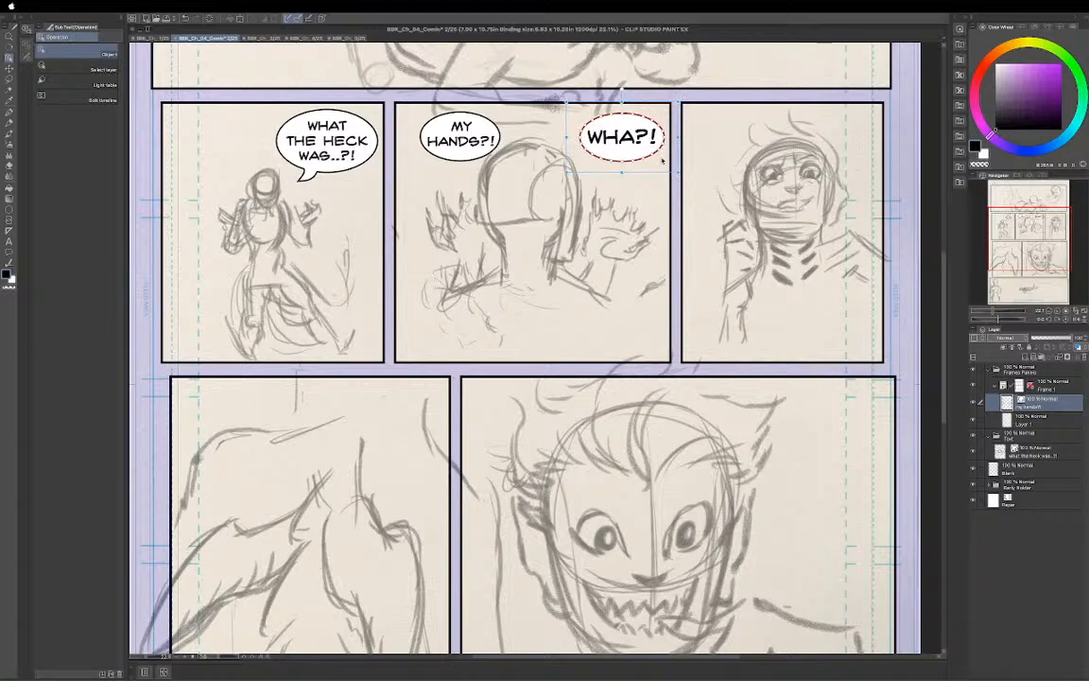
pyautogui.press('Left')
pyautogui.press('Left')
pyautogui.press('Left')
pyautogui.press('Left')
pyautogui.press('Left')
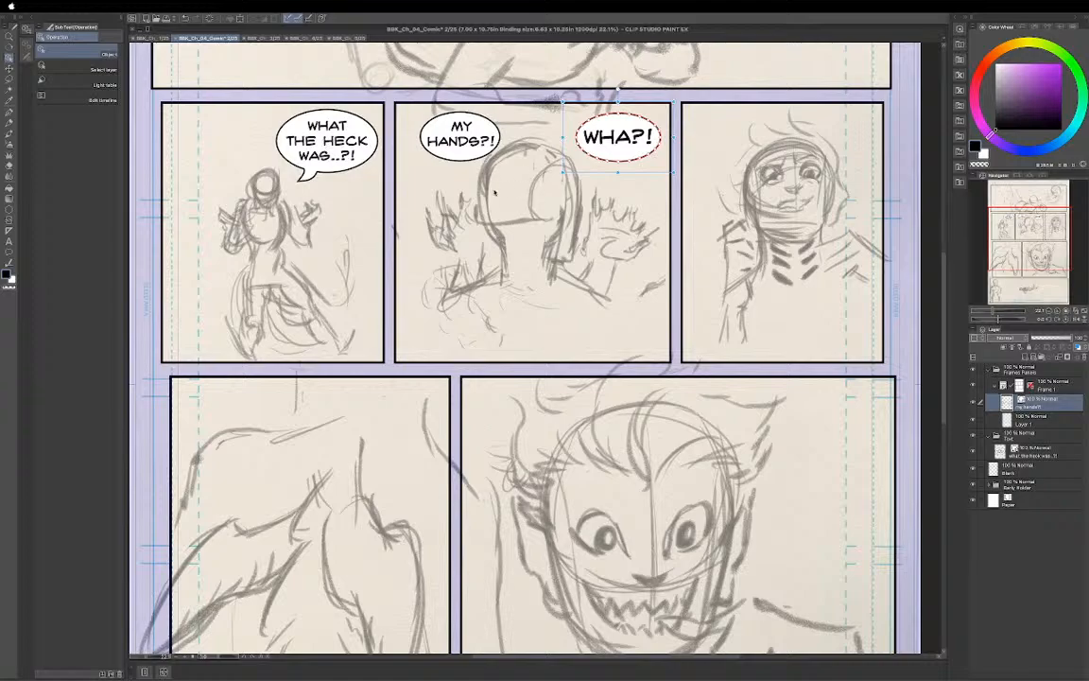
# Link the "MY HANDS?!" and "WHA?!" balloons with a curved balloon tail arching above the figure's head.
pyautogui.press('t')
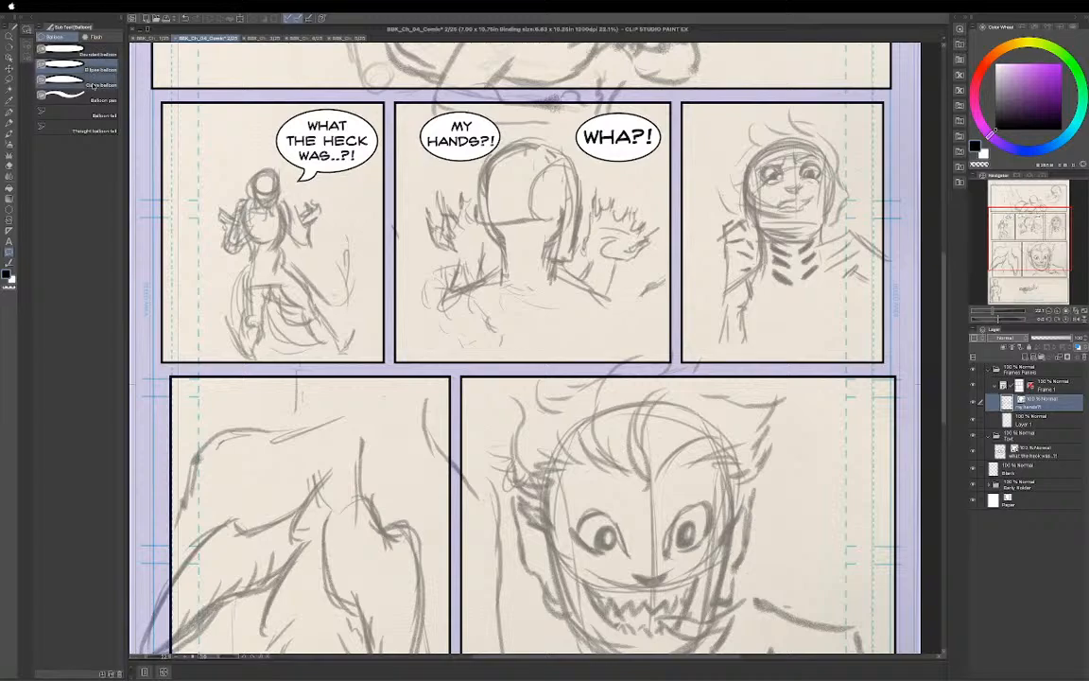
pyautogui.click(95, 116)
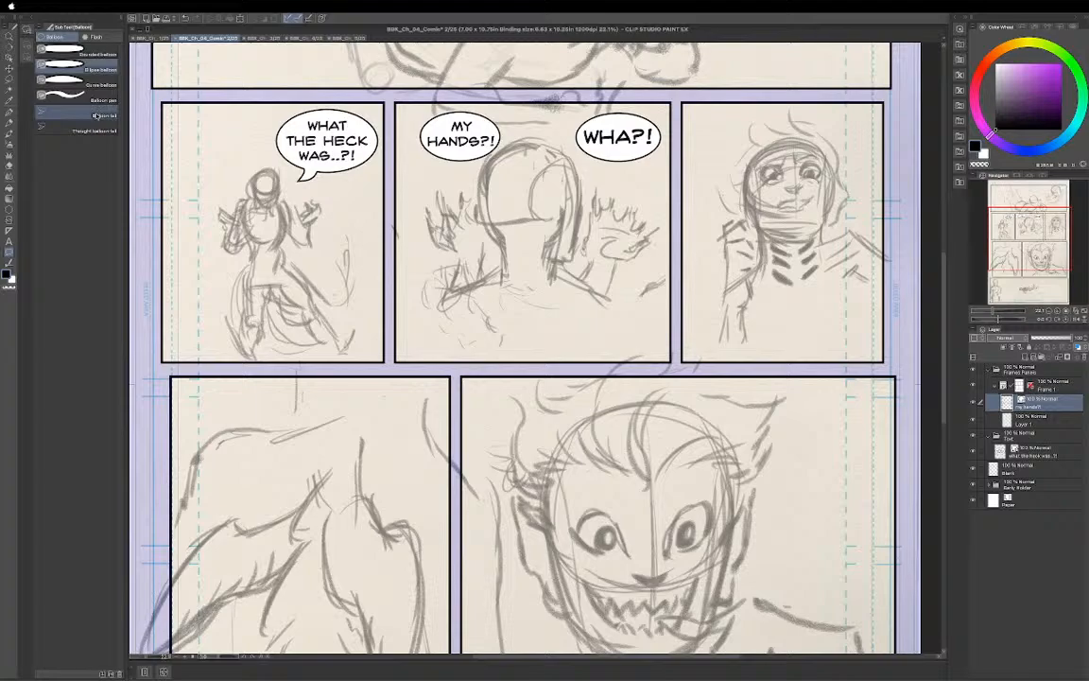
pyautogui.click(94, 115)
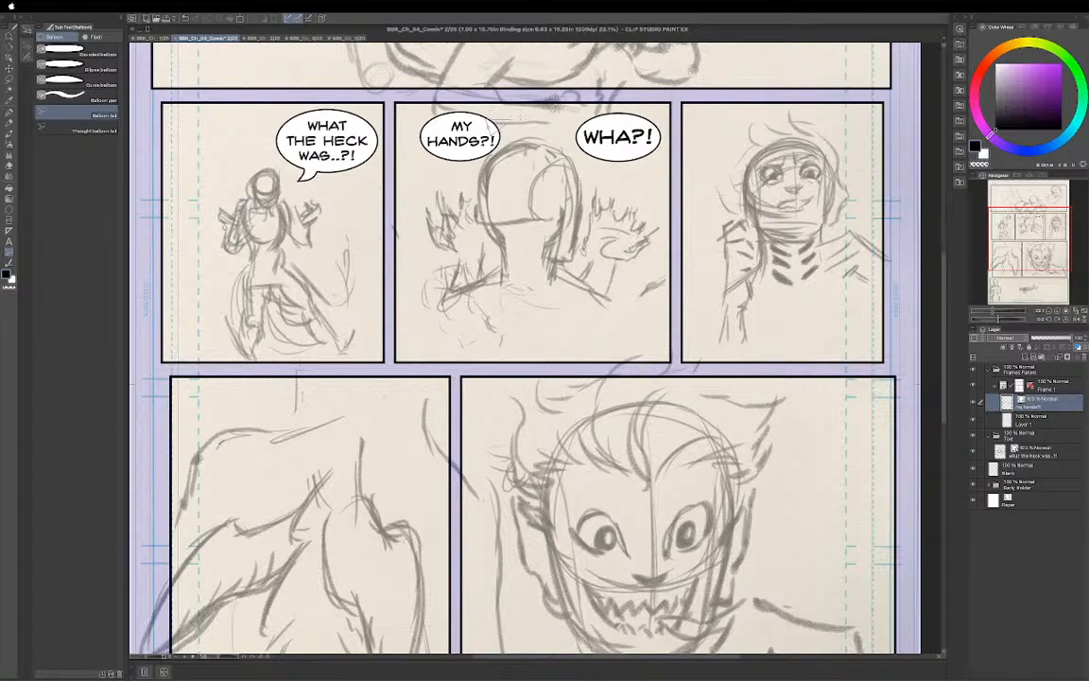
pyautogui.moveTo(487, 123)
pyautogui.mouseDown()
pyautogui.moveTo(535, 113)
pyautogui.moveTo(476, 104)
pyautogui.moveTo(553, 108)
pyautogui.moveTo(515, 104)
pyautogui.moveTo(572, 130)
pyautogui.mouseUp()
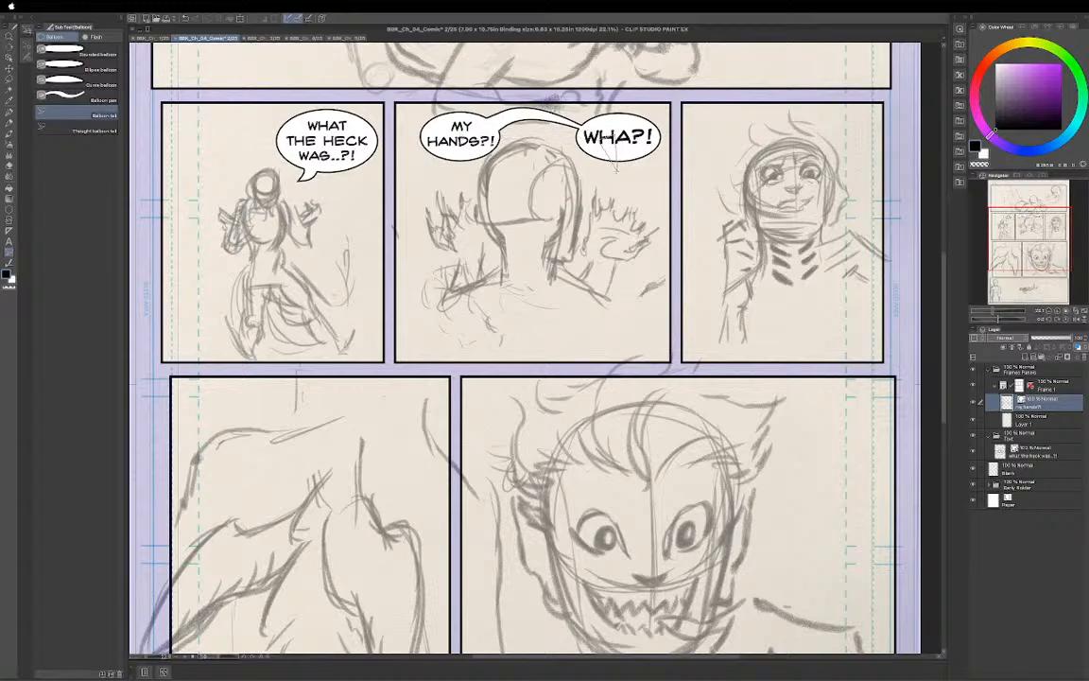
# Draw a short pointed tail from the underside of the "WHA?!" balloon down toward the figure.
pyautogui.moveTo(616, 163); pyautogui.dragTo(617, 170)
pyautogui.hotkey('ctrl', 'z')
pyautogui.moveTo(601, 151); pyautogui.dragTo(594, 178)
# Move the "MY HANDS?!" balloon layer out of the frame folder into the Text folder and save the page.
pyautogui.moveTo(1023, 406); pyautogui.dragTo(1024, 453)
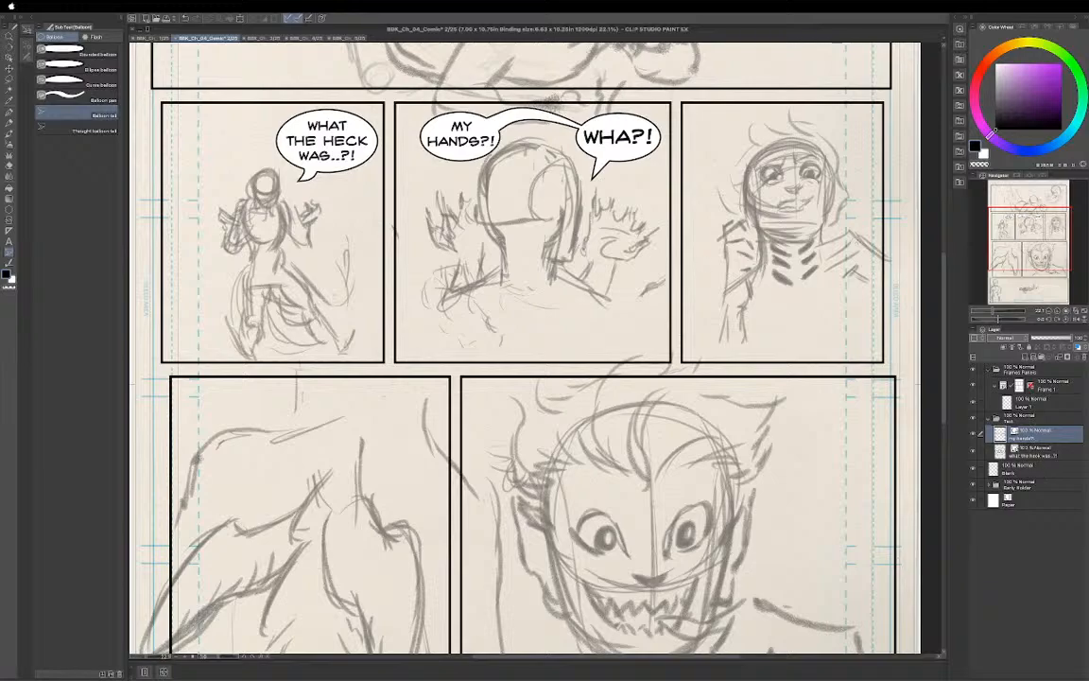
pyautogui.scroll(-6, 805, 436)
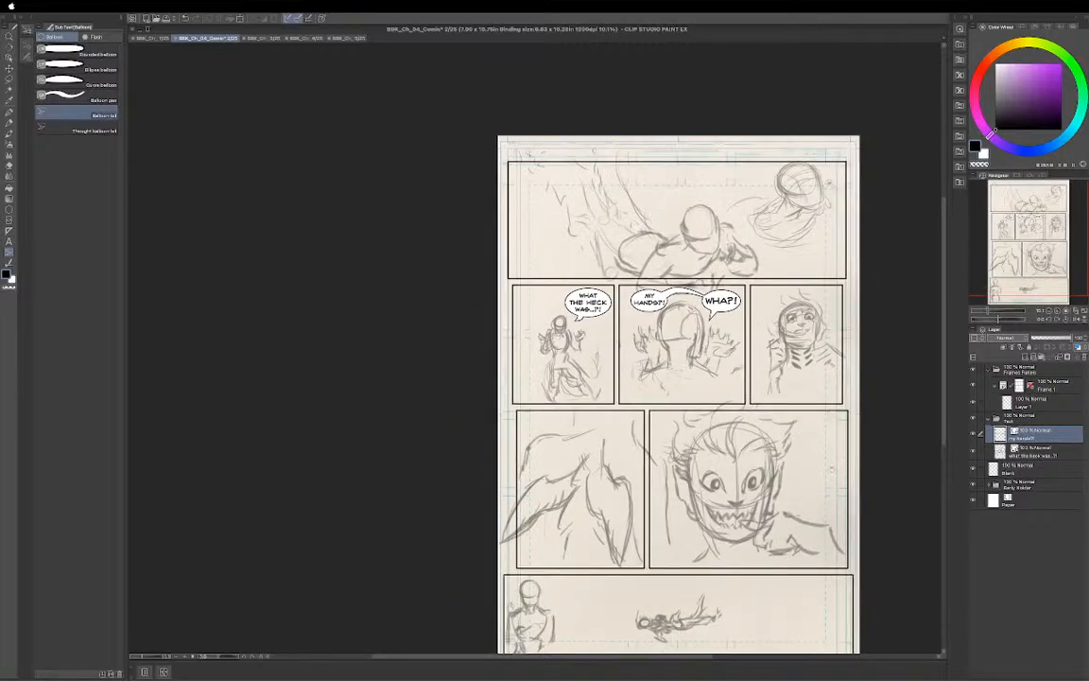
pyautogui.moveTo(831, 468); pyautogui.dragTo(711, 397)
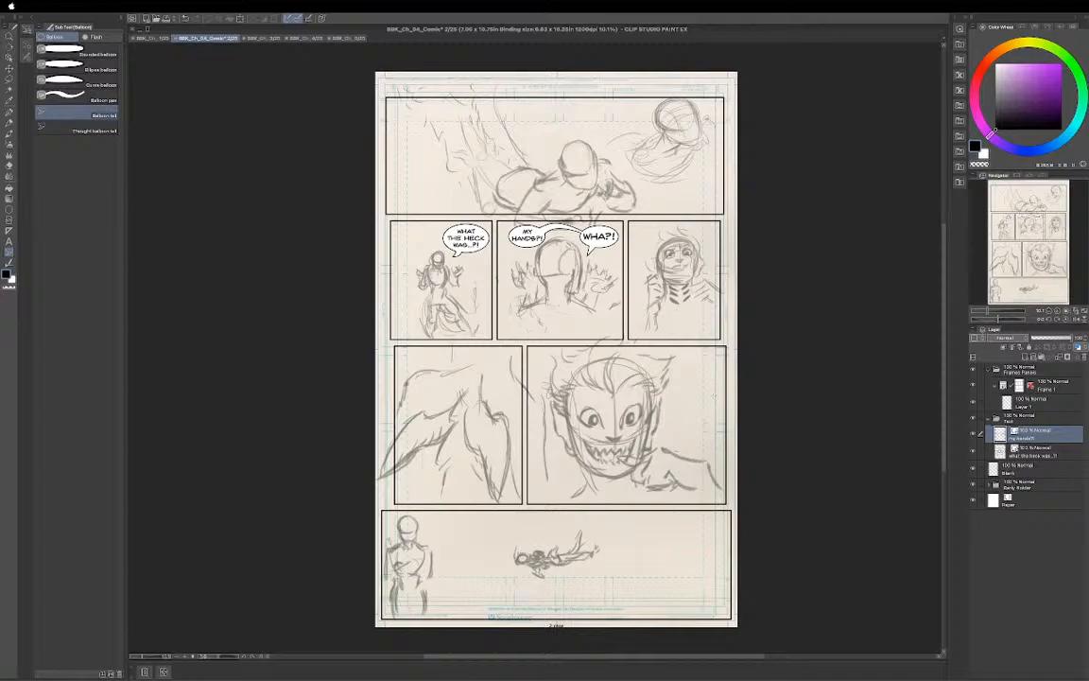
pyautogui.scroll(2, 706, 388)
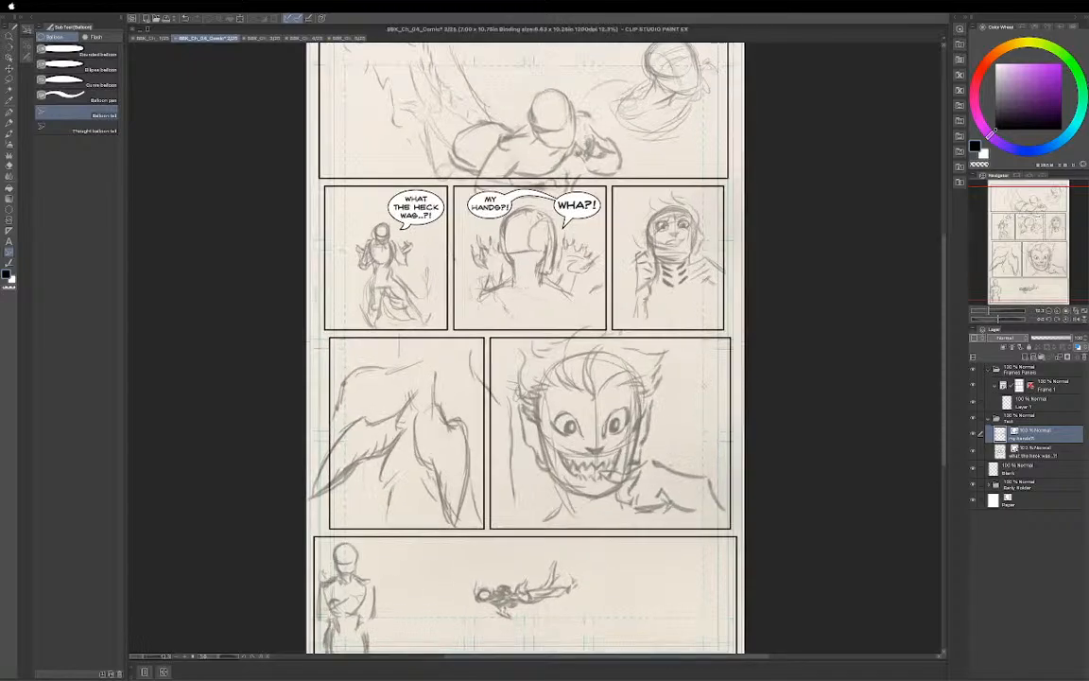
pyautogui.scroll(-1, 690, 402)
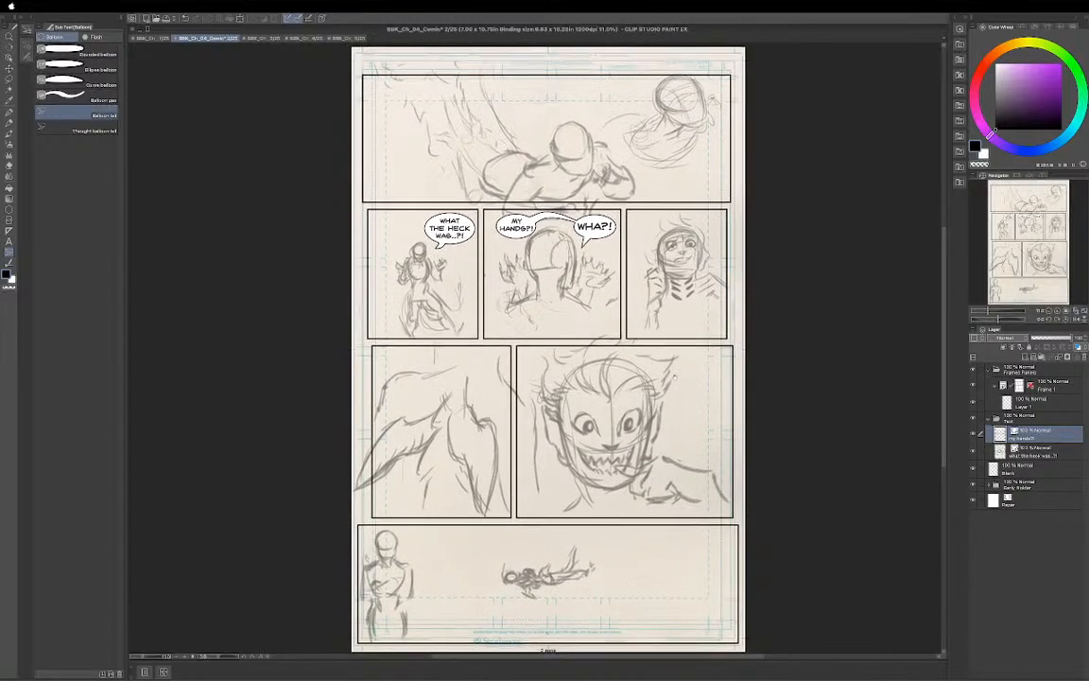
pyautogui.moveTo(674, 375); pyautogui.dragTo(673, 377)
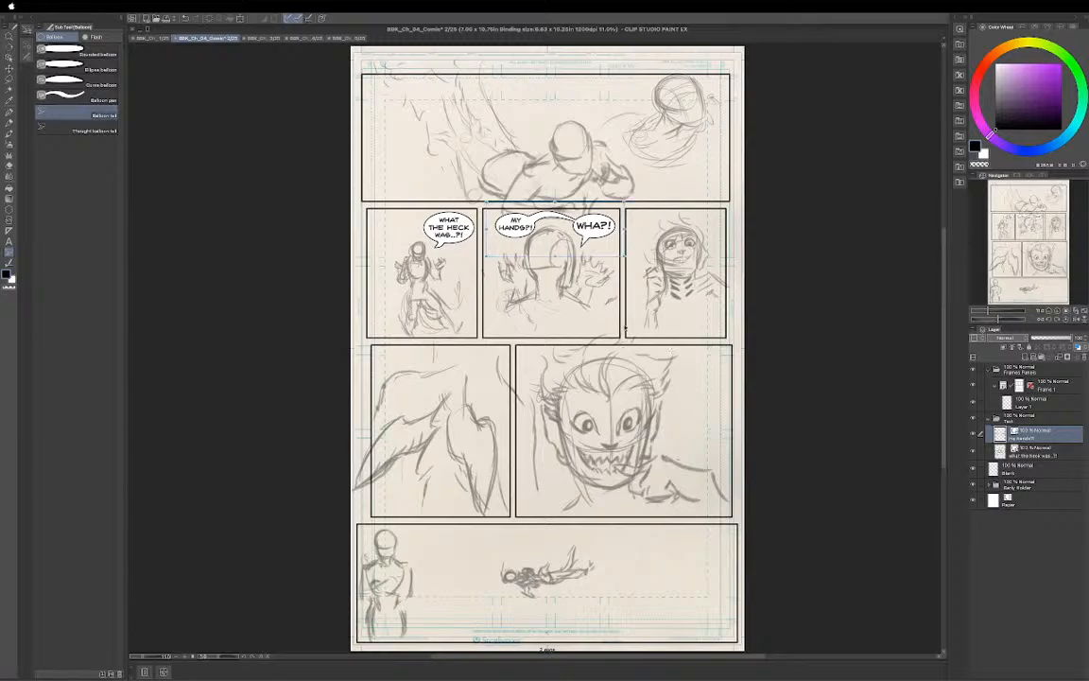
pyautogui.press('super+s')
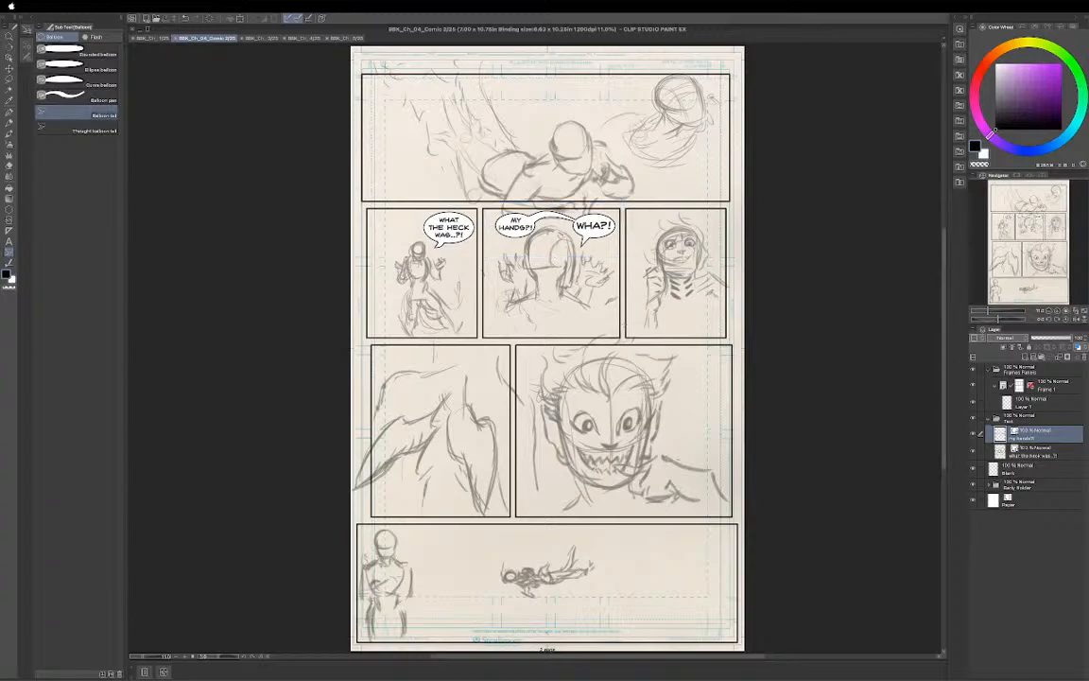
# Collapse the Text and Frames Panels layer folders, and save the comic page and the ArtStream_Live_2026 document.
pyautogui.click(989, 419)
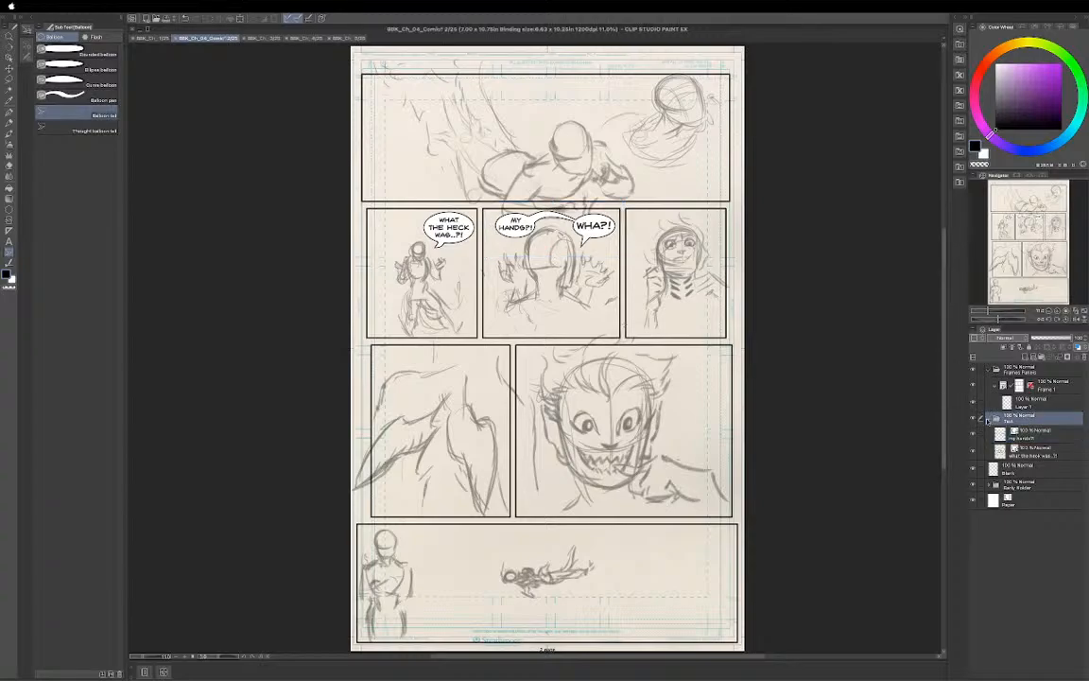
pyautogui.click(988, 419)
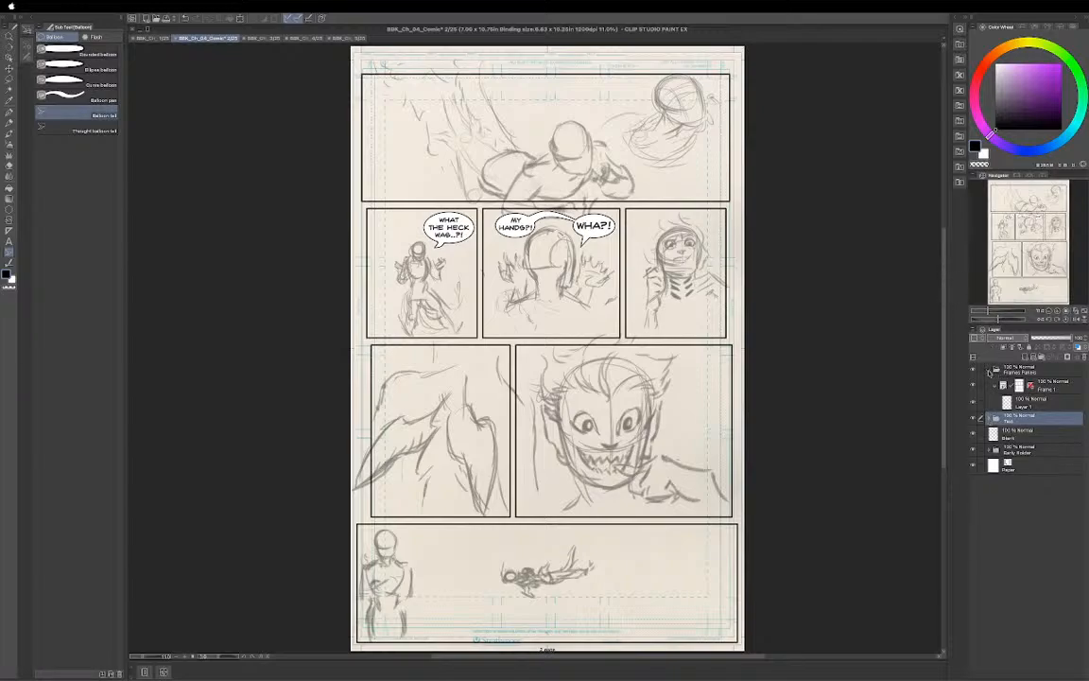
pyautogui.click(988, 372)
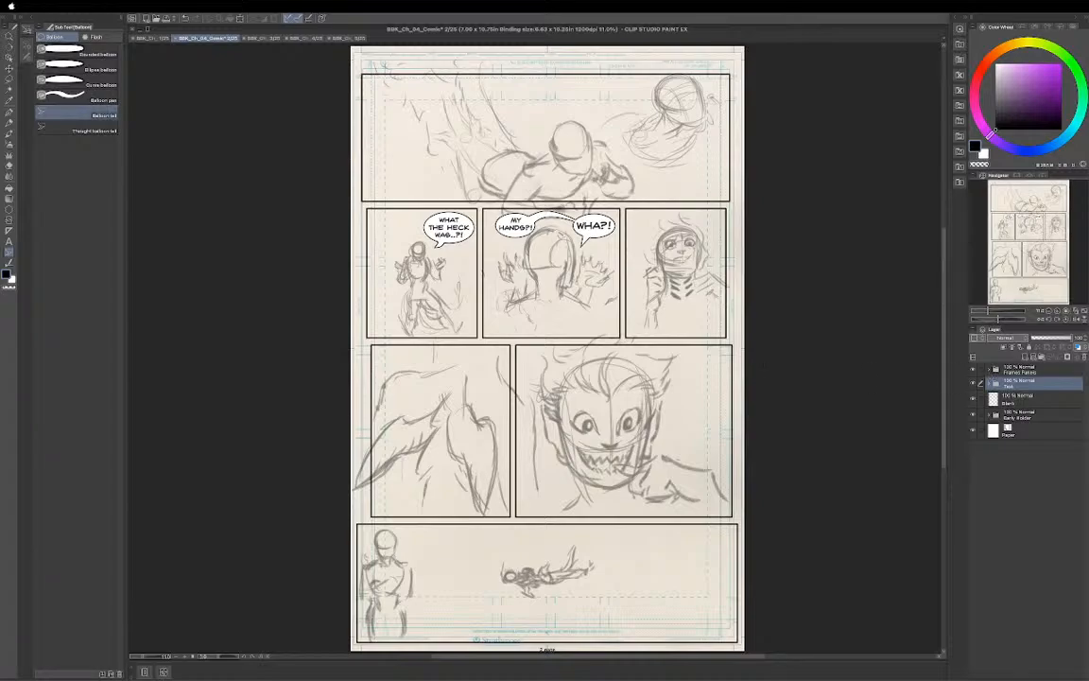
pyautogui.hotkey('ctrl', 's')
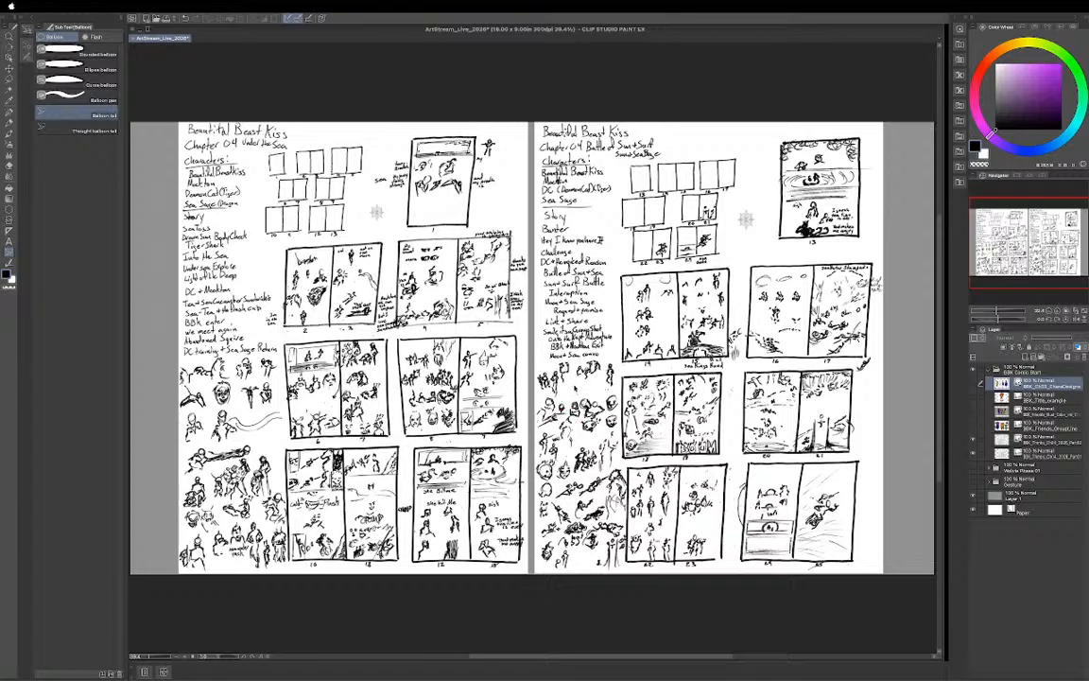
pyautogui.hotkey('ctrl', 's')
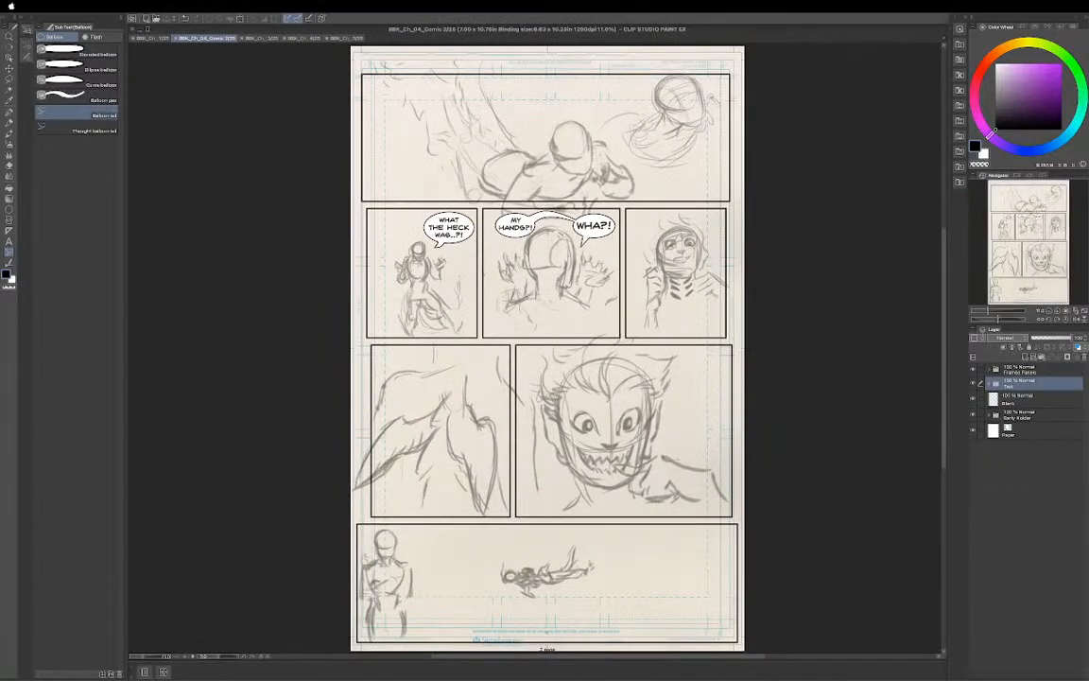
# View comic page 1 and the ArtStream_Live_2026 thumbnail sheet, adjusting the width of the canvas pane.
pyautogui.click(132, 36)
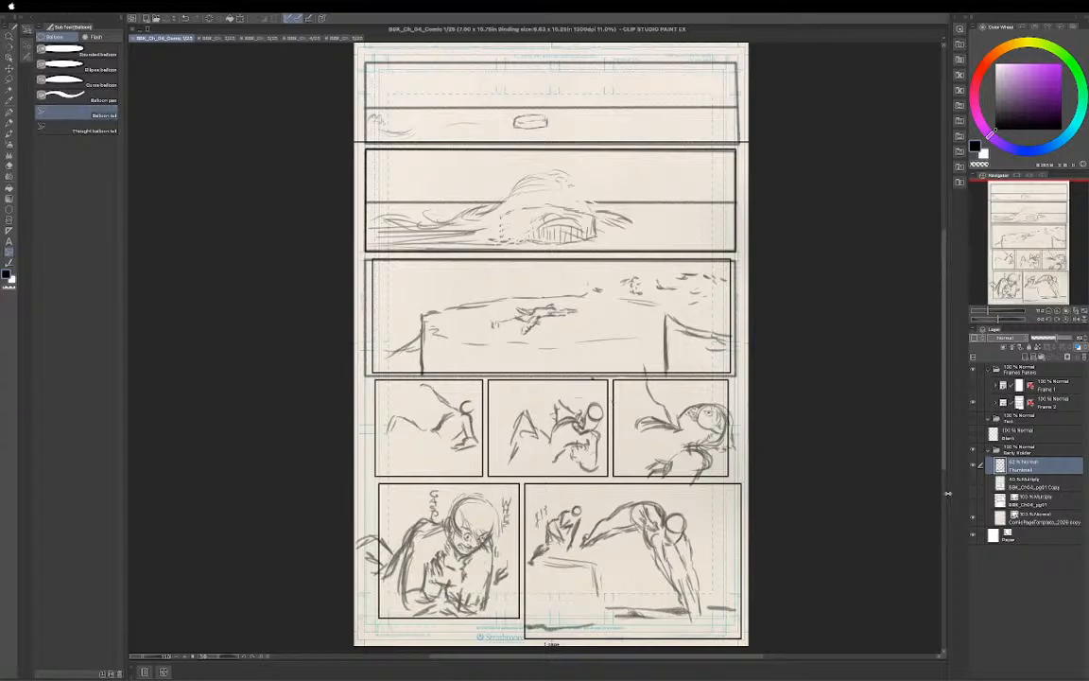
pyautogui.moveTo(947, 492); pyautogui.dragTo(905, 493)
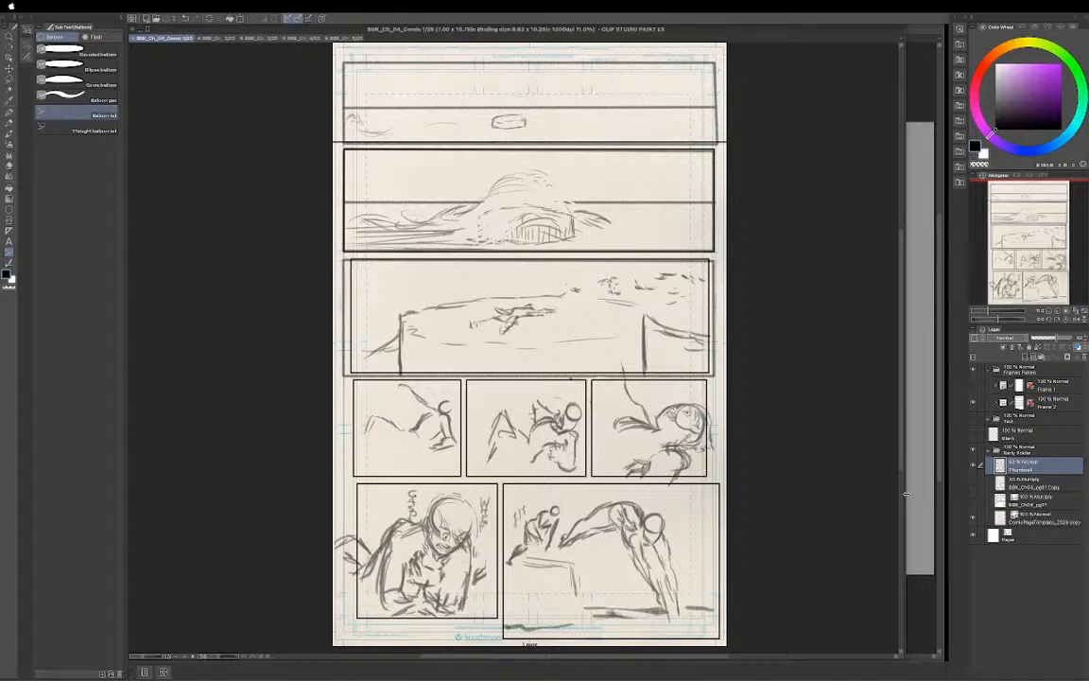
pyautogui.click(142, 37)
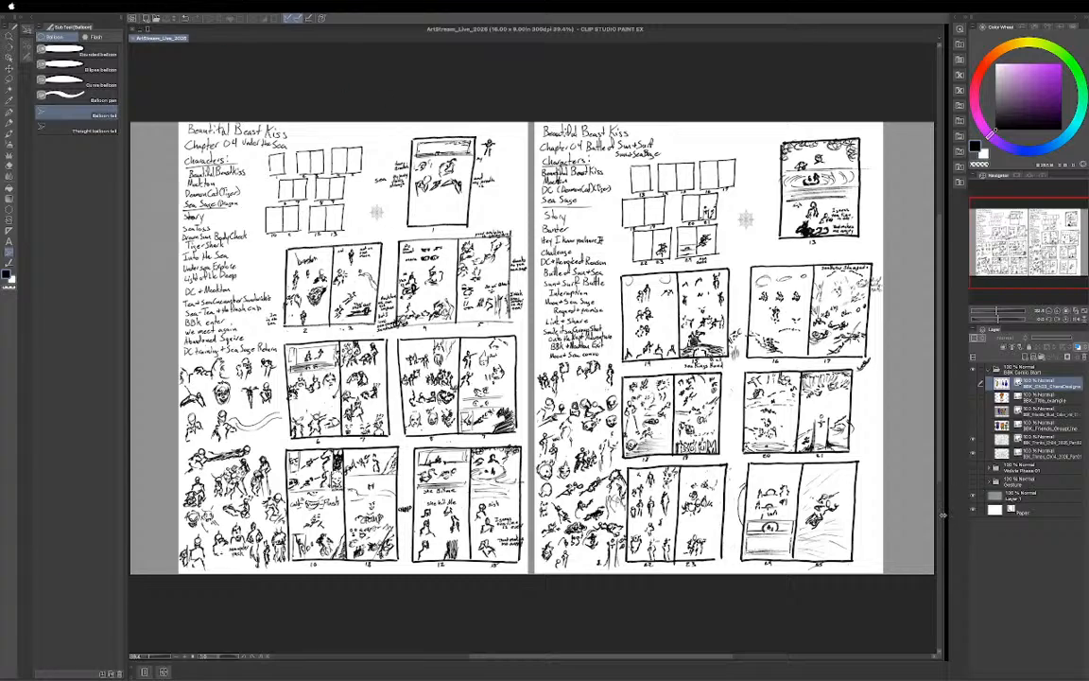
pyautogui.moveTo(938, 515); pyautogui.dragTo(905, 513)
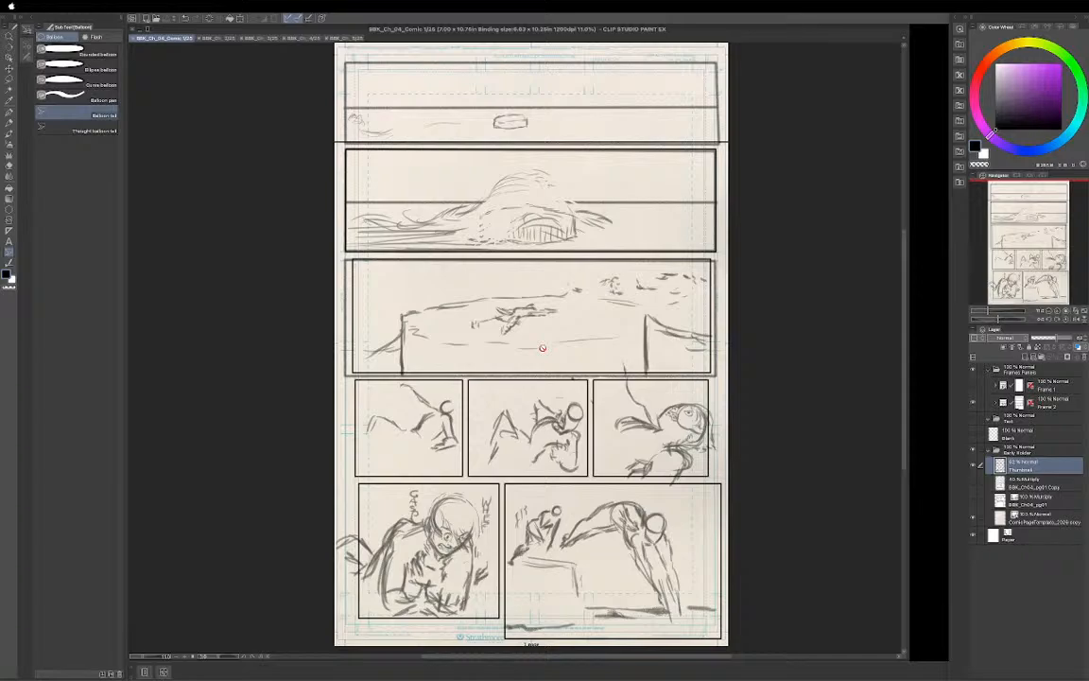
# Close the open canvases and the drawing workspace.
pyautogui.click(140, 36)
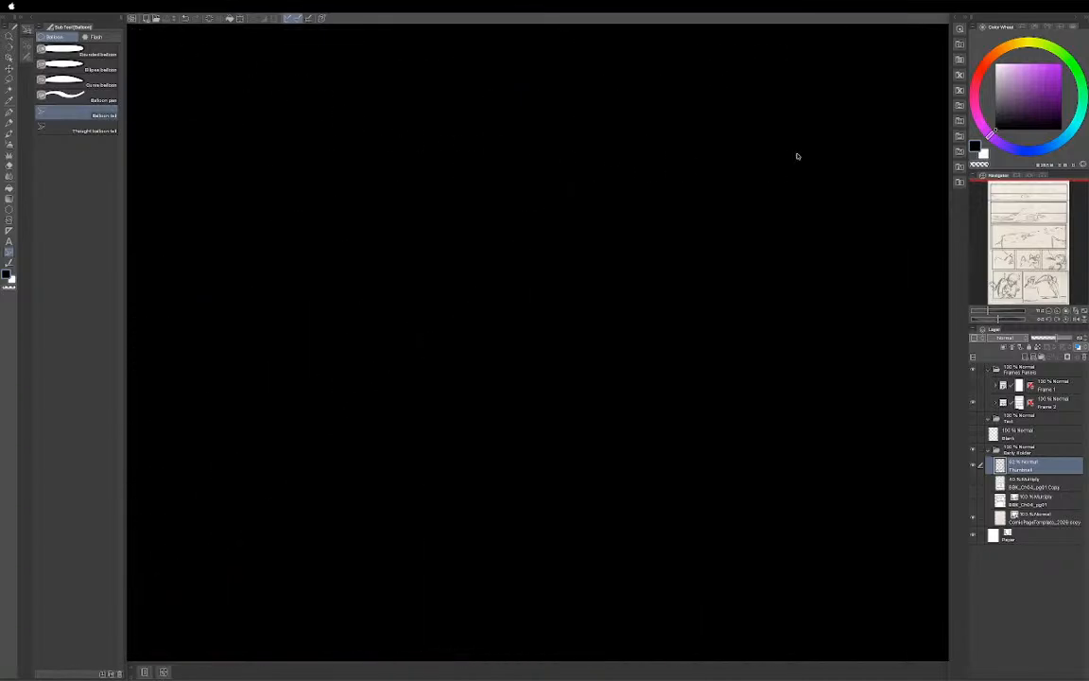
pyautogui.click(893, 40)
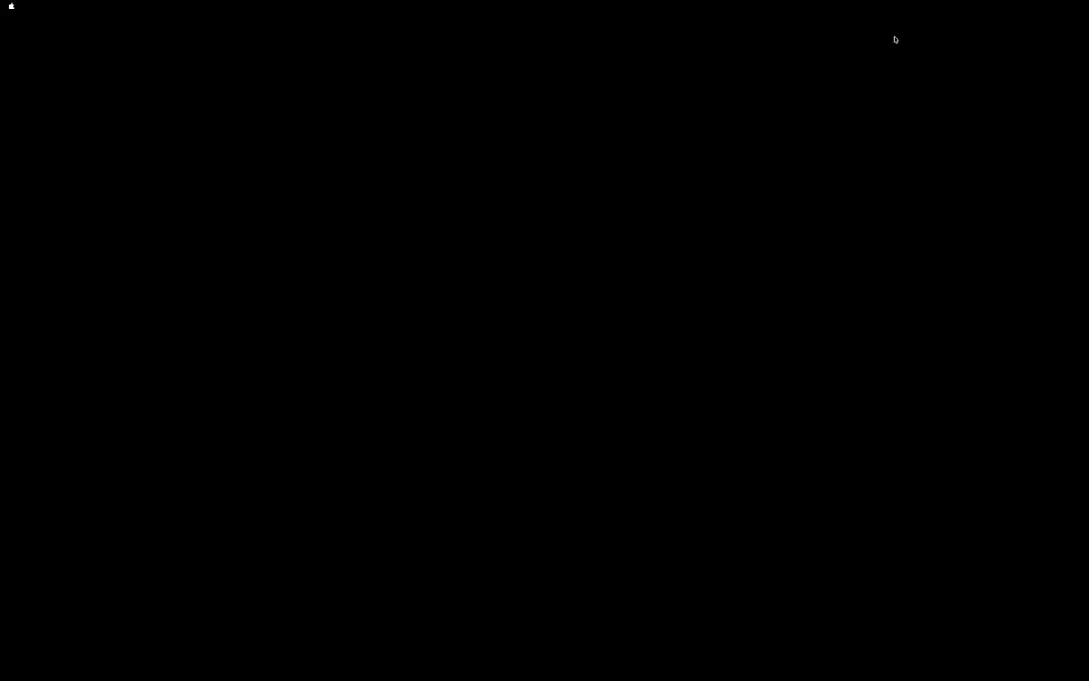